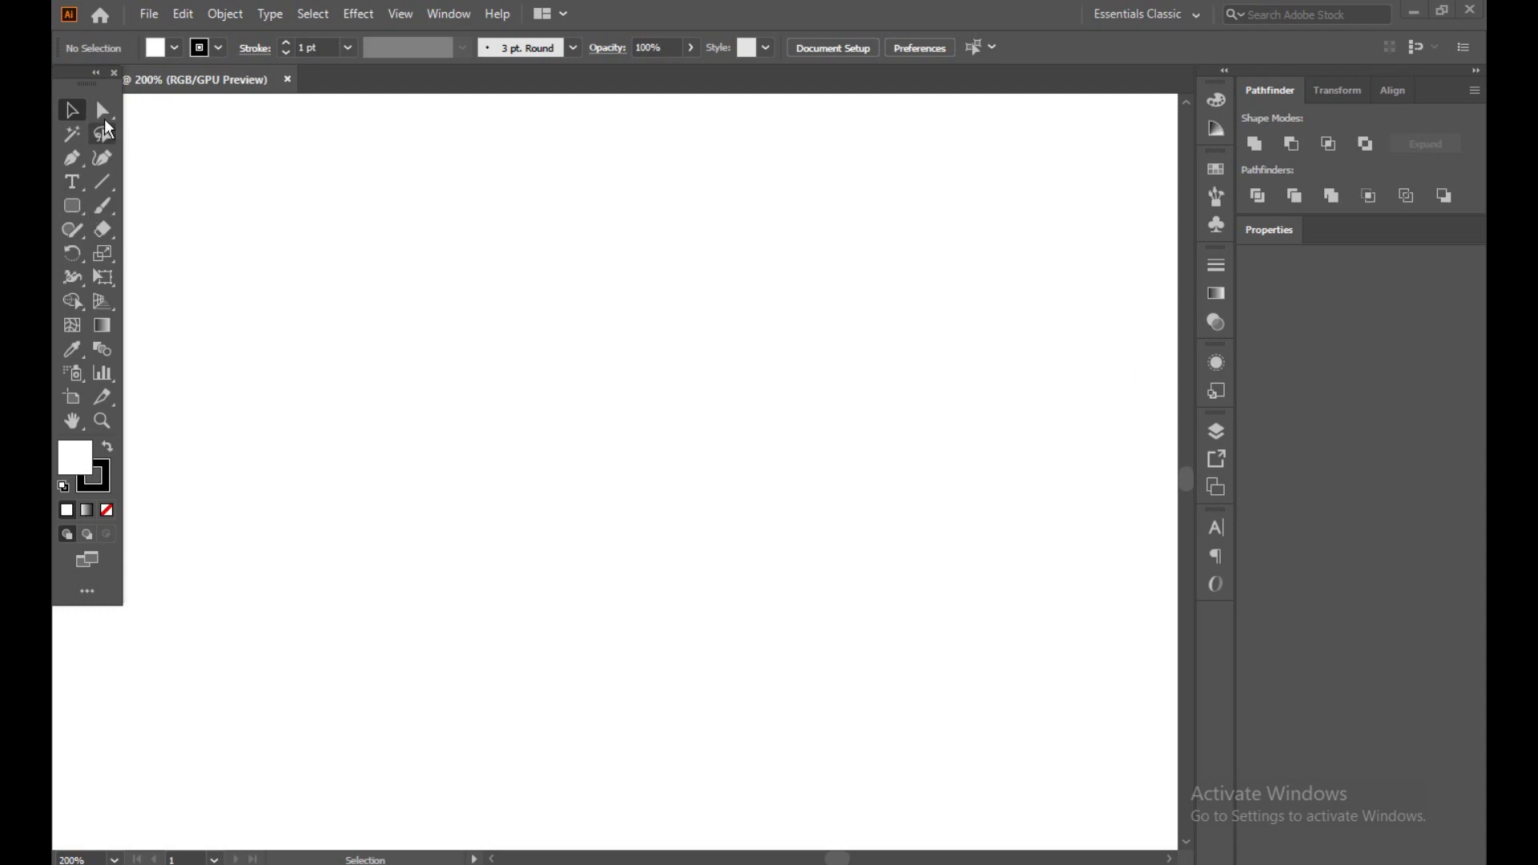
Step: Draw a straight vertical line near the middle of the artboard with the Pen tool
left_click(79, 161)
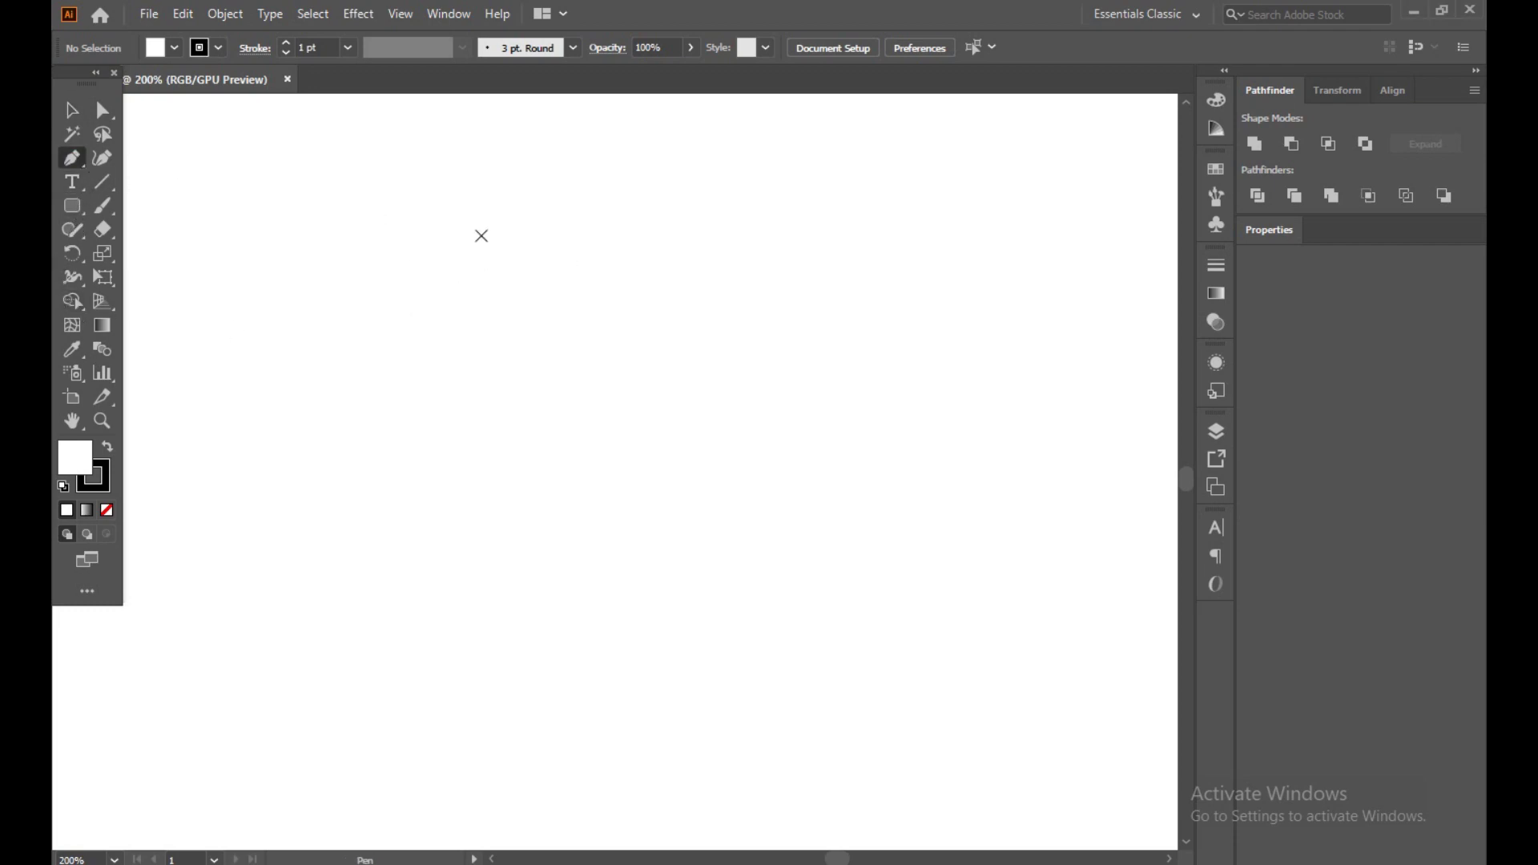
left_click(478, 214)
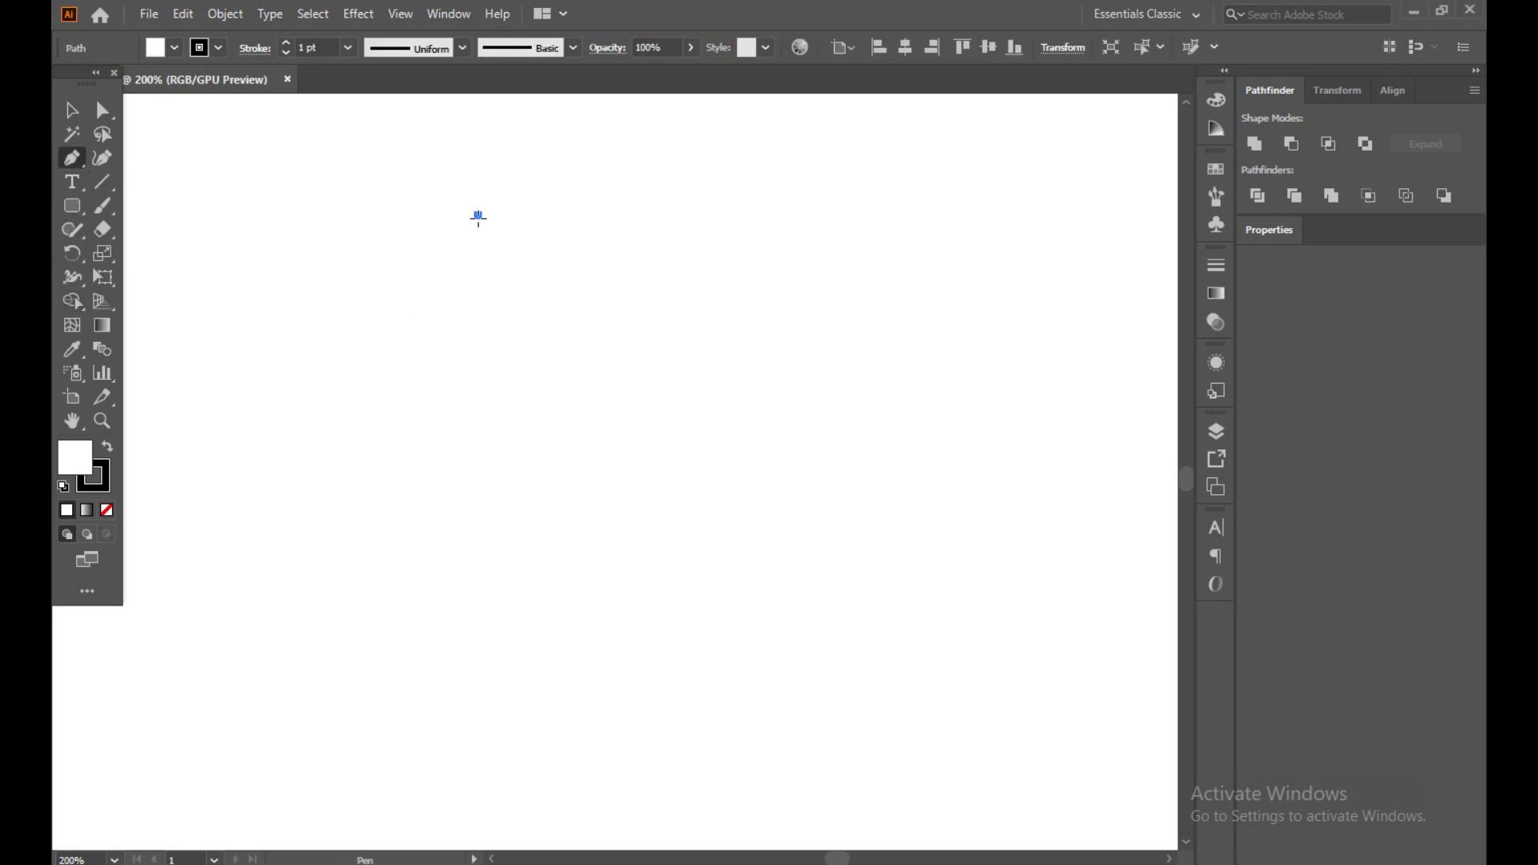
left_click(529, 641, "shift")
key("Escape")
key("v")
Step: Set the vertical line's stroke weight to 0.5 pt
left_click(637, 392)
left_click_drag(271, 262, 873, 629)
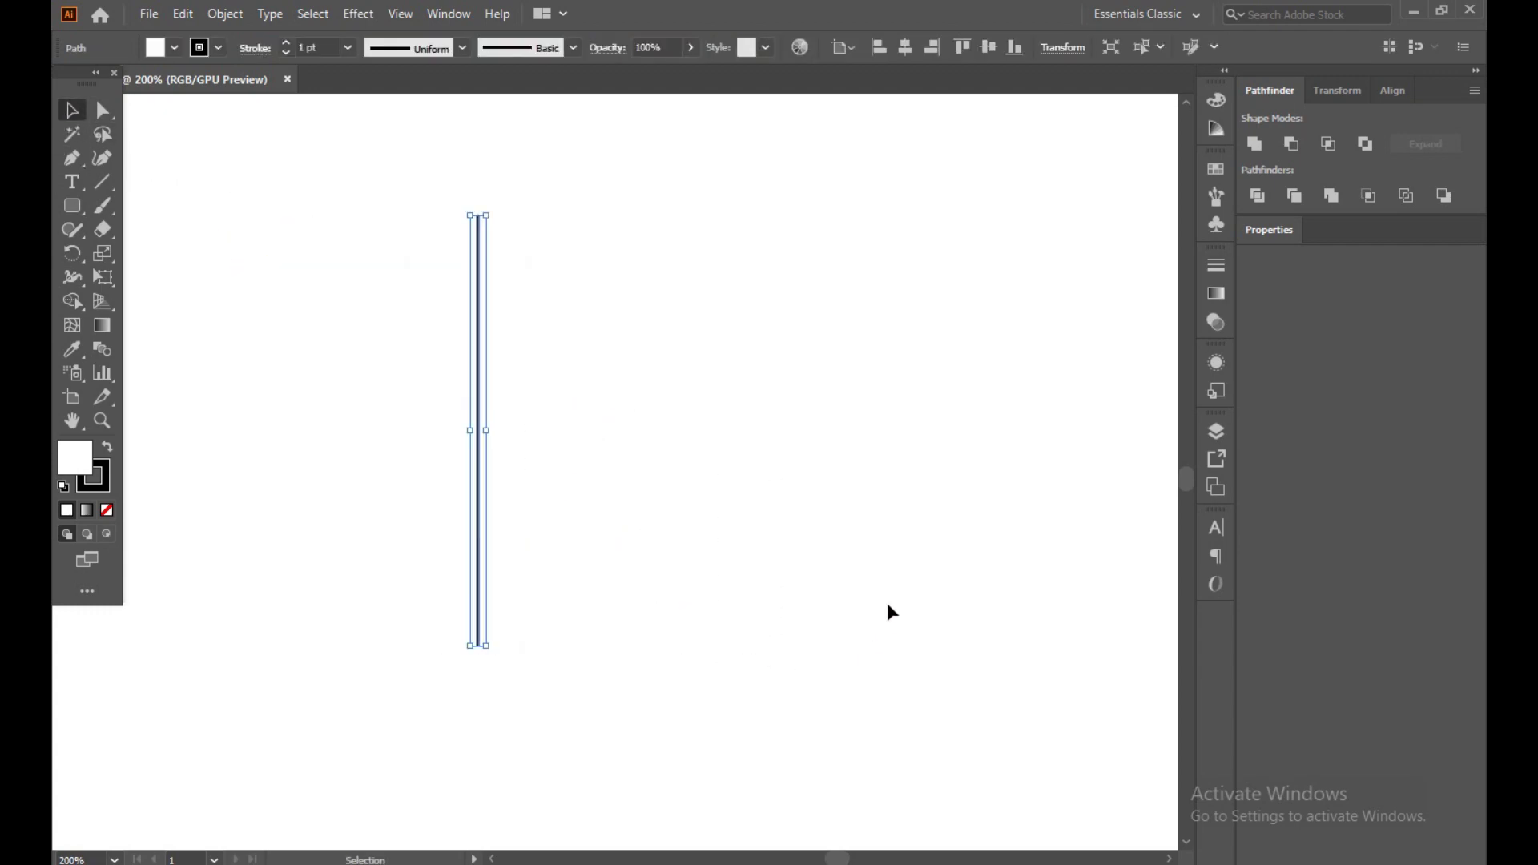
left_click(287, 51)
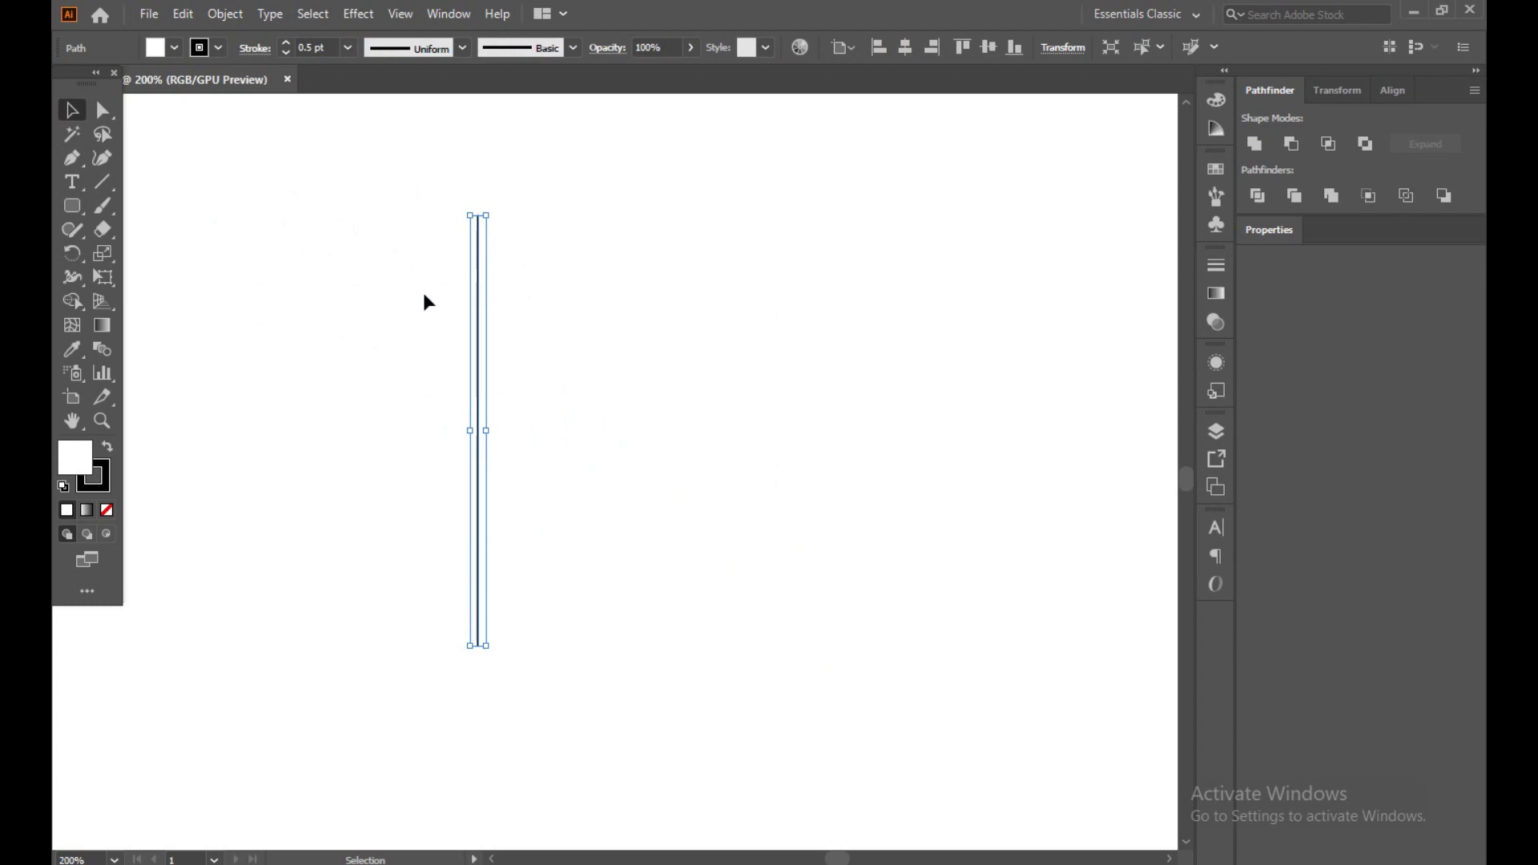
left_click(374, 328)
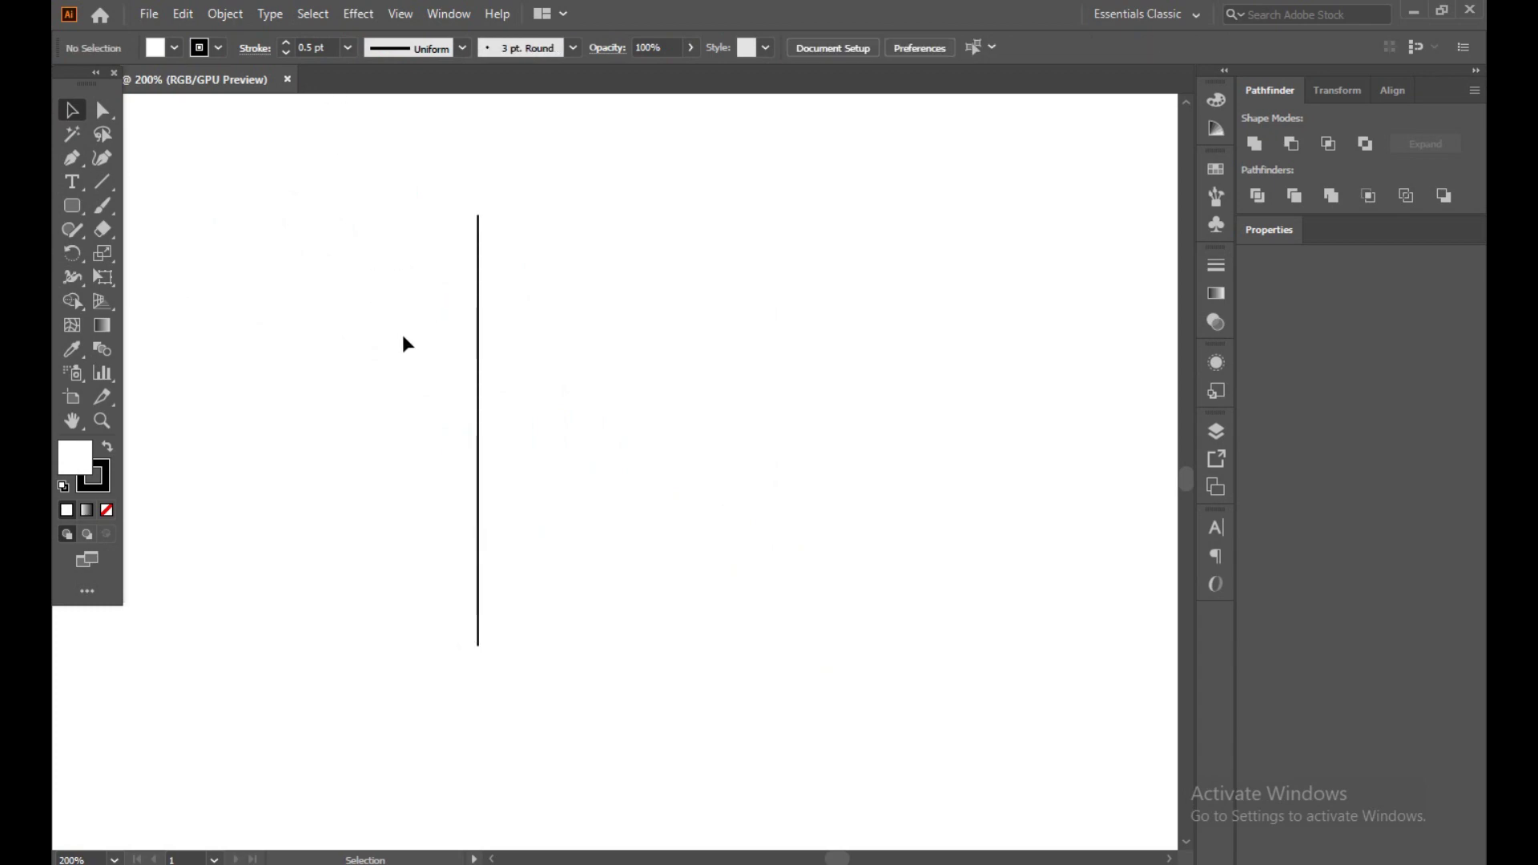
Step: Duplicate the vertical line a short distance to its right and repeat the copy to make five evenly spaced lines
left_click_drag(358, 320, 576, 497)
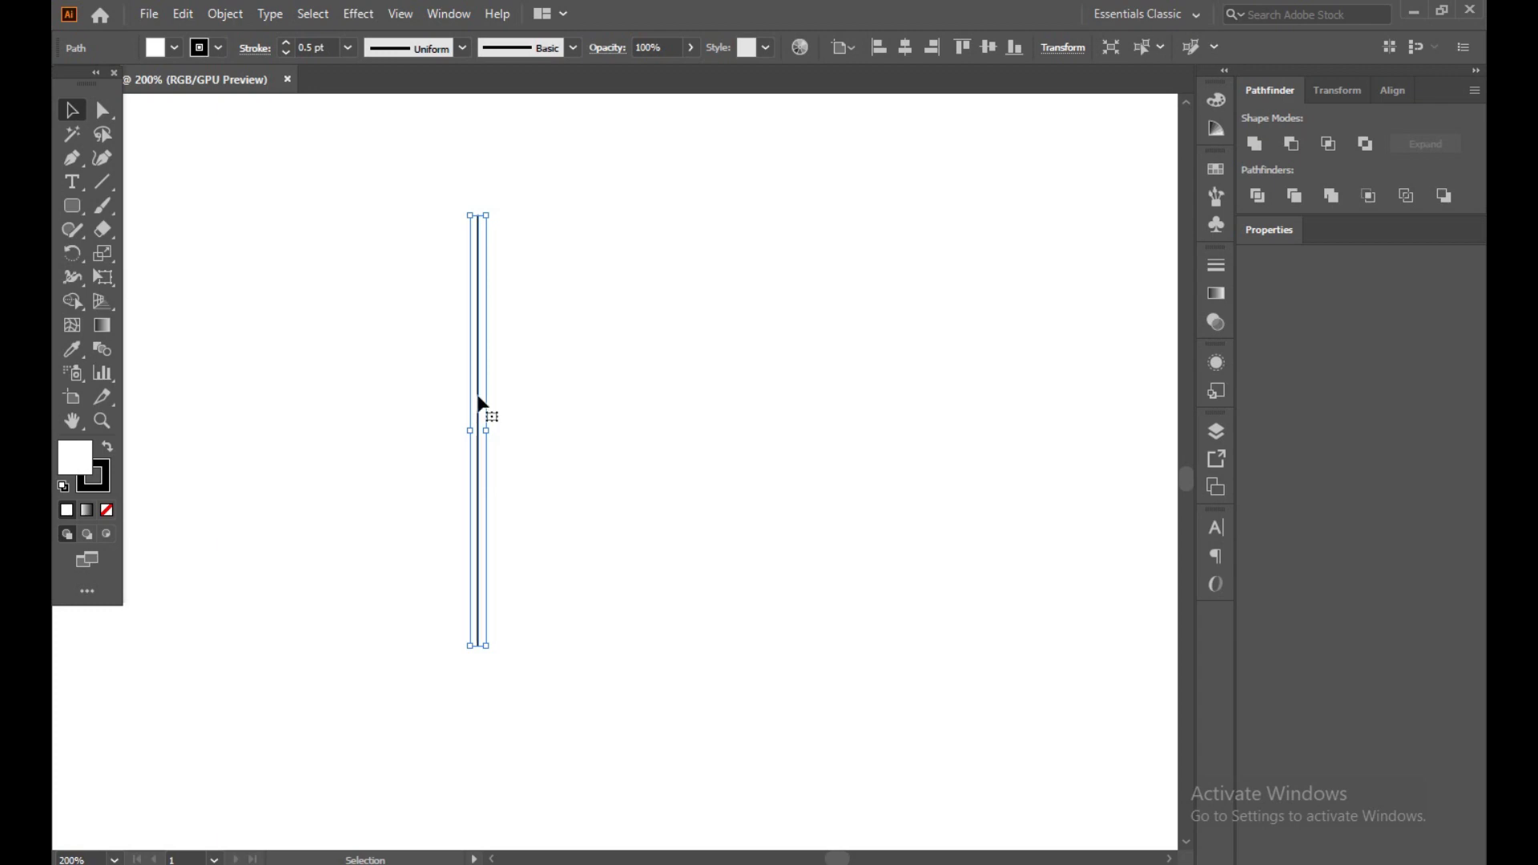
left_click_drag(481, 405, 630, 474)
left_click(753, 415)
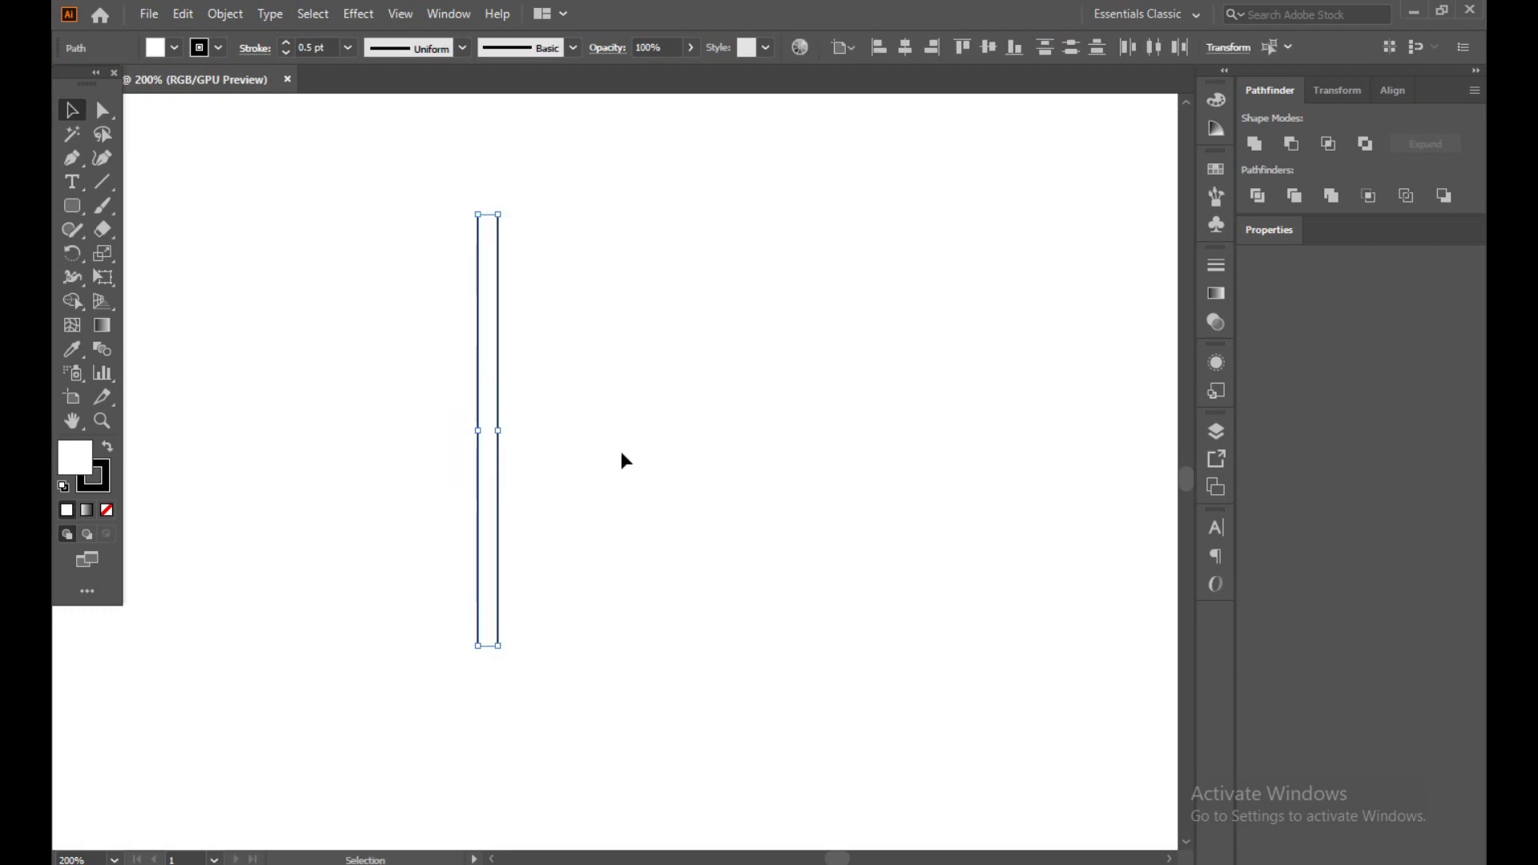
key("ctrl+d")
key("ctrl+d")
key("ctrl+d")
left_click(345, 248)
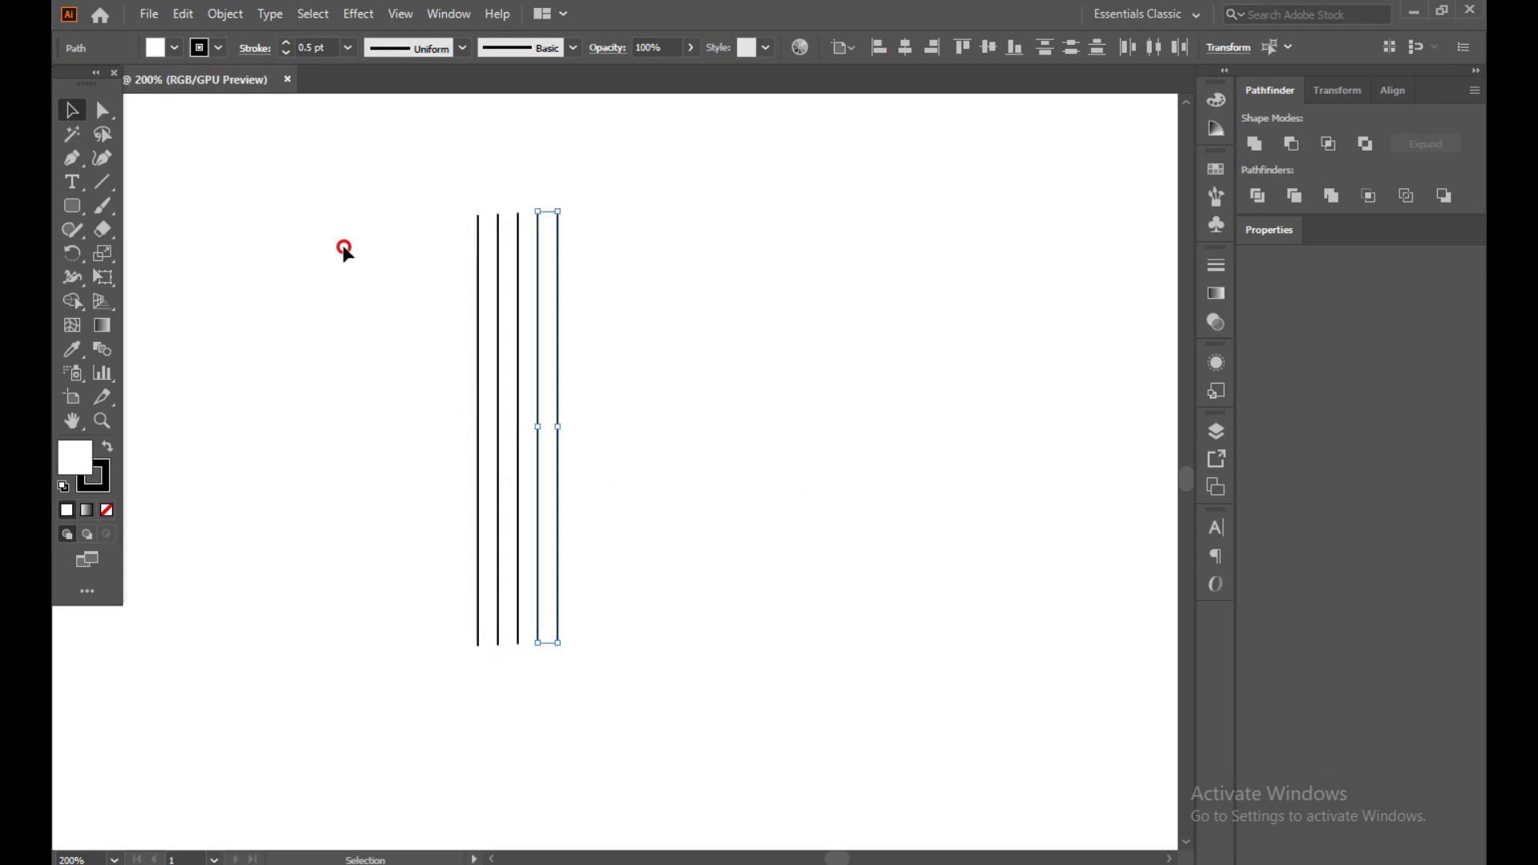
Step: Align the five vertical lines by their vertical centres relative to the artboard
left_click_drag(348, 201, 645, 345)
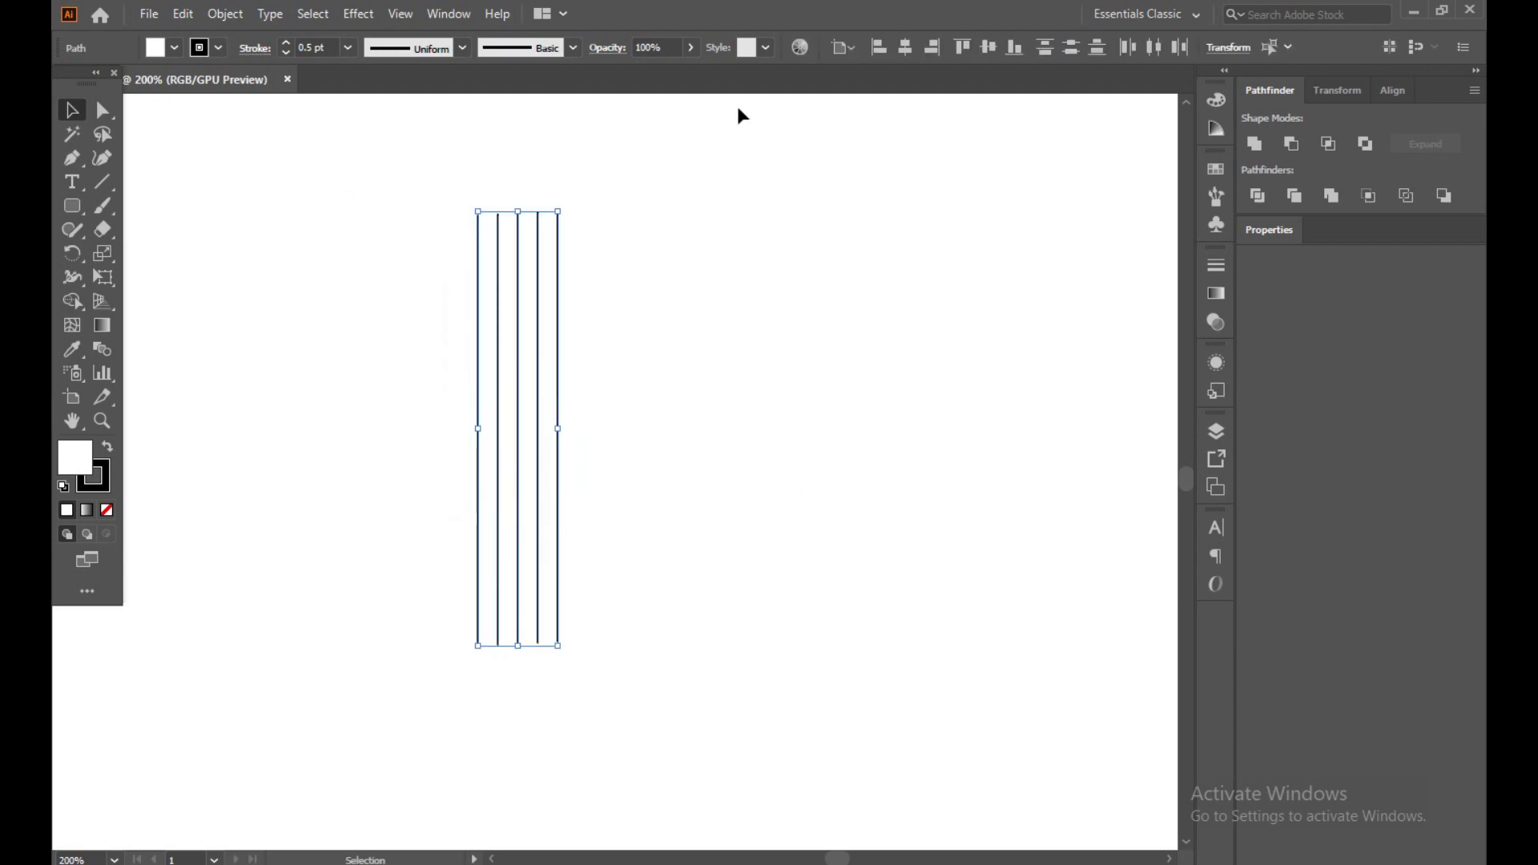
left_click(859, 50)
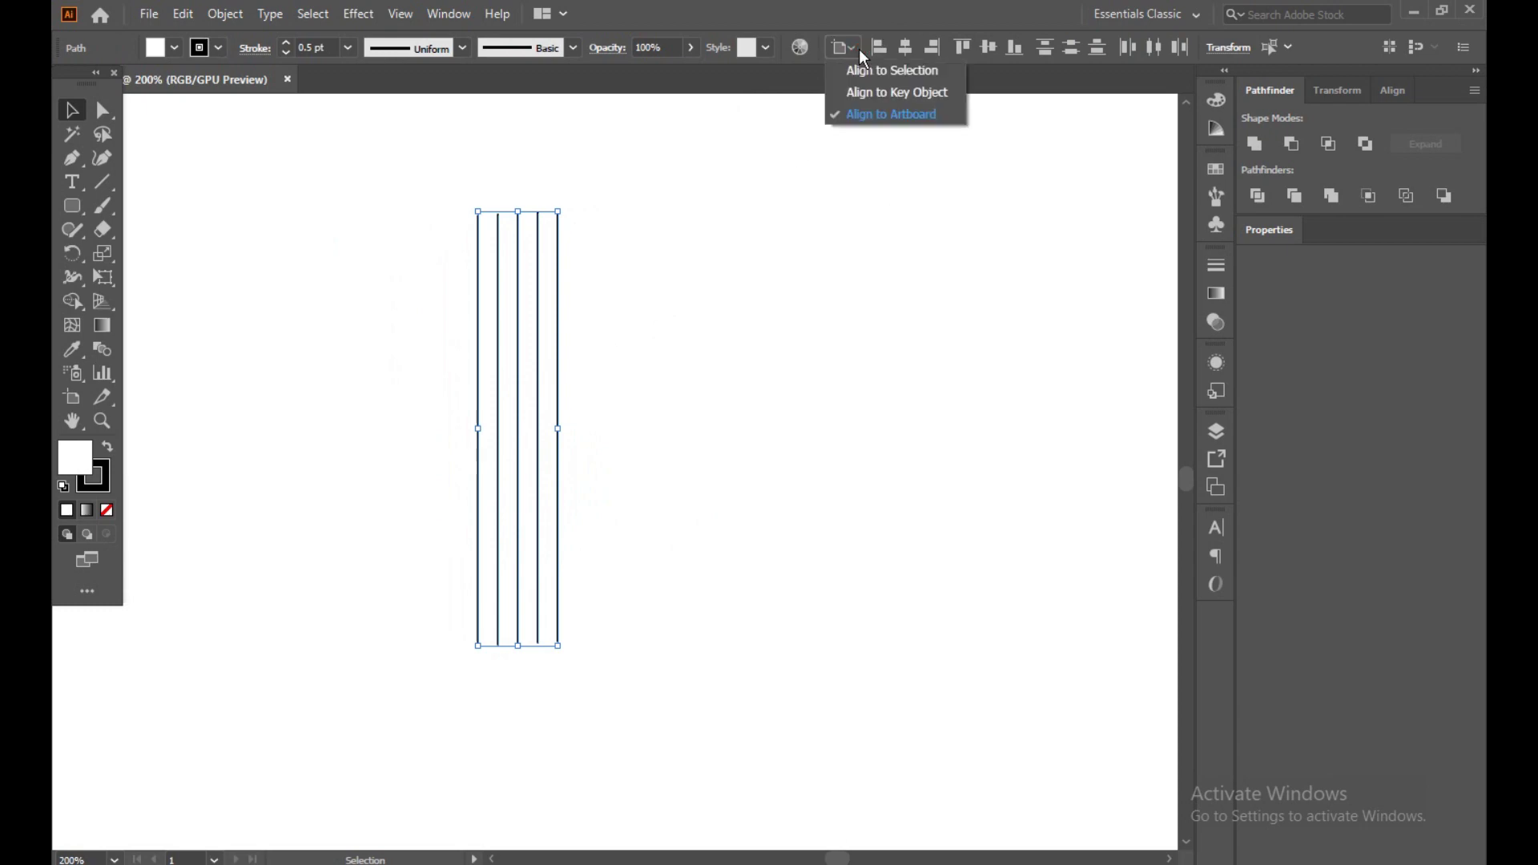
left_click(979, 47)
left_click(984, 47)
scroll(623, 373, "up", 2)
scroll(519, 408, "down", 6)
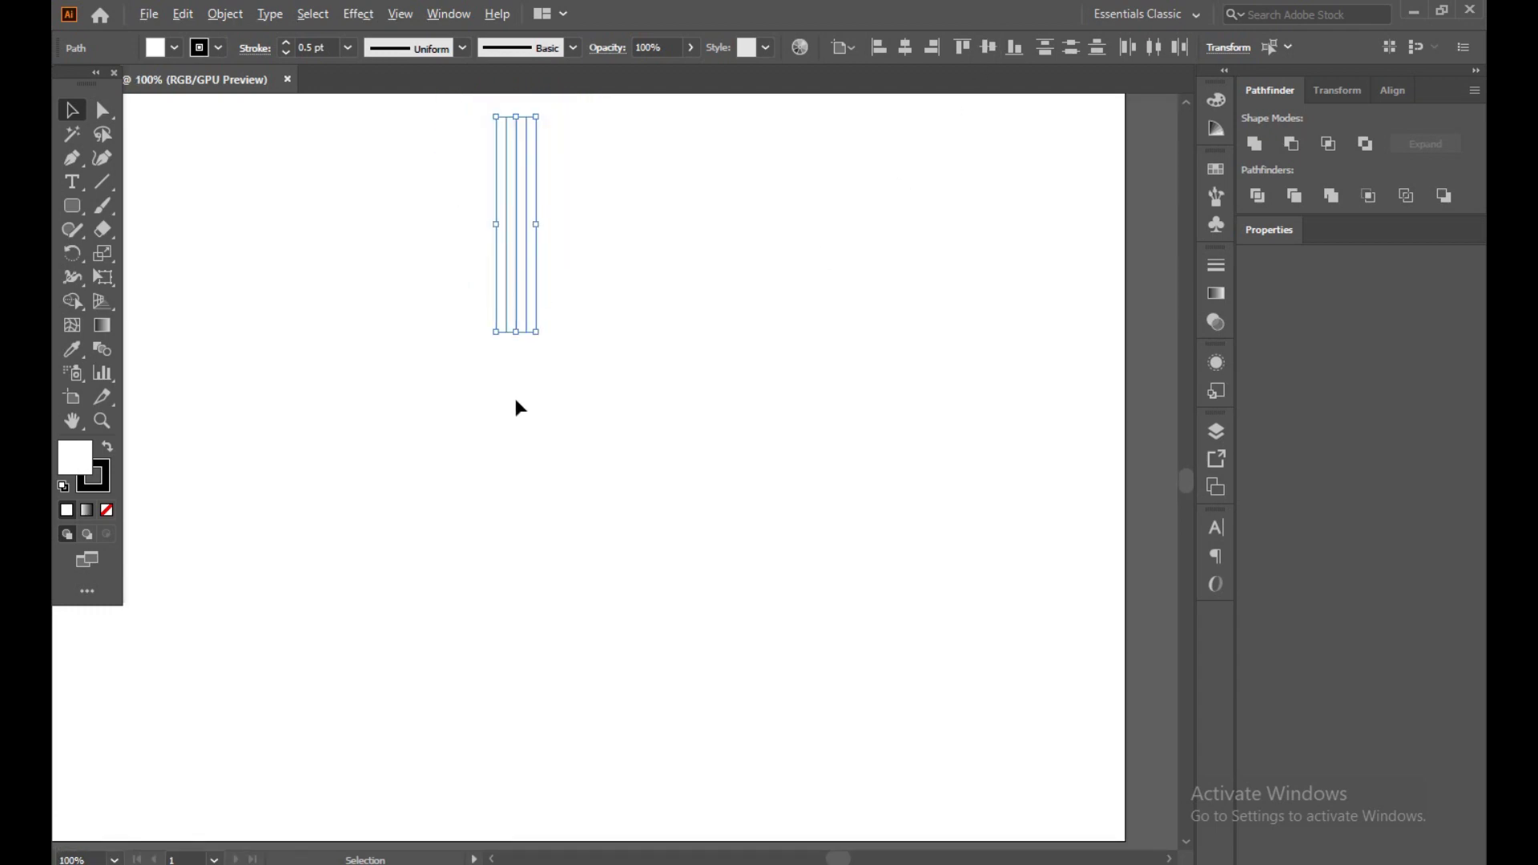
Step: Try using Align to Key Object for the five lines, with the rightmost line as the key object
left_click_drag(636, 285, 734, 488)
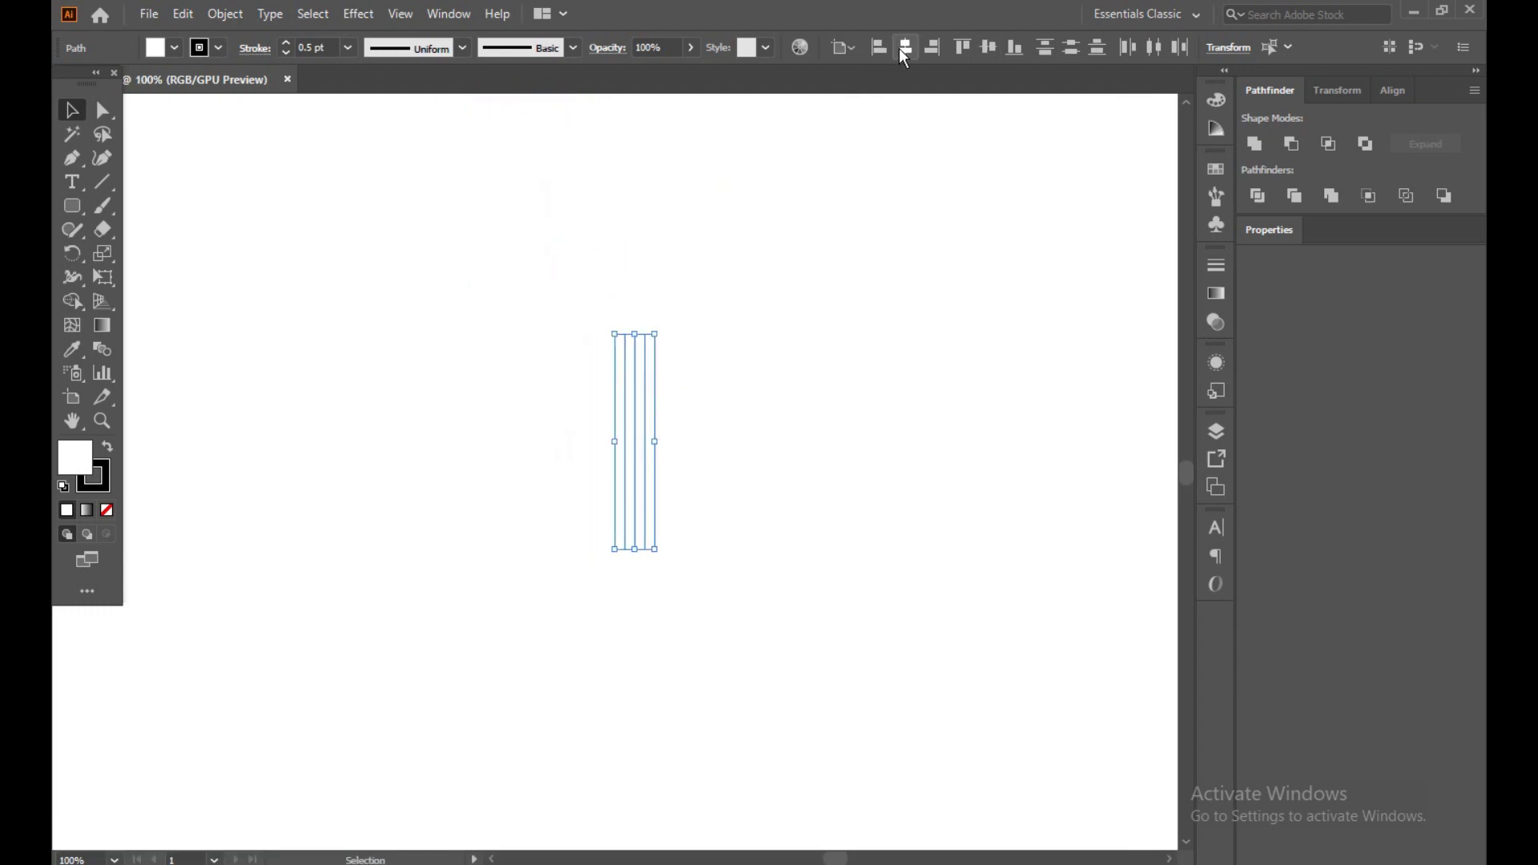
left_click(857, 46)
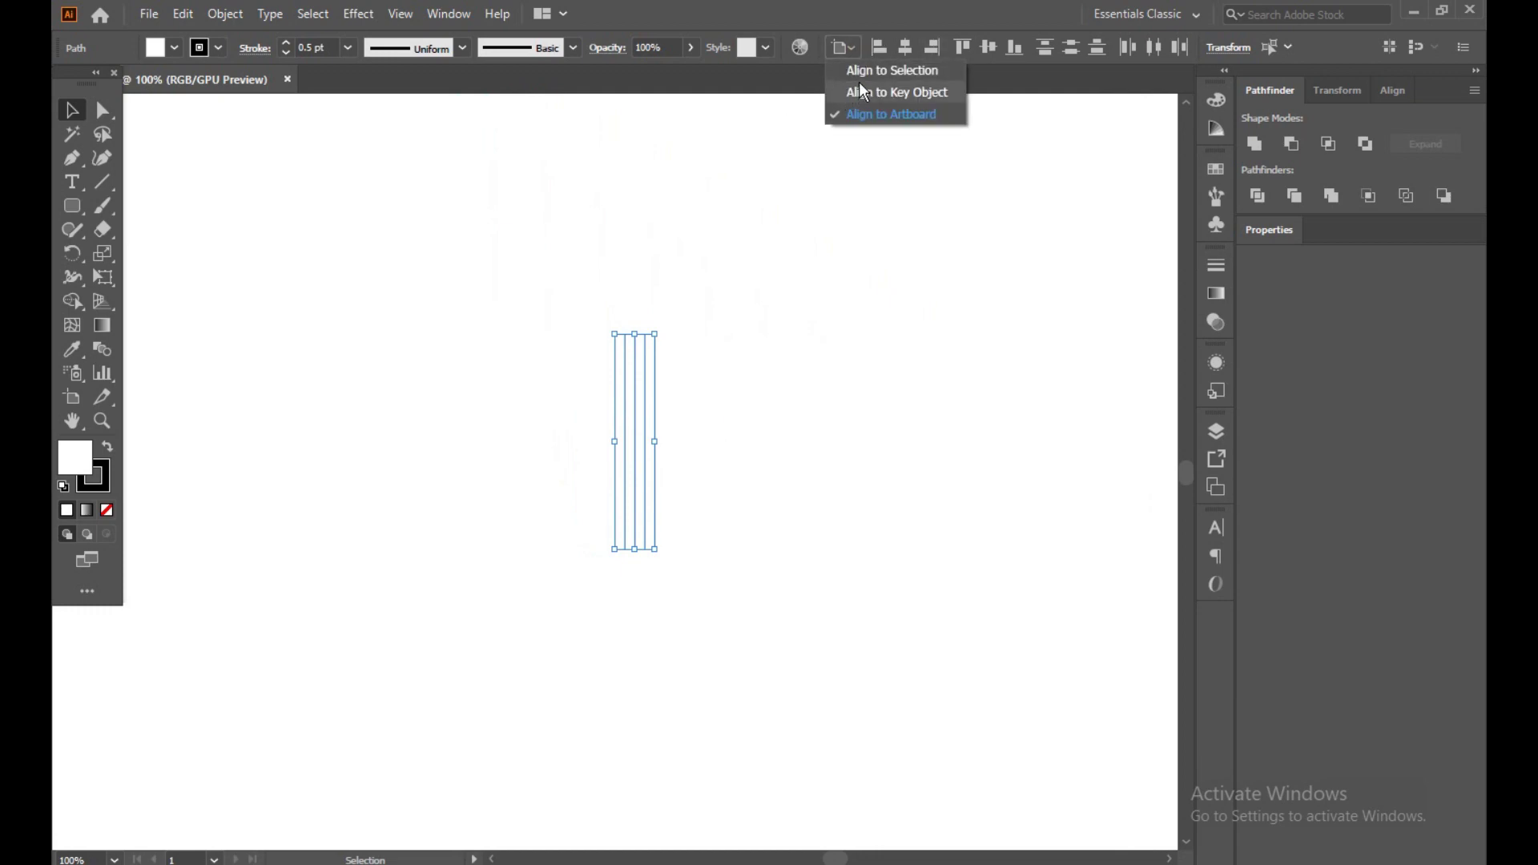
left_click(859, 87)
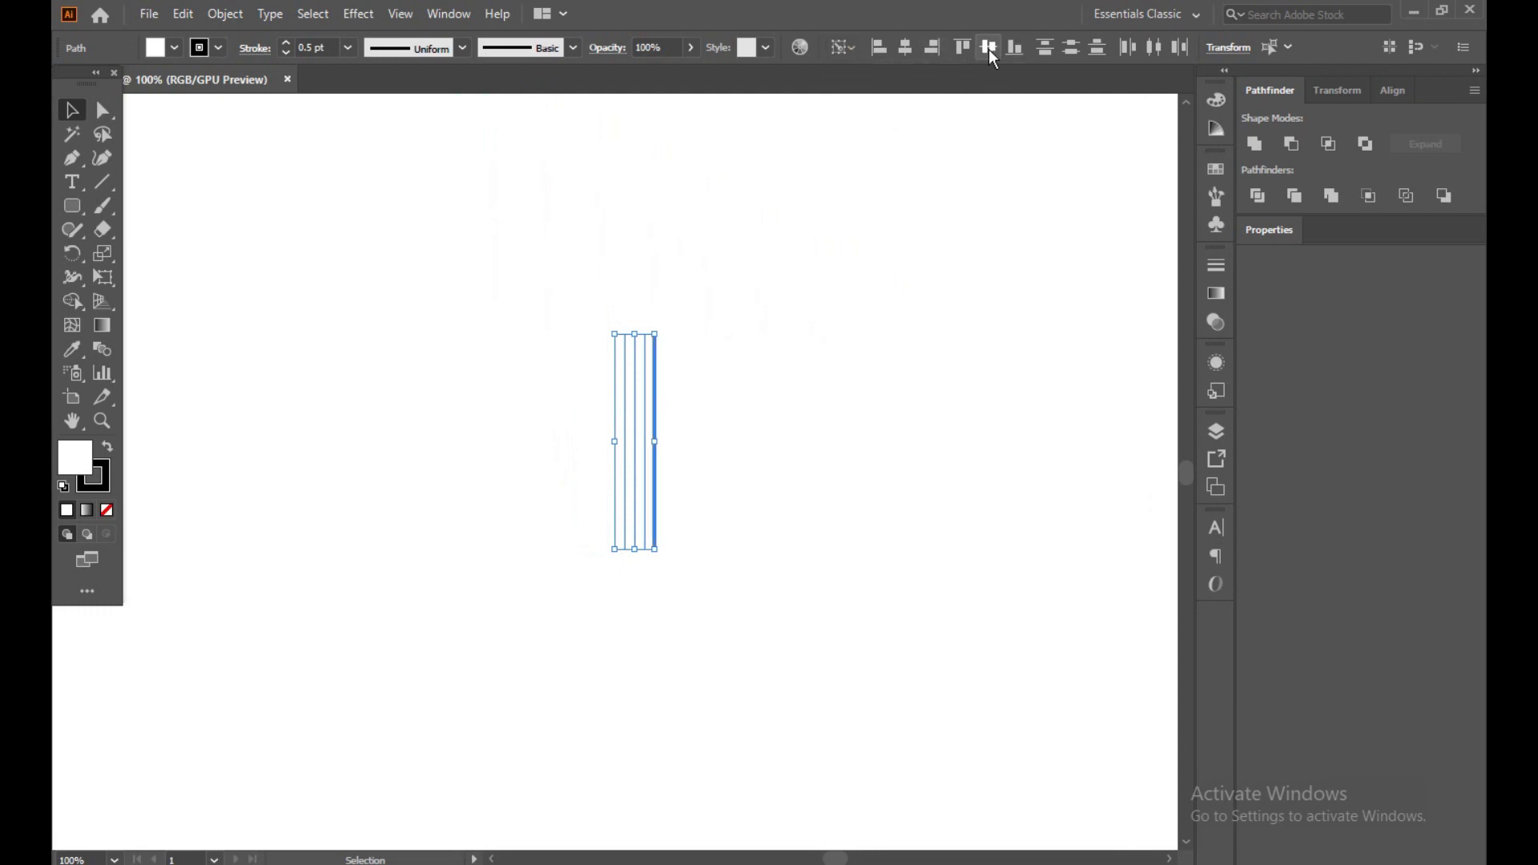
left_click(921, 306)
Step: Group the five vertical lines
left_click_drag(484, 362, 761, 565)
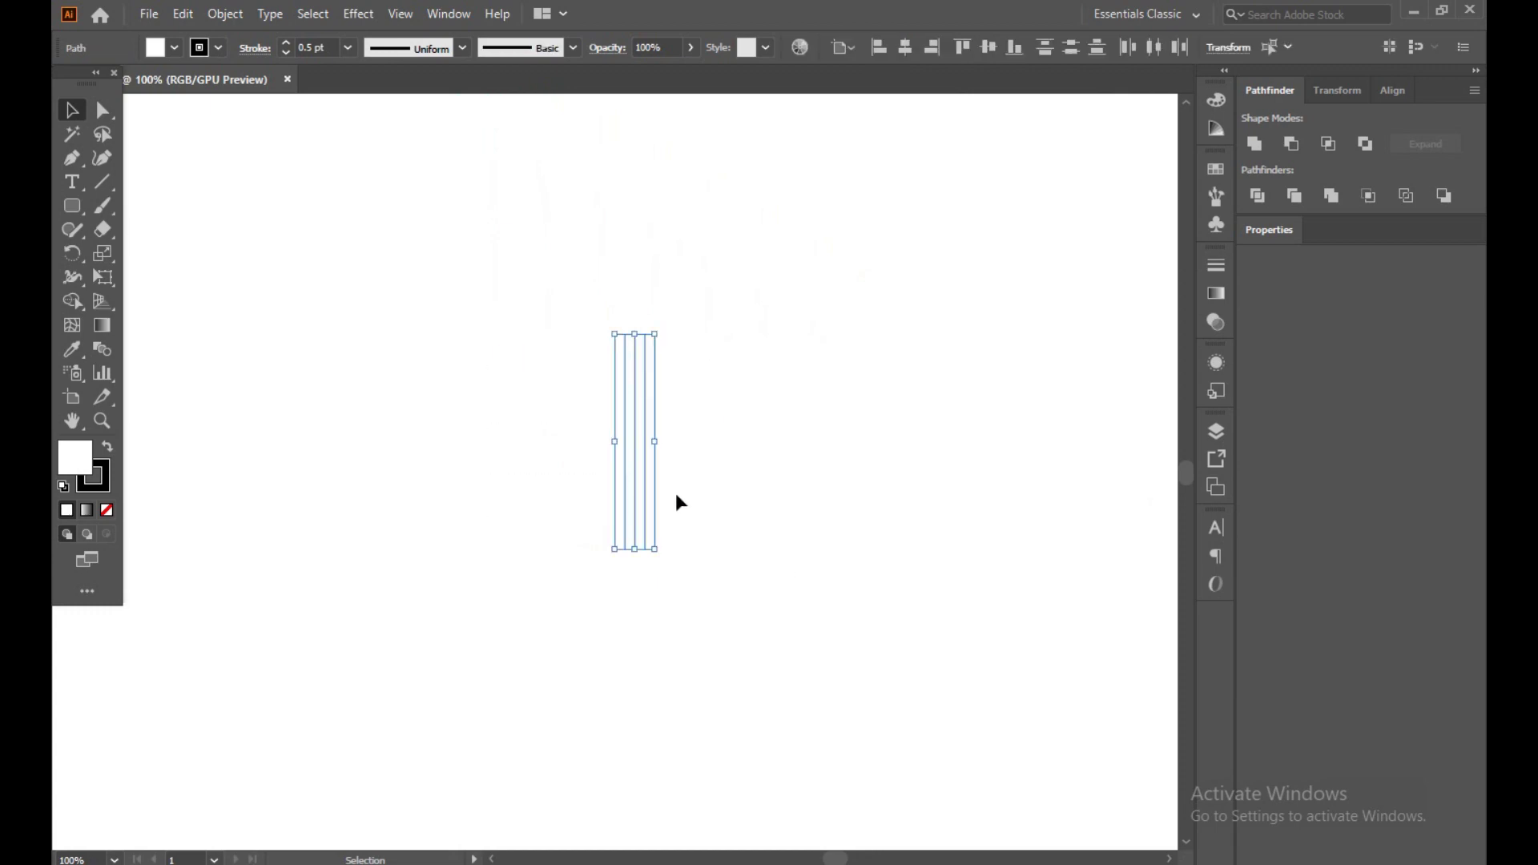
key("a")
key("ctrl+g")
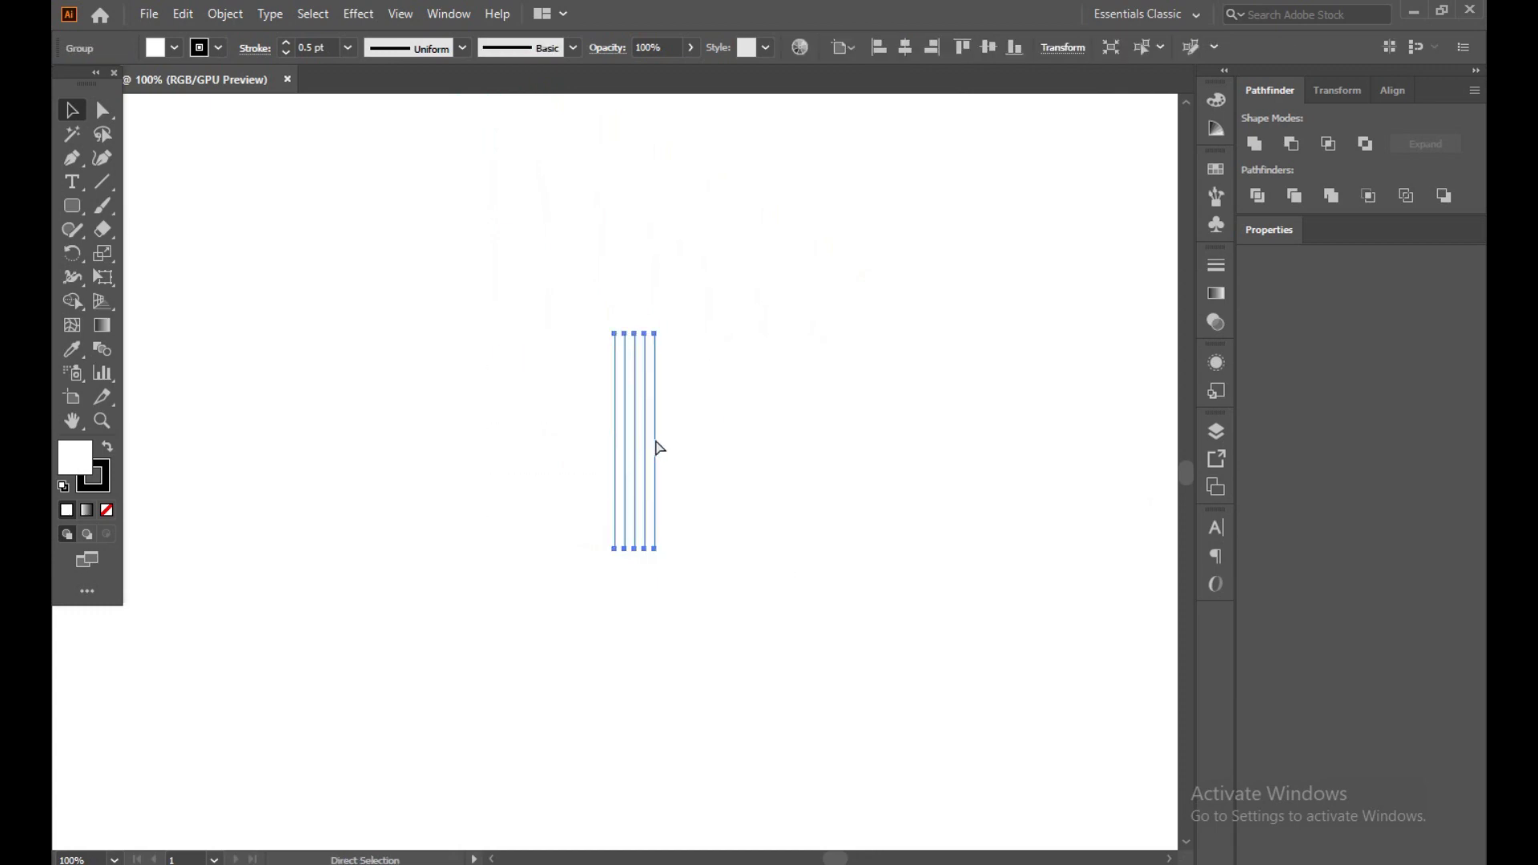
key("v")
left_click(778, 421)
Step: Duplicate the line group to its right and rotate the copy 90° so its lines run horizontally
left_click_drag(515, 346, 659, 477)
left_click_drag(655, 491, 733, 485)
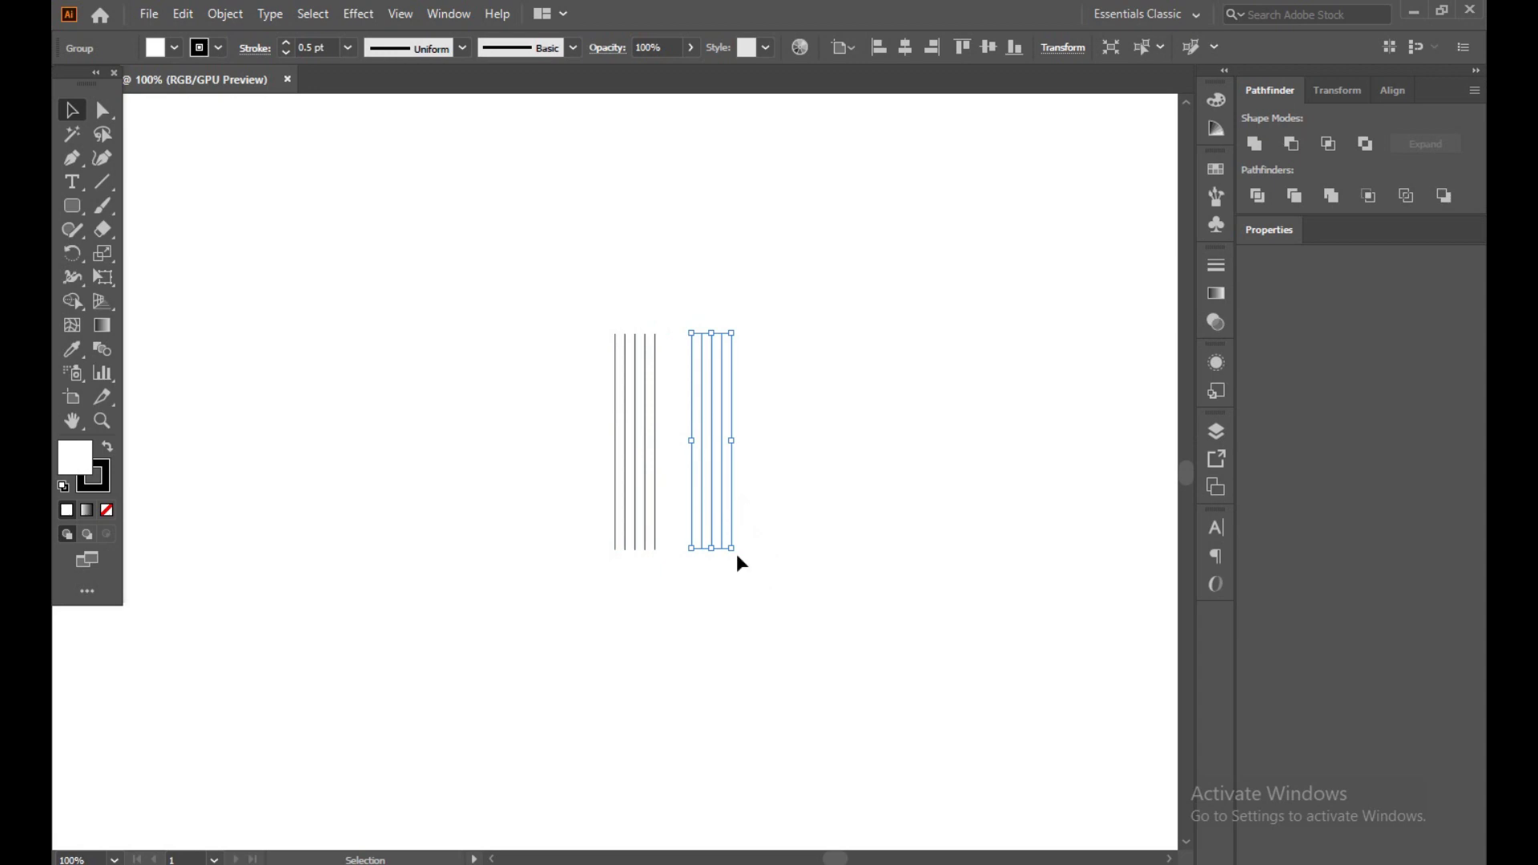
left_click_drag(737, 556, 670, 450)
Step: Align both line groups to the artboard's vertical and horizontal centres so they cross in the middle
key("ctrl+a")
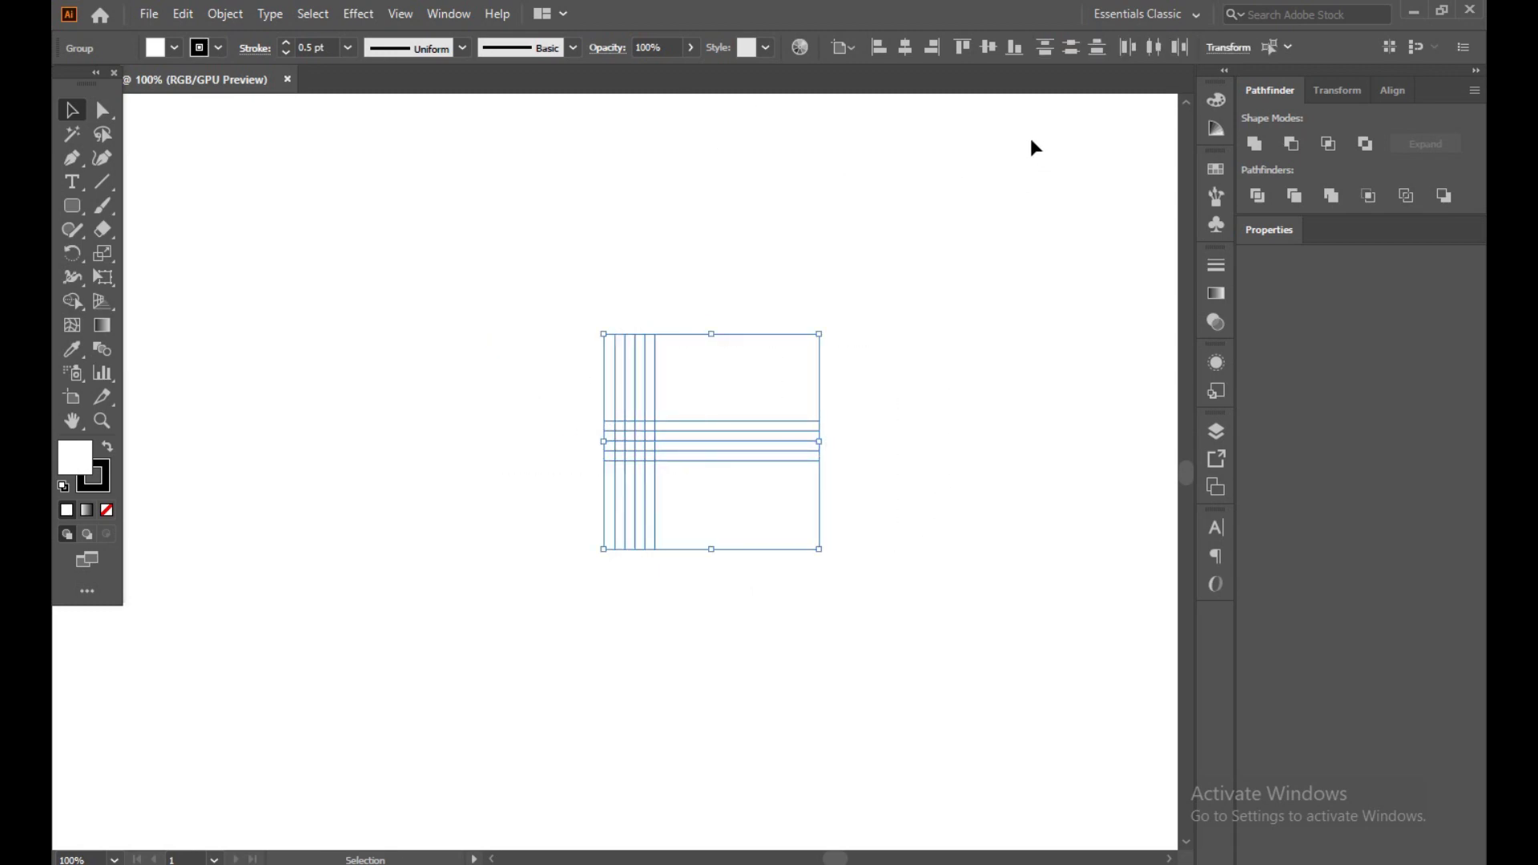
left_click(991, 50)
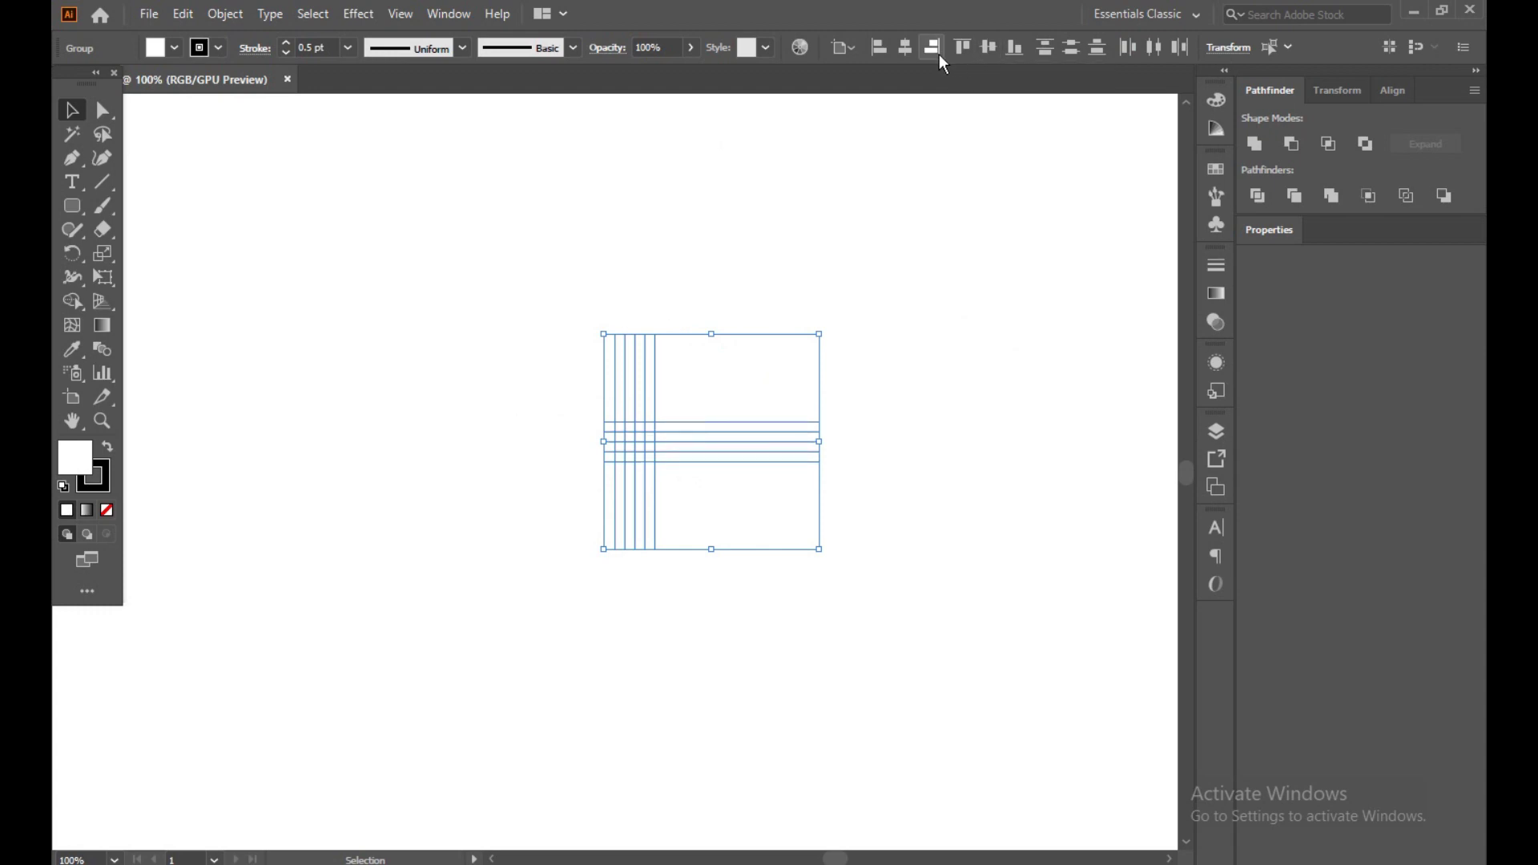
left_click(904, 54)
left_click(855, 240)
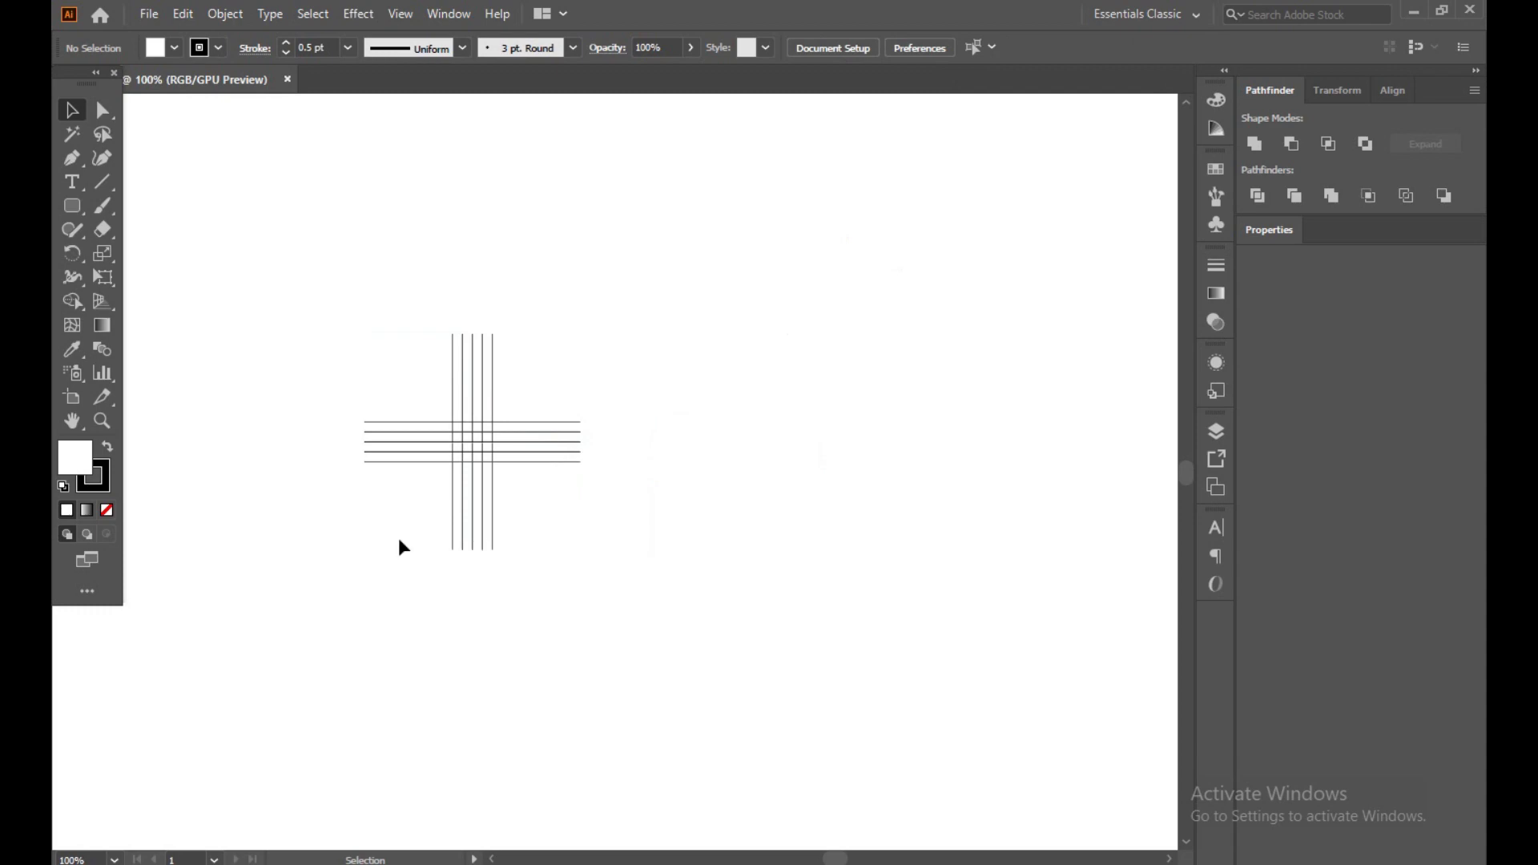
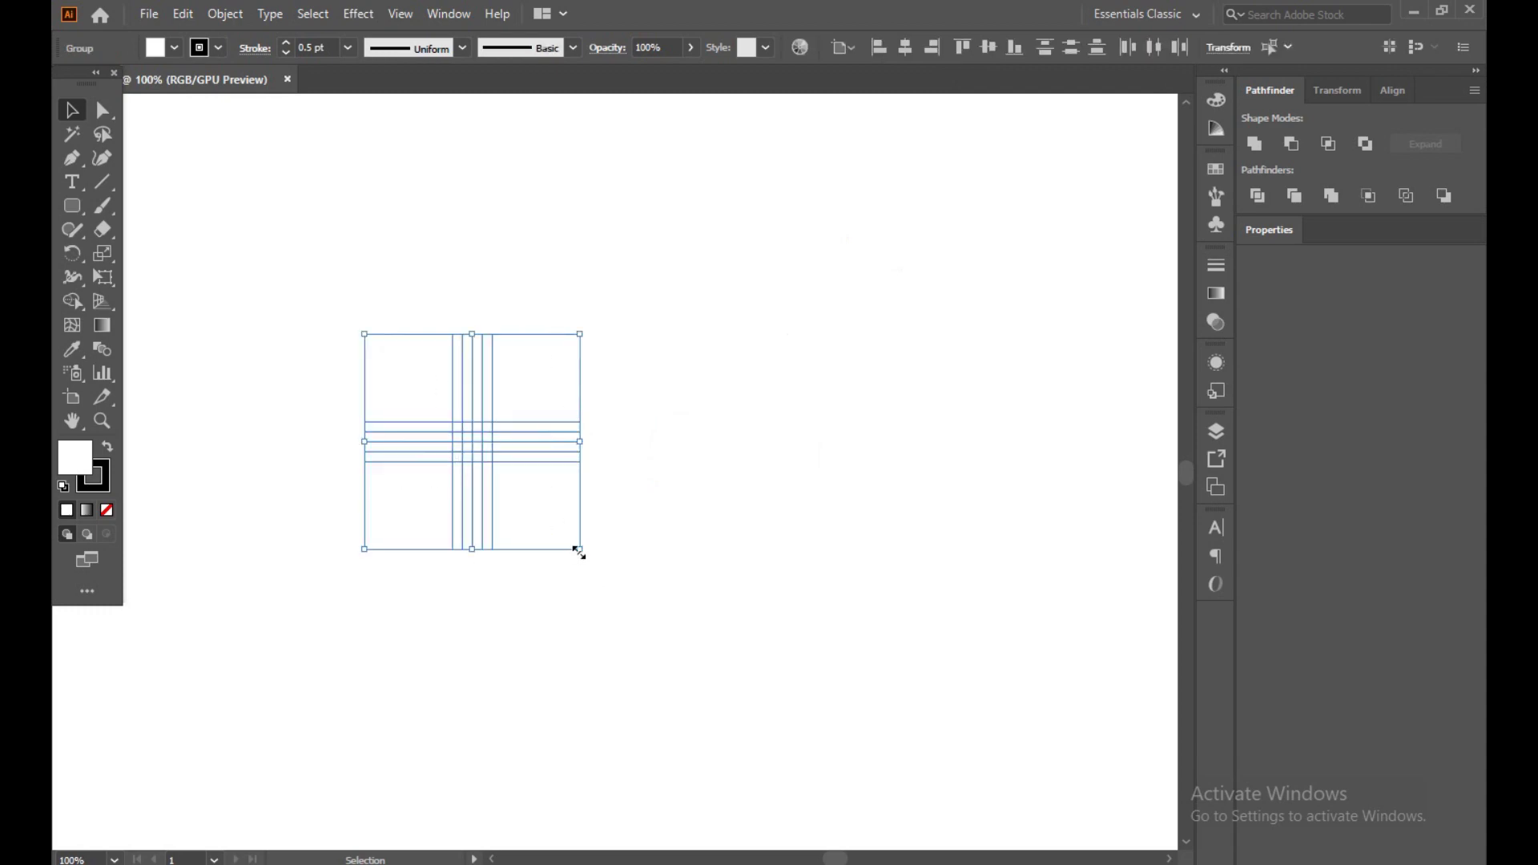
Step: Enlarge the crossed line groups proportionally from their centre to about four times their size
left_click(585, 539)
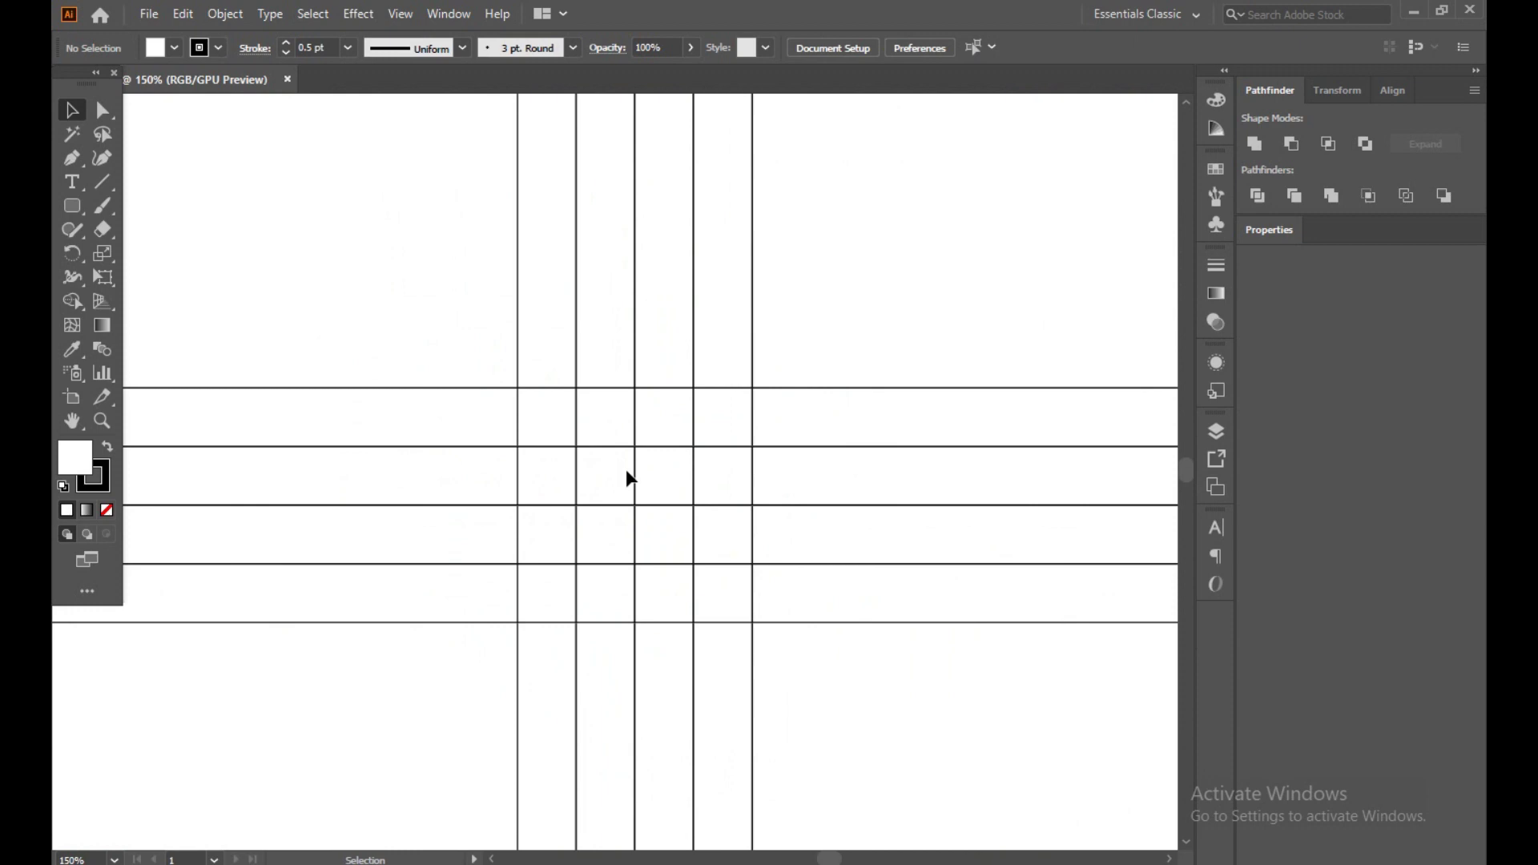
scroll(629, 478, "up", 1)
Step: Draw a circle with the Ellipse tool from the grid's centre intersection out to the outermost lines
left_click_drag(69, 206, 158, 253)
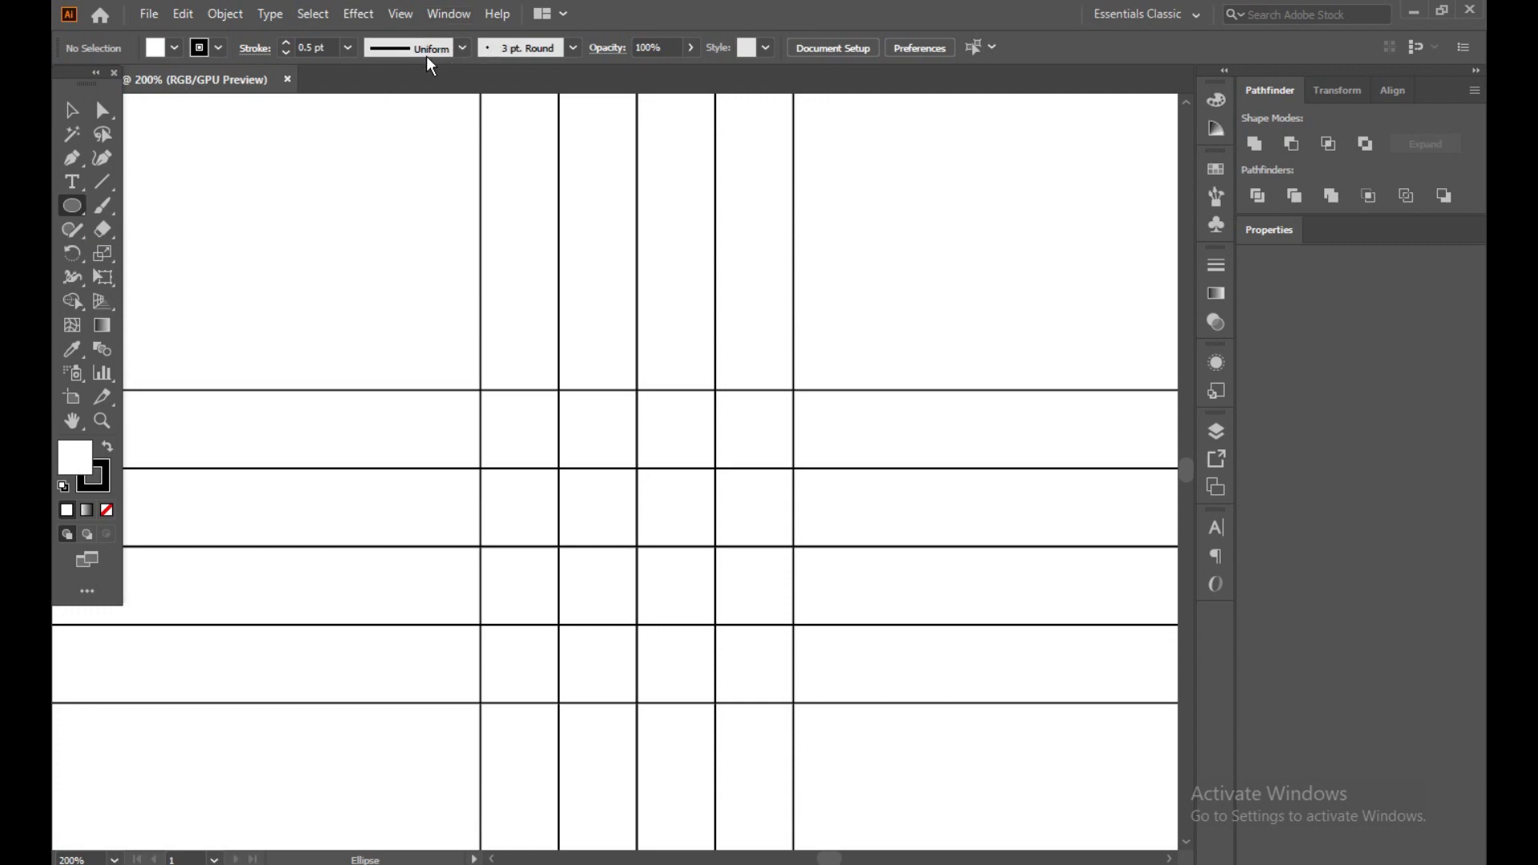
left_click(397, 16)
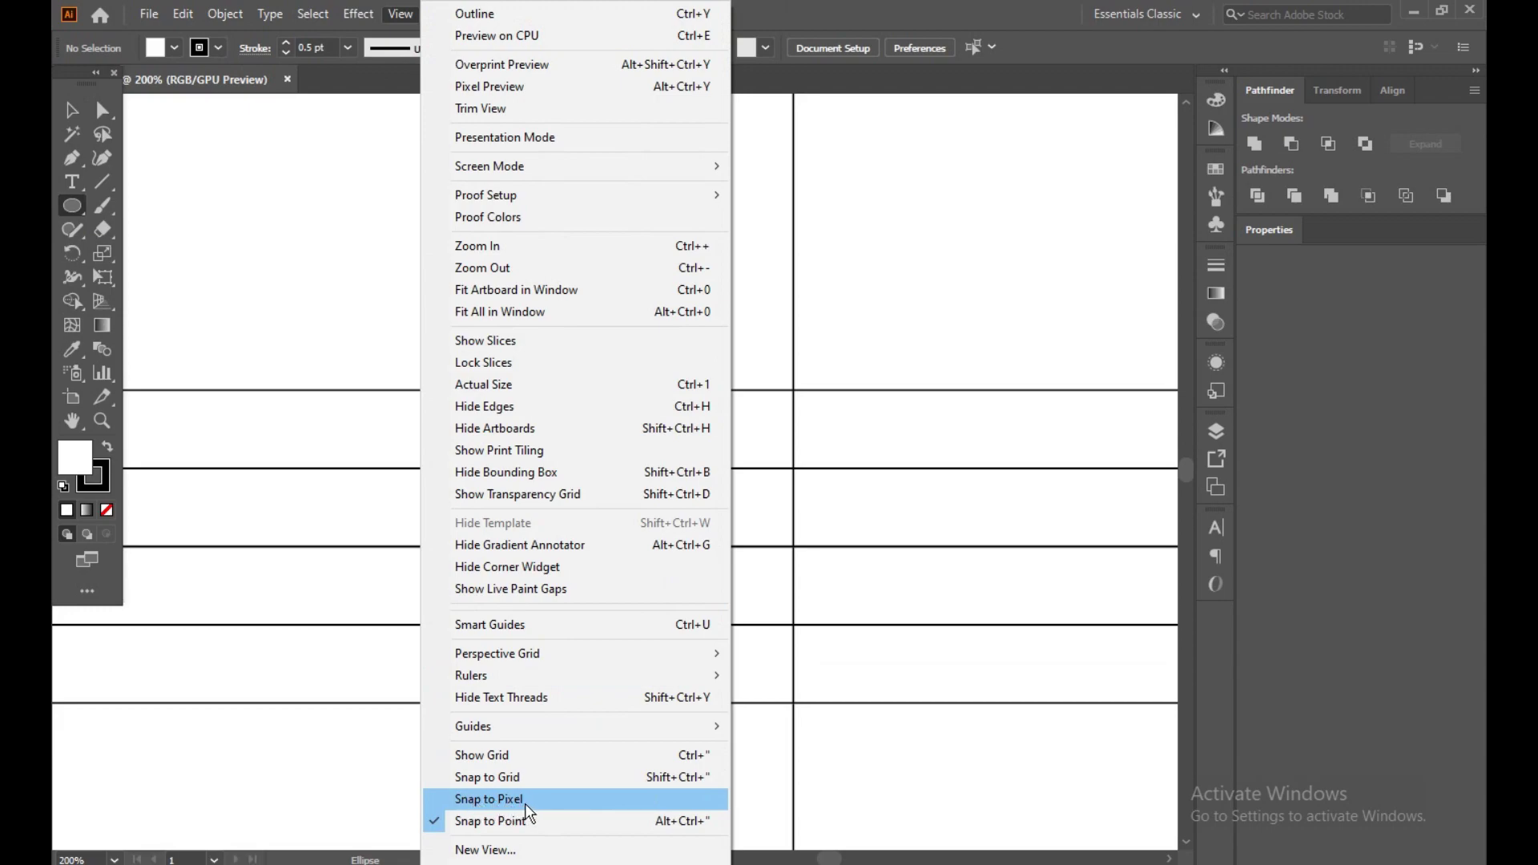
left_click(896, 446)
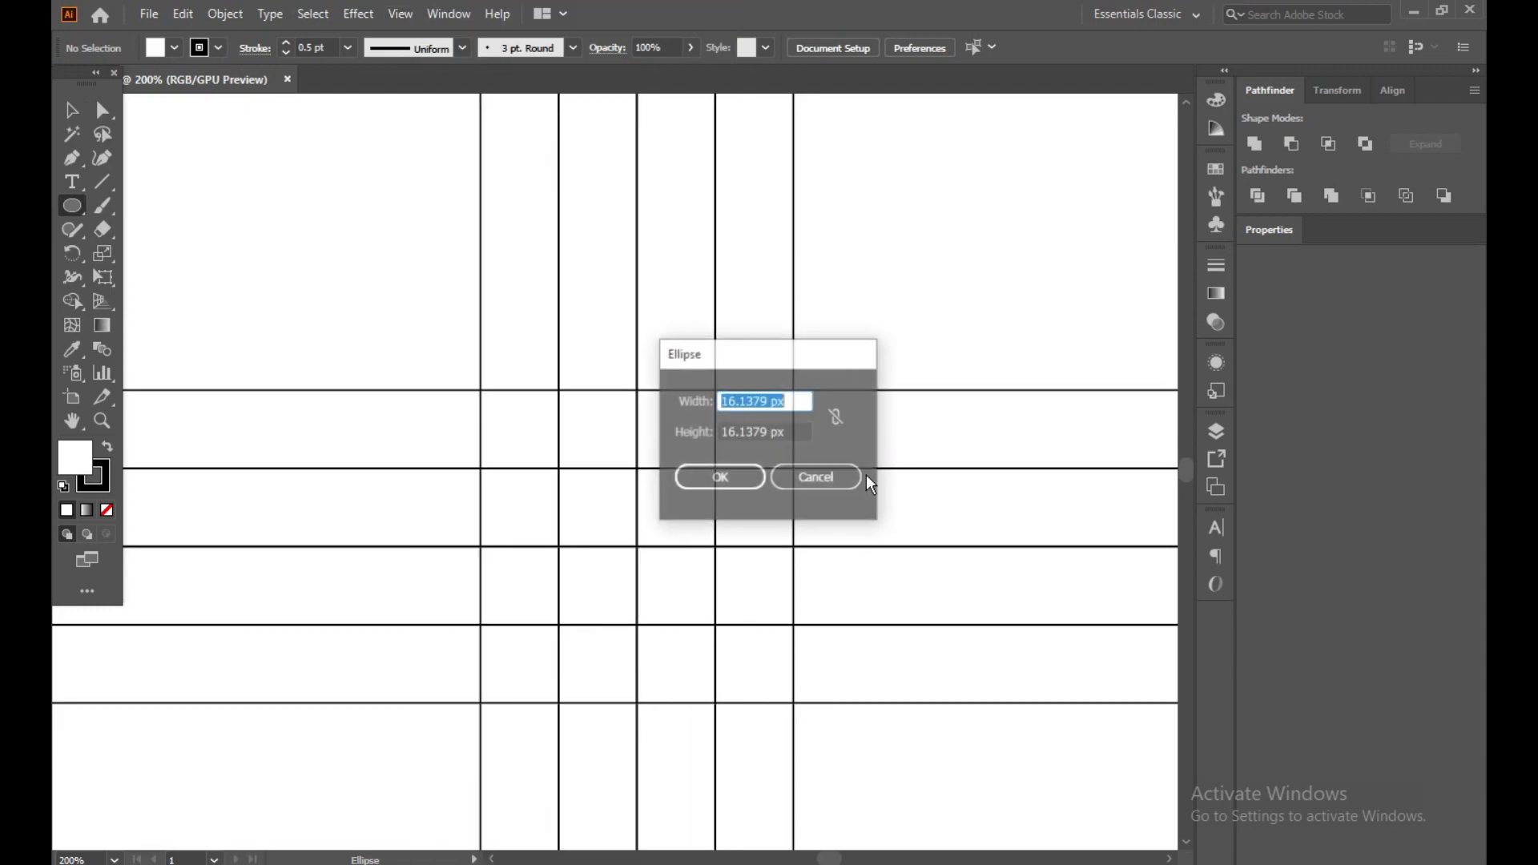
left_click(796, 474)
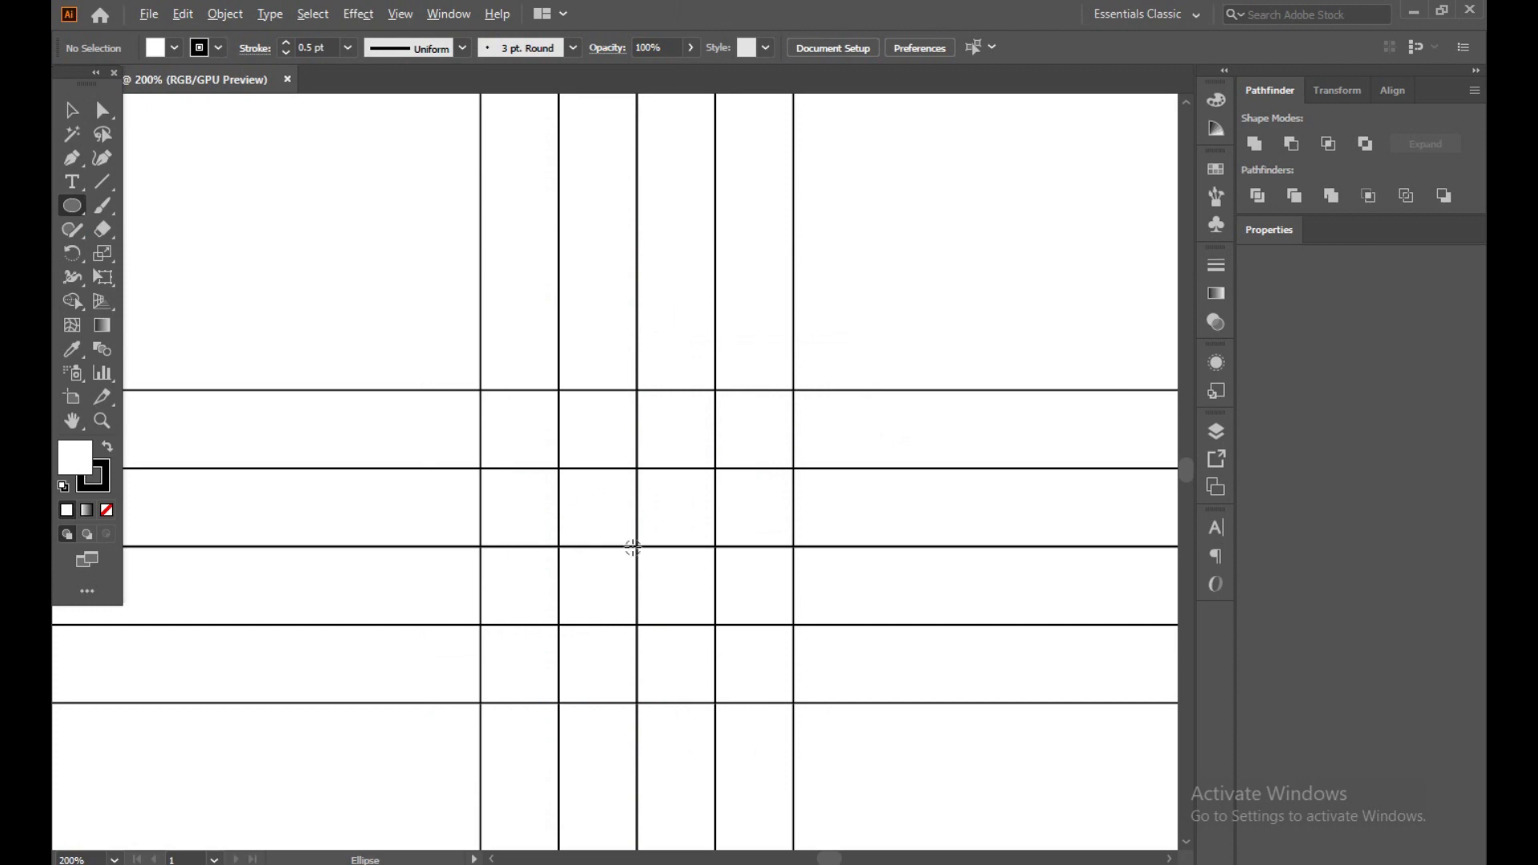
left_click_drag(637, 548, 726, 705)
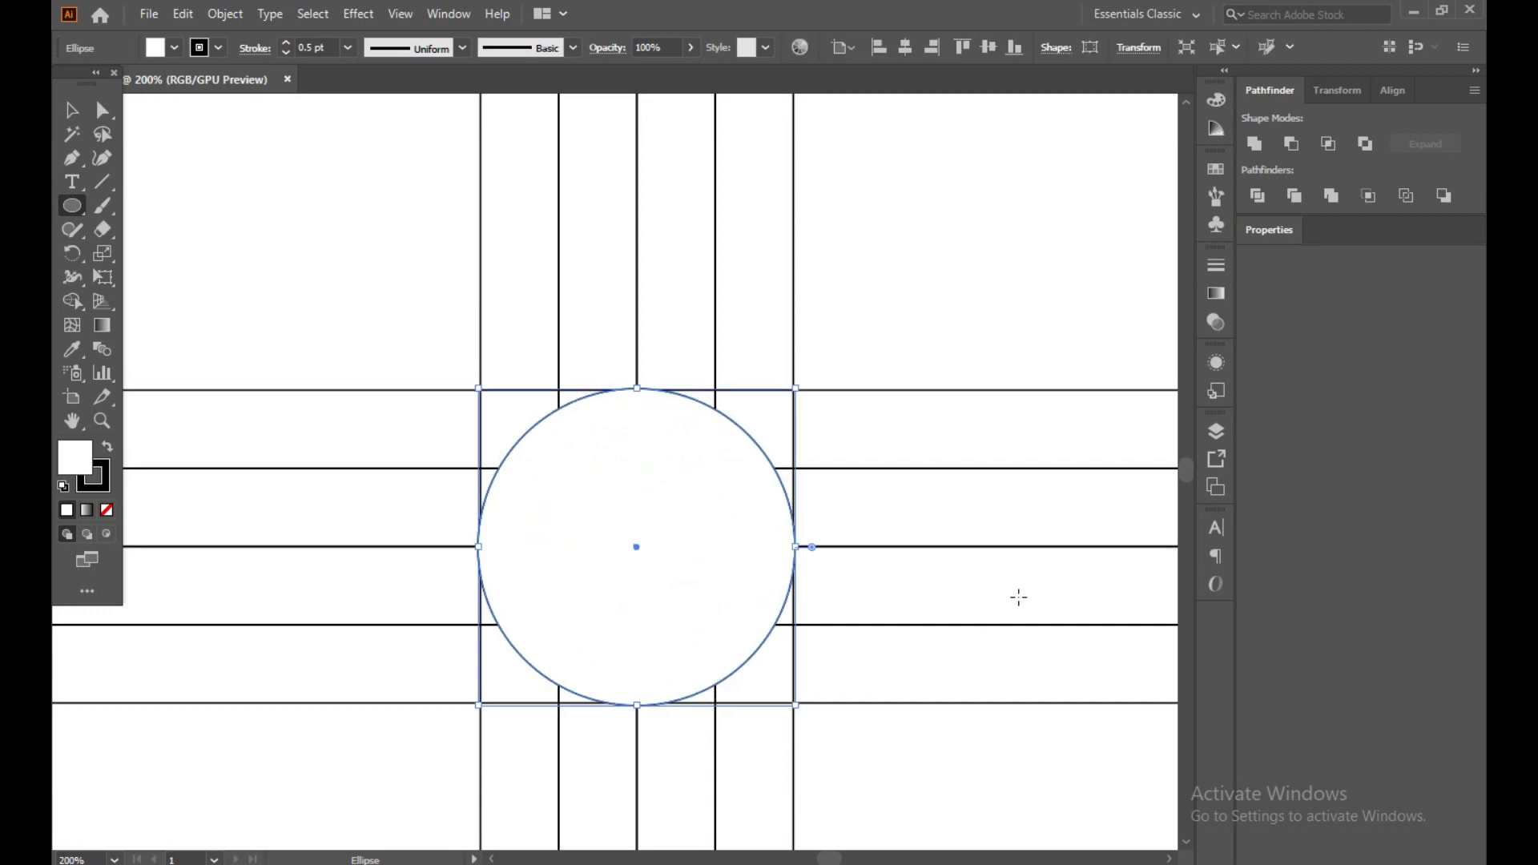
Step: Remove the fill from the circle and the grid lines, leaving only their strokes
left_click(71, 110)
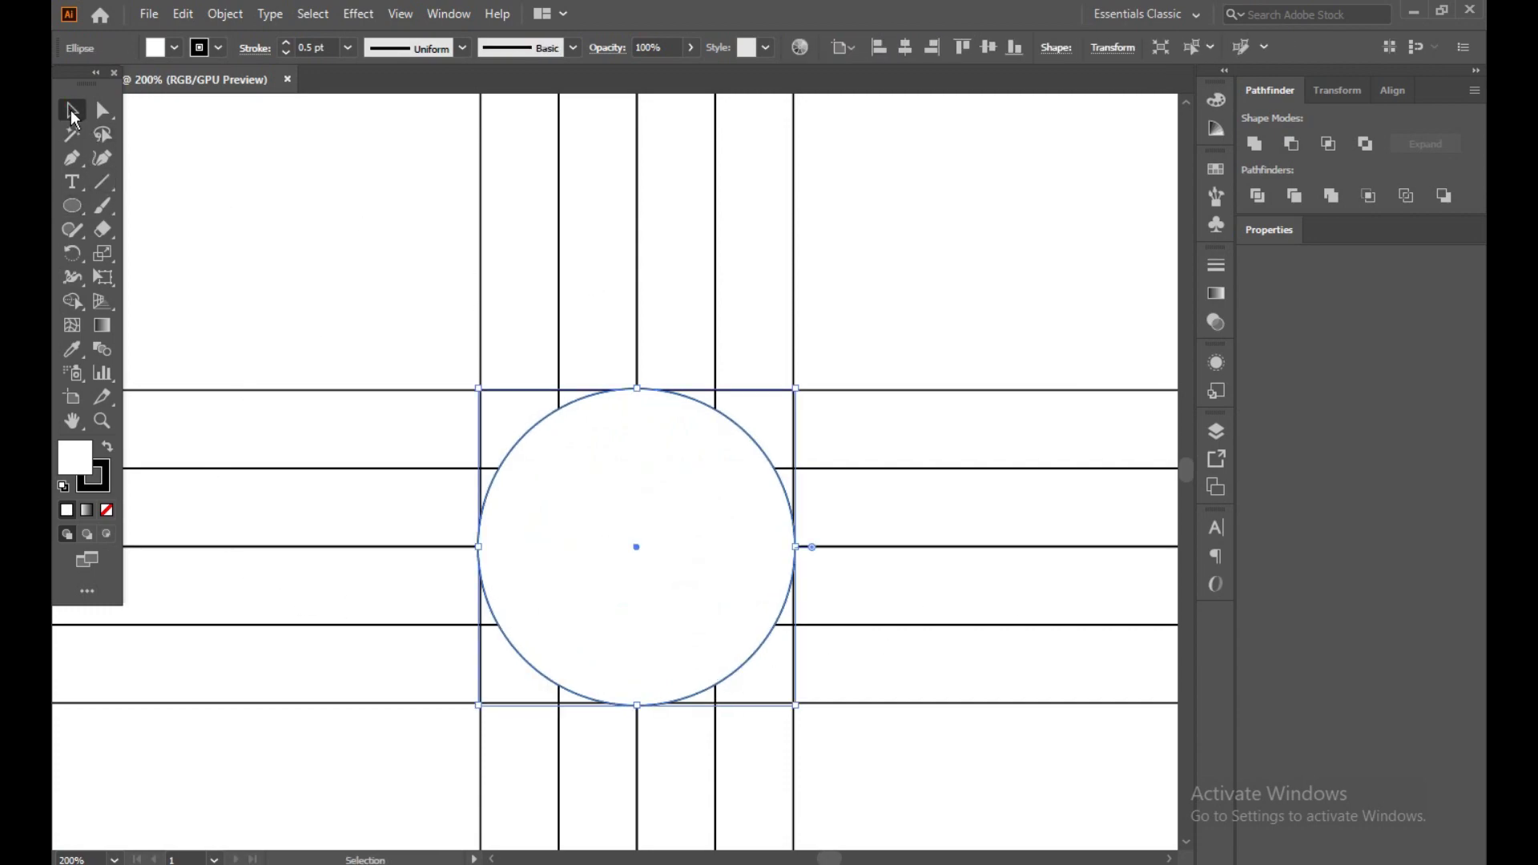
left_click_drag(264, 197, 995, 721)
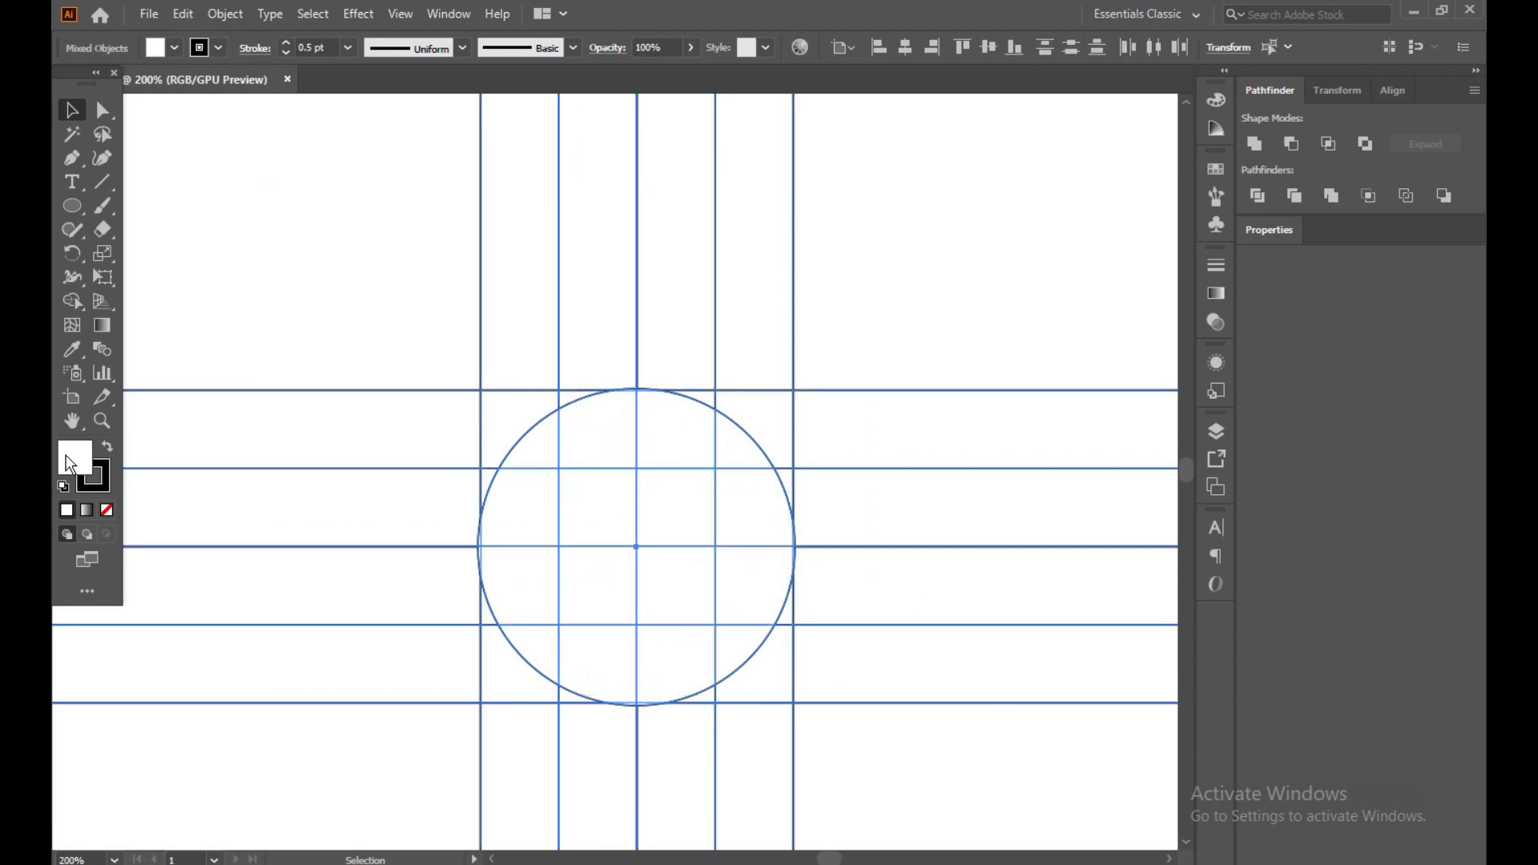
left_click(108, 507)
left_click(455, 322)
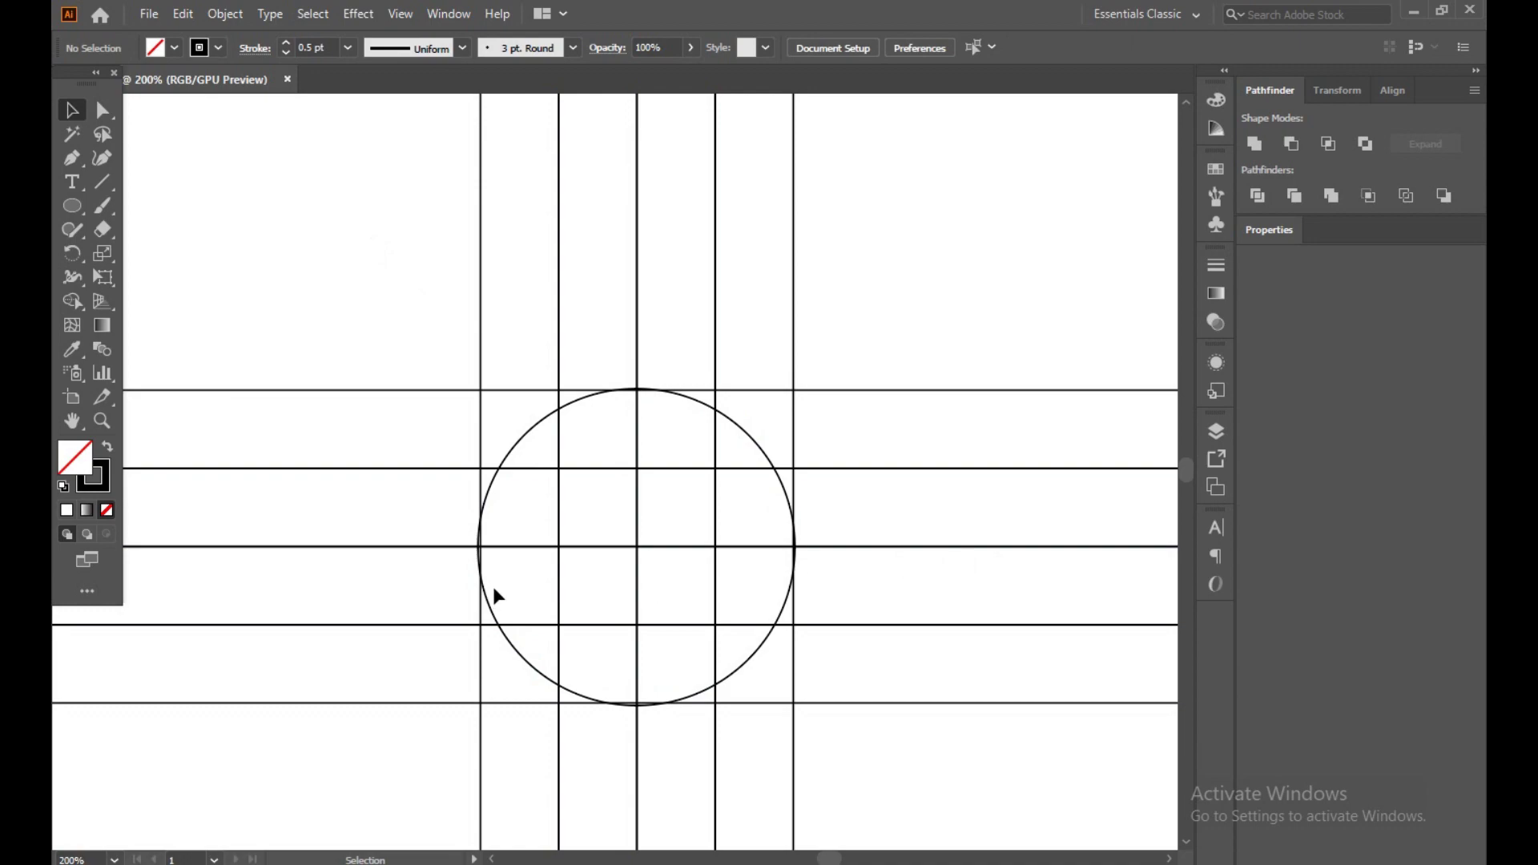
Step: Shrink the circle slightly so its edge touches the outermost grid lines
scroll(492, 589, "up", 3)
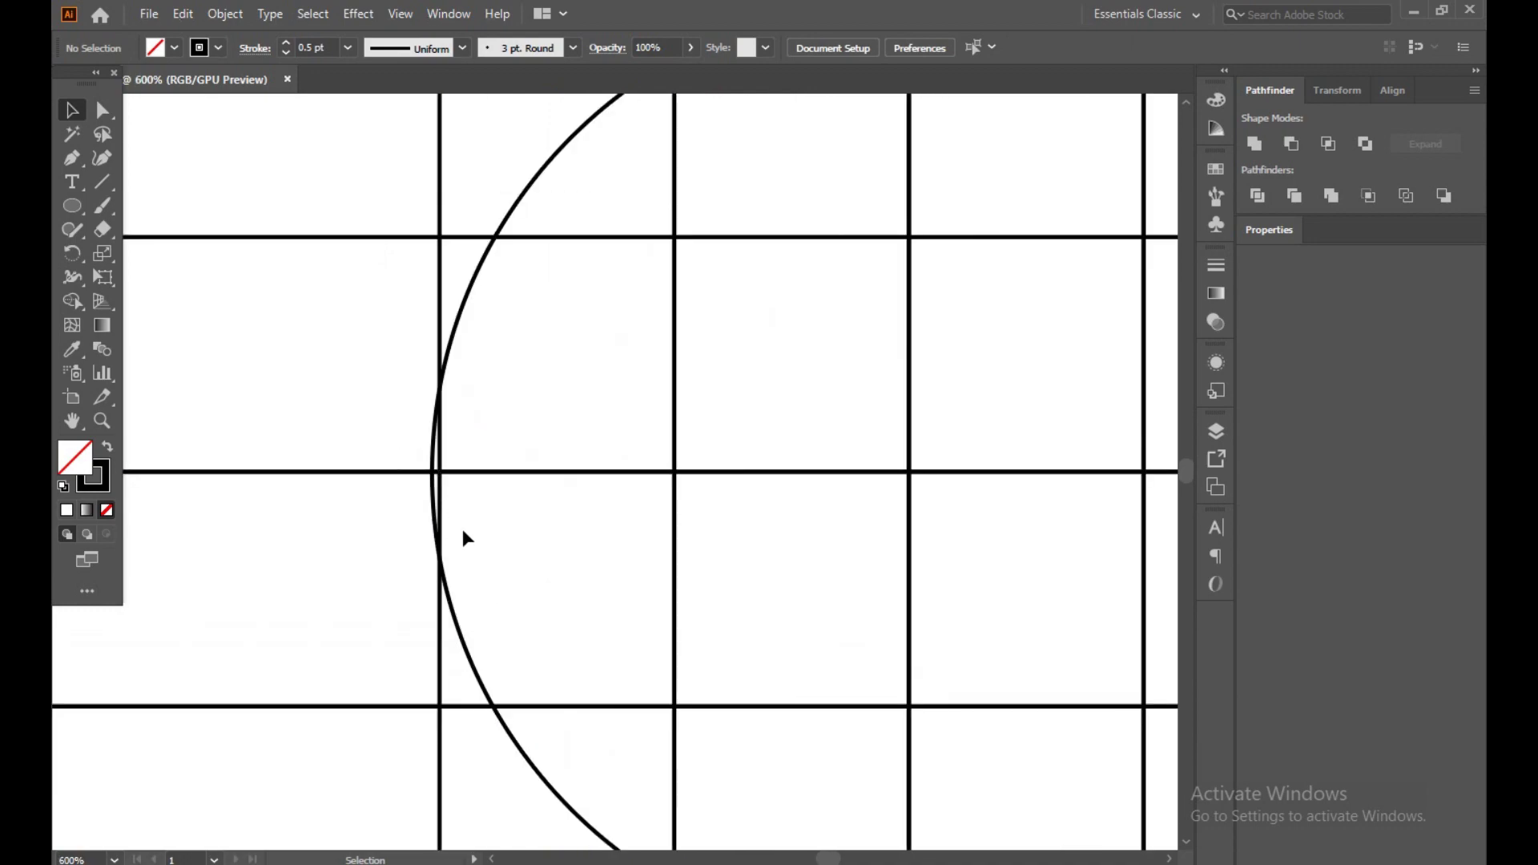
scroll(463, 536, "down", 2)
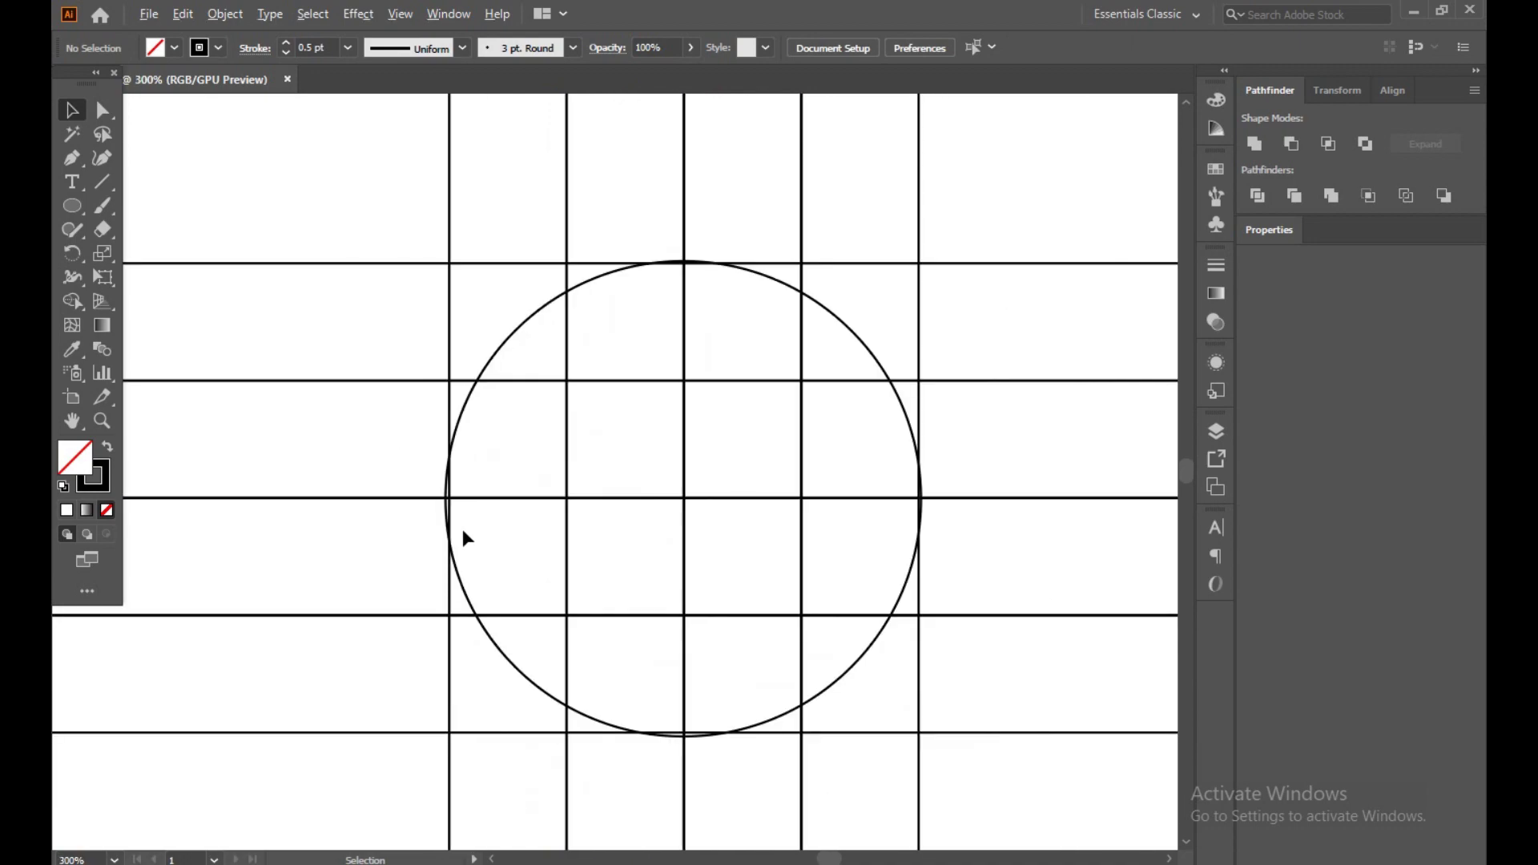
left_click(704, 737)
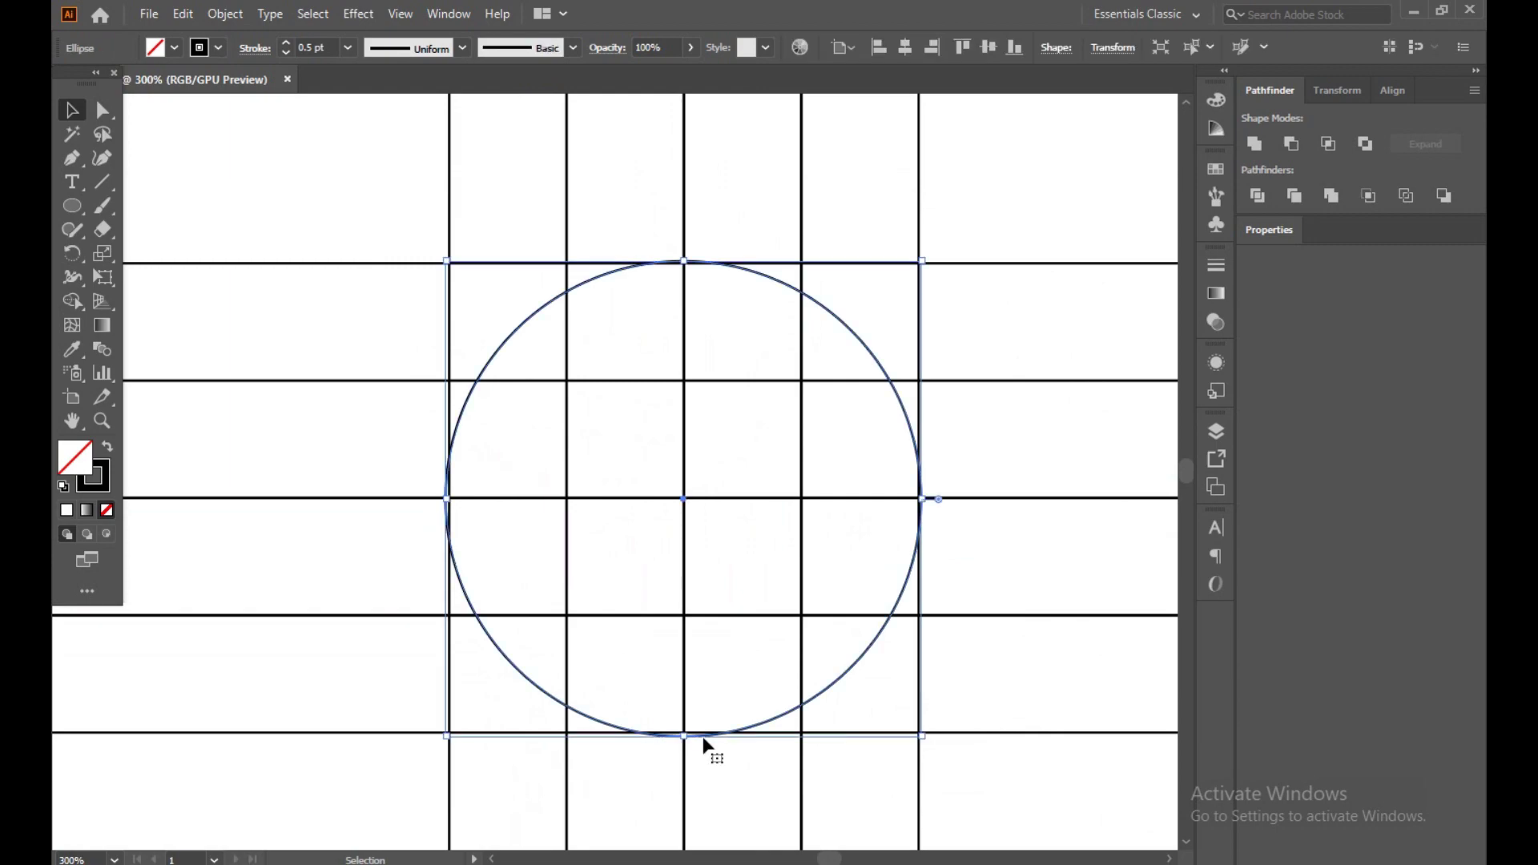
left_click_drag(683, 740, 682, 733)
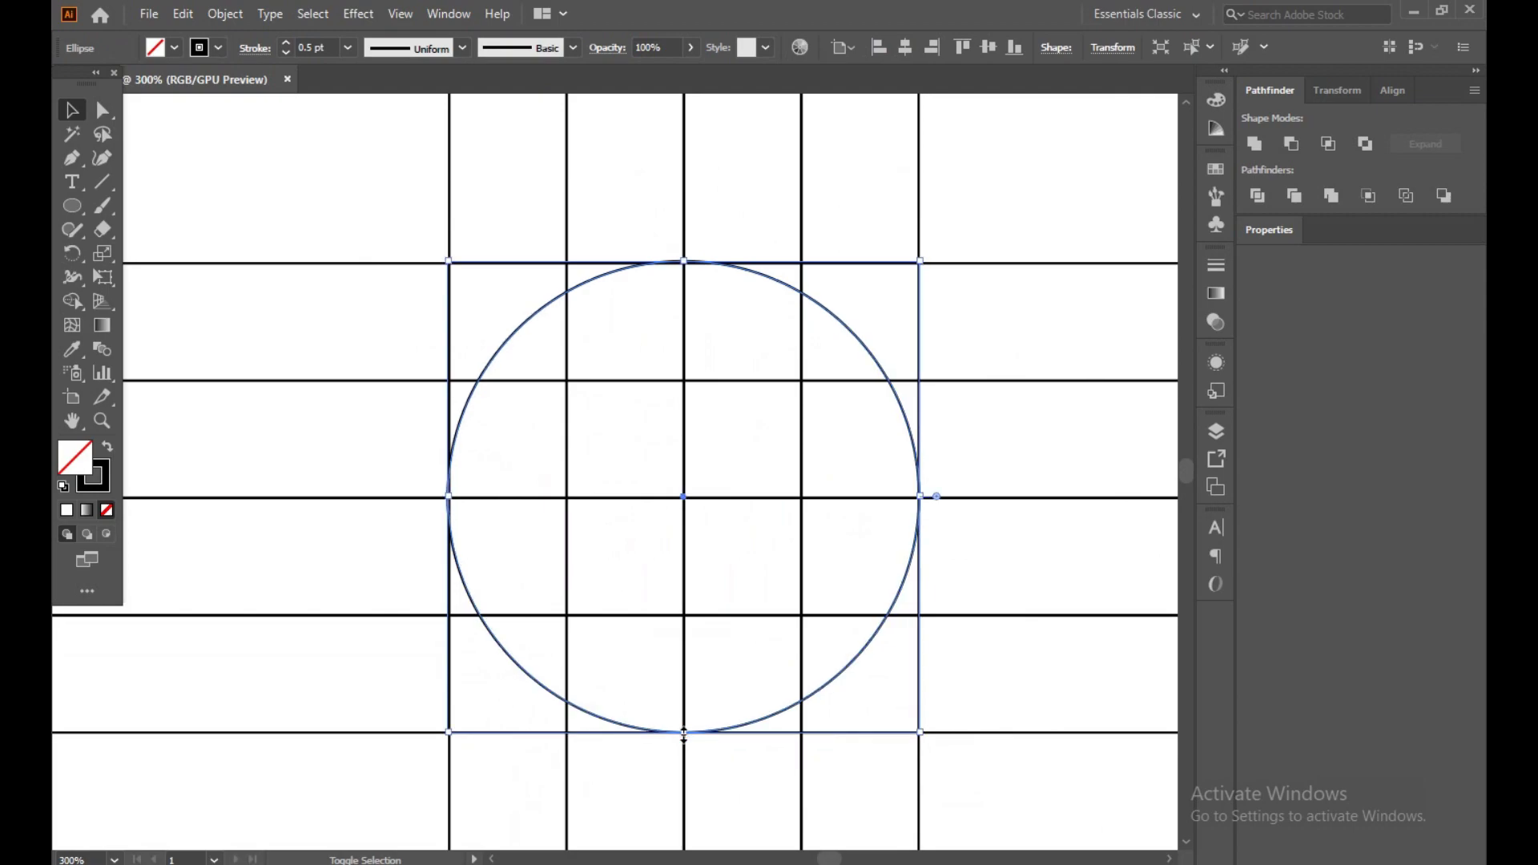
left_click(1079, 590)
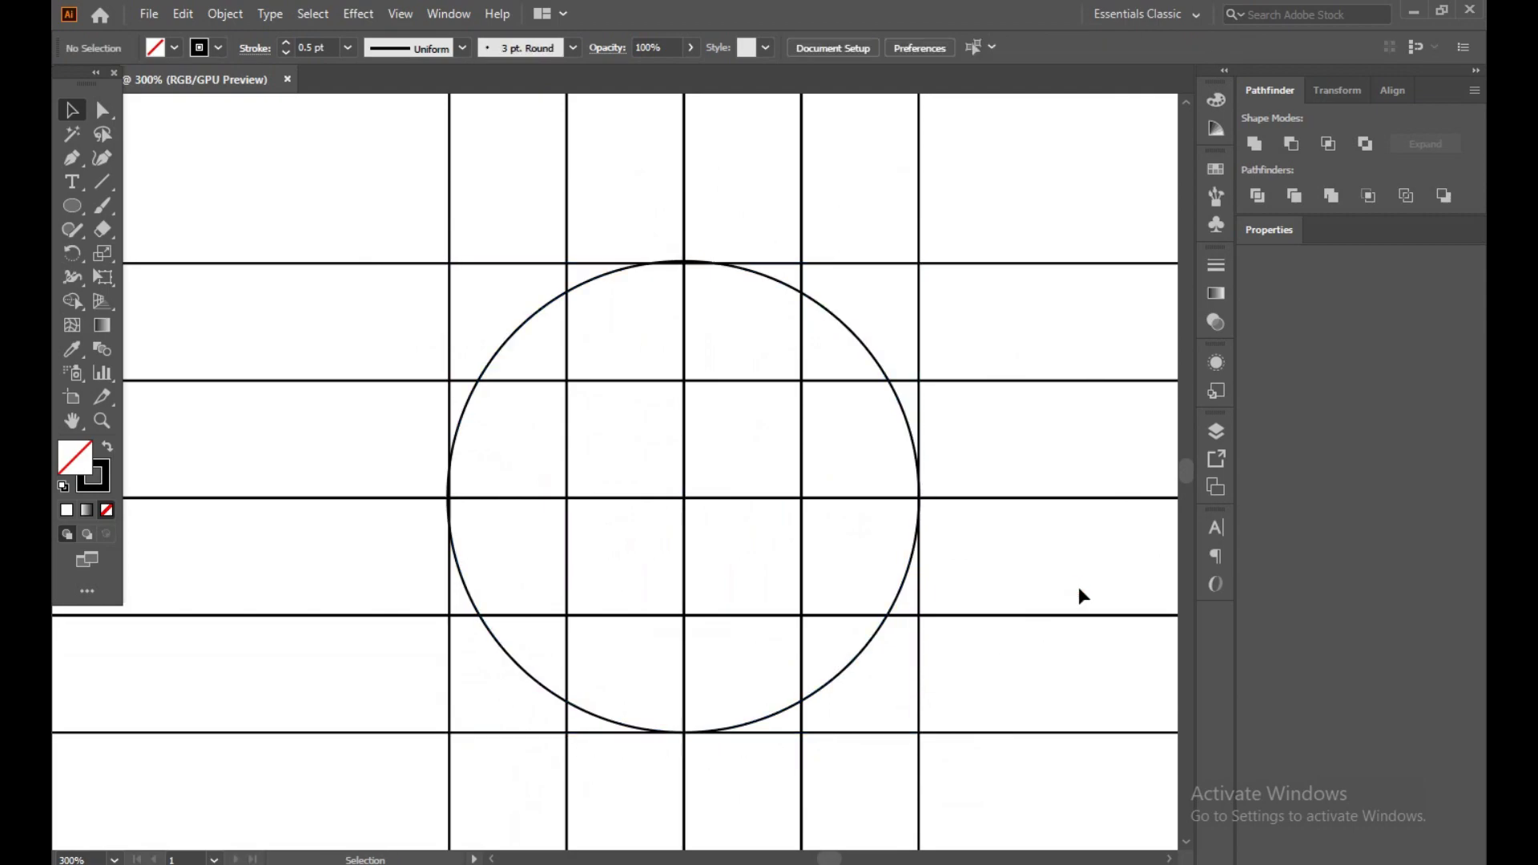
Step: Nudge the circle so its edge lines up with the upper and lower outermost grid lines
left_click(769, 725)
left_click_drag(683, 733, 678, 732)
left_click(819, 775)
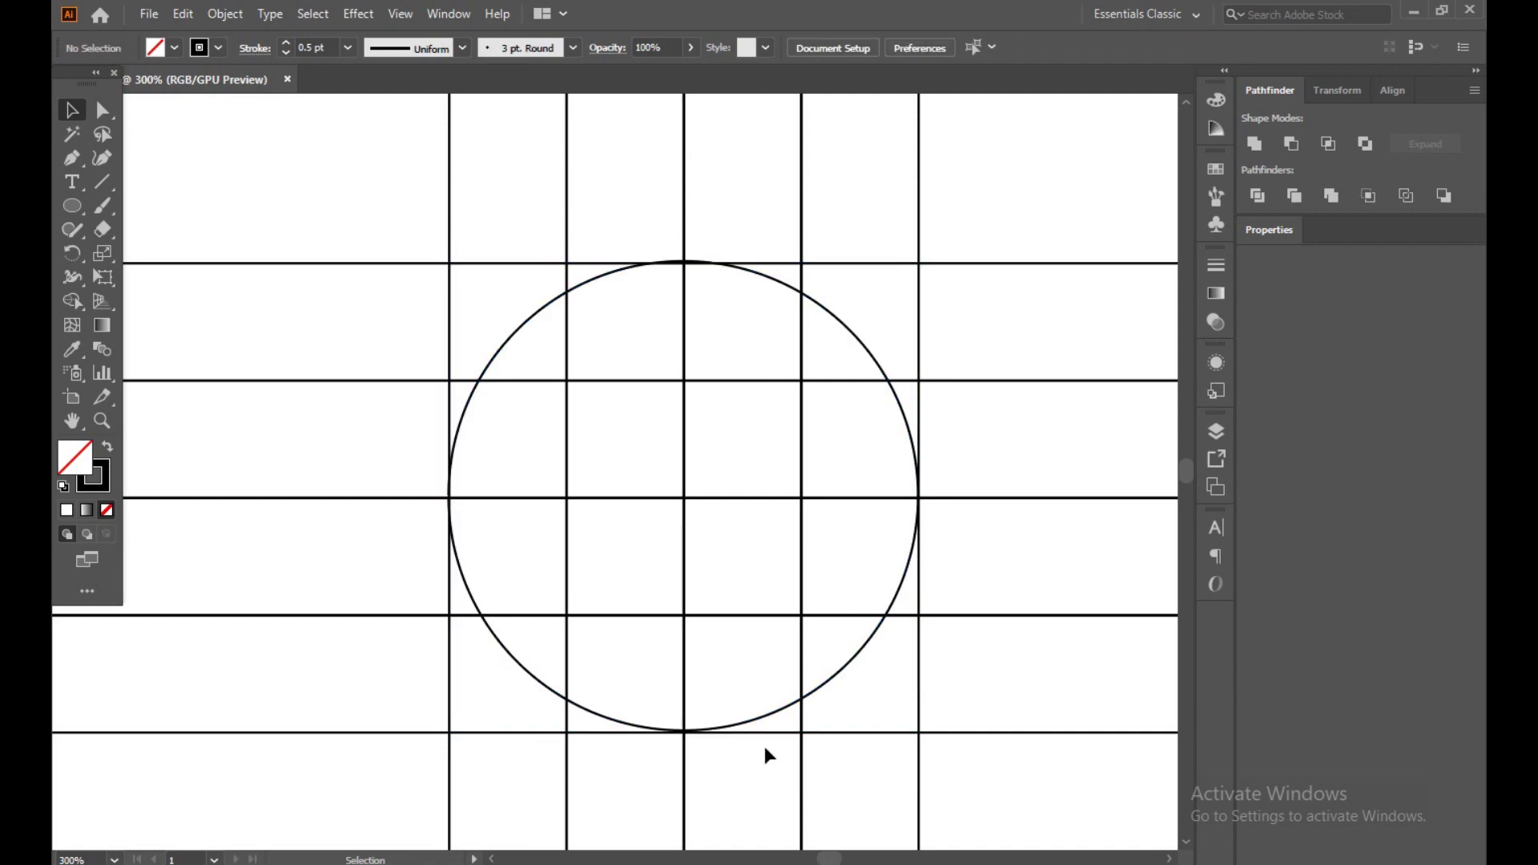
left_click_drag(783, 709, 783, 712)
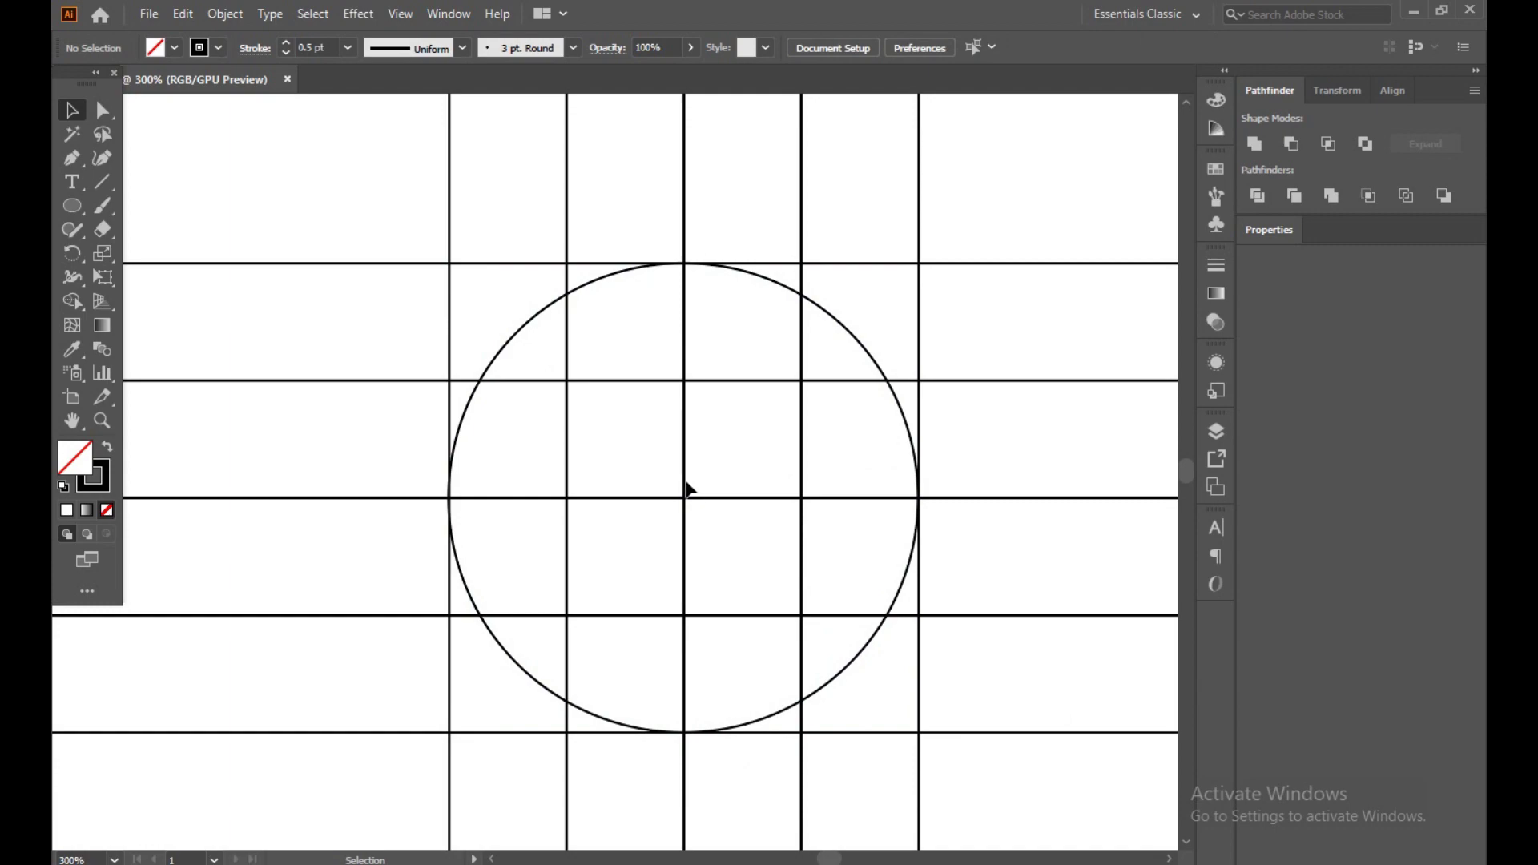
Step: Show the artwork as outlines and shift the circle slightly until its left edge is tangent to the leftmost vertical line
key("ctrl+y")
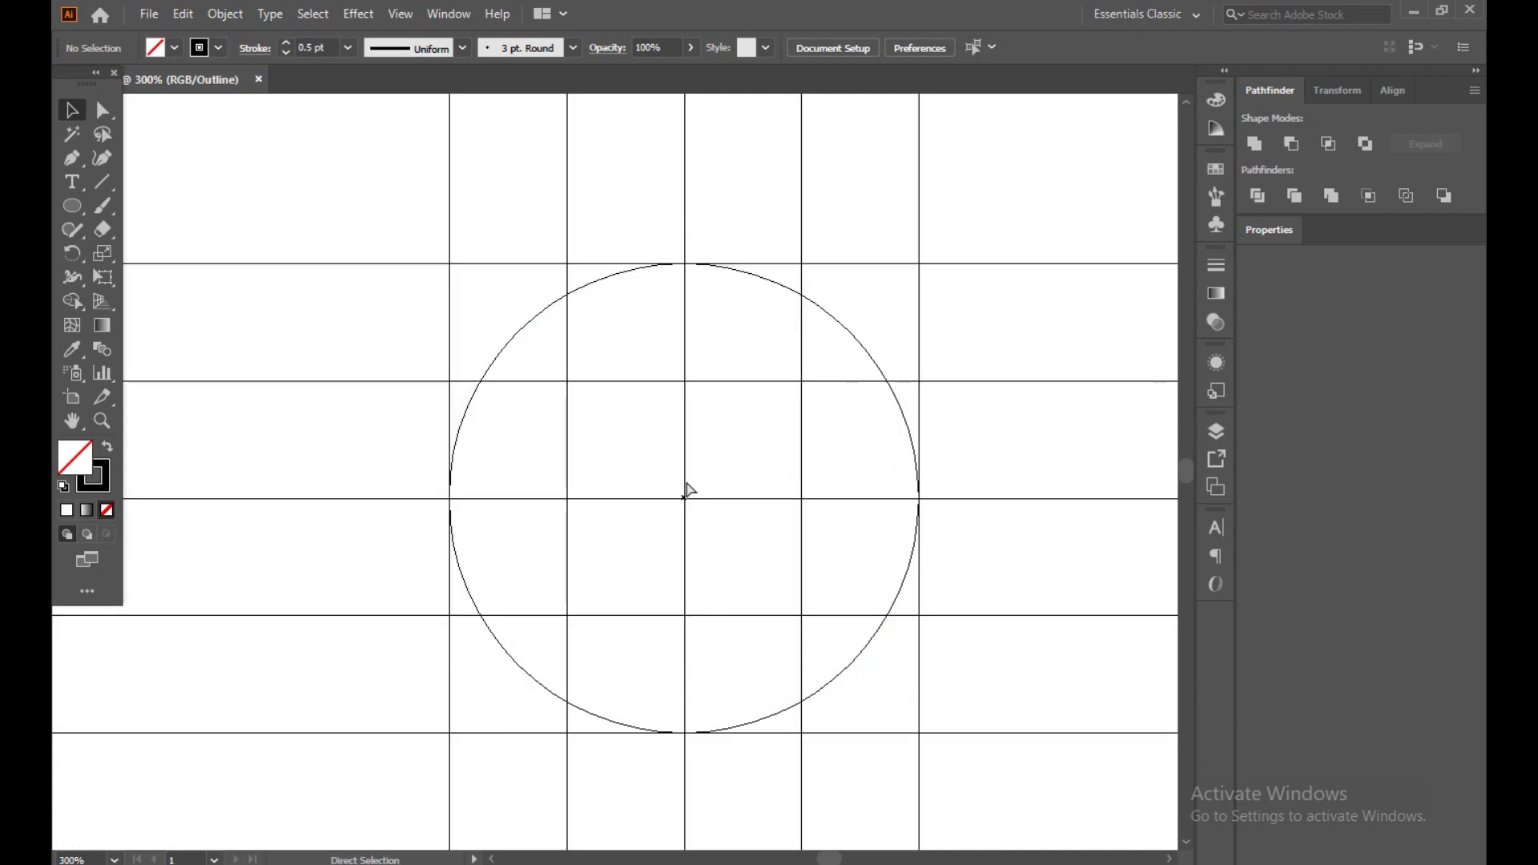
scroll(516, 527, "up", 4)
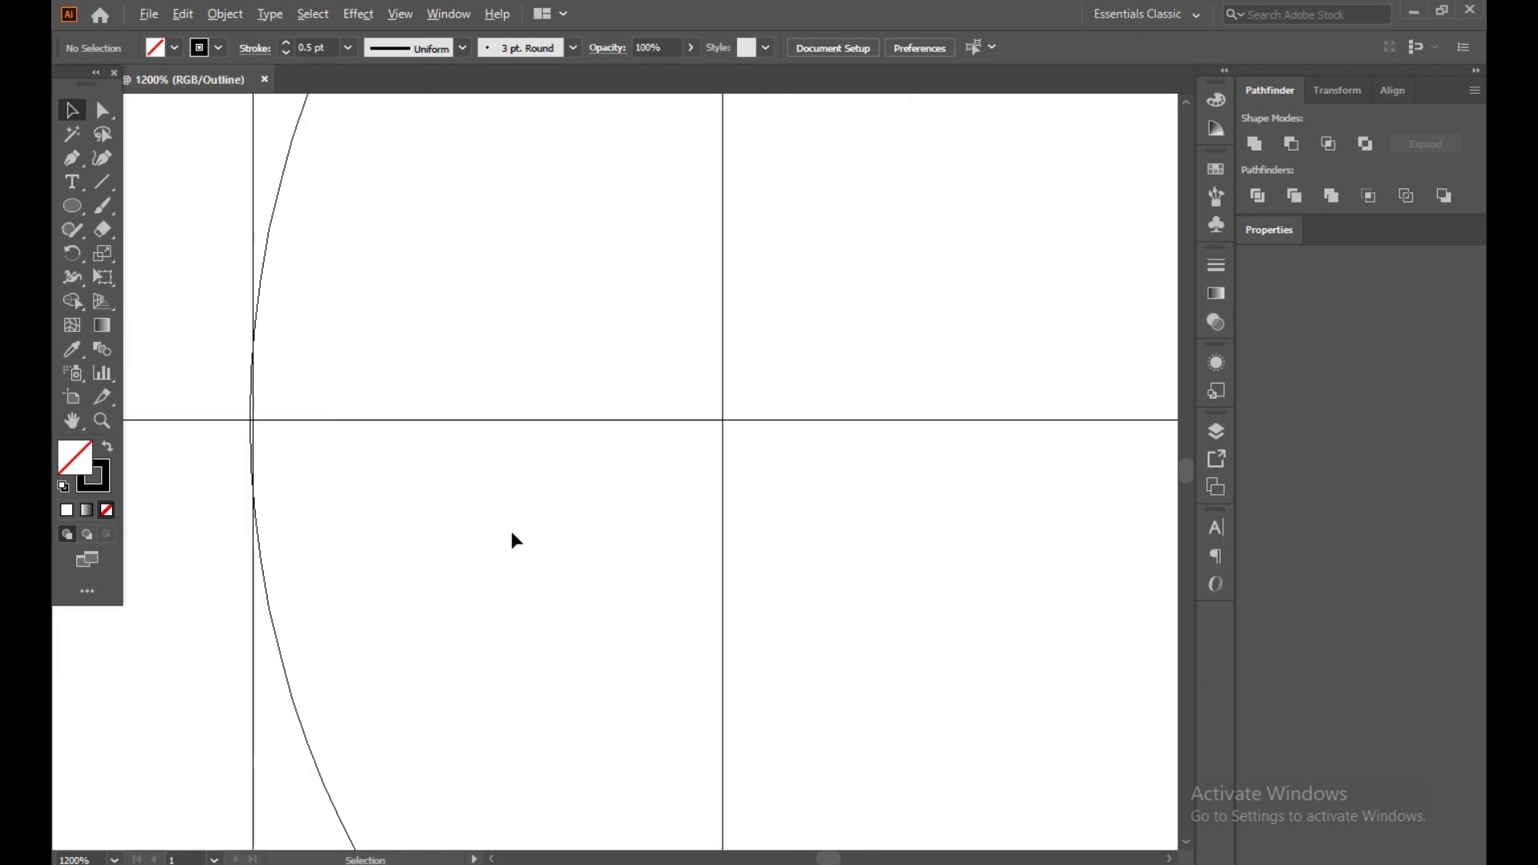
left_click_drag(331, 491, 534, 580)
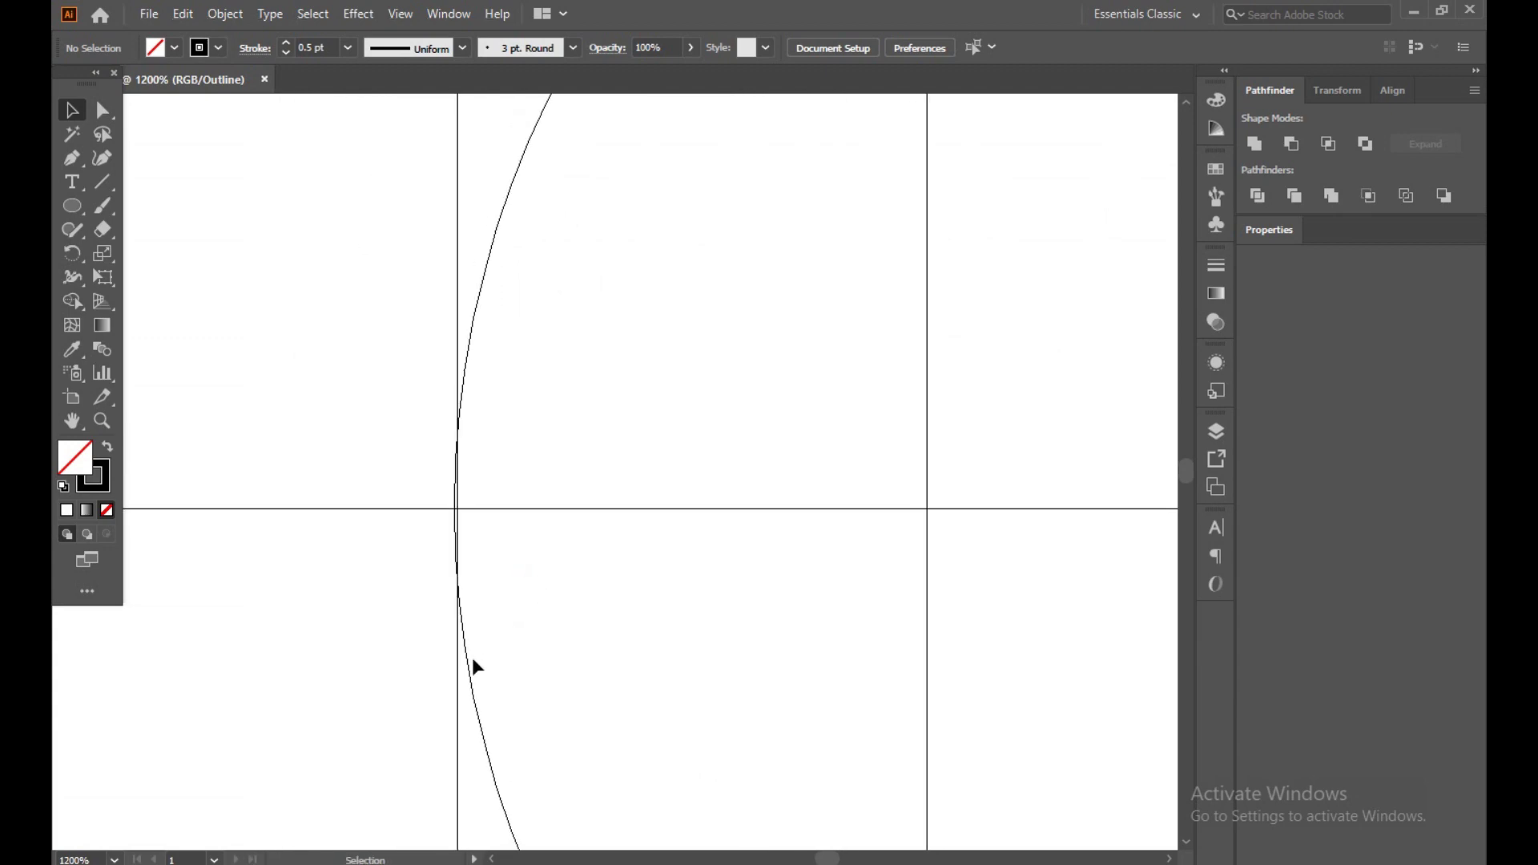
left_click_drag(468, 646, 469, 651)
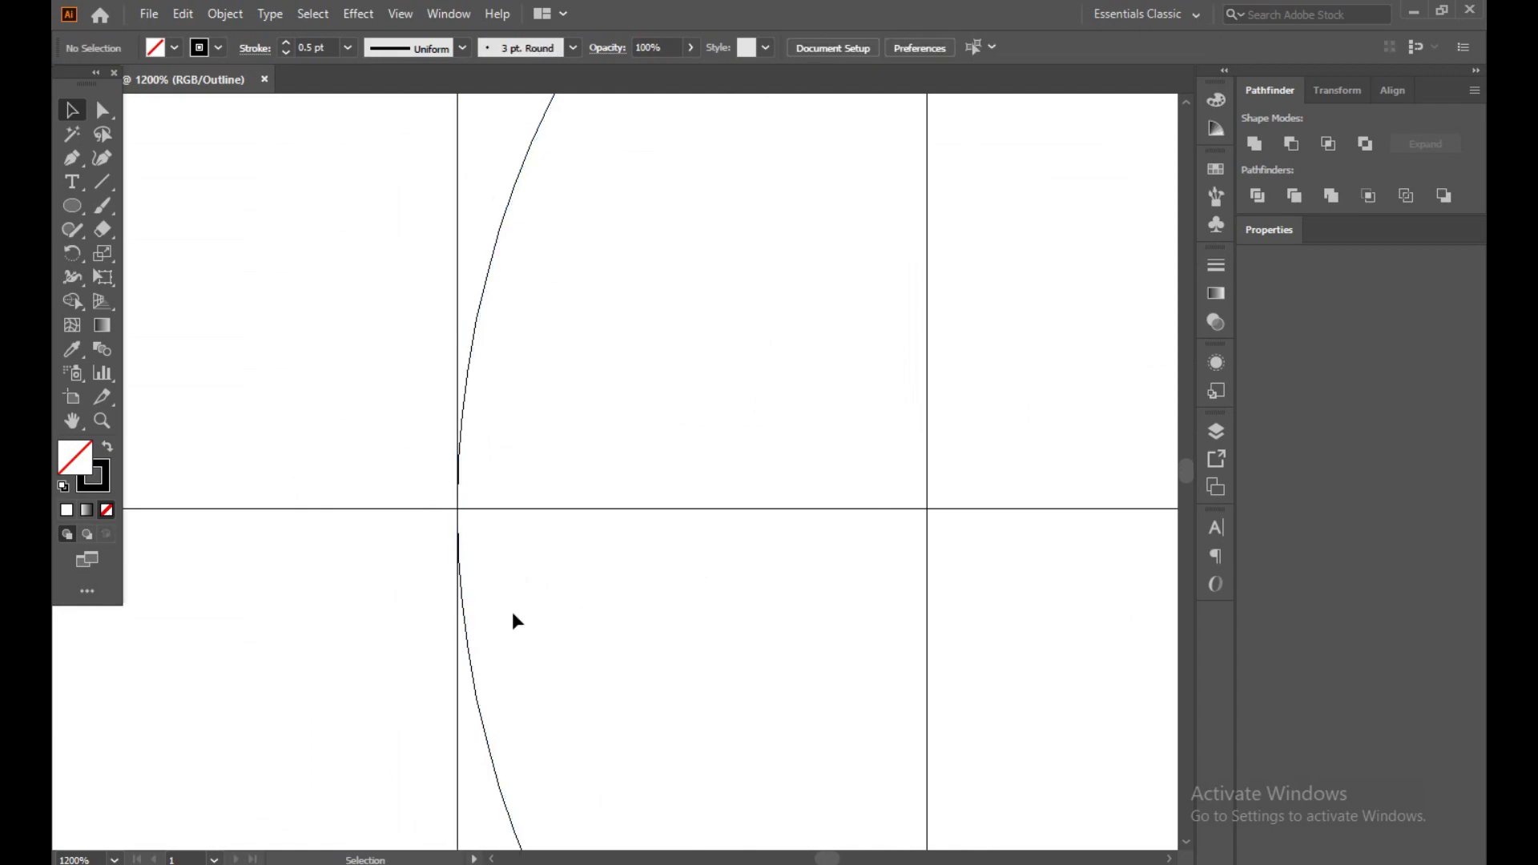
Step: Examine closely how the circle meets the outermost grid lines along its bottom and top
scroll(919, 616, "down", 4)
scroll(917, 622, "right", 5)
scroll(647, 583, "up", 5)
scroll(651, 585, "down", 5)
scroll(415, 790, "up", 4)
left_click_drag(454, 769, 532, 545)
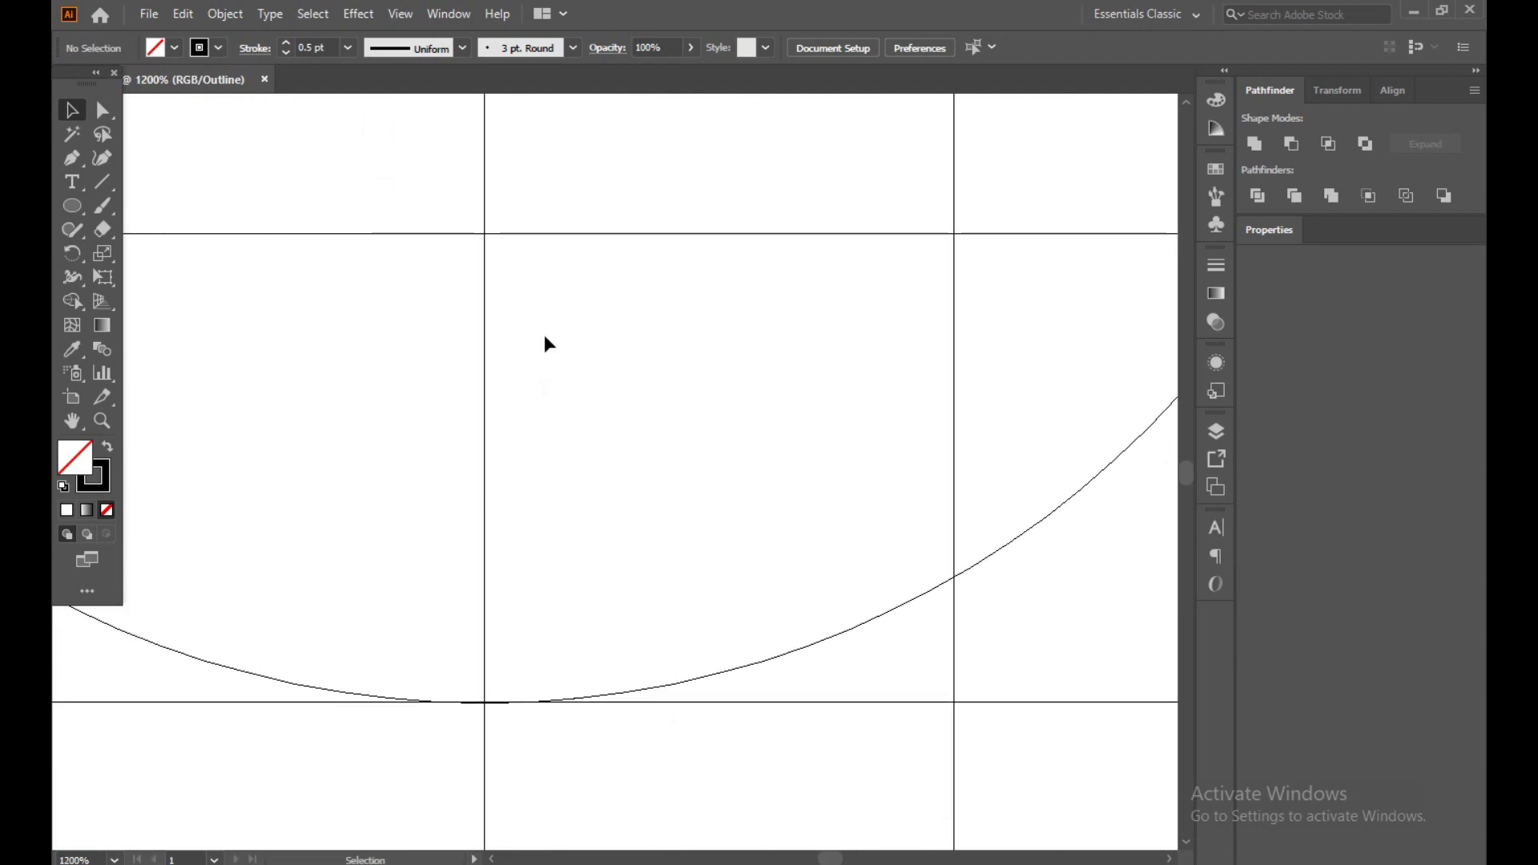
scroll(553, 415, "down", 5)
left_click_drag(562, 260, 563, 591)
scroll(549, 499, "up", 5)
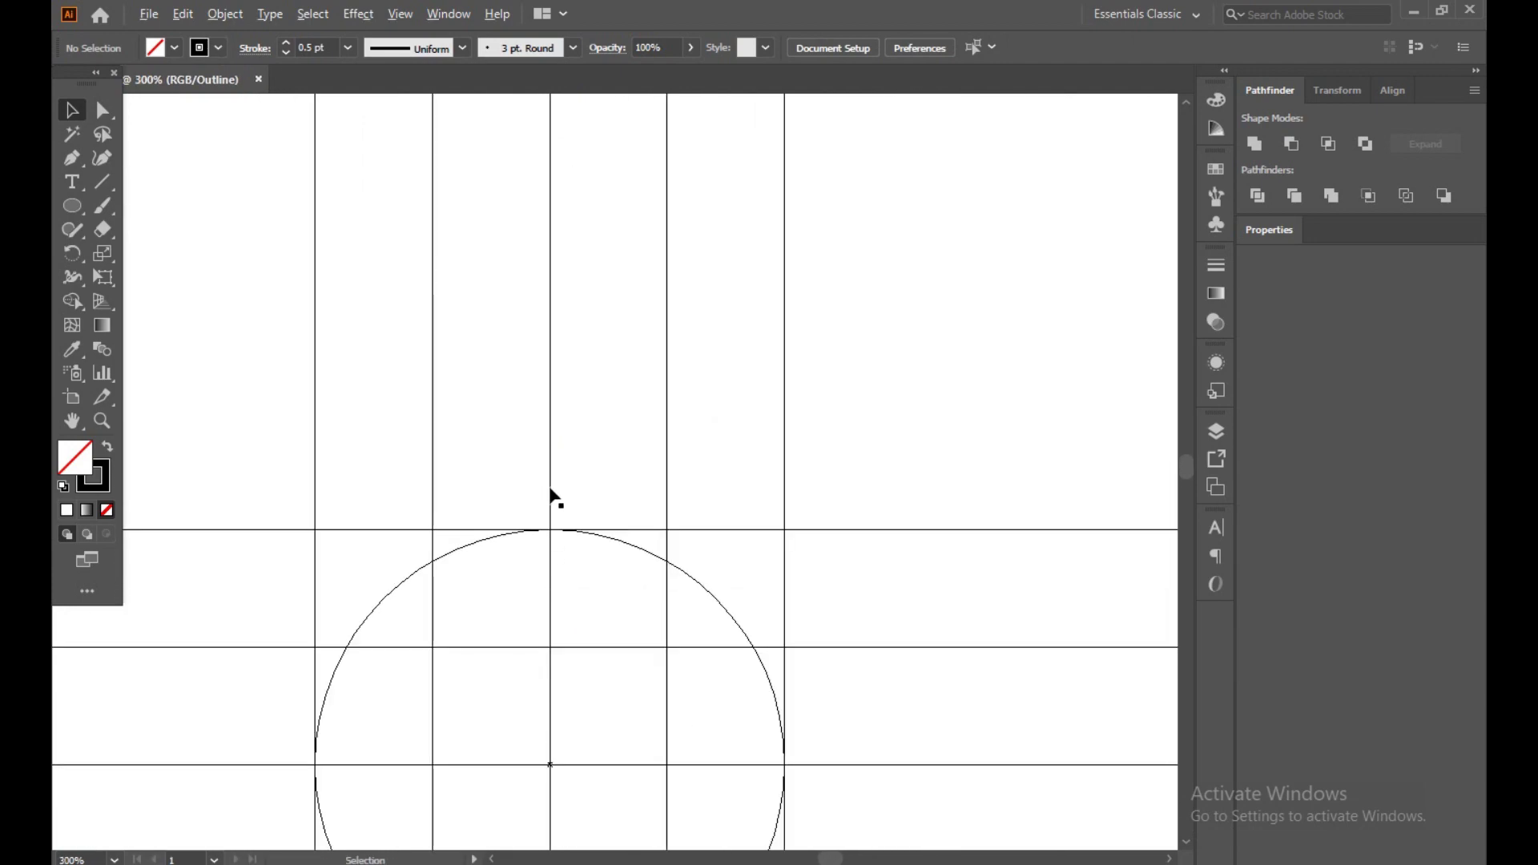
scroll(555, 667, "down", 4)
left_click_drag(569, 675, 667, 376)
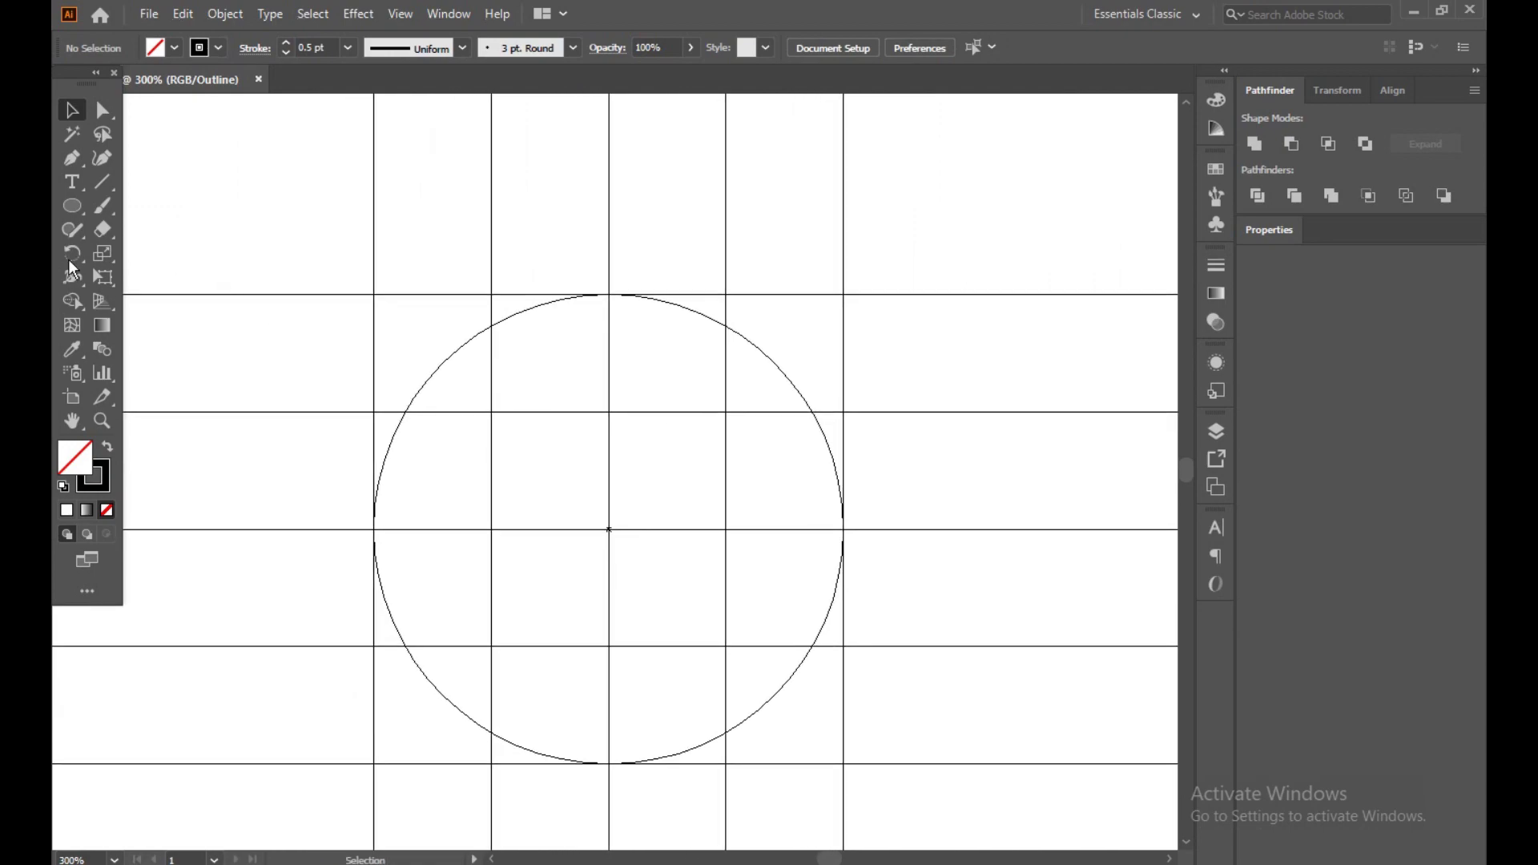
Step: Draw a smaller concentric circle with the Ellipse tool from the grid's centre out to the inner grid lines
left_click(73, 210)
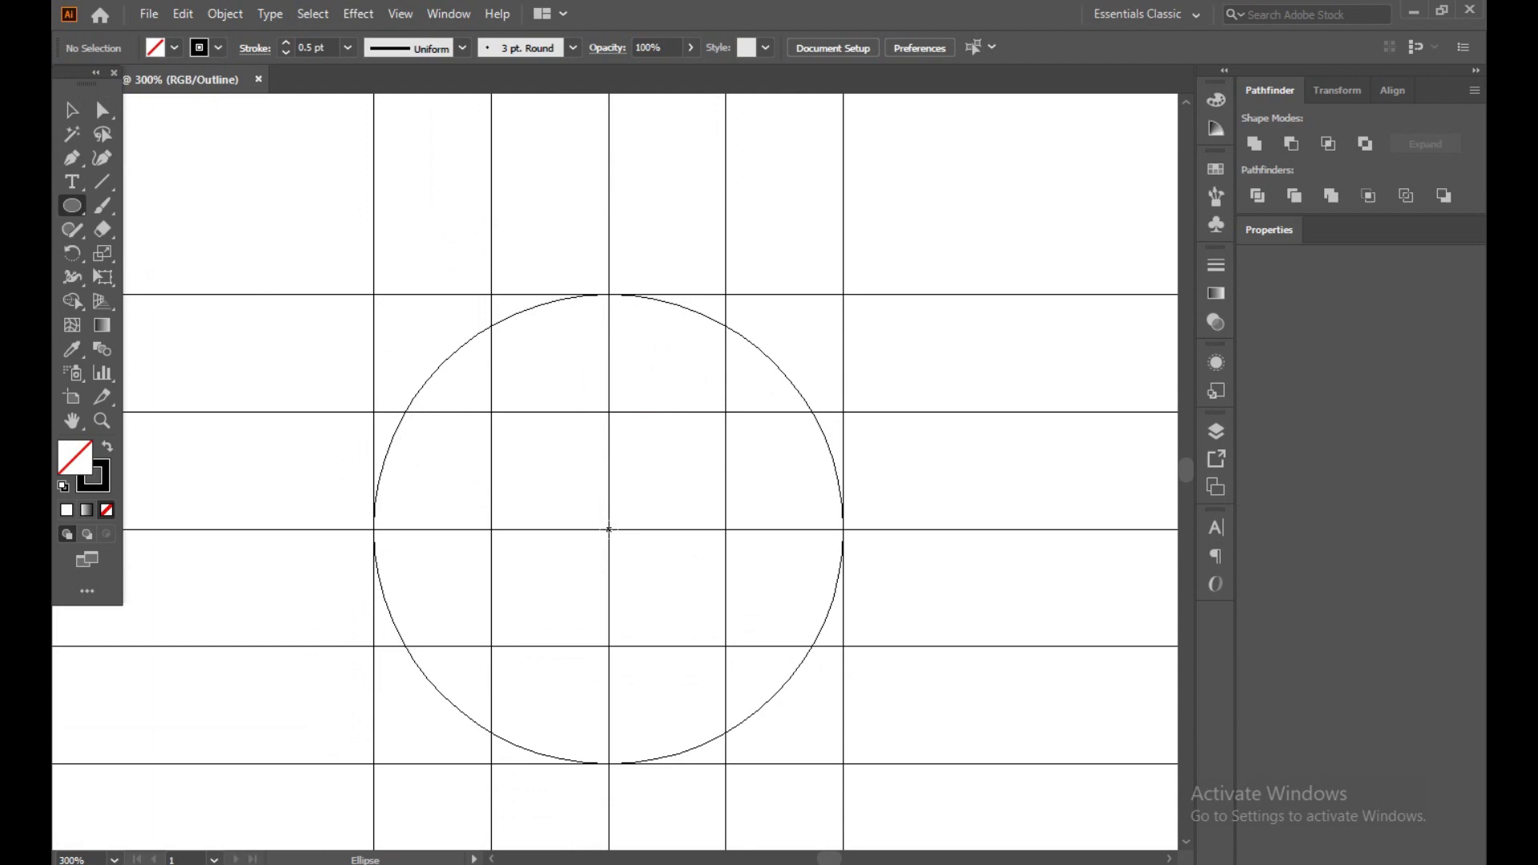
left_click_drag(609, 530, 626, 646)
left_click(71, 109)
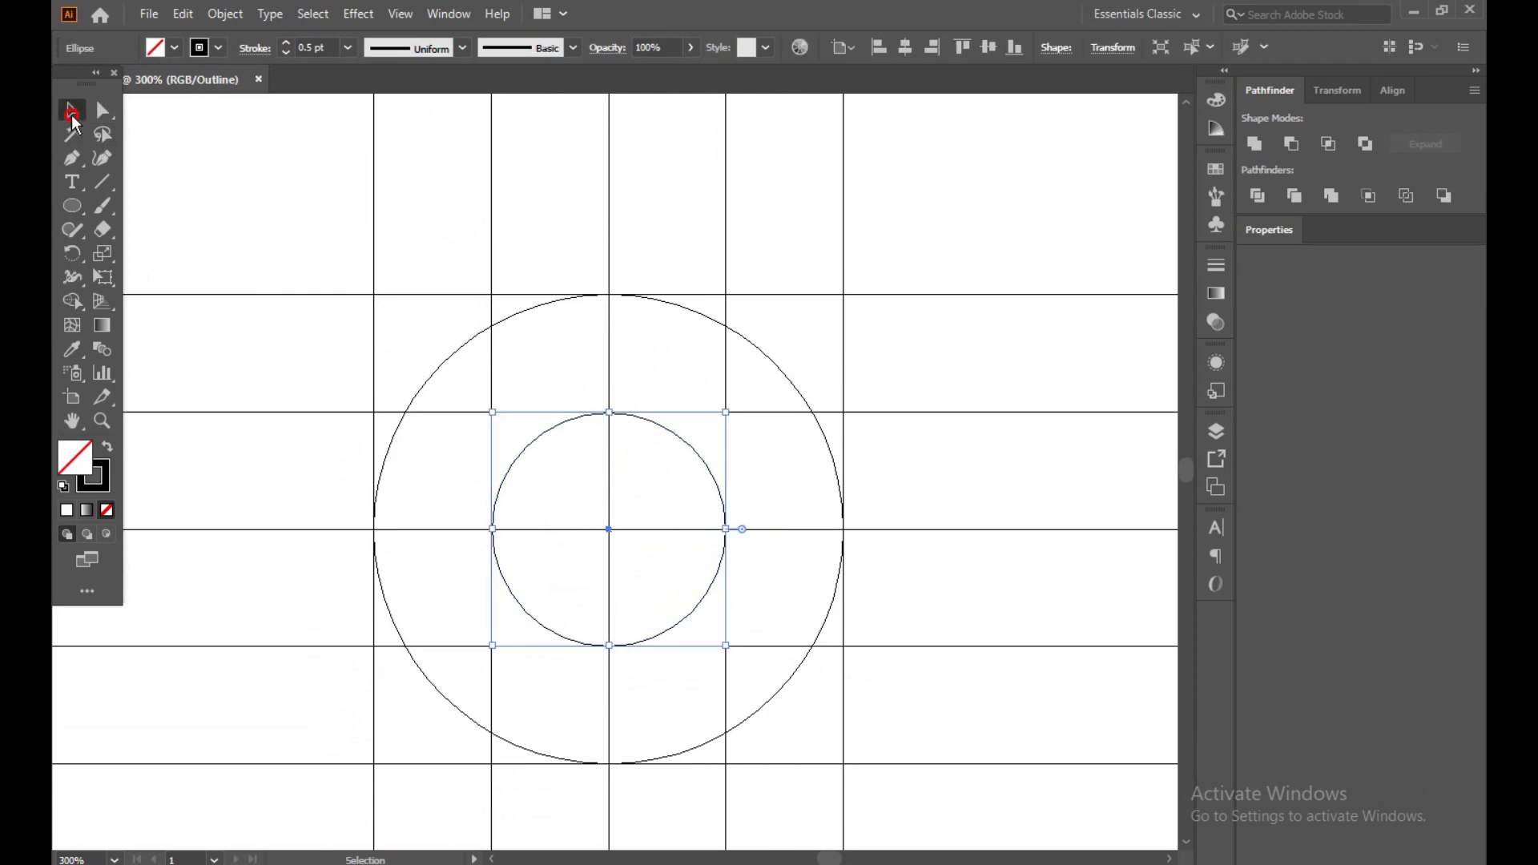
left_click(427, 337)
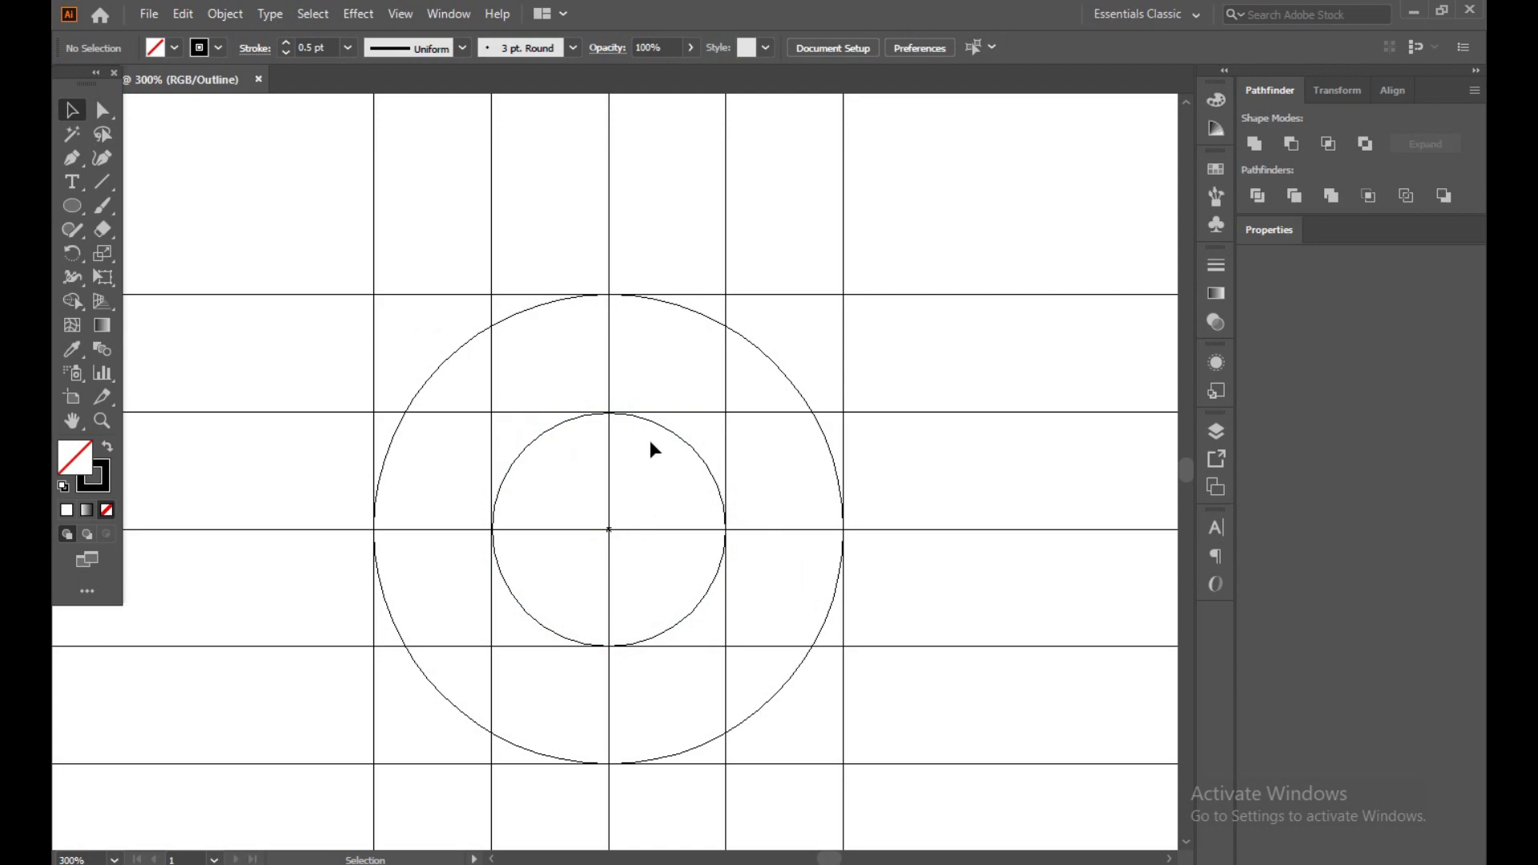
Step: Nudge the inner circle until it is tangent to the inner grid lines, and return to the normal preview display
left_click_drag(647, 422, 649, 432)
scroll(735, 553, "up", 8)
left_click_drag(734, 553, 737, 548)
left_click(825, 657)
scroll(671, 456, "down", 4)
left_click_drag(711, 282, 687, 436)
left_click_drag(721, 241, 705, 449)
left_click_drag(745, 192, 683, 635)
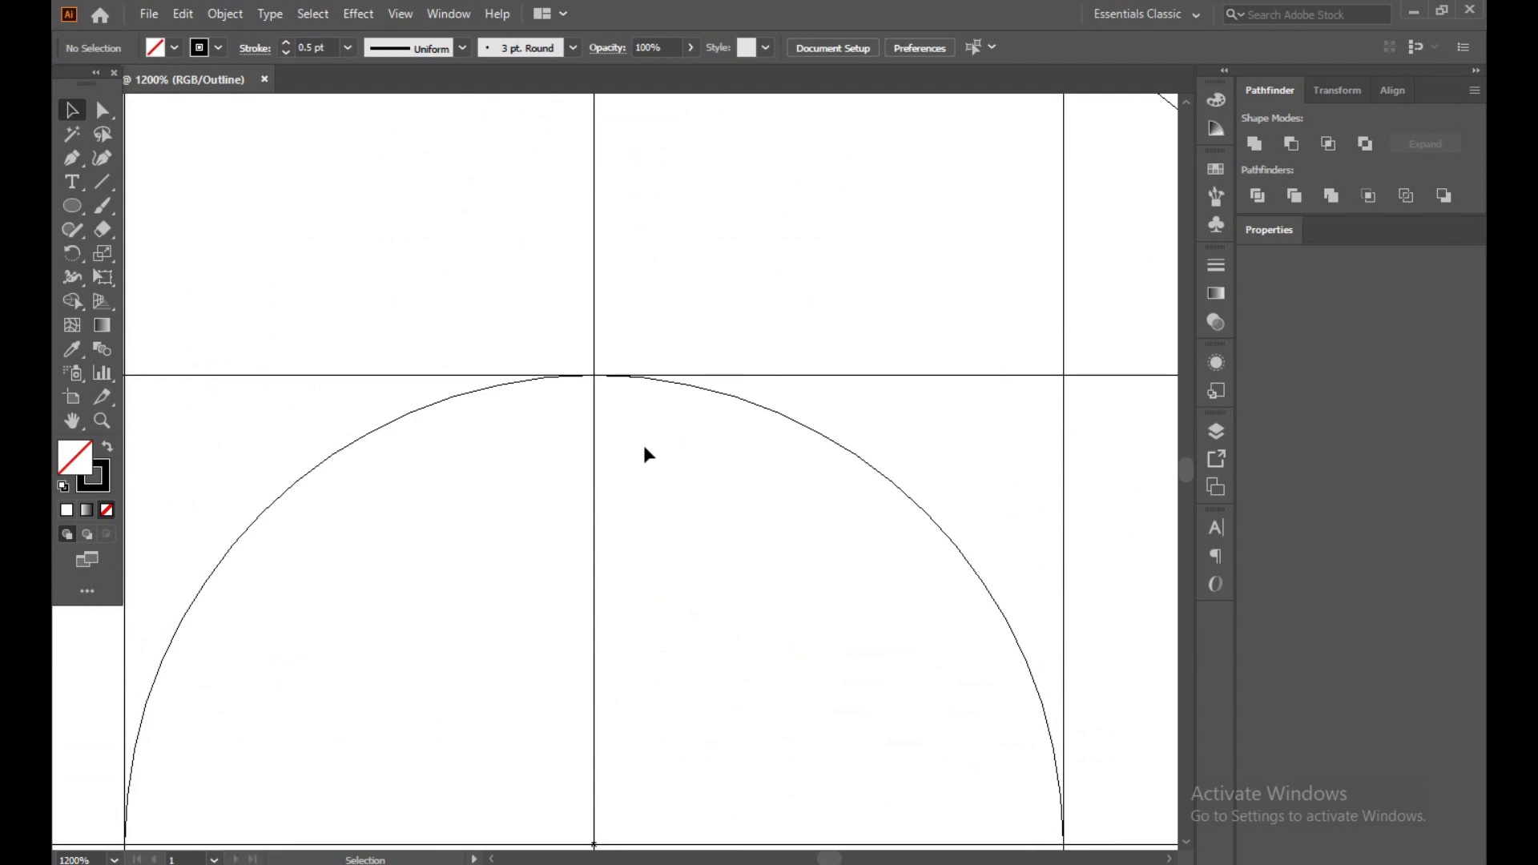
scroll(587, 358, "down", 5)
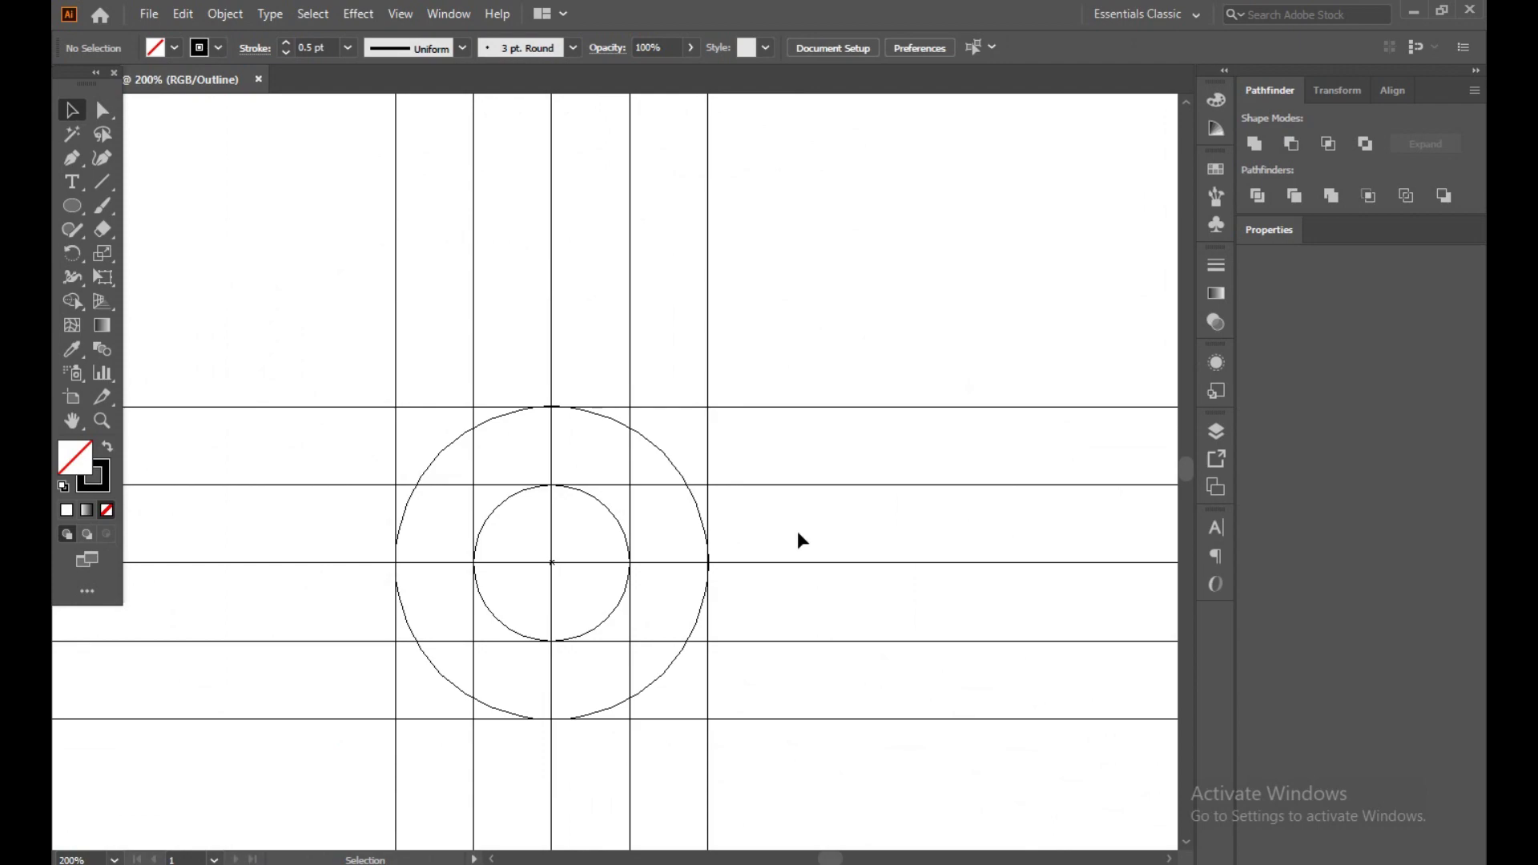
key("ctrl+y")
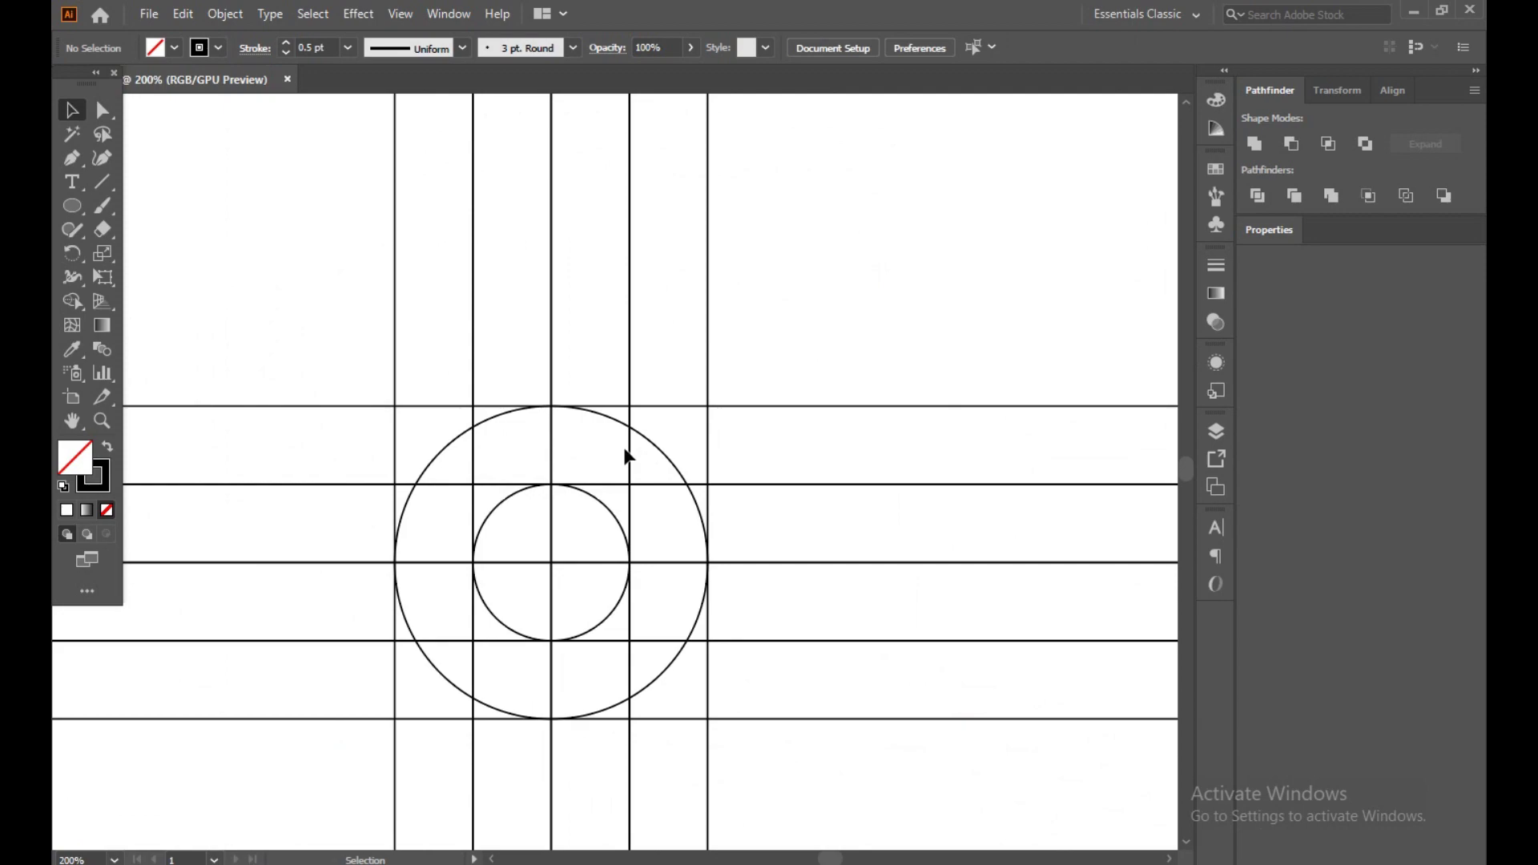
Step: Select the whole grid with both circles and use Shape Builder with a black fill to merge the leftmost column's cells below the top row
left_click_drag(818, 598, 948, 560)
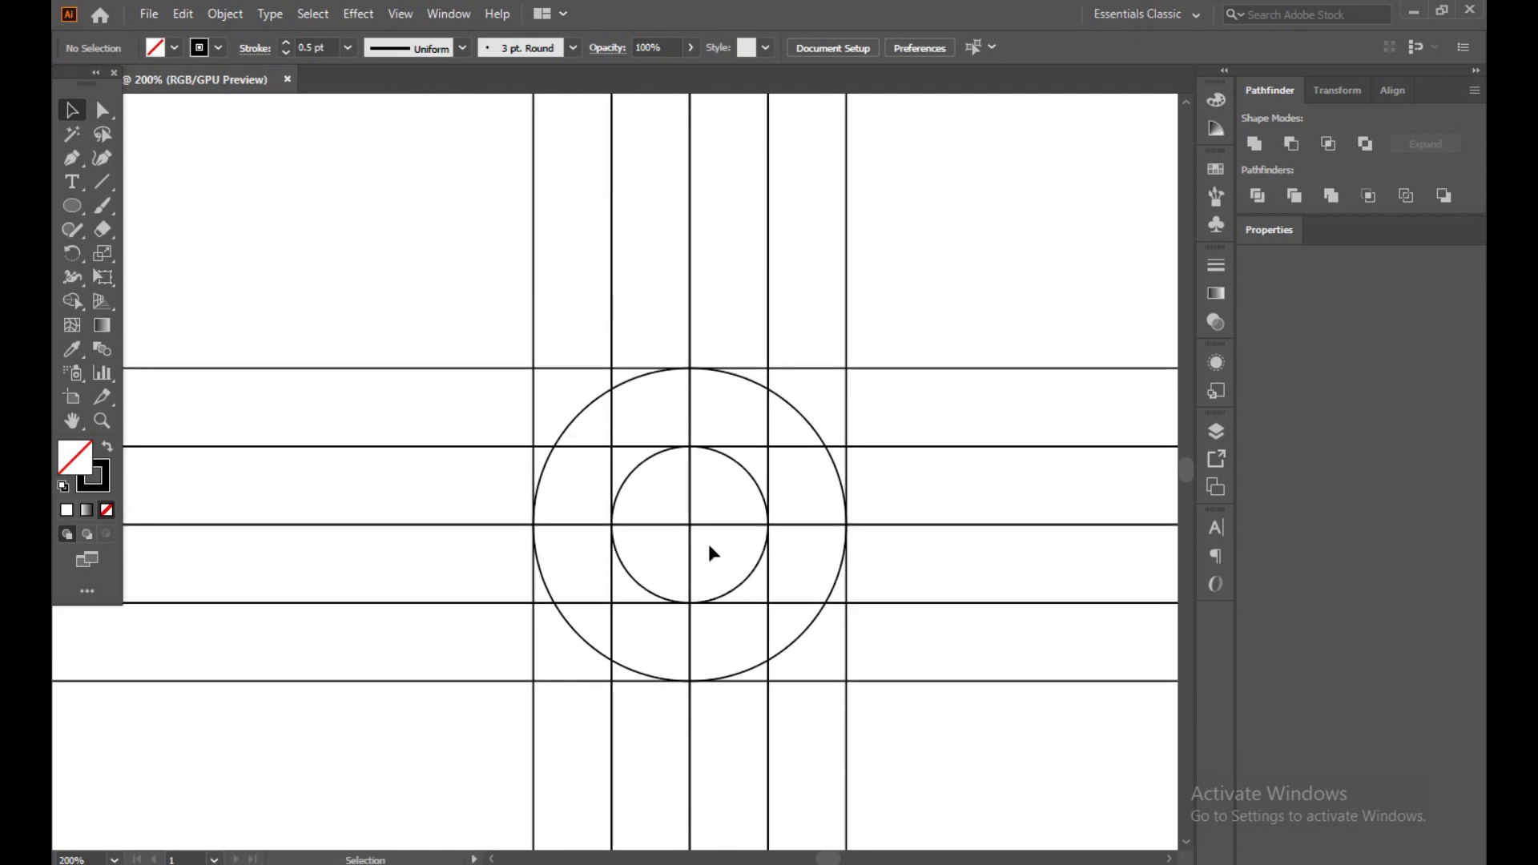
left_click_drag(268, 232, 947, 721)
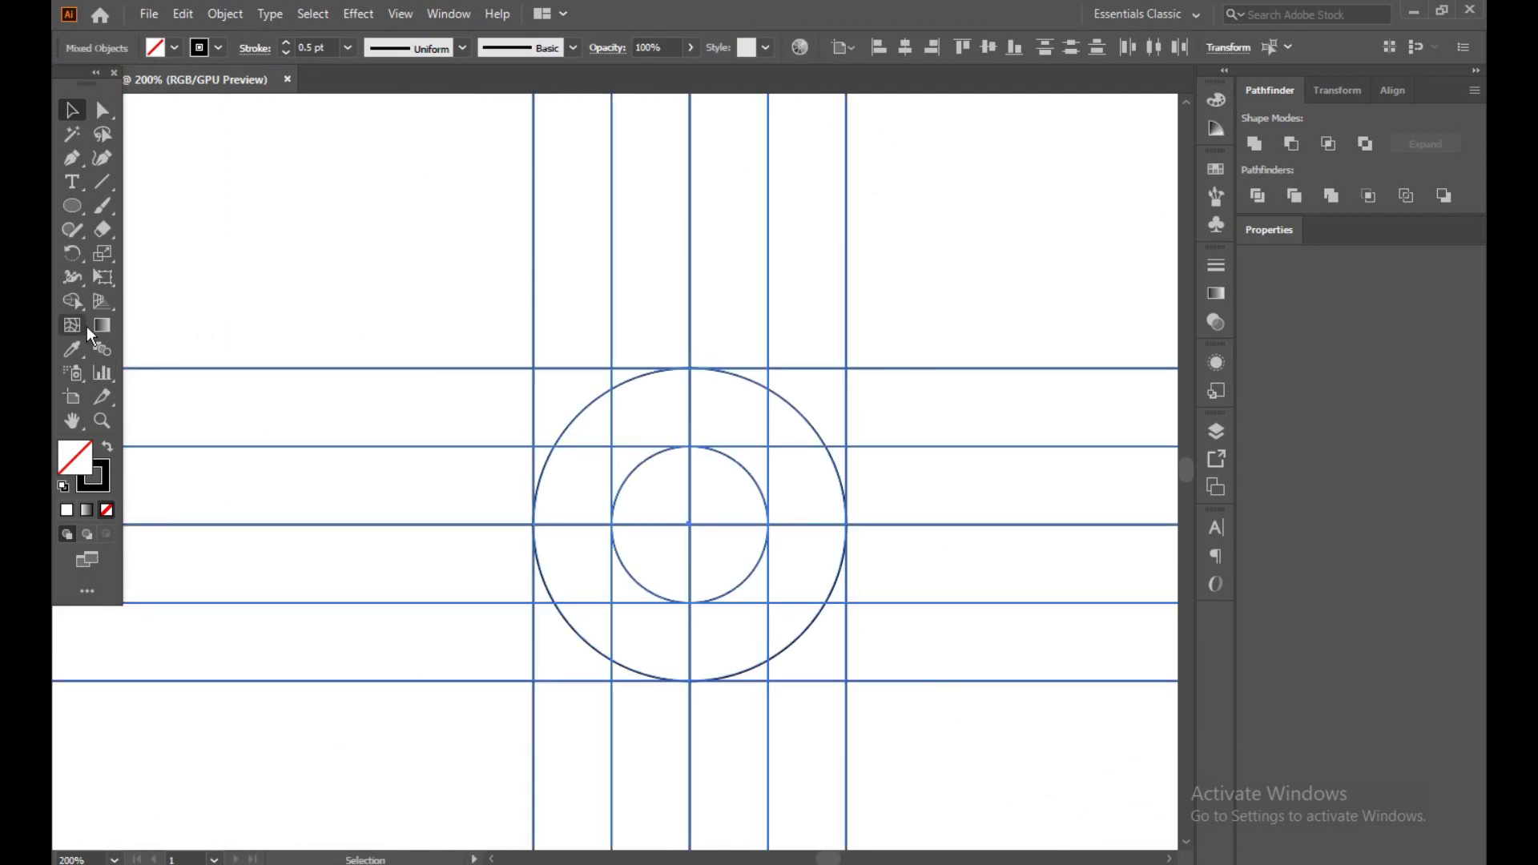
left_click(72, 304)
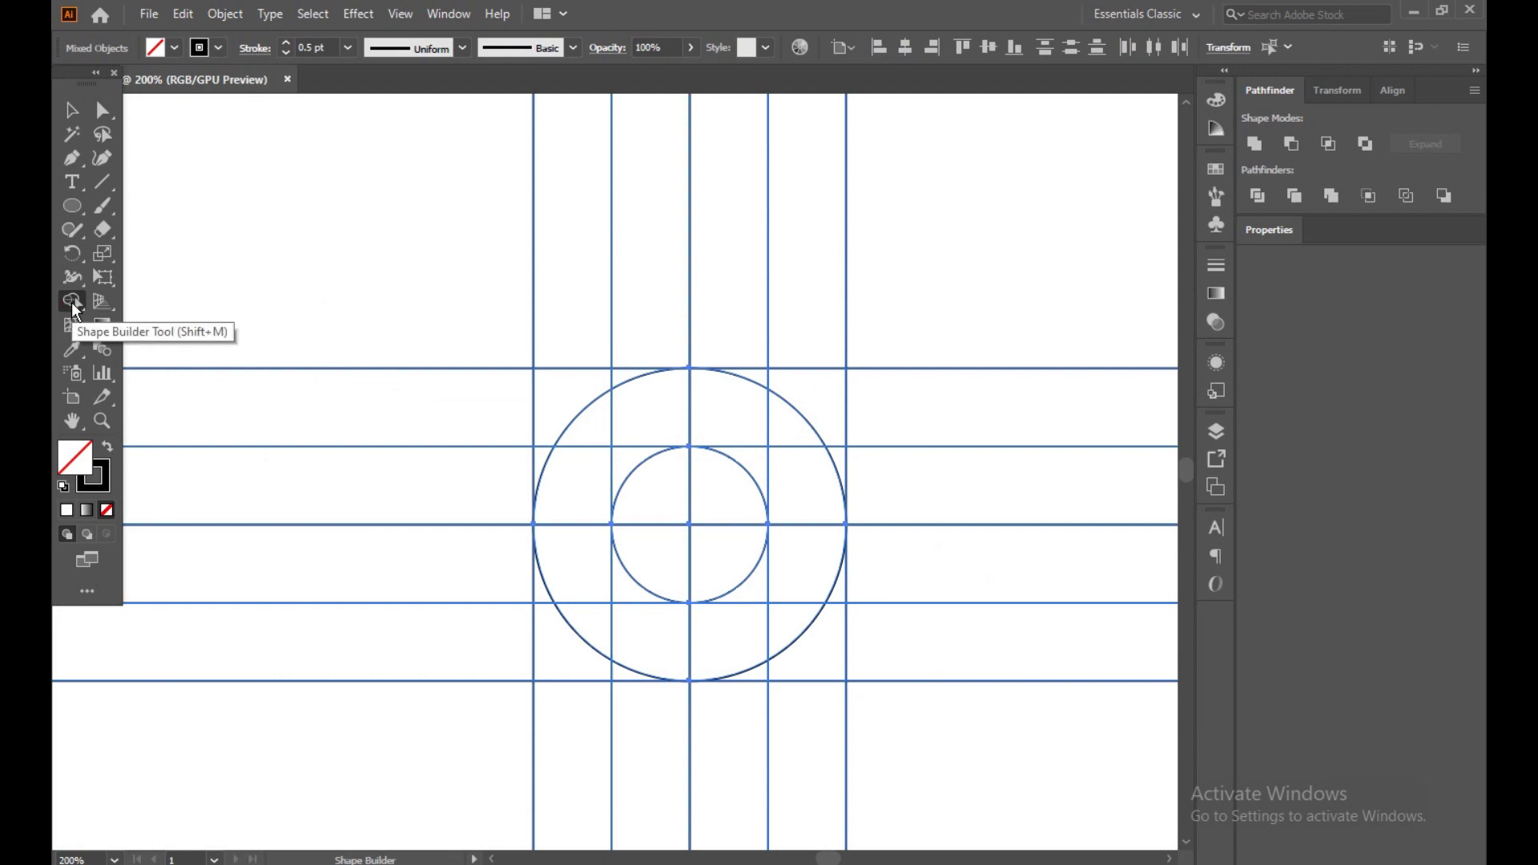
left_click(106, 452)
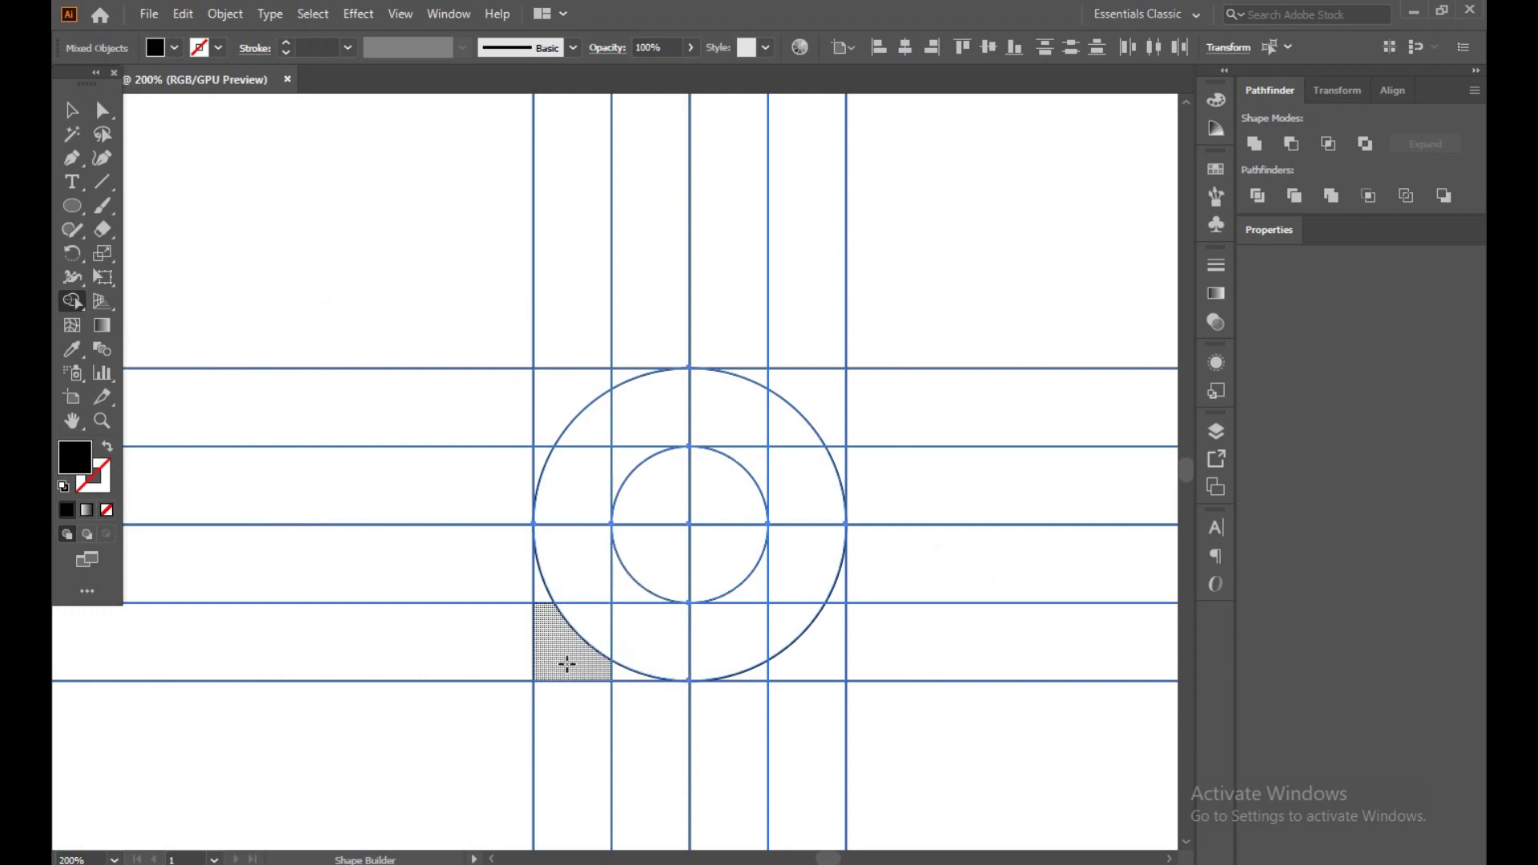
mouse_move(568, 665)
left_mouse_down()
mouse_move(563, 557)
mouse_move(537, 572)
mouse_move(564, 530)
mouse_move(536, 459)
left_mouse_up()
Step: Merge the remaining cells around the inner circle, including the top-left corner, into the curved stroke of a solid black D
mouse_move(618, 668)
left_mouse_down()
mouse_move(715, 636)
mouse_move(759, 607)
mouse_move(796, 546)
mouse_move(781, 623)
mouse_move(782, 485)
mouse_move(757, 440)
mouse_move(580, 406)
left_mouse_up()
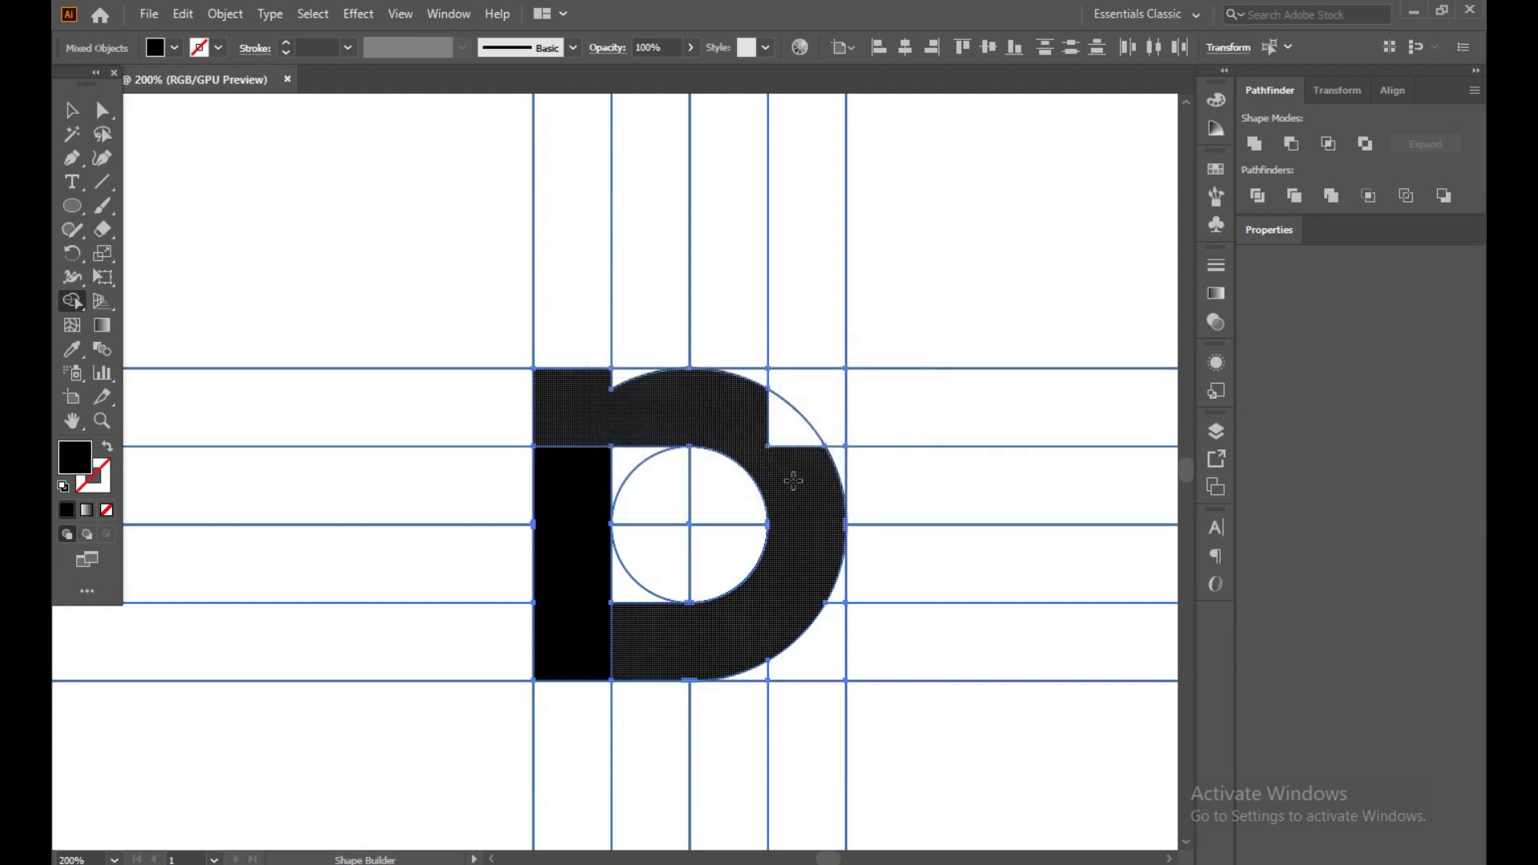
left_click(799, 447)
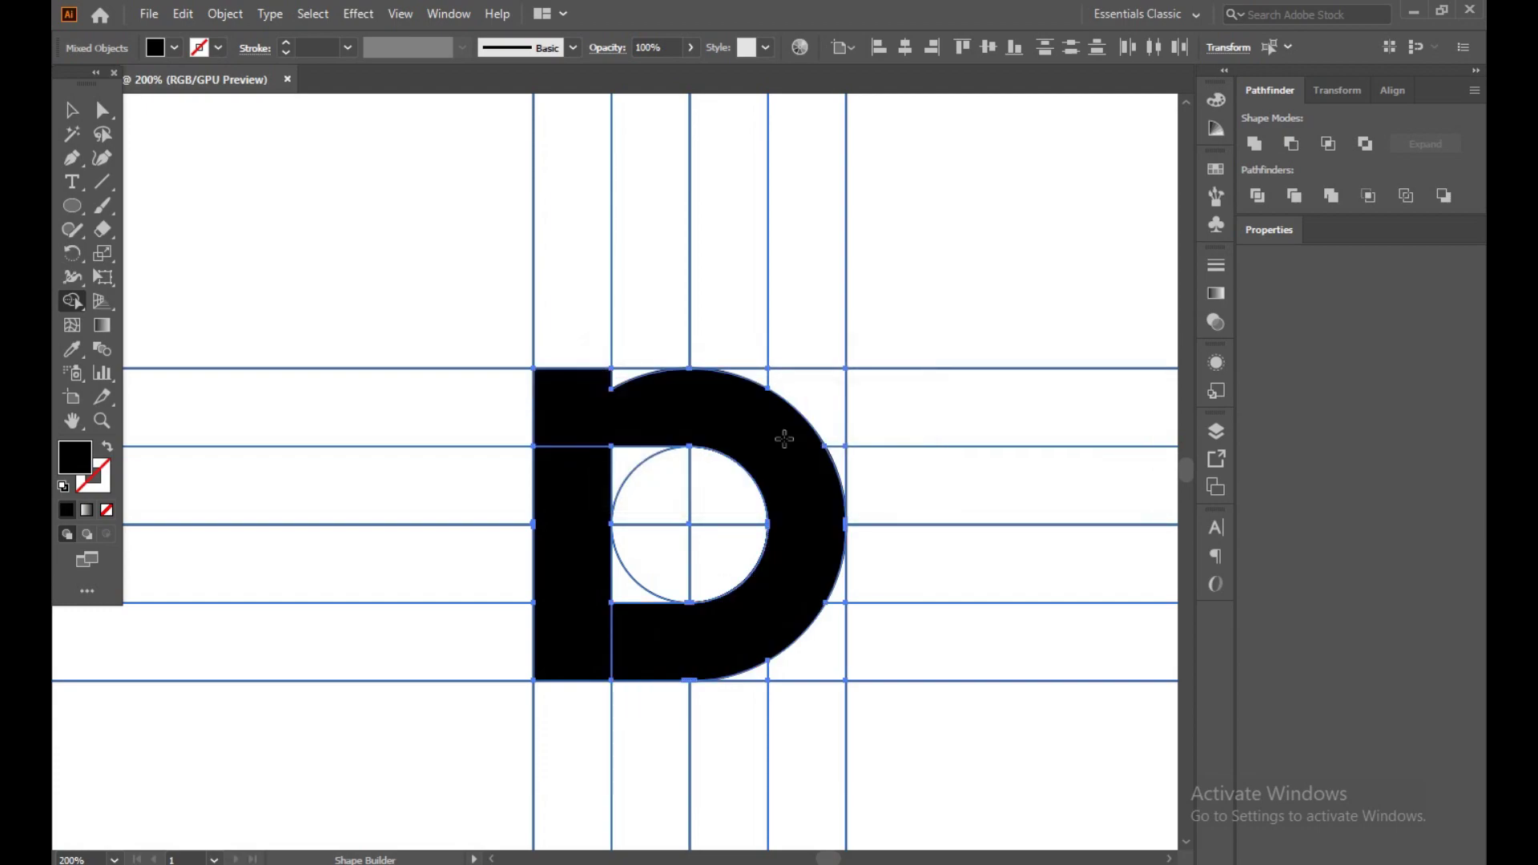
left_click(620, 379)
left_click(70, 109)
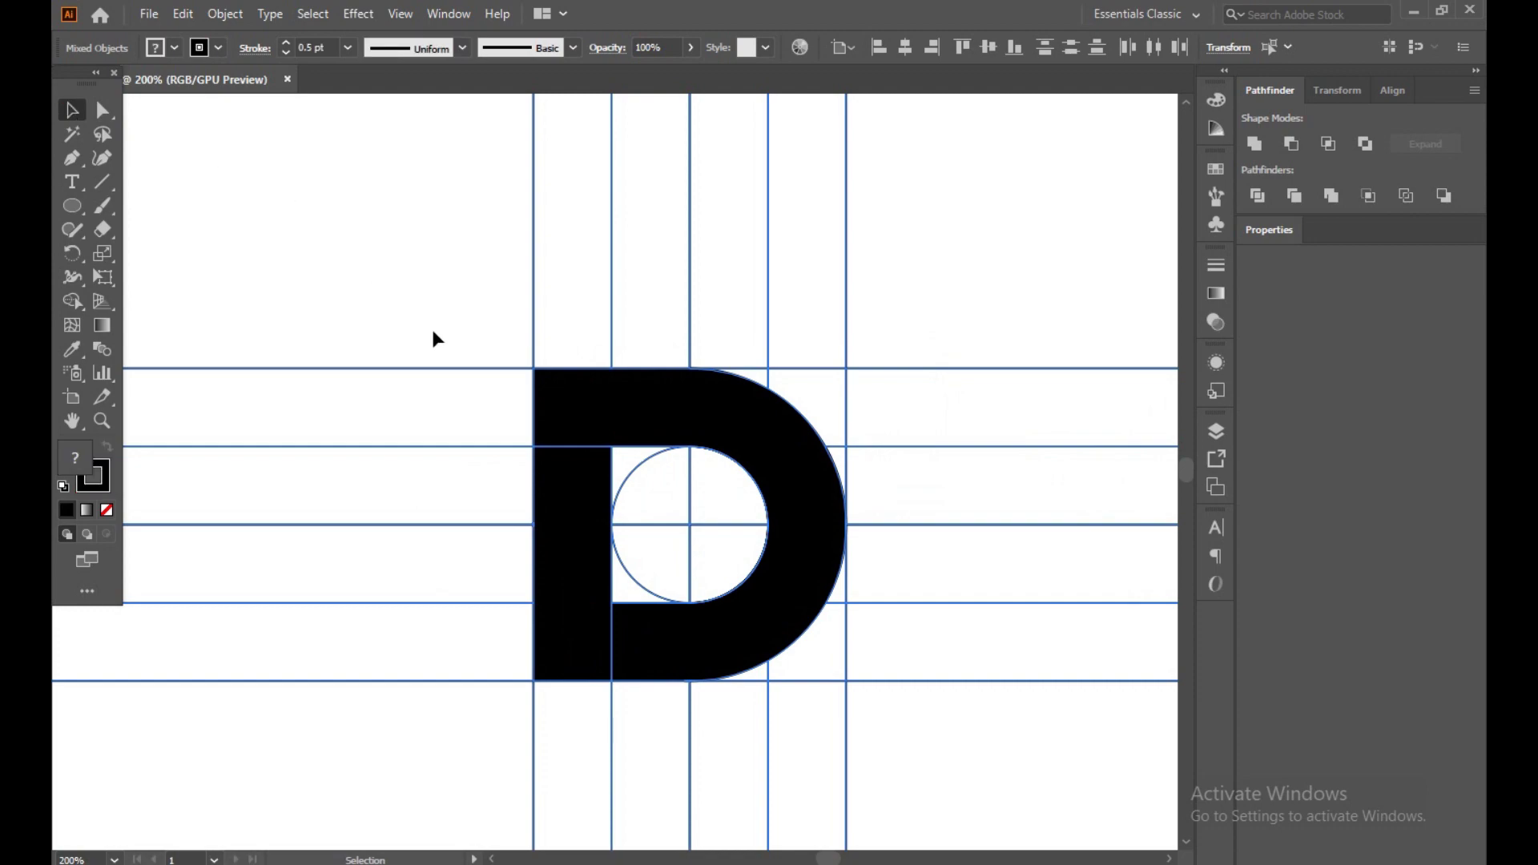
Step: Ungroup the D's vertical bar and curved stroke from the vertical and horizontal grid line groups
left_click(435, 296)
left_click(585, 408)
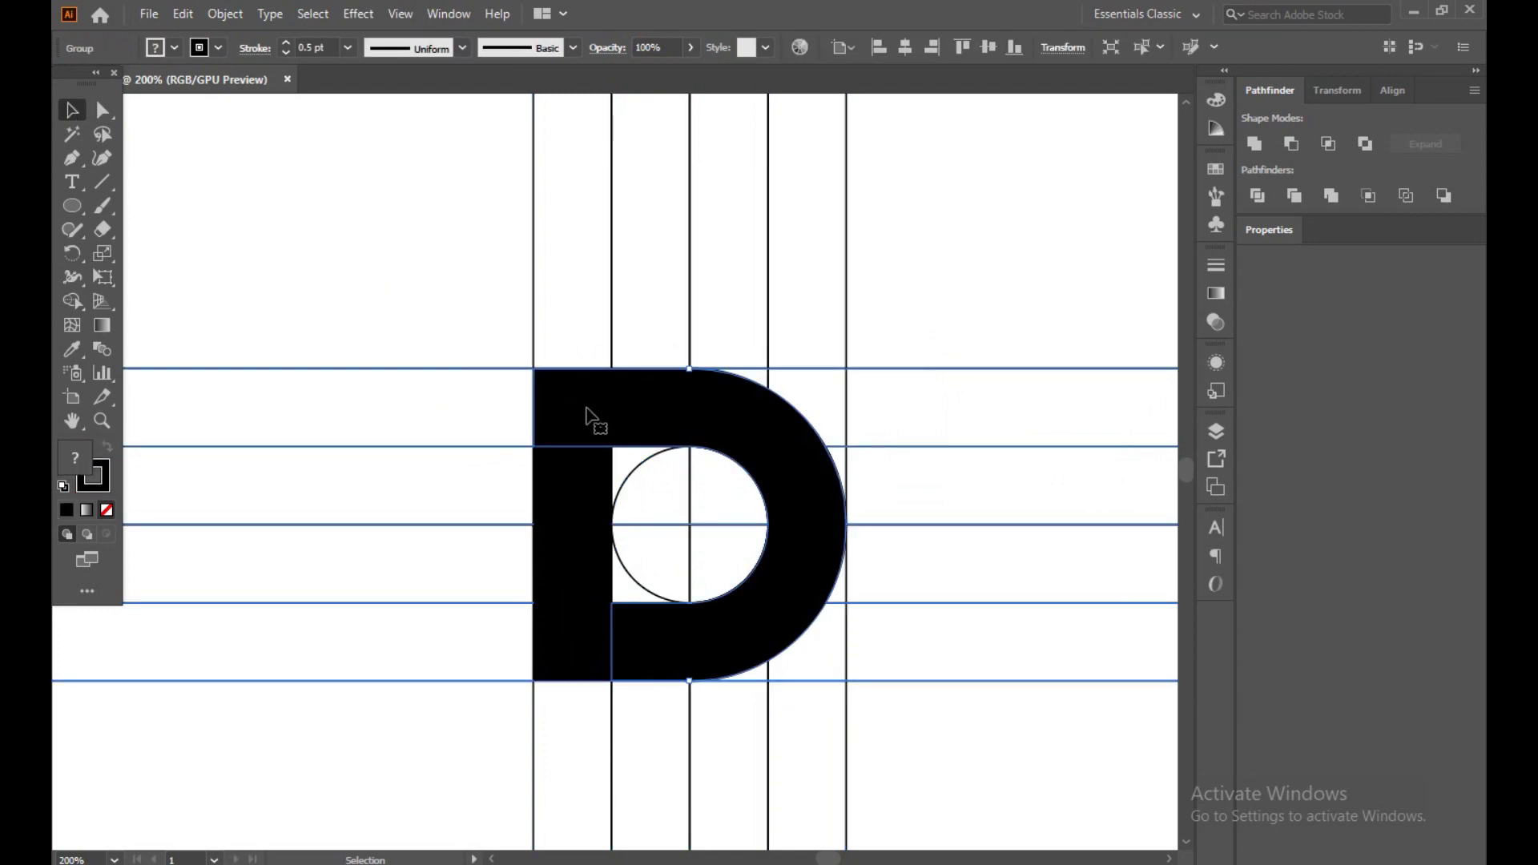
scroll(585, 413, "down", 4)
left_click(445, 303)
left_click_drag(447, 306, 820, 587)
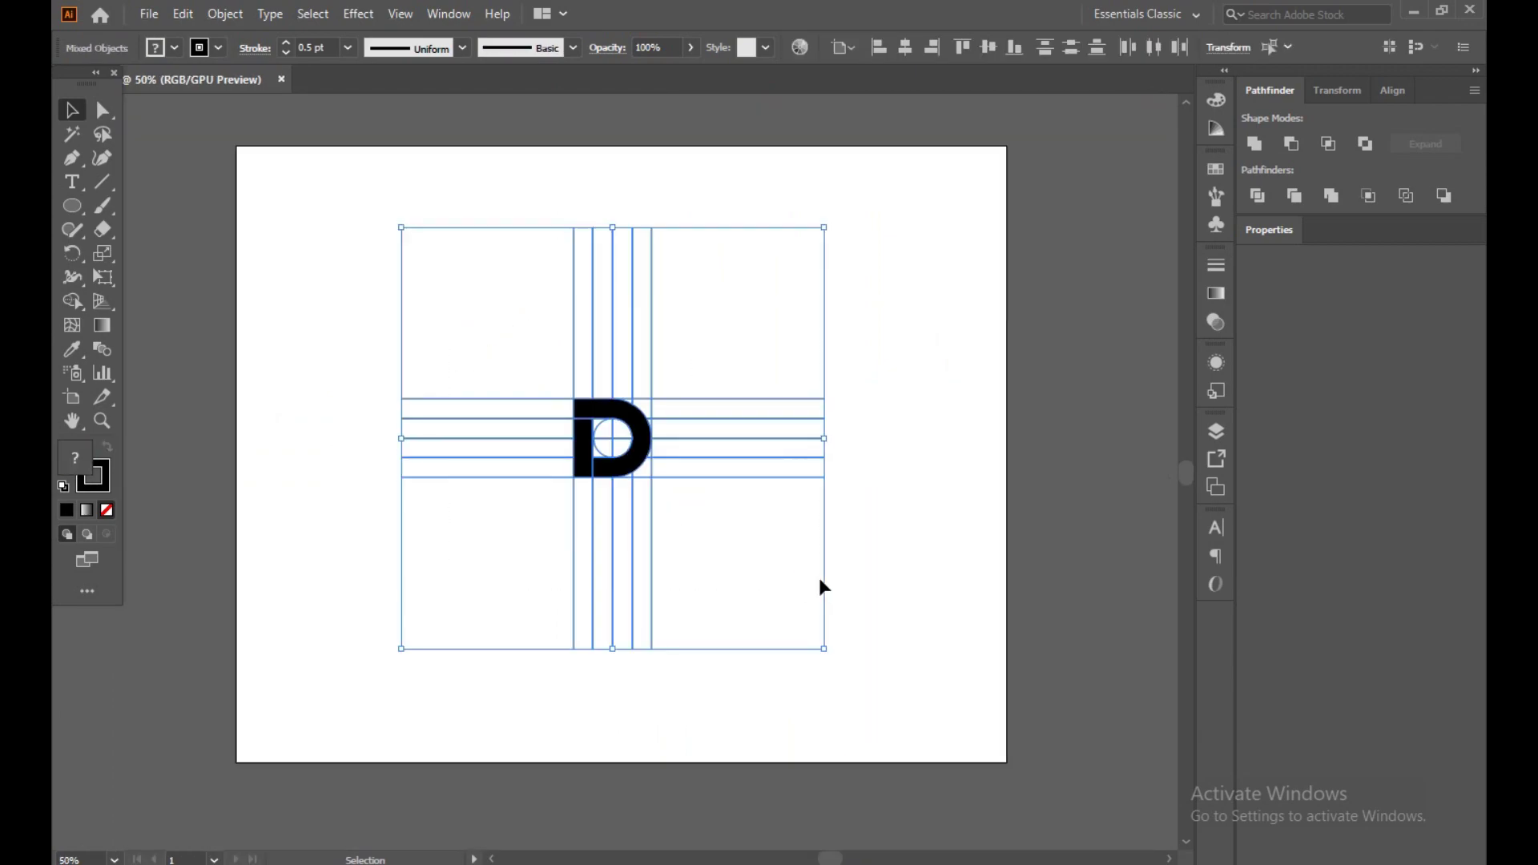
scroll(641, 461, "up", 4)
left_click_drag(478, 392, 366, 778)
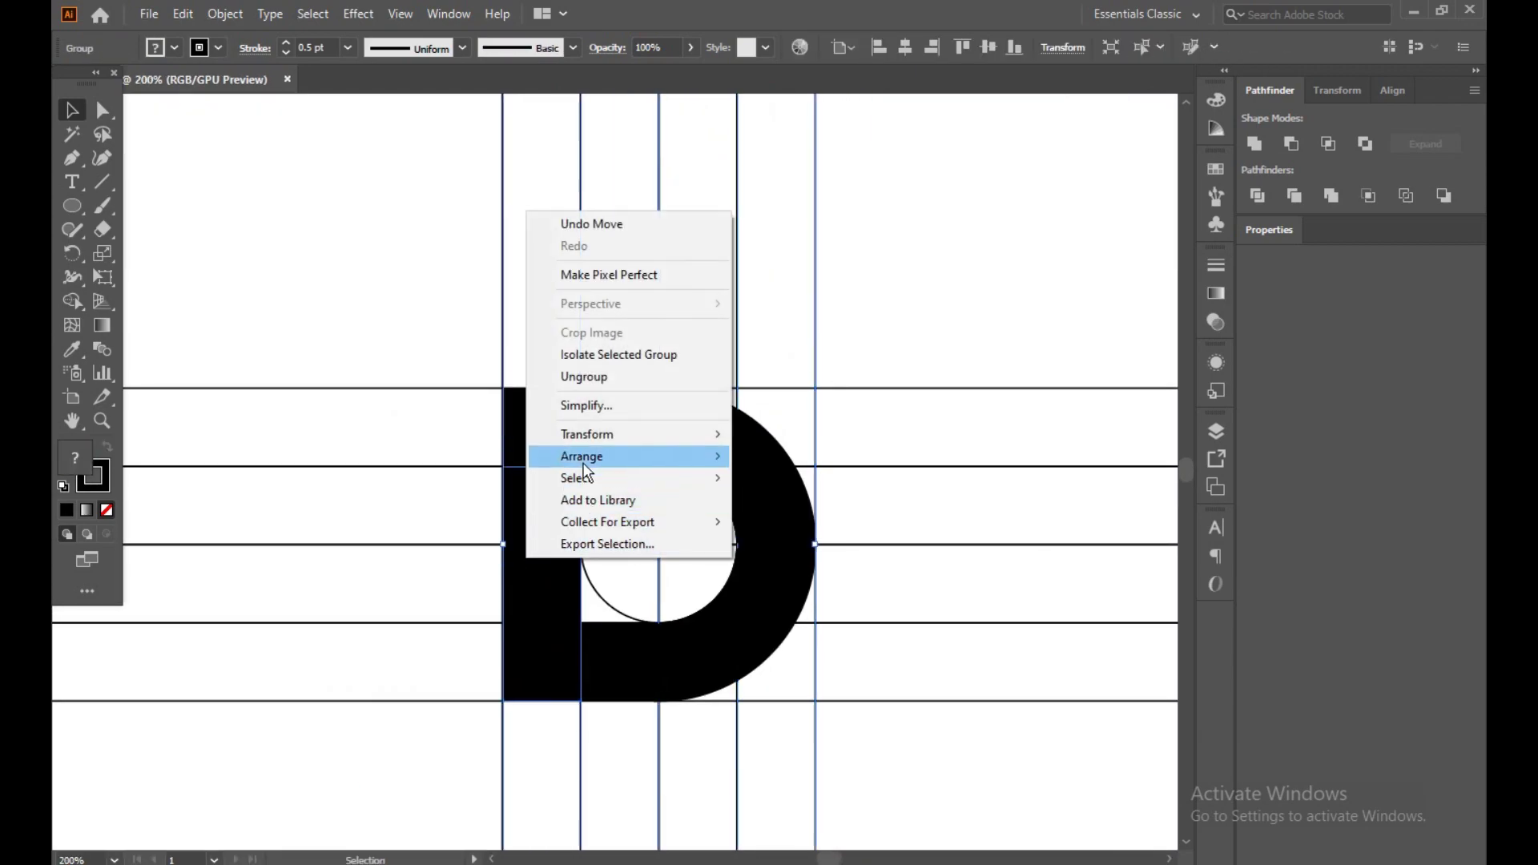
left_click(593, 377)
left_click(362, 742)
left_click(697, 652)
right_click(689, 641)
left_click(788, 477)
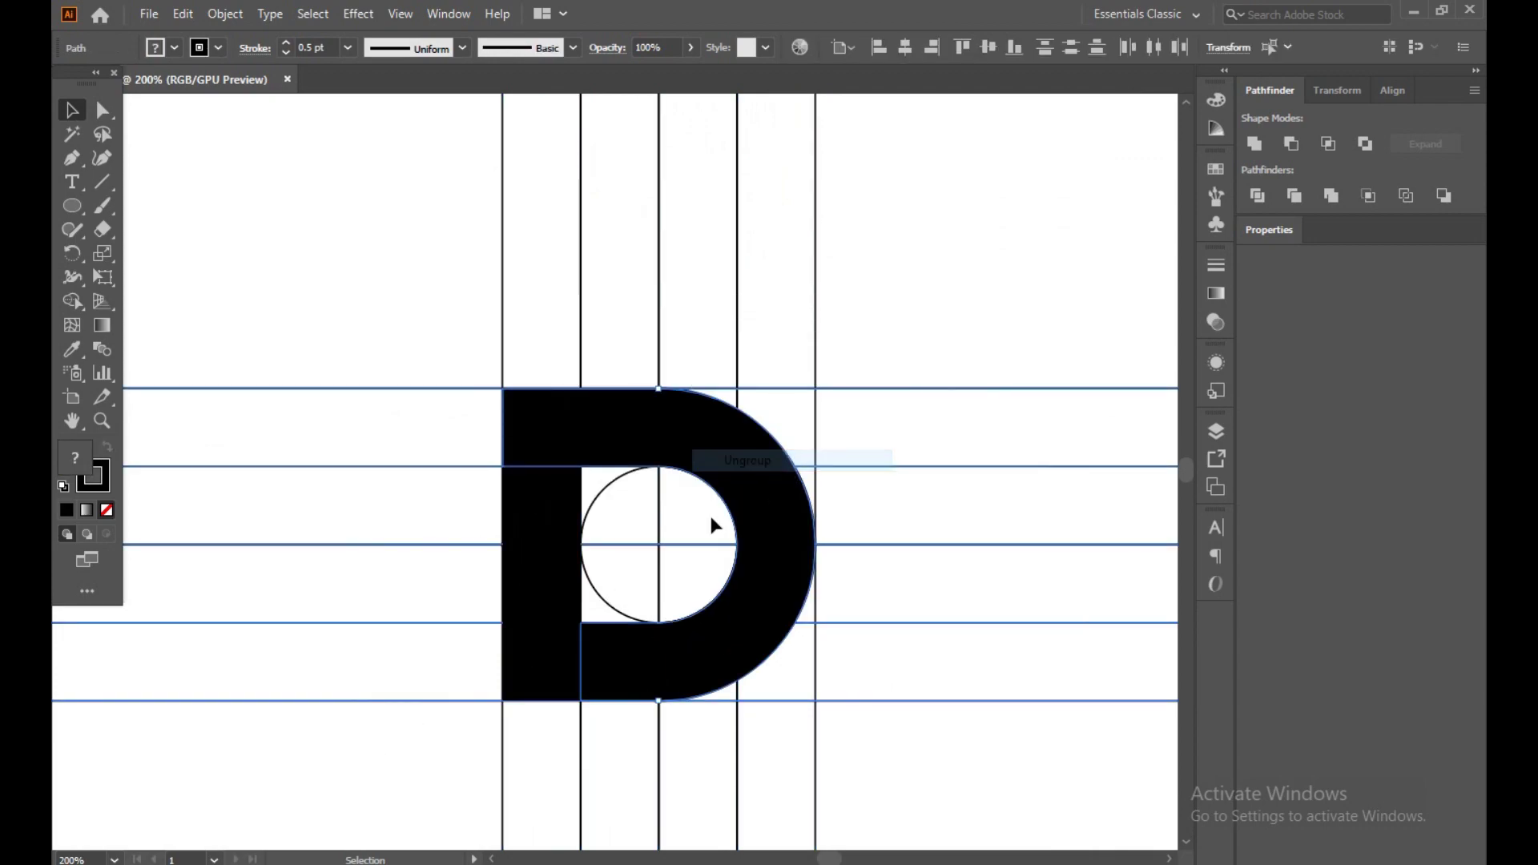
Step: Select the D's vertical bar and curved stroke together, without the grid lines
scroll(402, 710, "down", 2)
left_click(399, 725)
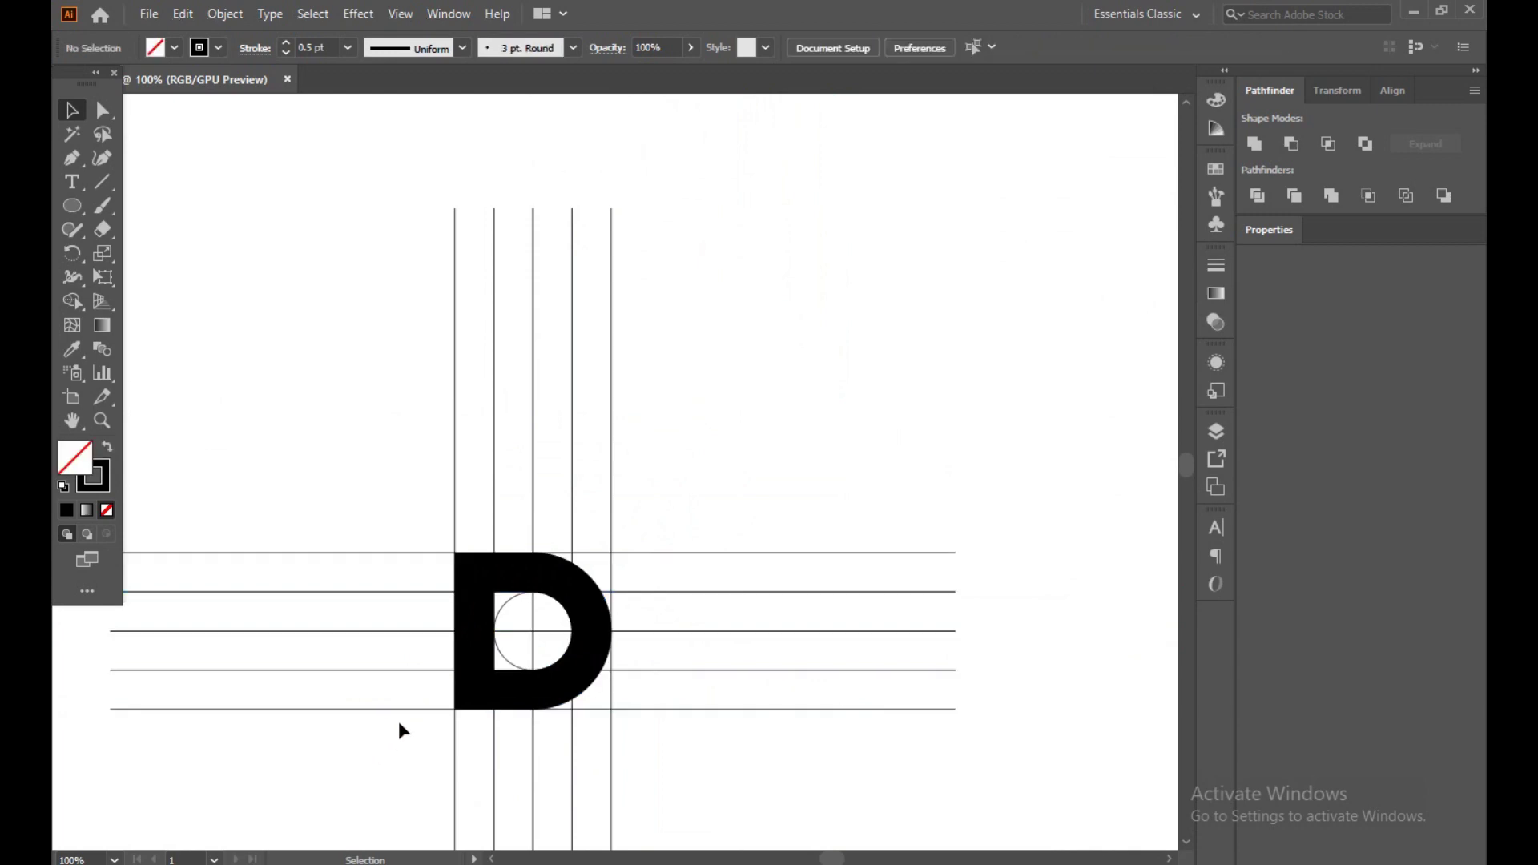
left_click(480, 665)
left_click(557, 683, "shift")
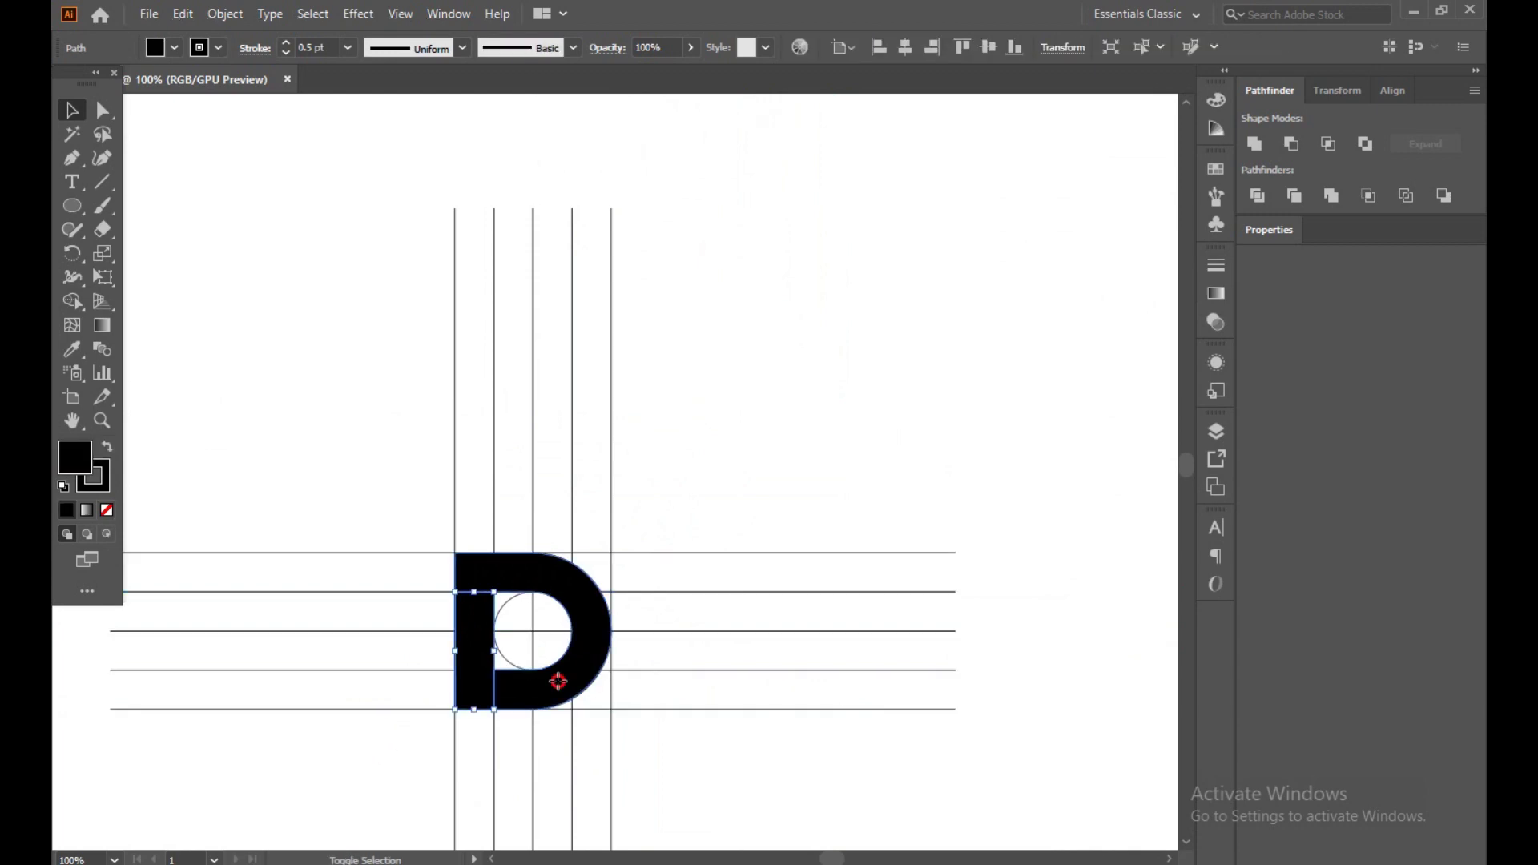
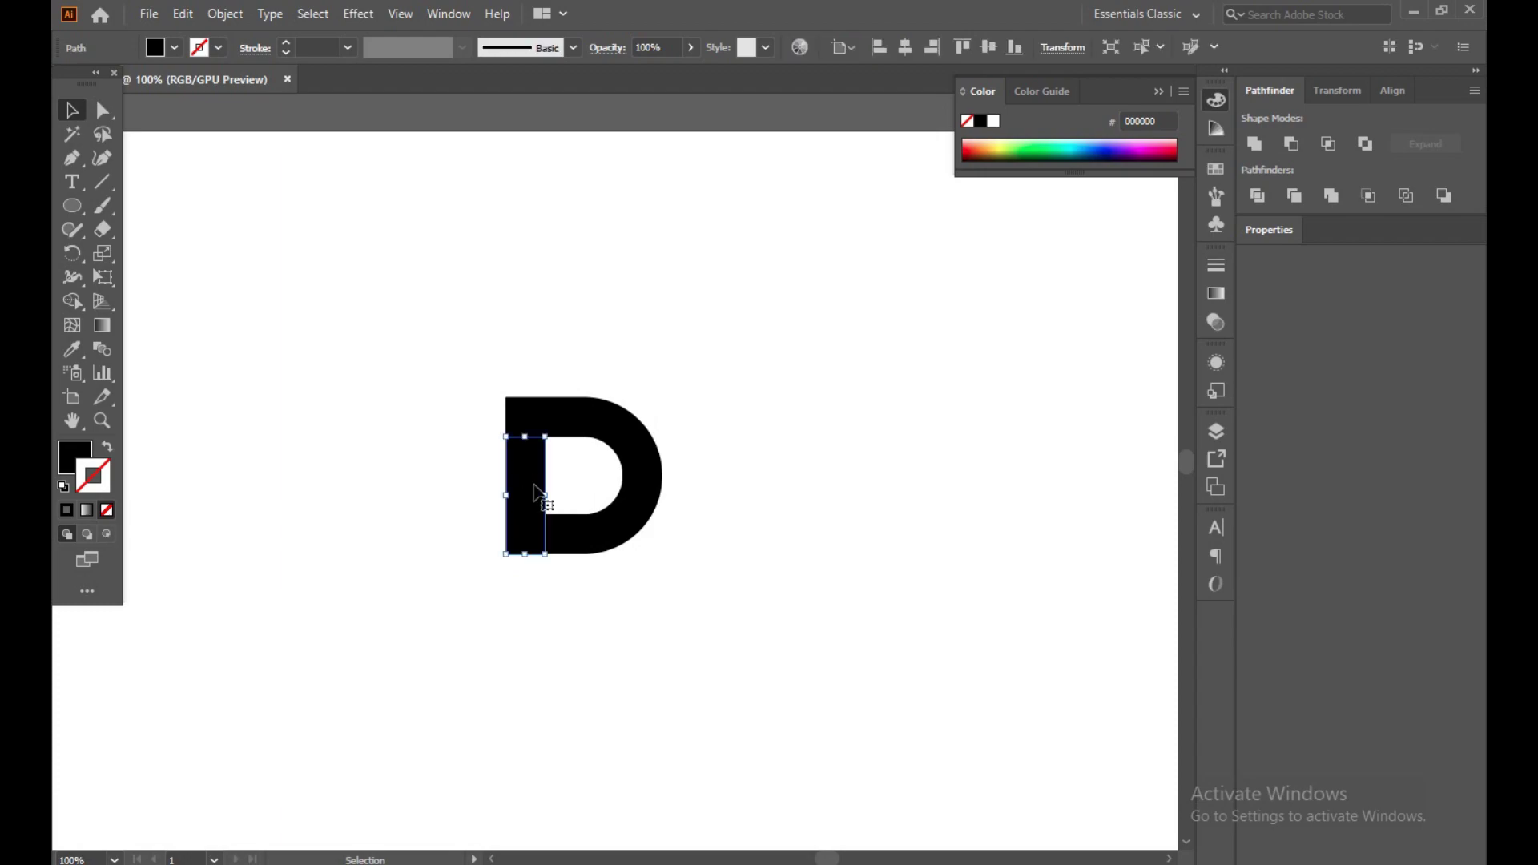
Step: Duplicate the D's vertical bar by copying it and pasting it in place
left_click(191, 14)
left_click(219, 116)
left_click(185, 16)
left_click(223, 196)
Step: Duplicate the D's curved stroke in place by copy and paste, and clear the selection
left_click(183, 14)
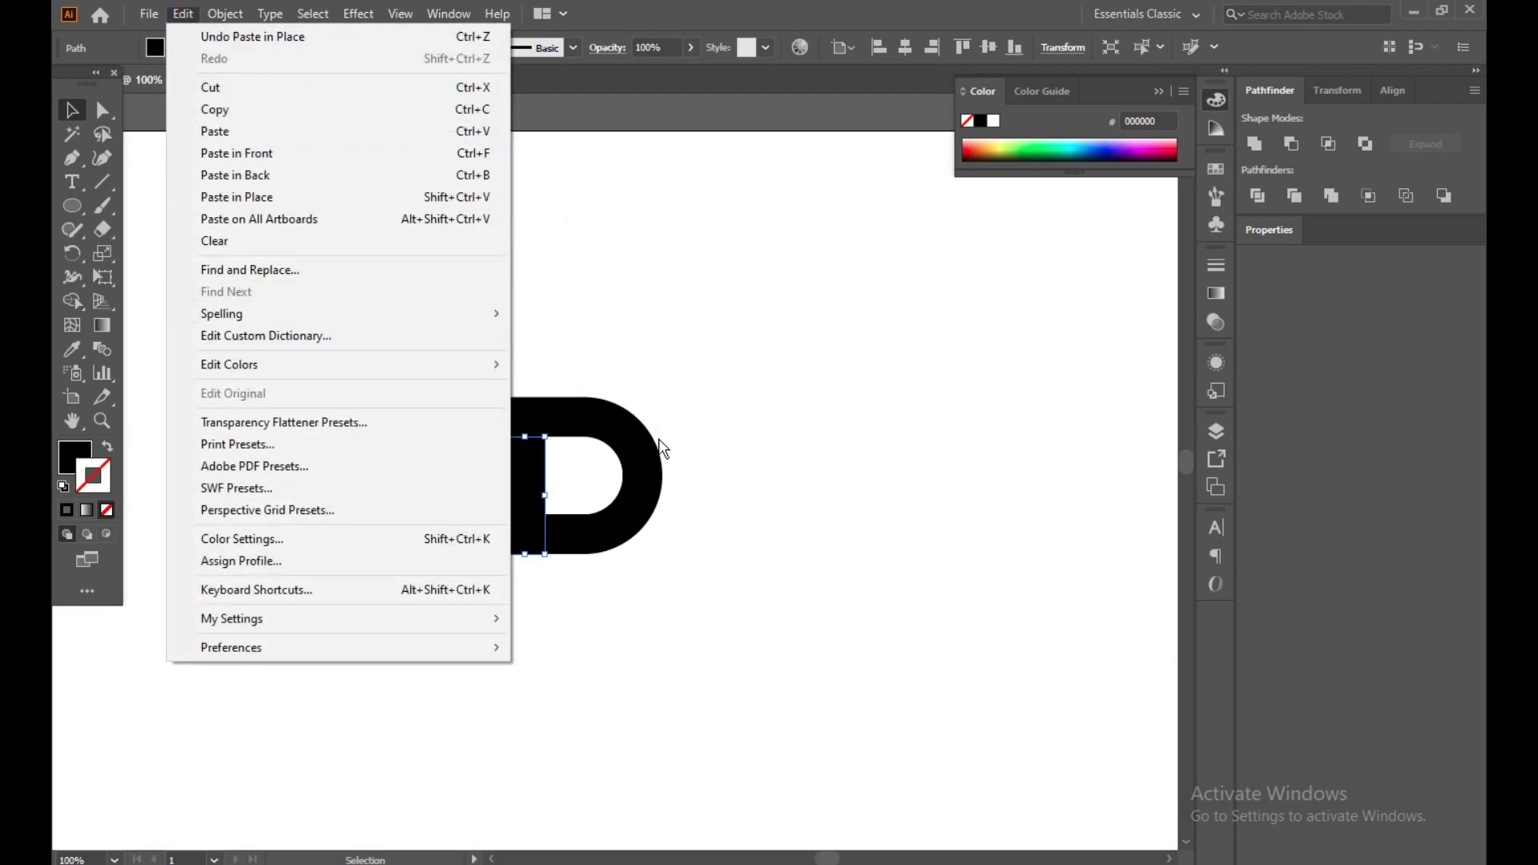
left_click(645, 461, "shift")
left_click(183, 14)
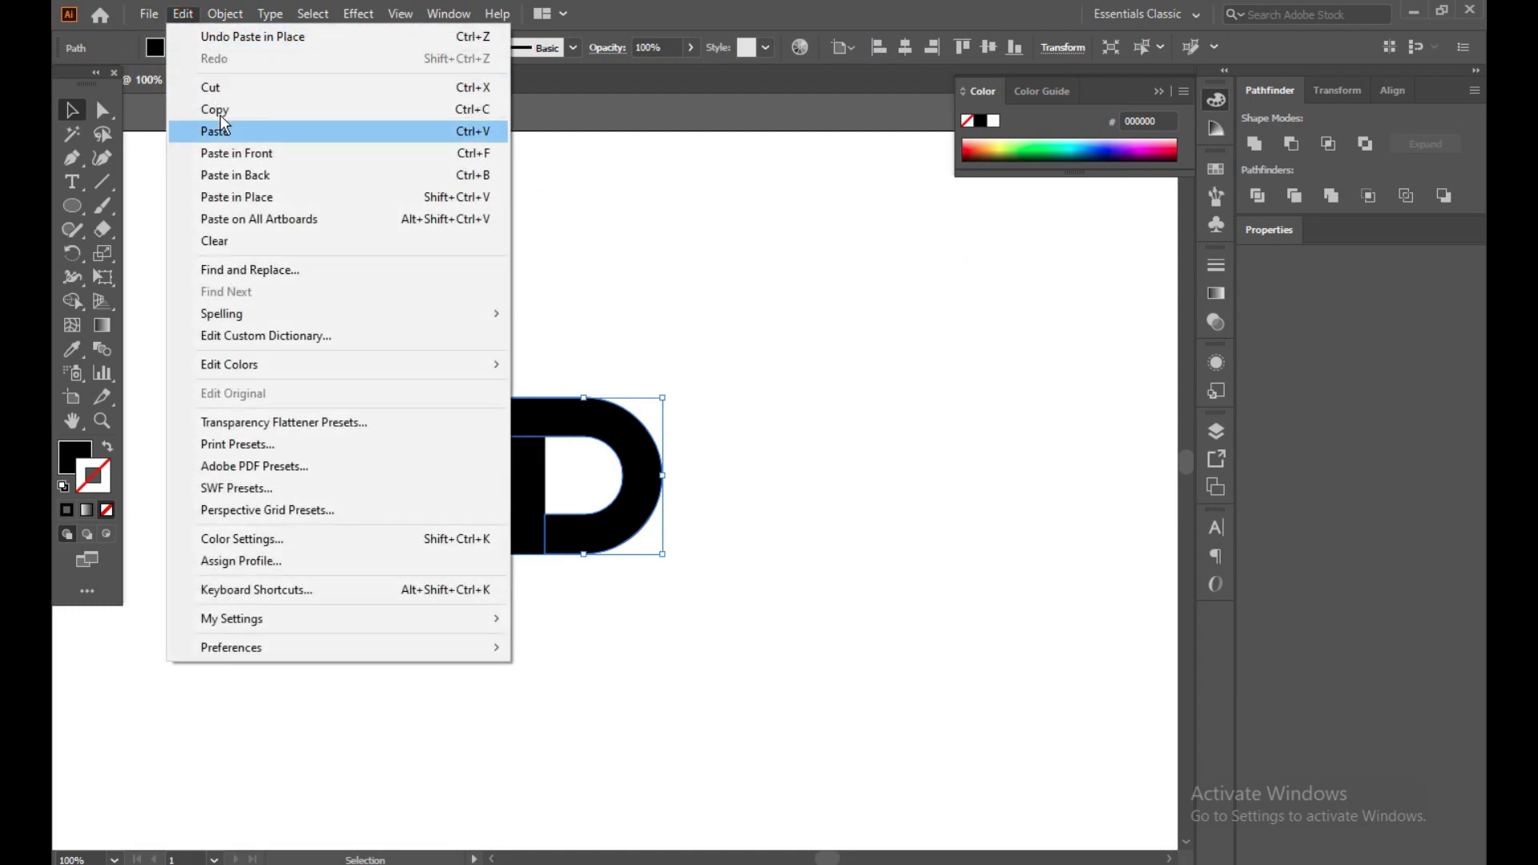
left_click(239, 109)
left_click(189, 12)
left_click(251, 198)
left_click(750, 343)
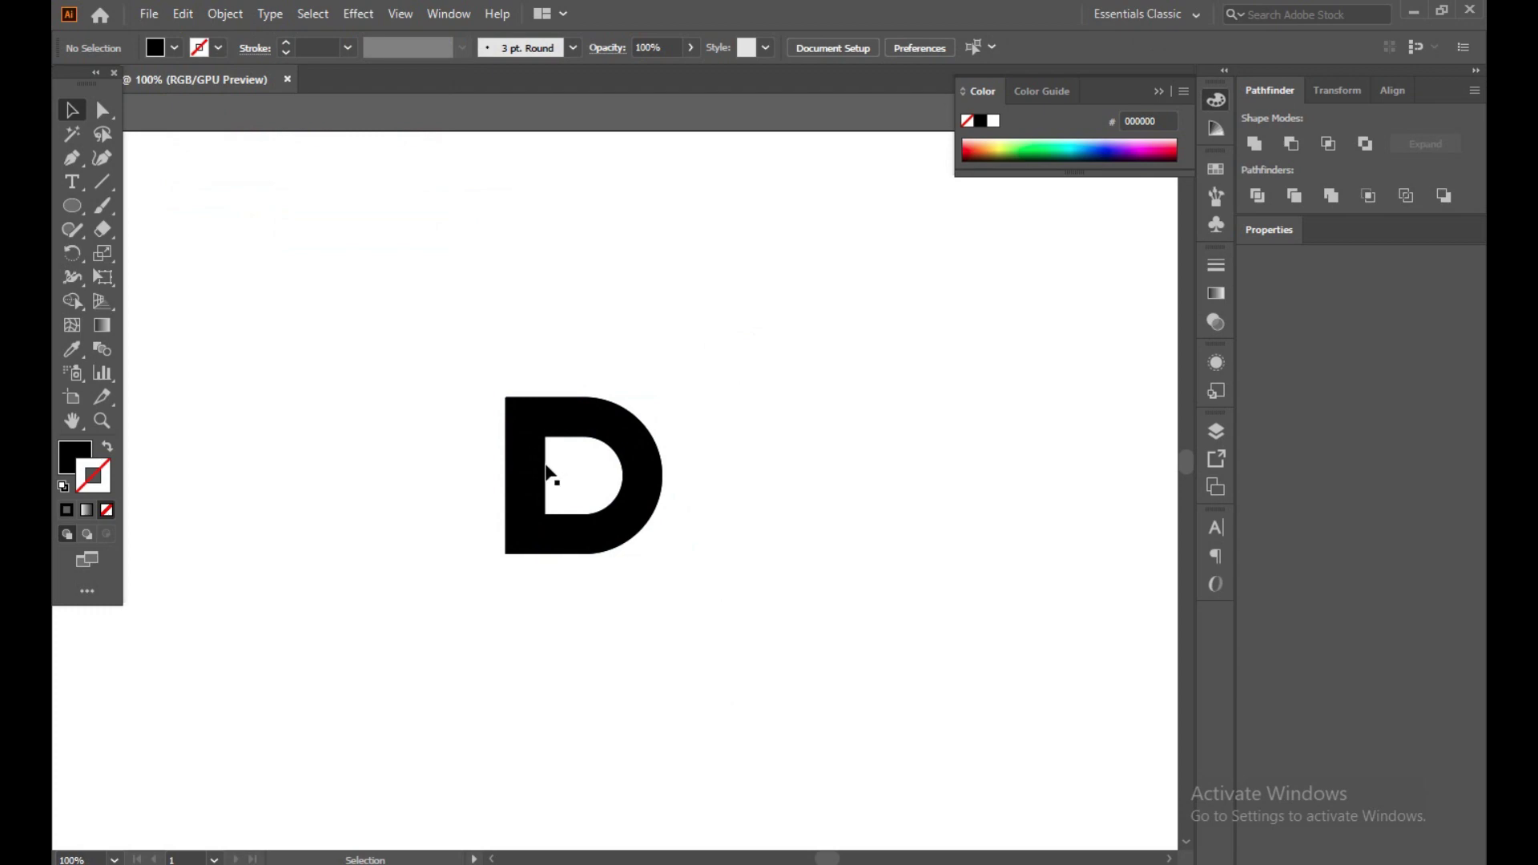
Step: Round the upper-left corner of the D's vertical bar with the Direct Selection tool to a radius of about 32 px
left_click(108, 114)
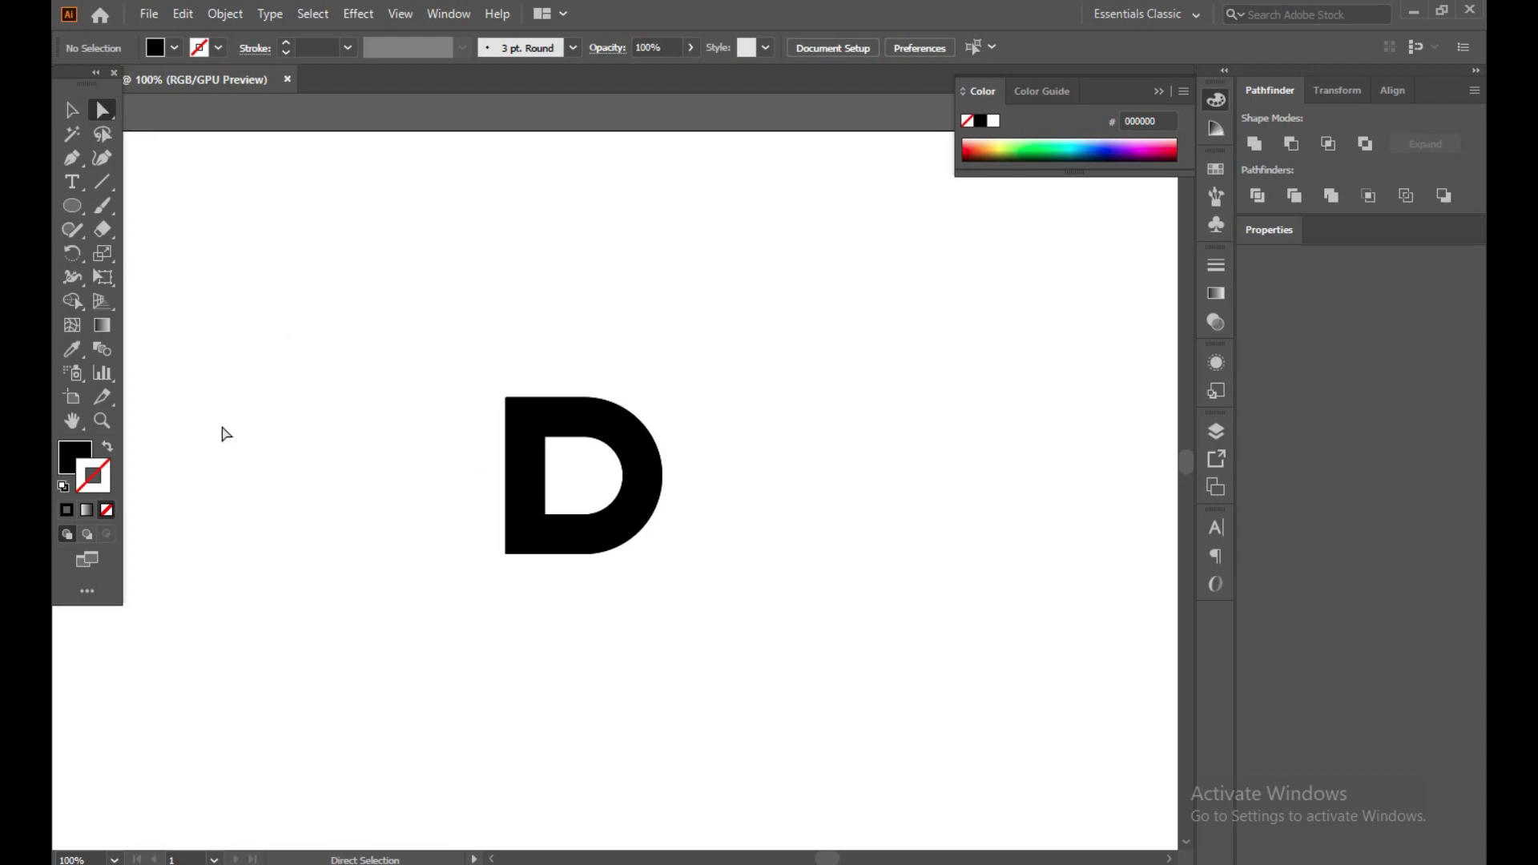
left_click(513, 443)
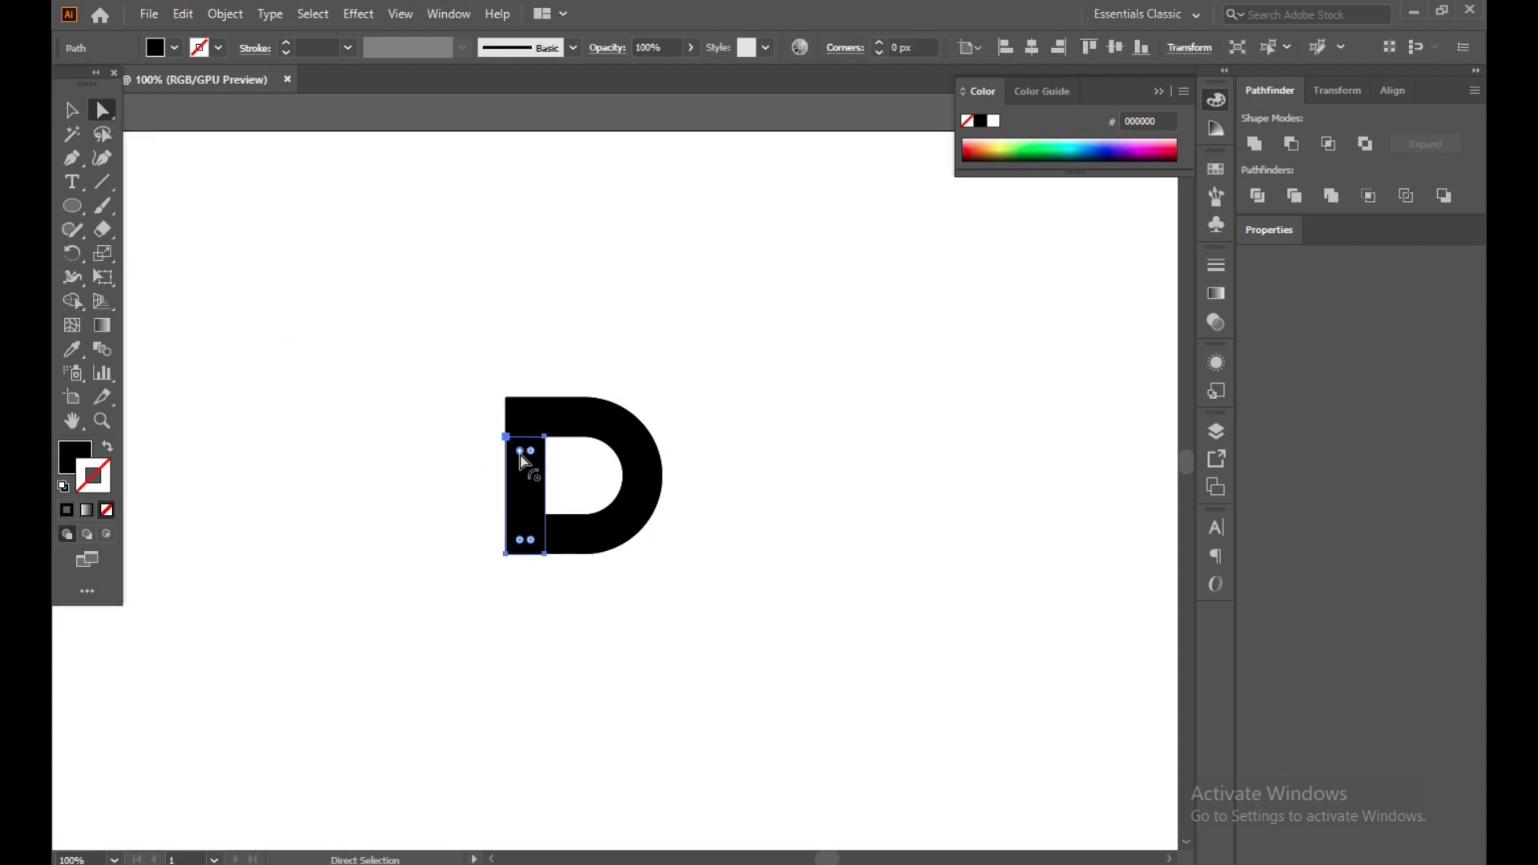
left_click_drag(519, 453, 566, 526)
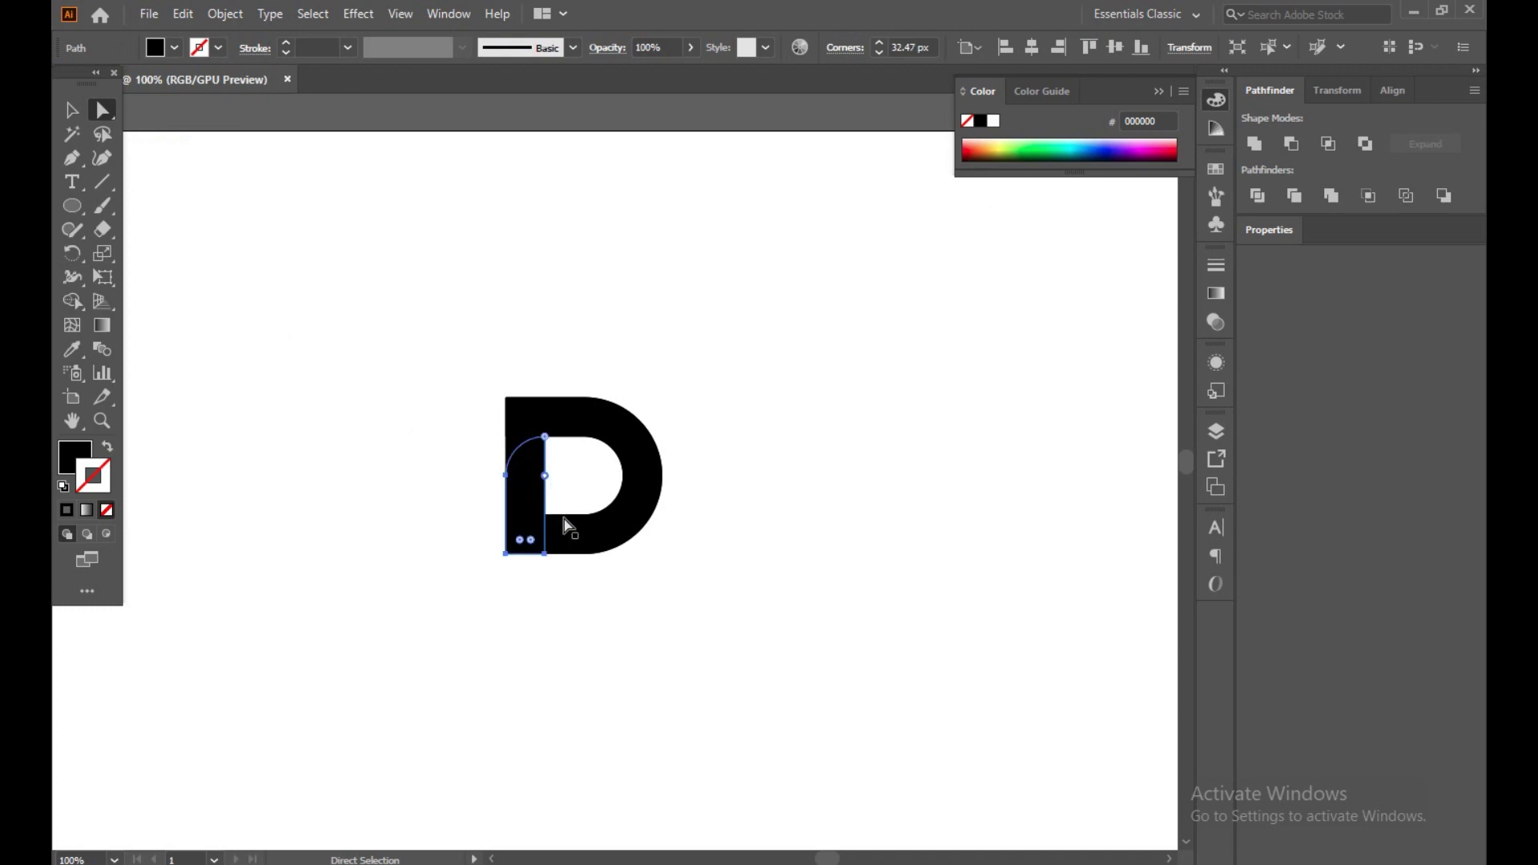
Step: Round the vertical bar's lower-left corner and the curved stroke's upper-left and lower-left corners to a radius of about 32 px
left_click(519, 545)
left_click_drag(519, 544, 549, 482)
left_click(526, 407)
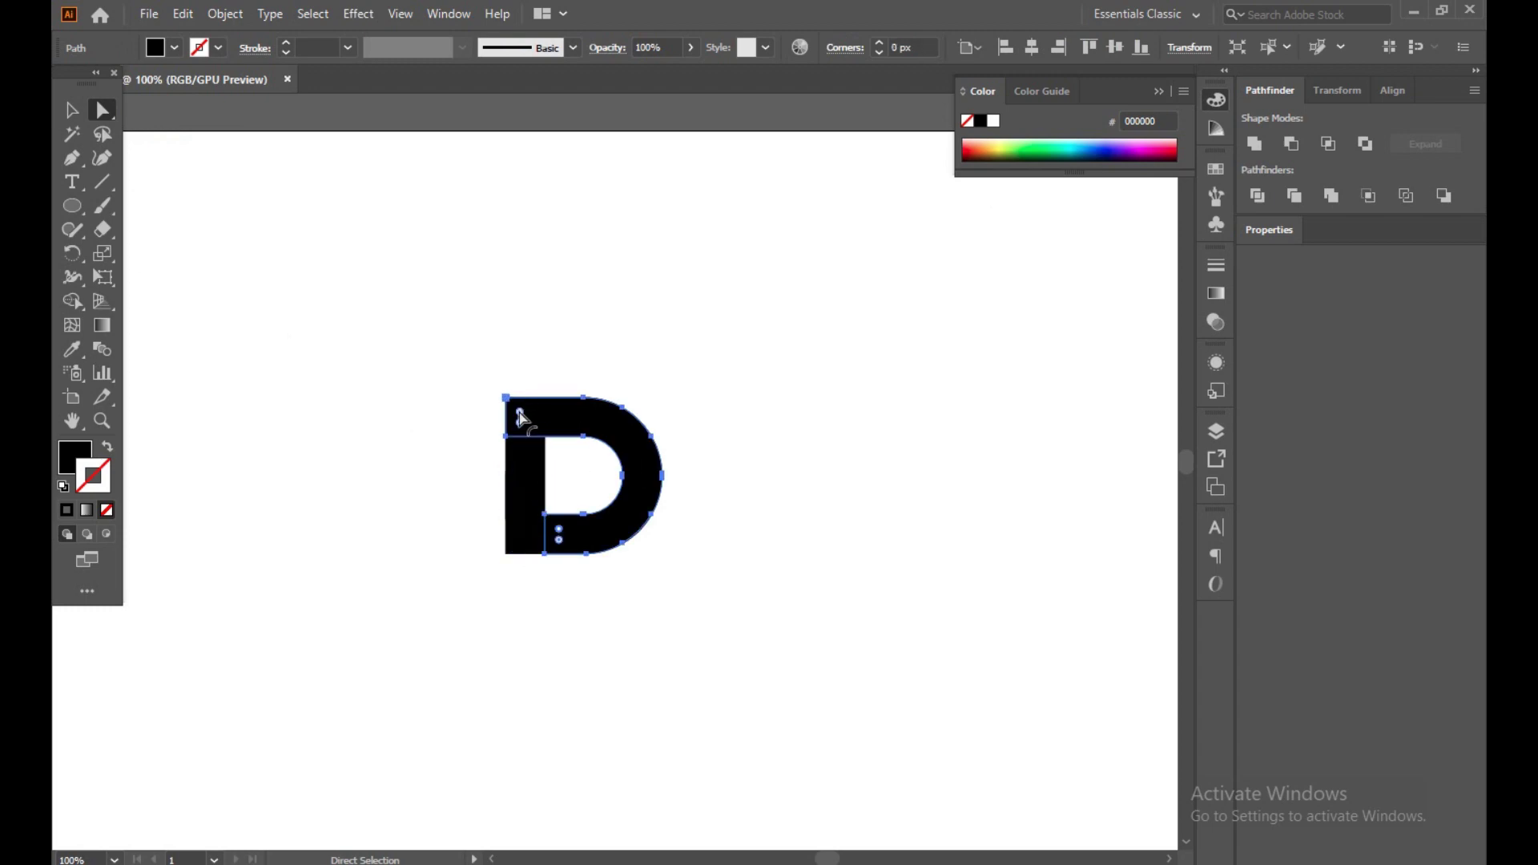
left_click_drag(521, 417, 543, 465)
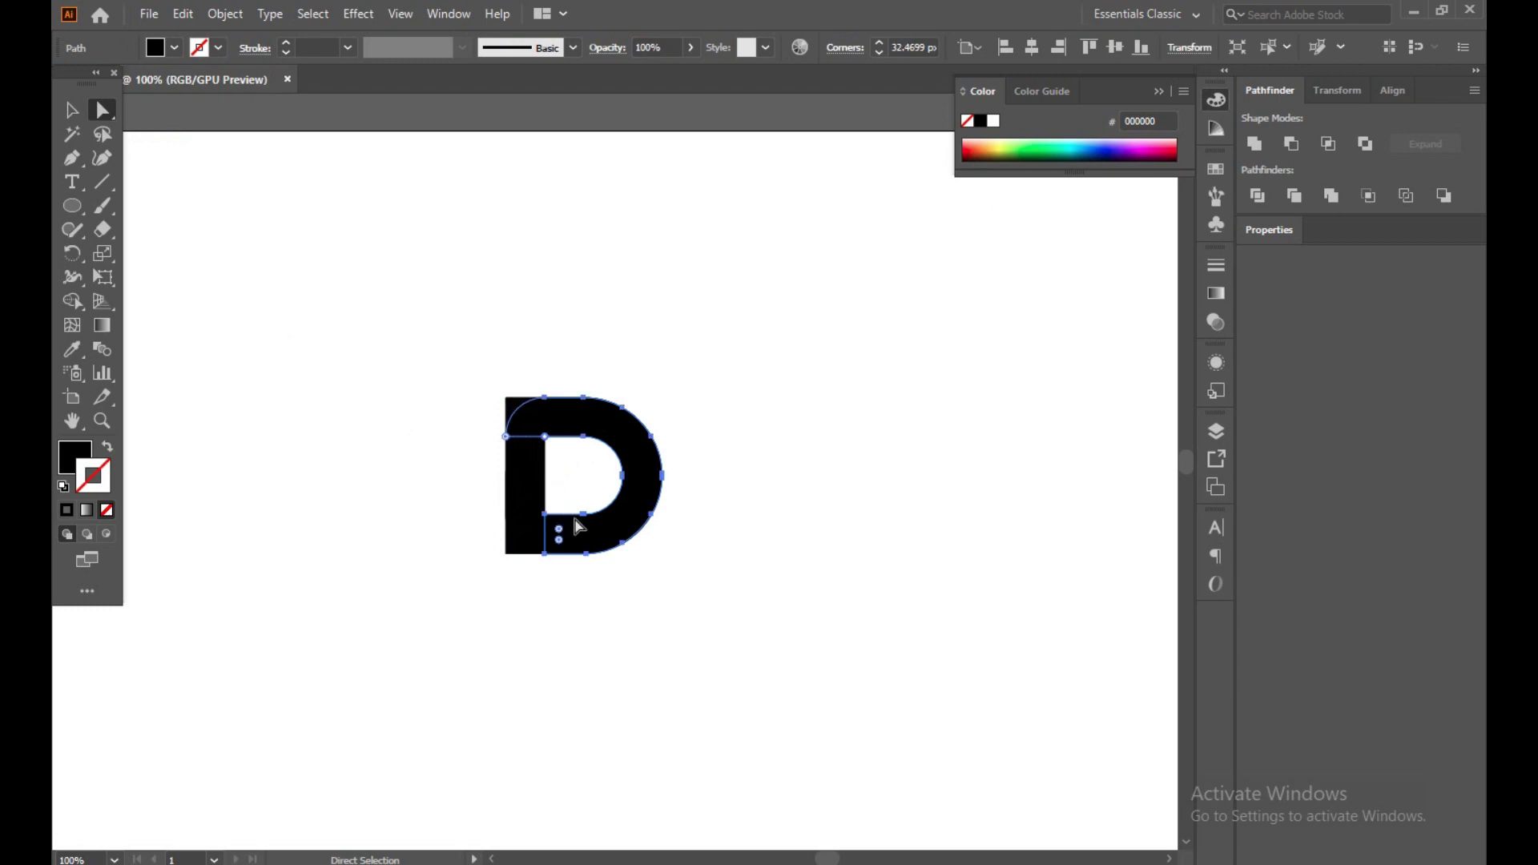
left_click(560, 549)
left_click_drag(561, 547, 601, 481)
Step: Select the whole D and remove the leftover pieces outside its rounded upper-left and lower-left corners with the Shape Builder tool
left_click(71, 109)
left_click_drag(353, 346, 805, 655)
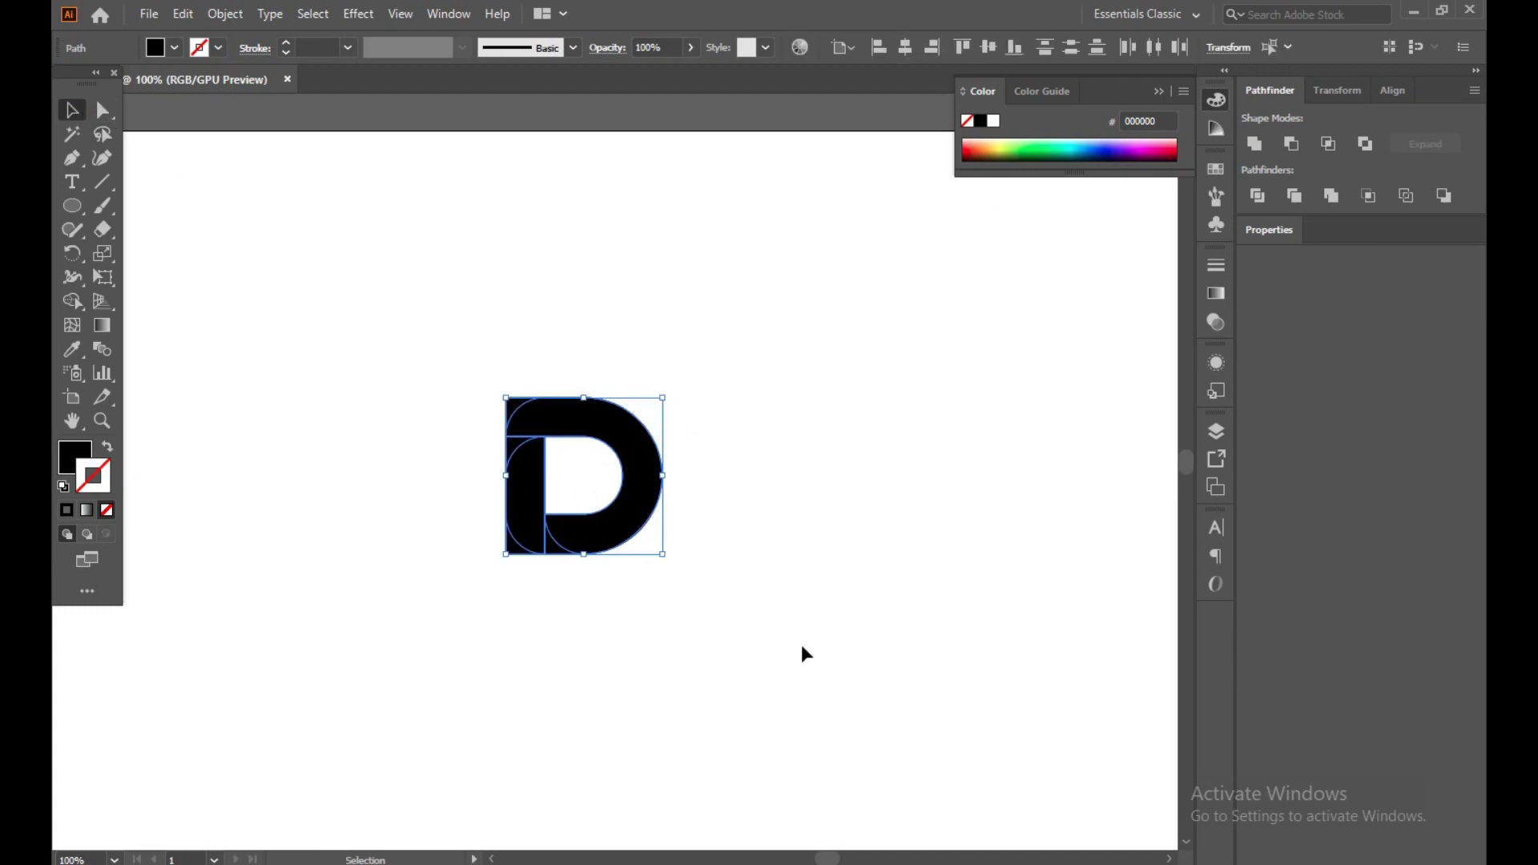
left_click(70, 300)
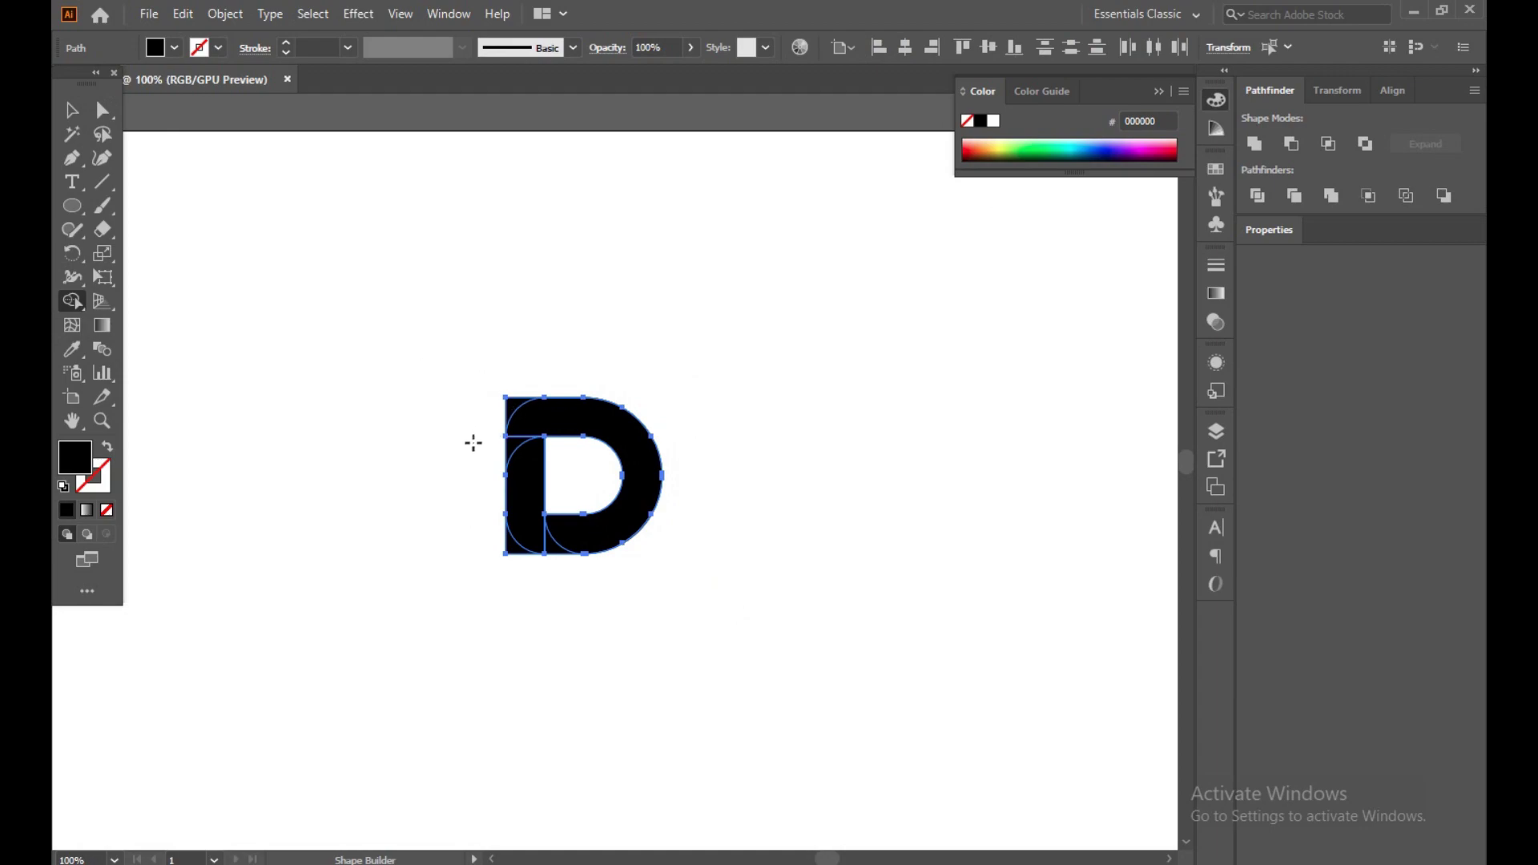
scroll(471, 445, "up", 3)
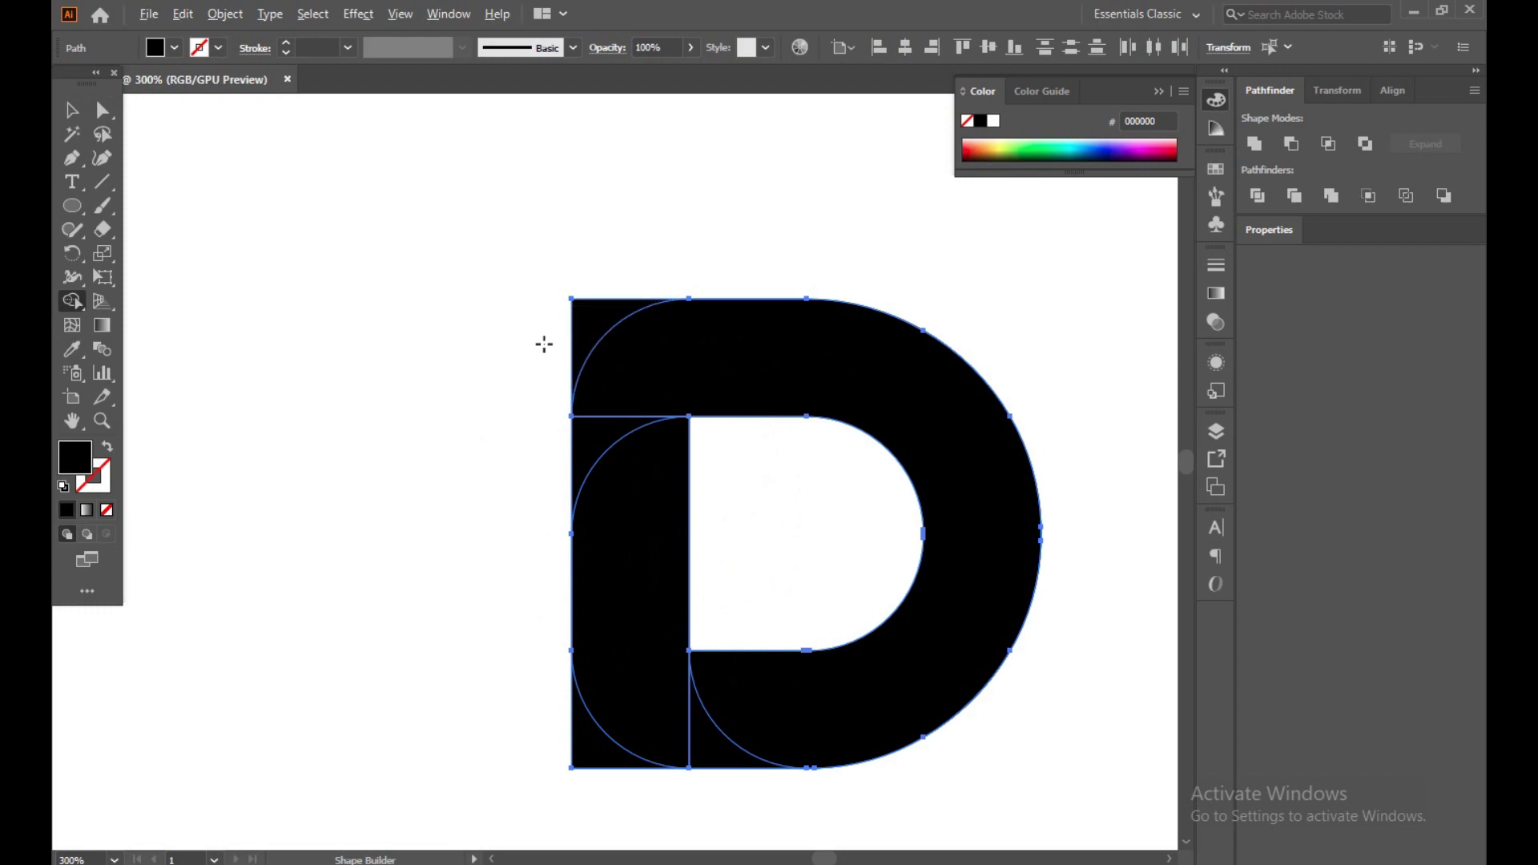
left_click(71, 109)
left_click(312, 290)
left_click_drag(344, 200, 732, 669)
left_click(72, 301)
left_click_drag(542, 375, 613, 316)
left_click_drag(533, 712, 617, 770)
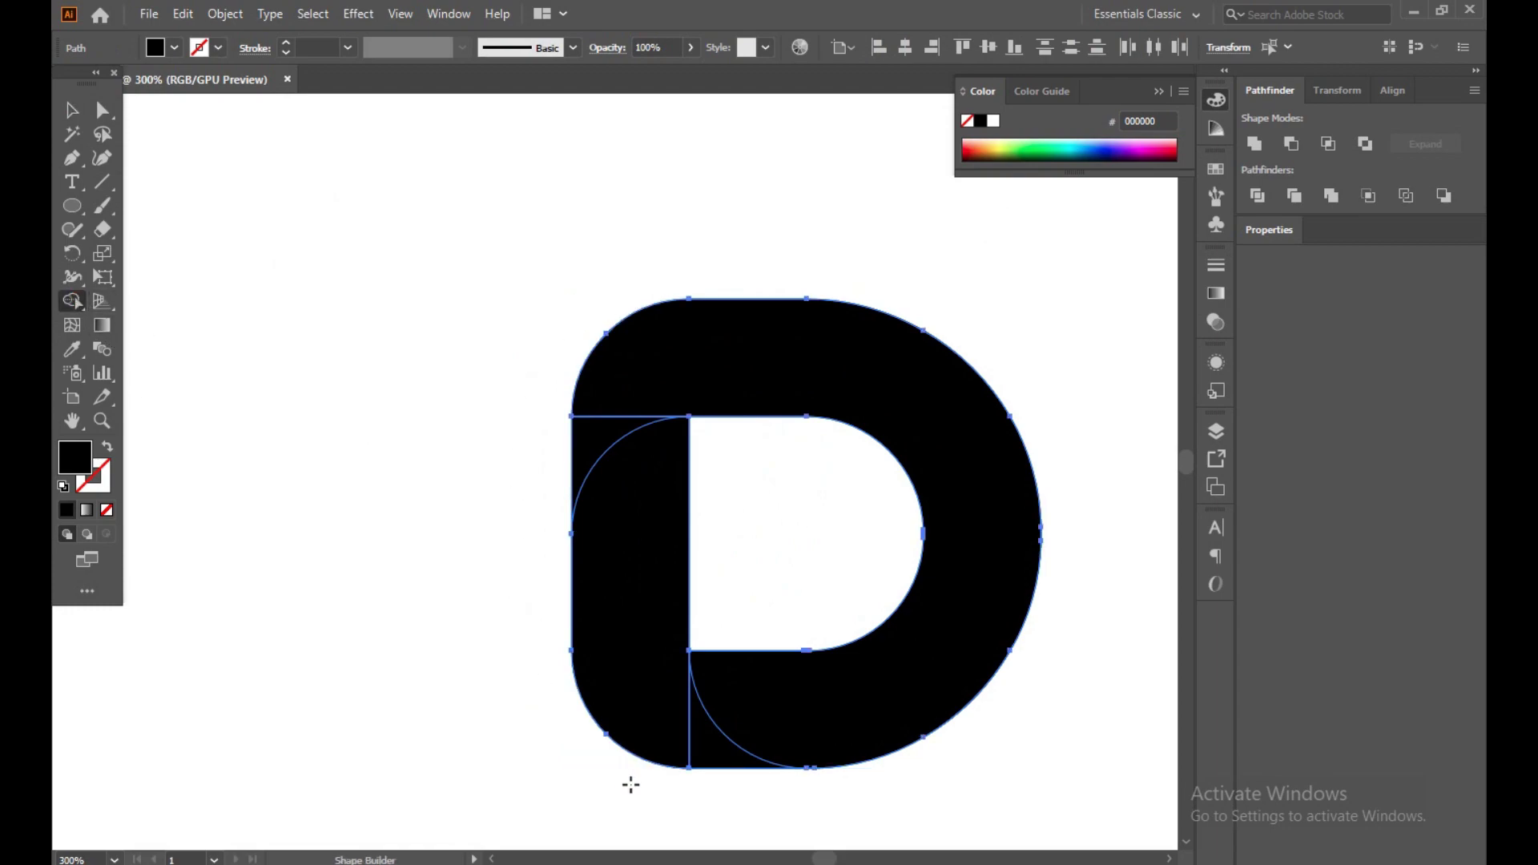
Step: Merge the sliver above the bar into the curved stroke, and the leftover lower corner piece into the bar
left_click_drag(659, 361, 597, 419)
left_click_drag(639, 710, 691, 741)
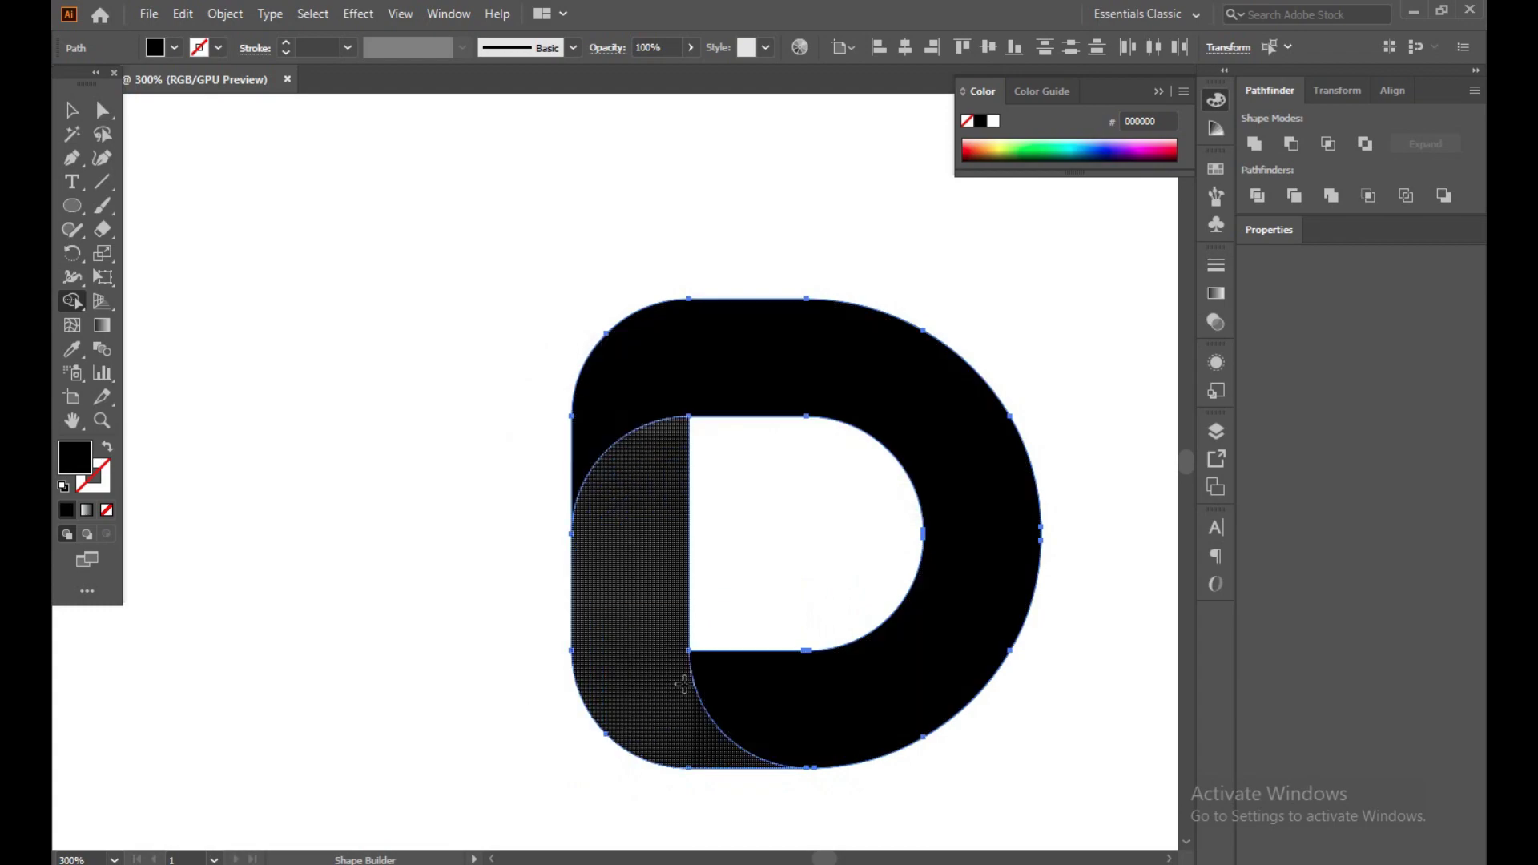
Step: Select both pieces of the D, apply Expand to them, and clear the selection
scroll(605, 566, "down", 2)
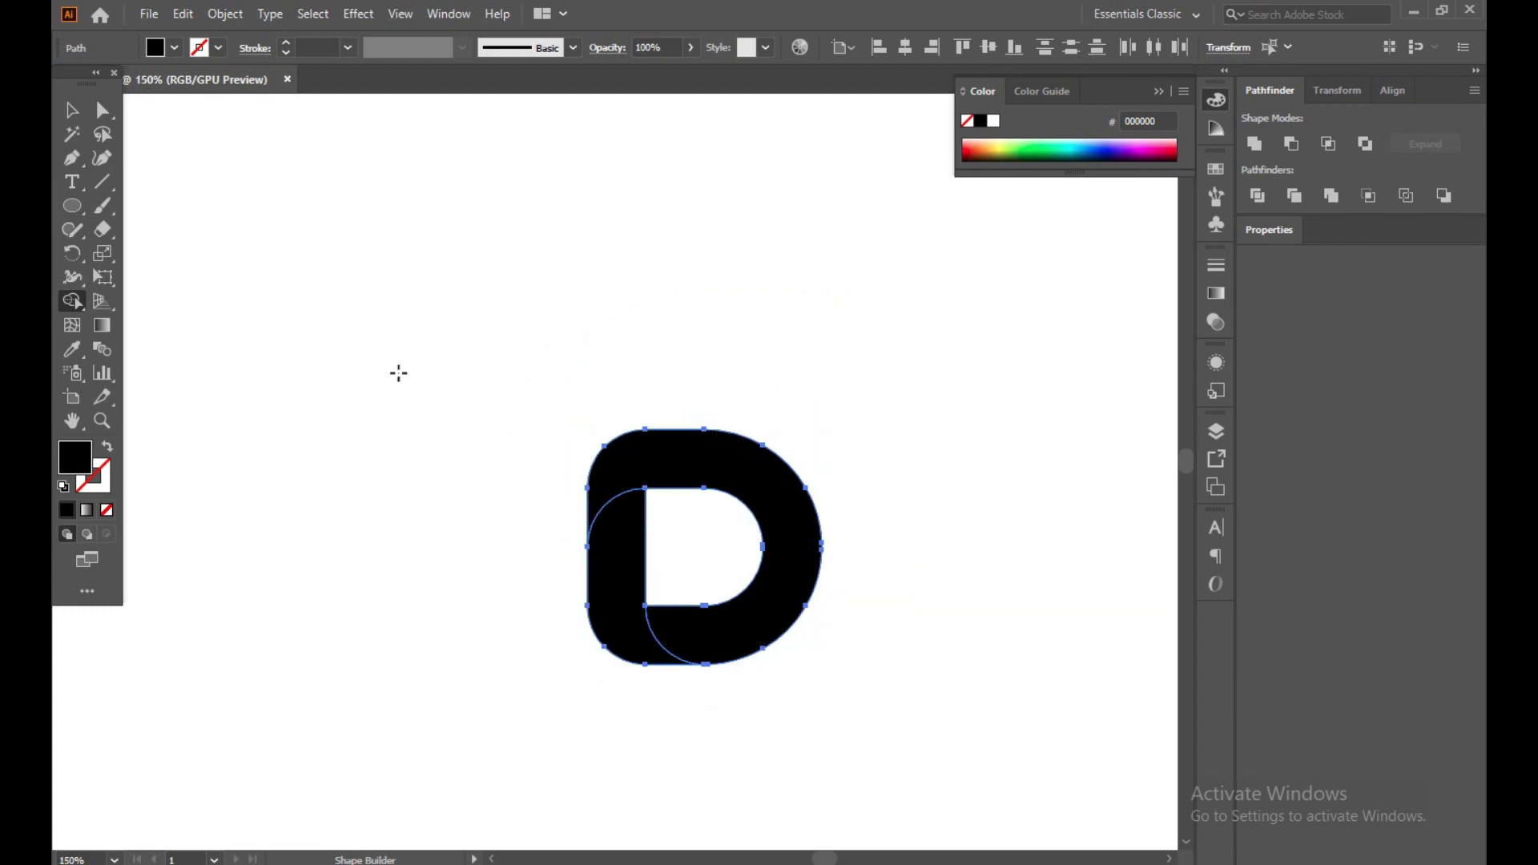
left_click(71, 110)
left_click_drag(412, 347, 927, 707)
left_click(226, 14)
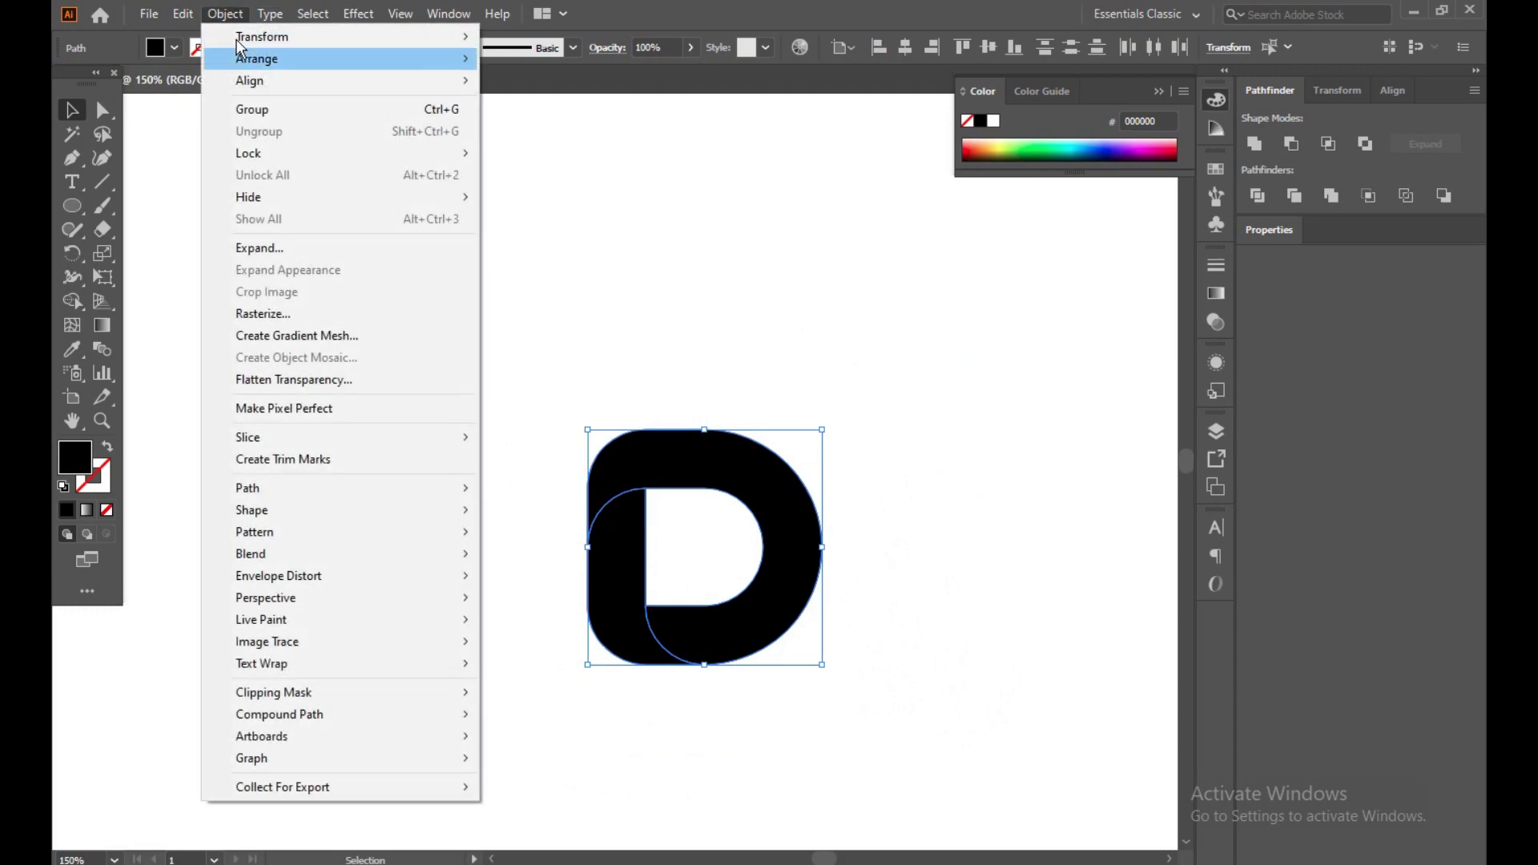
left_click(264, 249)
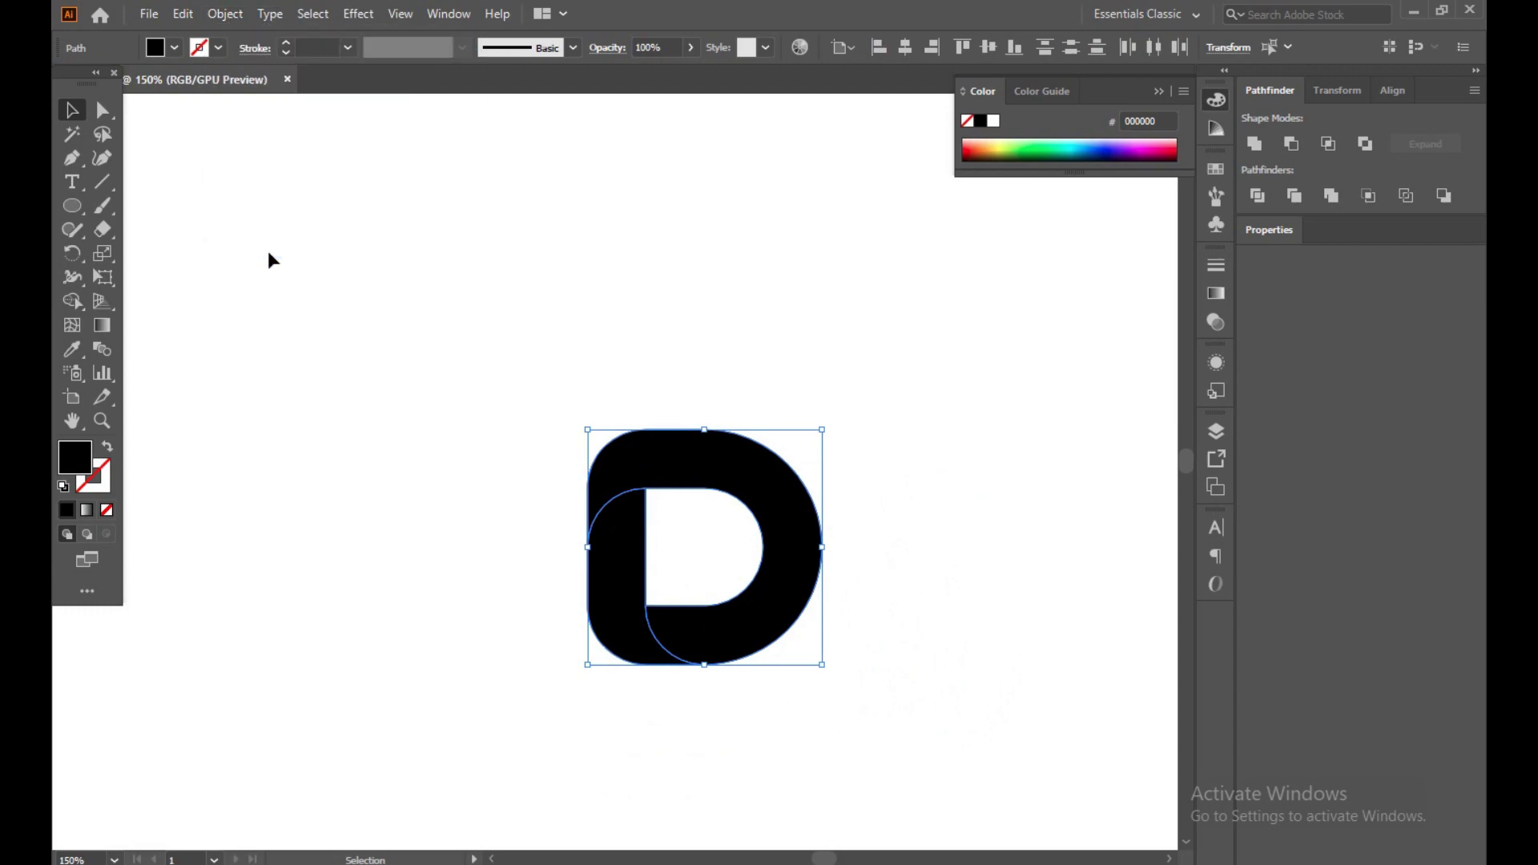
left_click(223, 15)
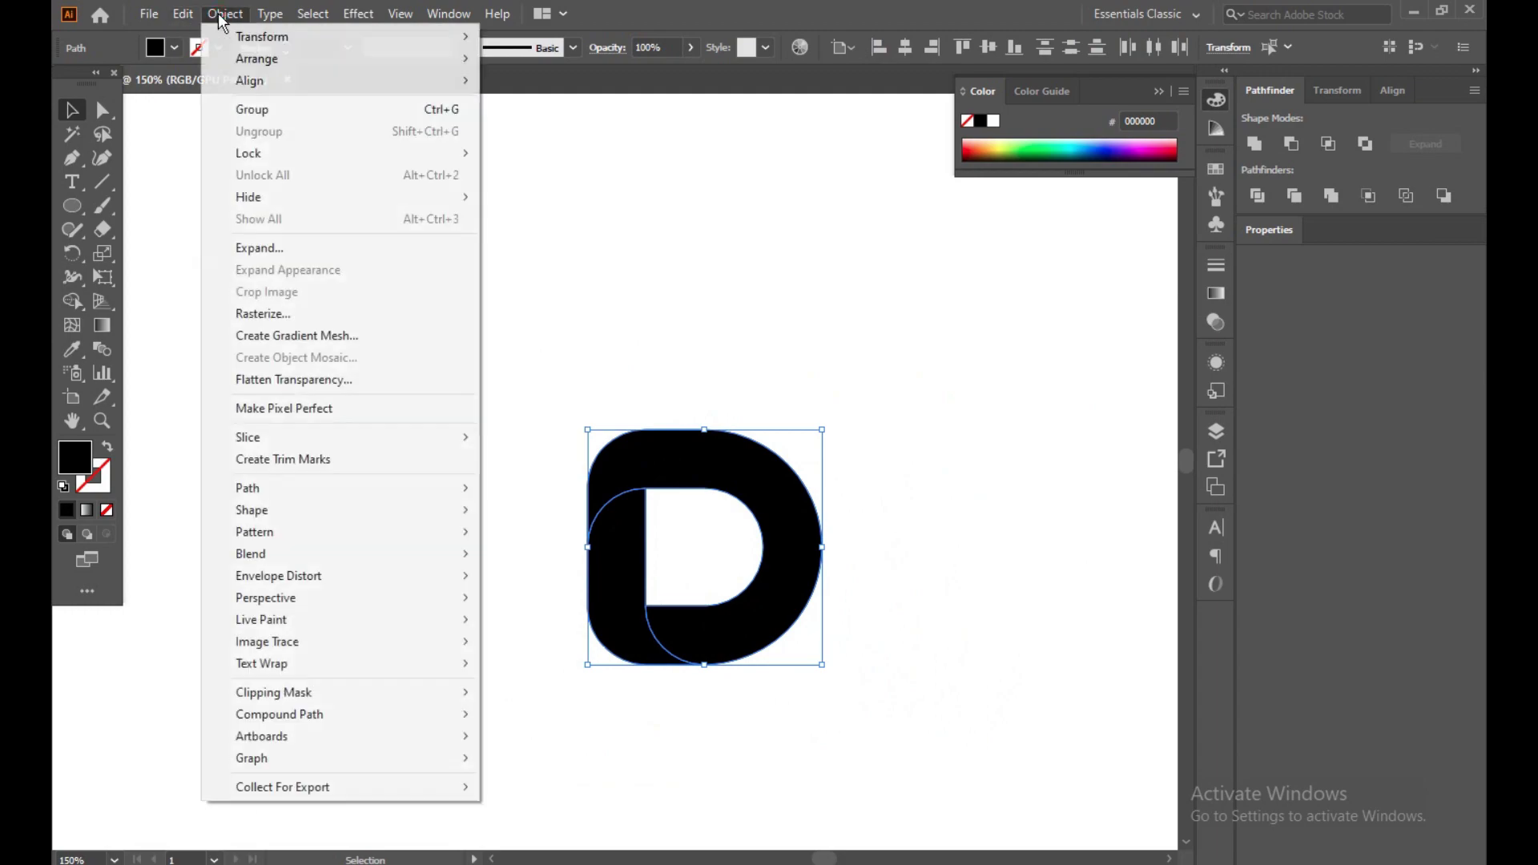
left_click(255, 249)
left_click(505, 445)
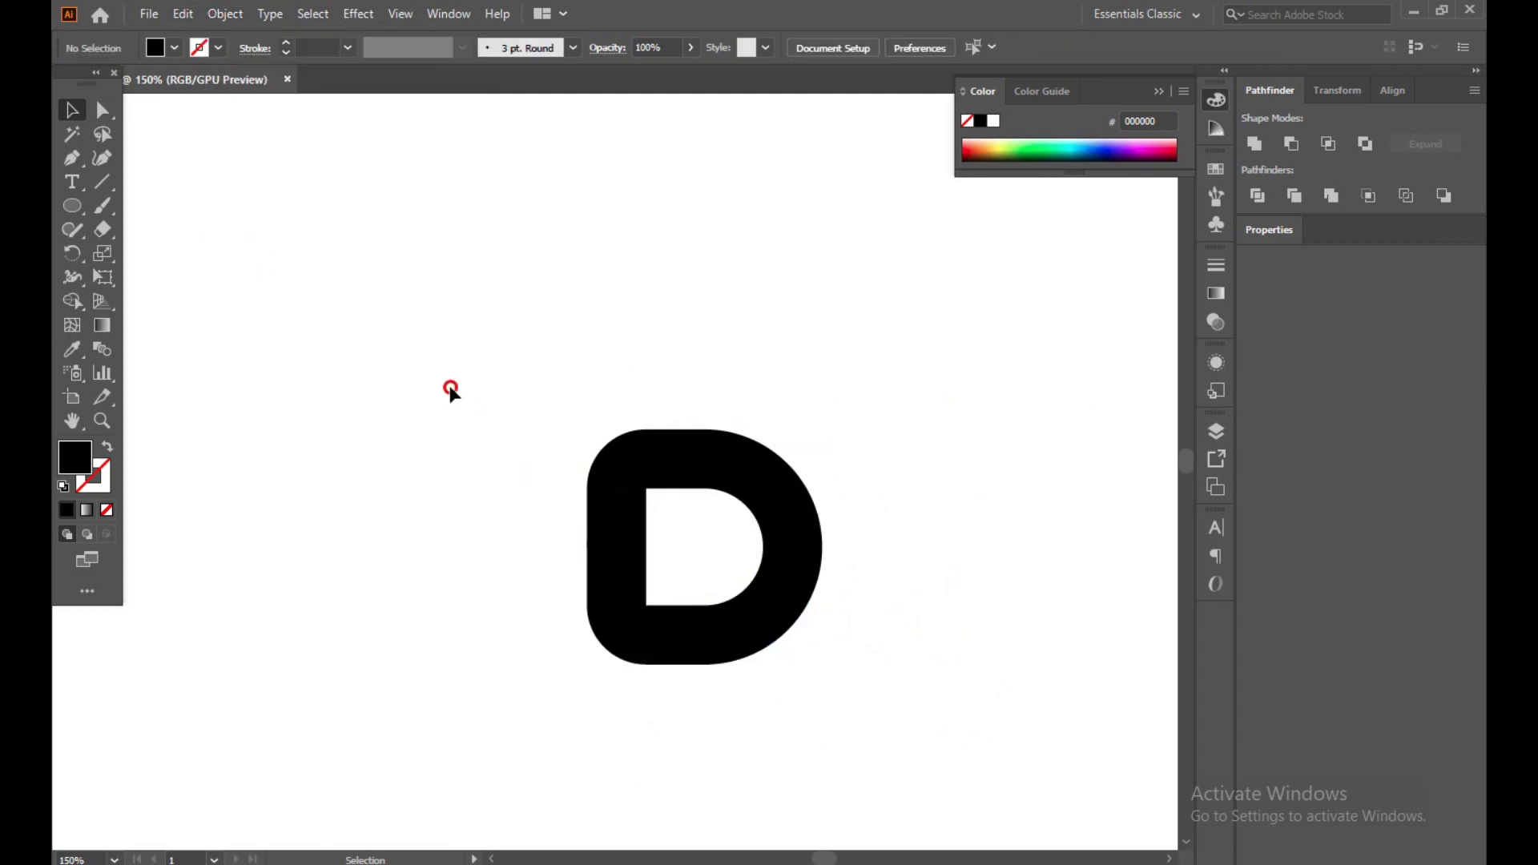
Step: Fill both pieces of the D with a linear gradient
left_click_drag(450, 391, 894, 670)
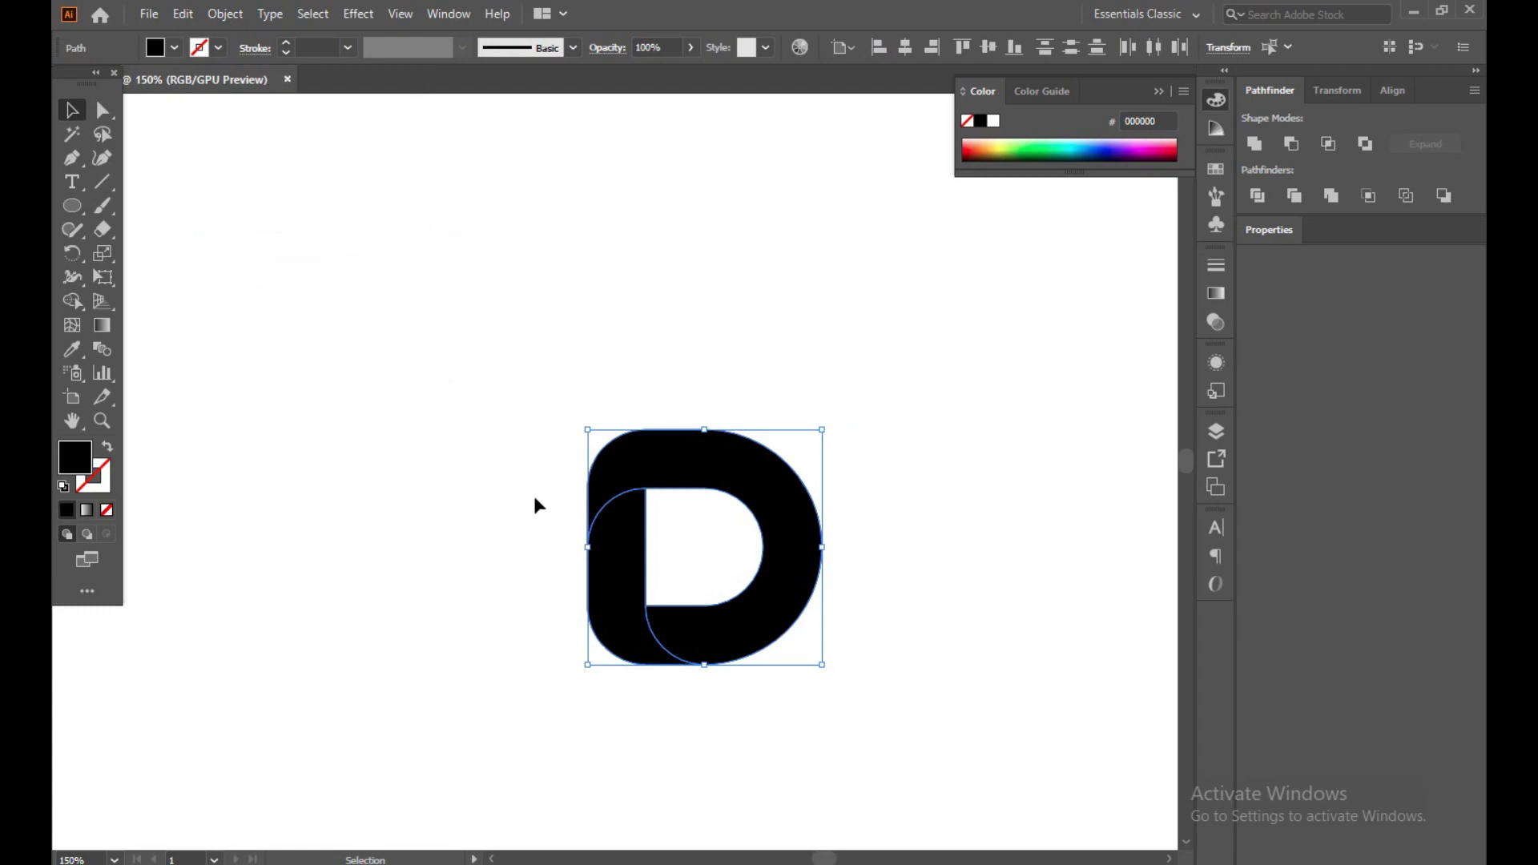
left_click(77, 456)
left_click(1214, 292)
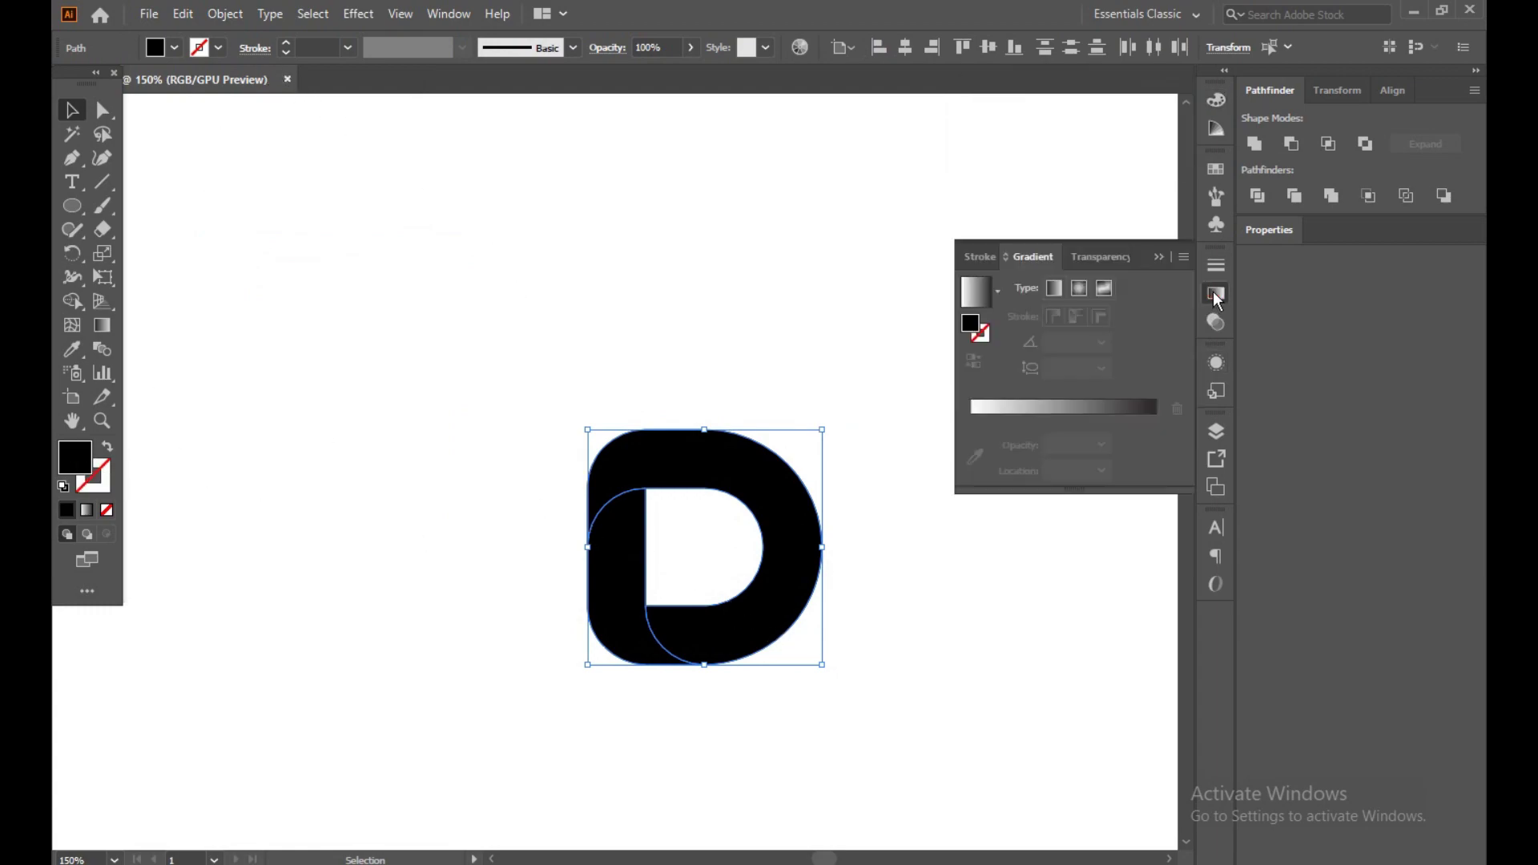
left_click(1056, 290)
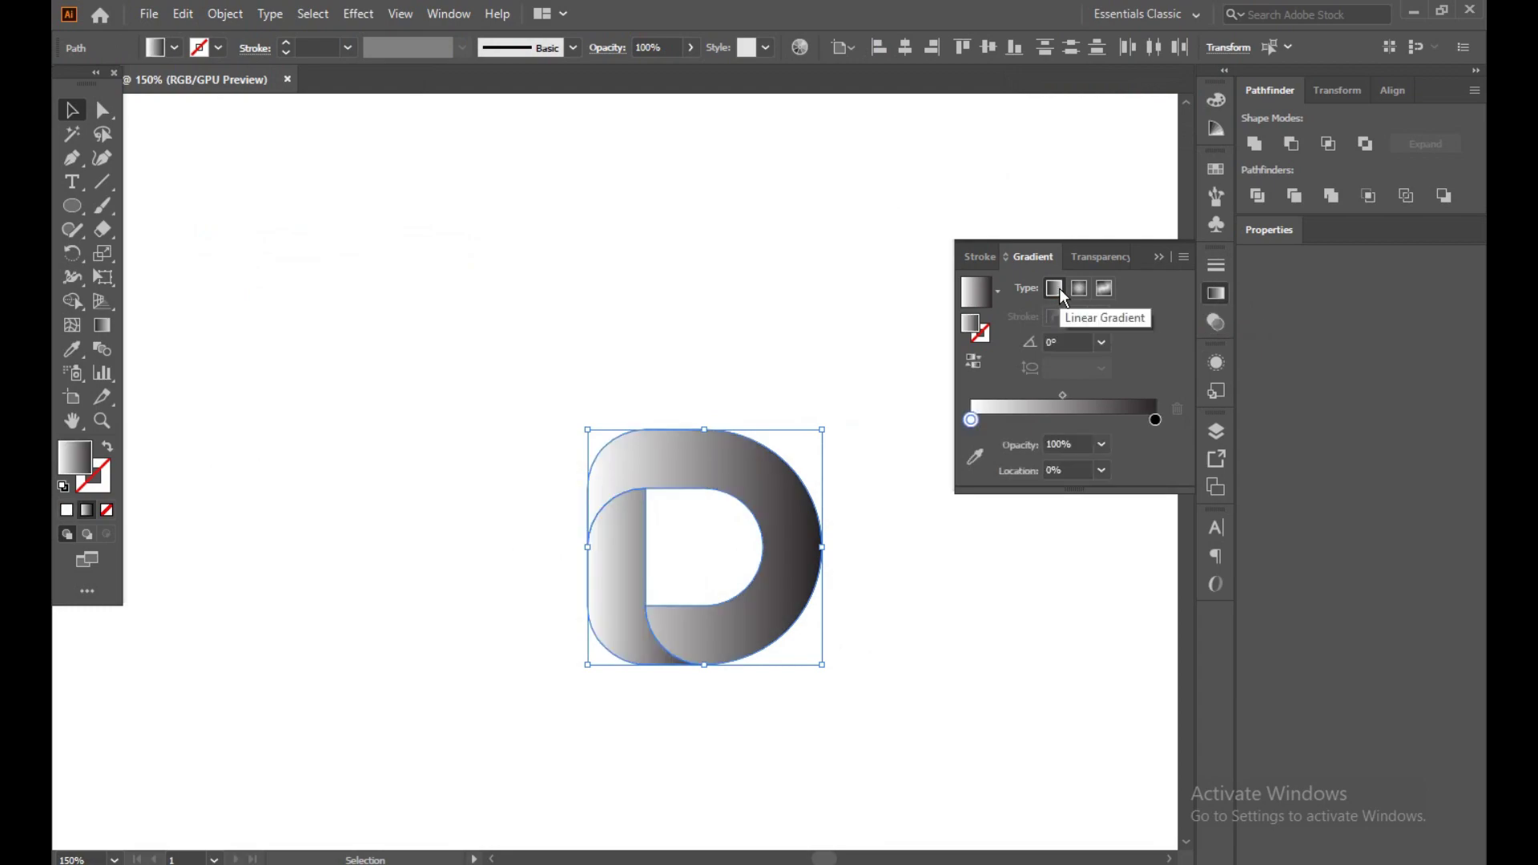
Step: Try a magenta start color with a purple and a pink end color for the D's gradient
double_click(971, 420)
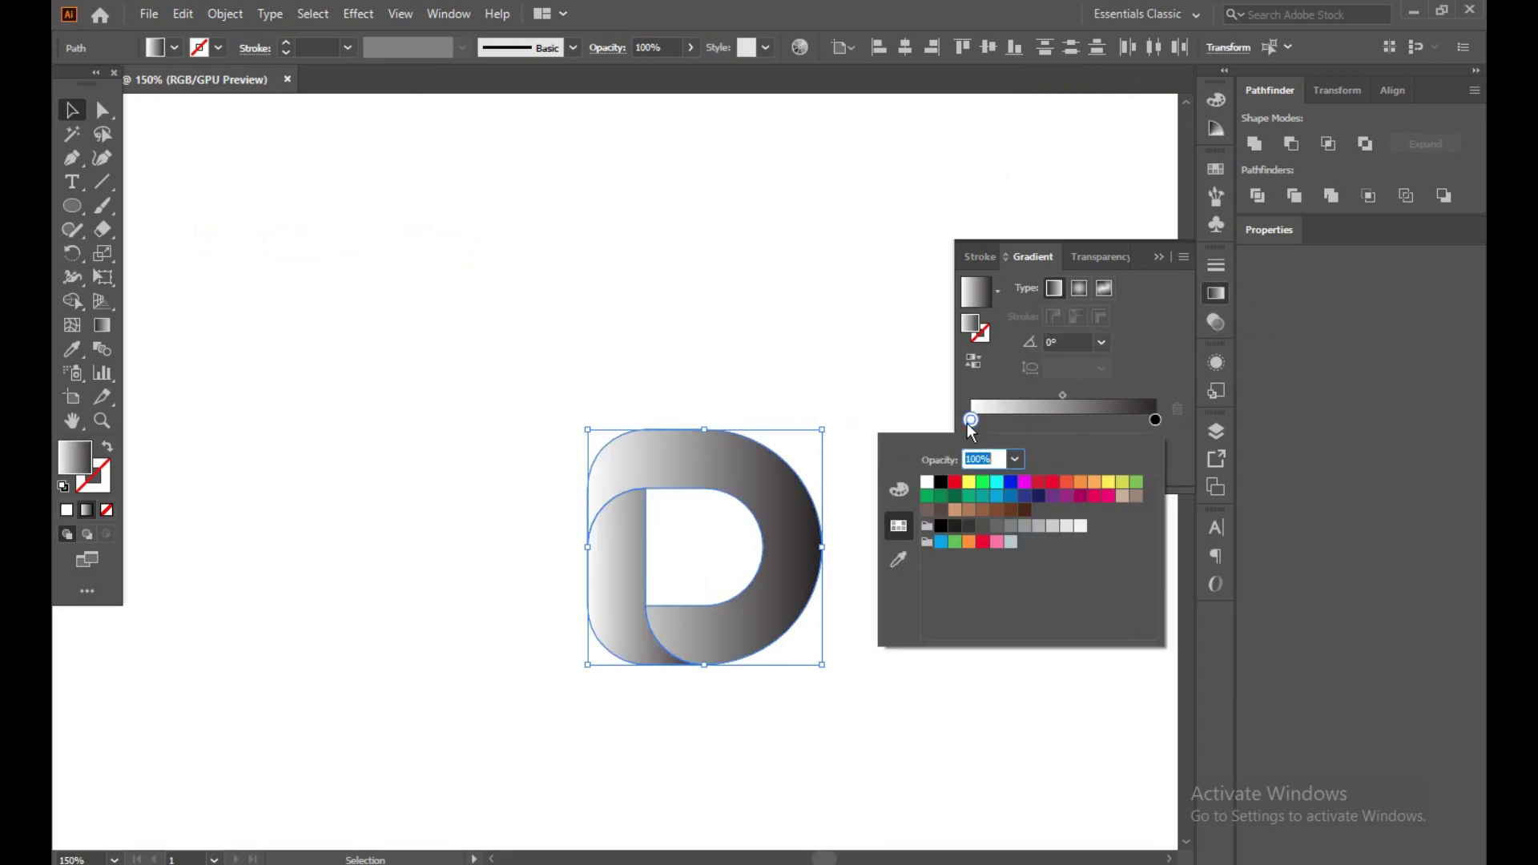
left_click(1068, 498)
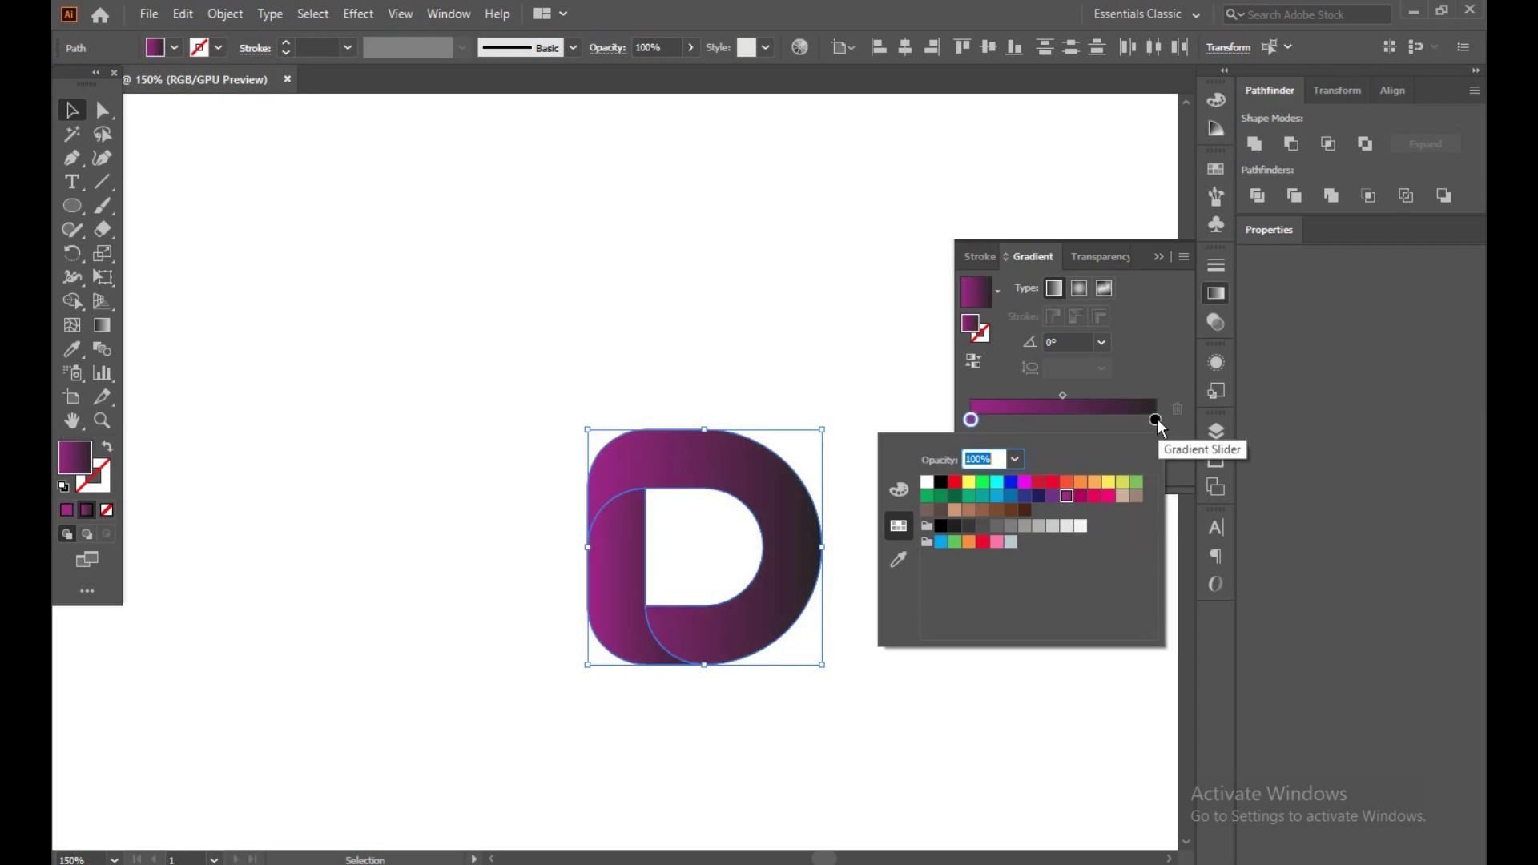
double_click(972, 419)
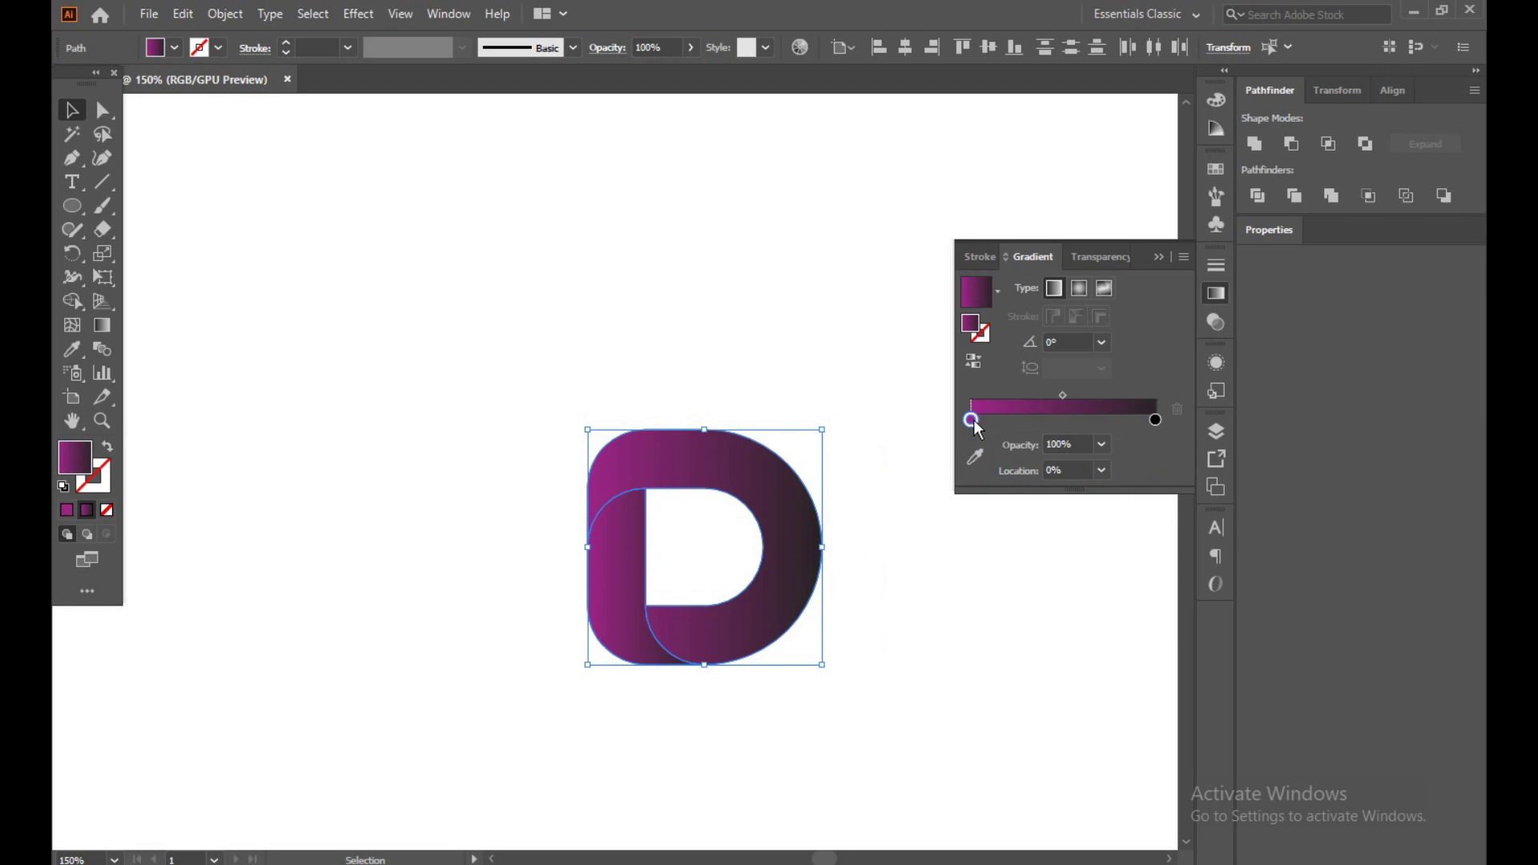
left_click(1027, 483)
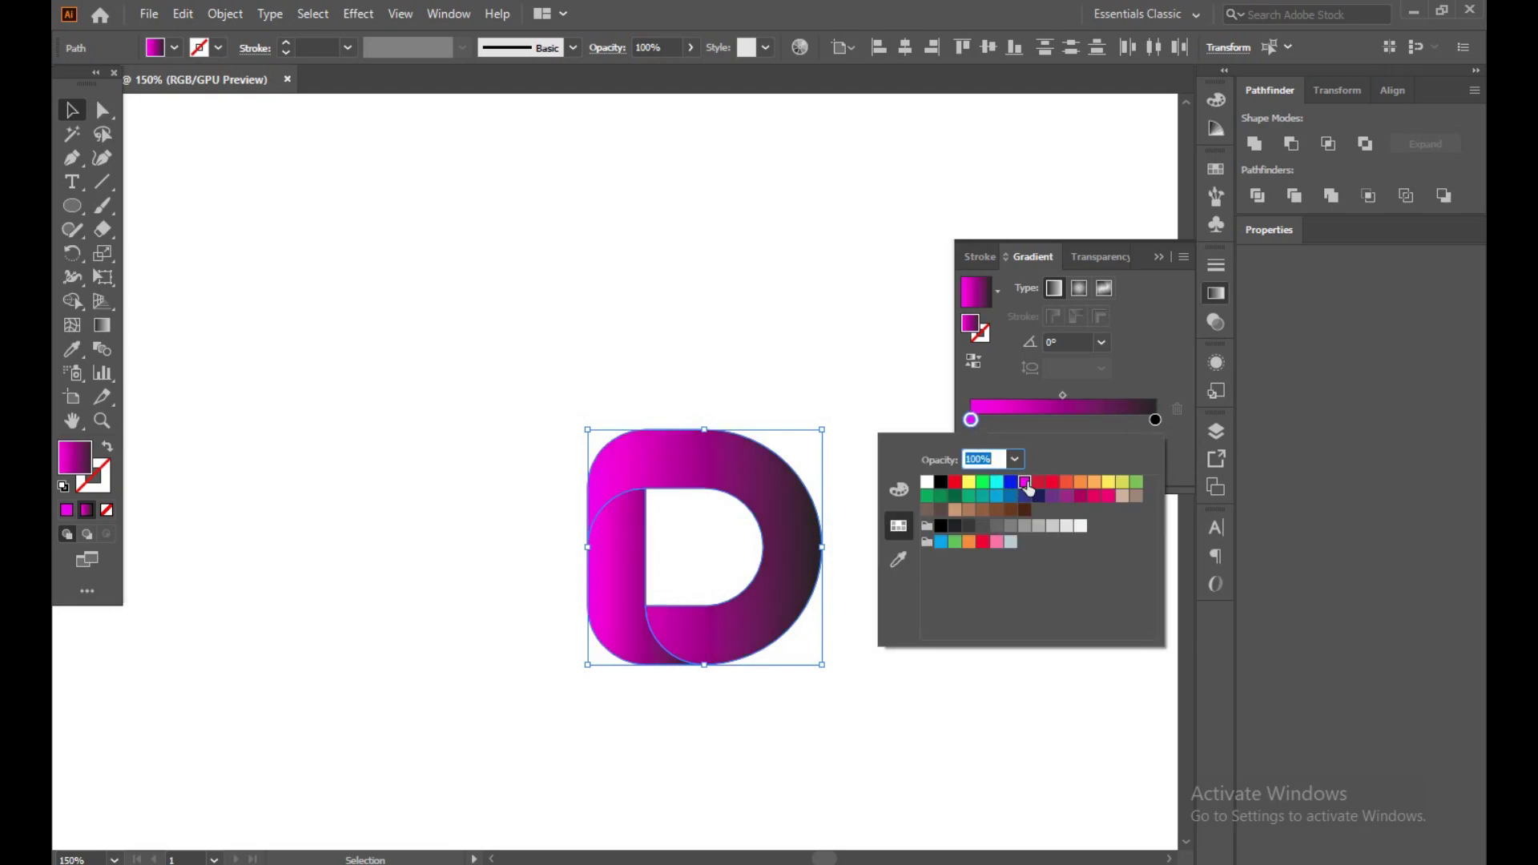
left_click(1155, 419)
double_click(1155, 420)
left_click(1054, 497)
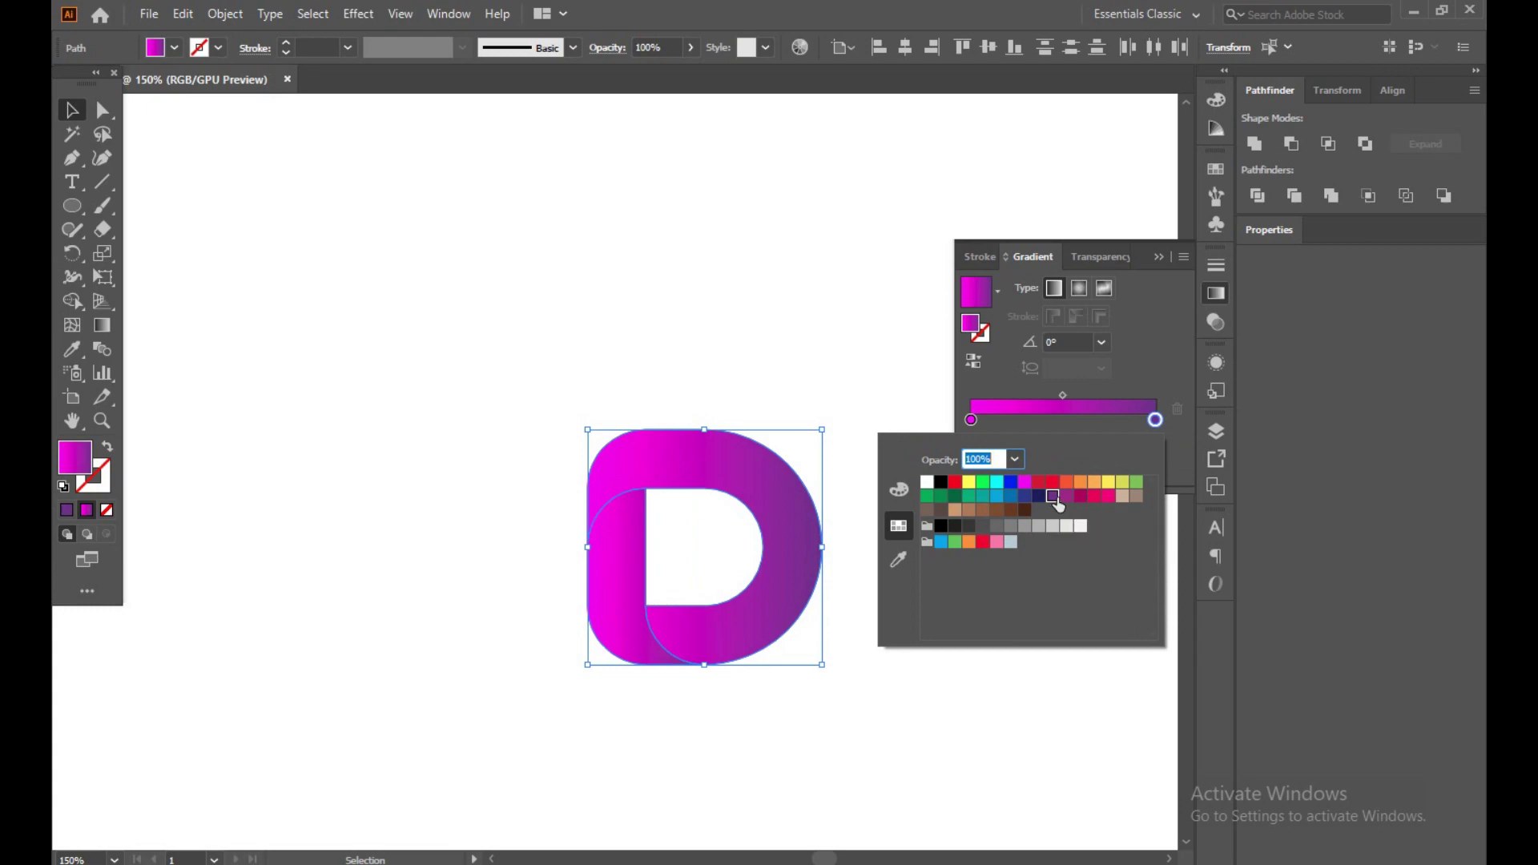
left_click(1109, 498)
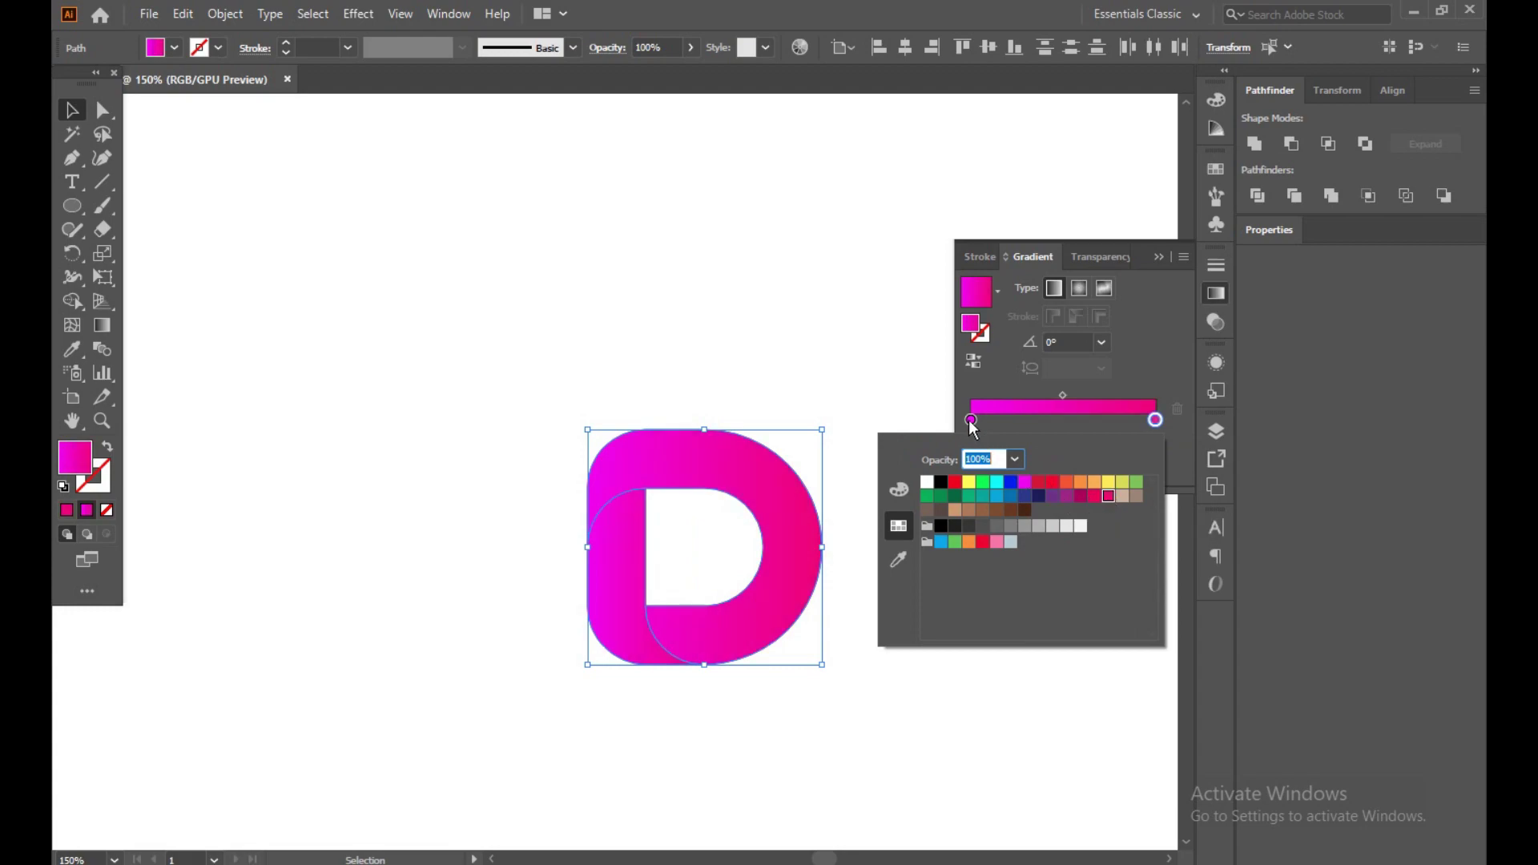
Step: Set the gradient's start color to pink and its end color to purple (R=102 G=45 B=145), and deselect the D
left_click(970, 419)
double_click(971, 419)
left_click(970, 419)
double_click(970, 419)
left_click(1109, 498)
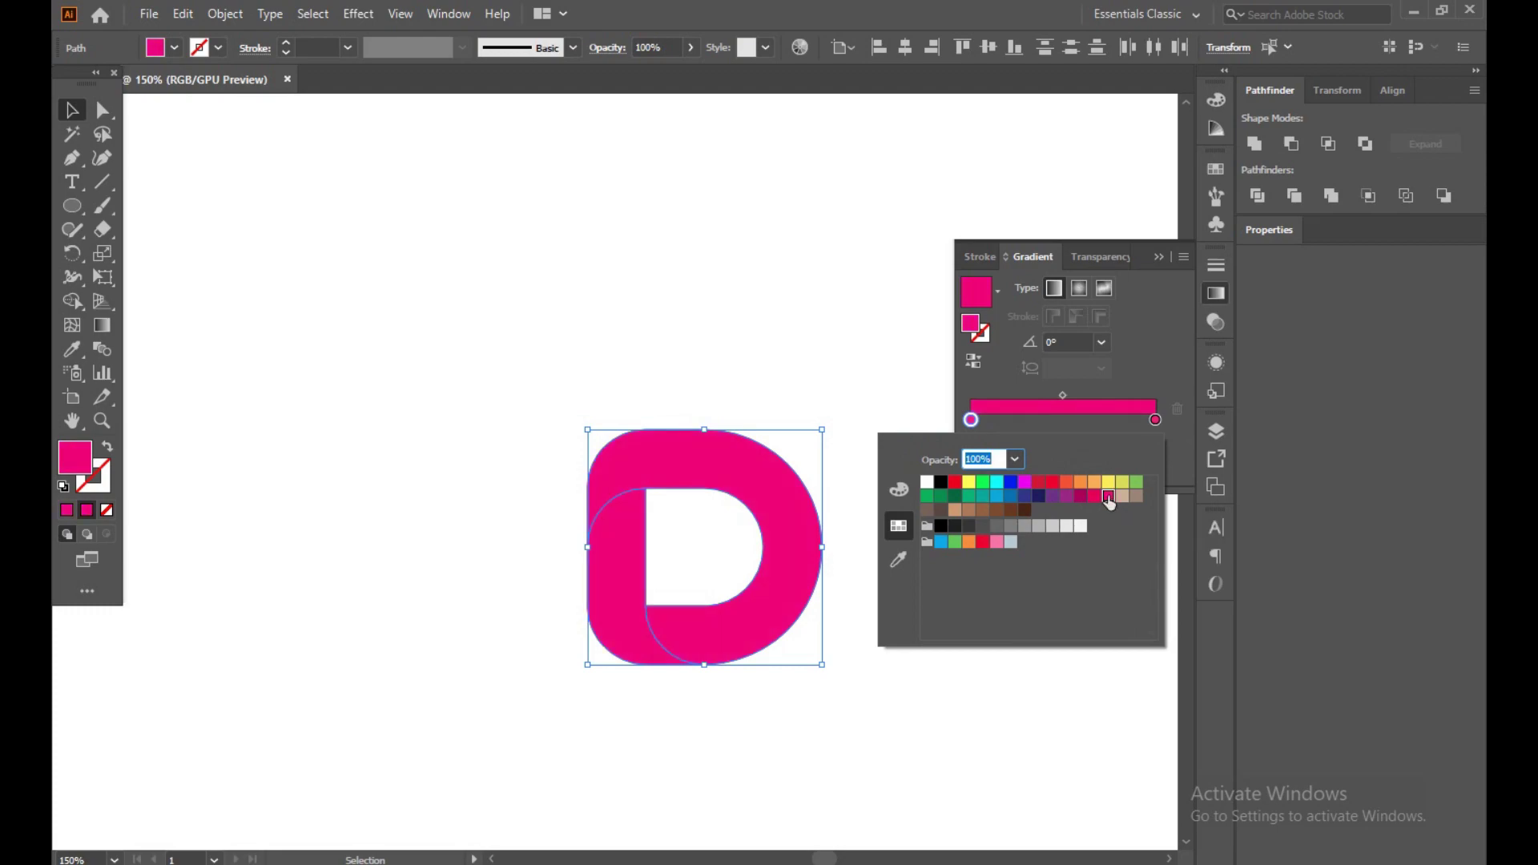
left_click(1156, 420)
double_click(1156, 420)
left_click(1053, 497)
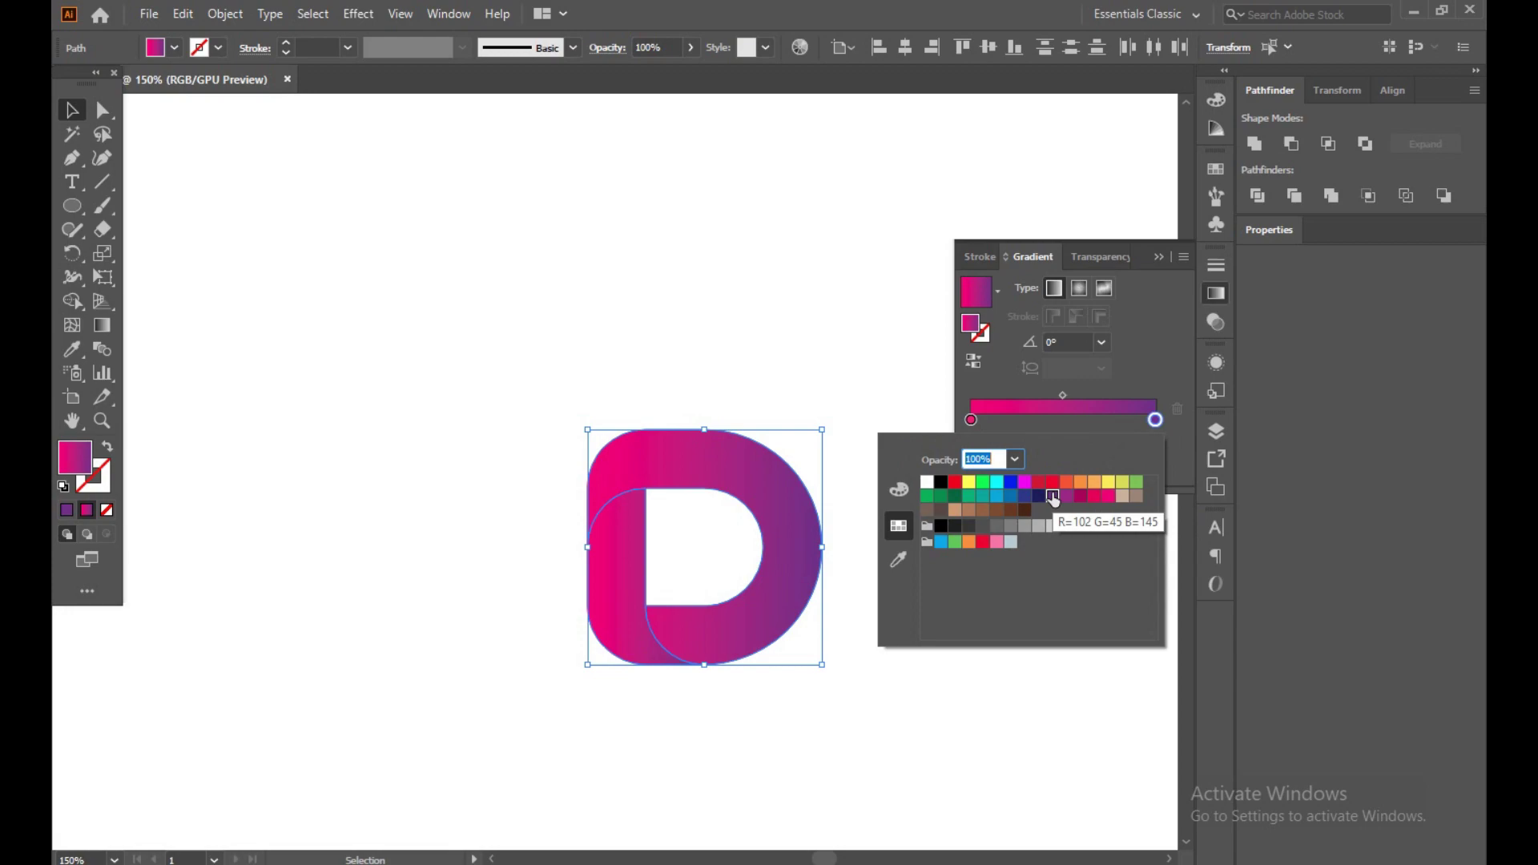
left_click(1006, 372)
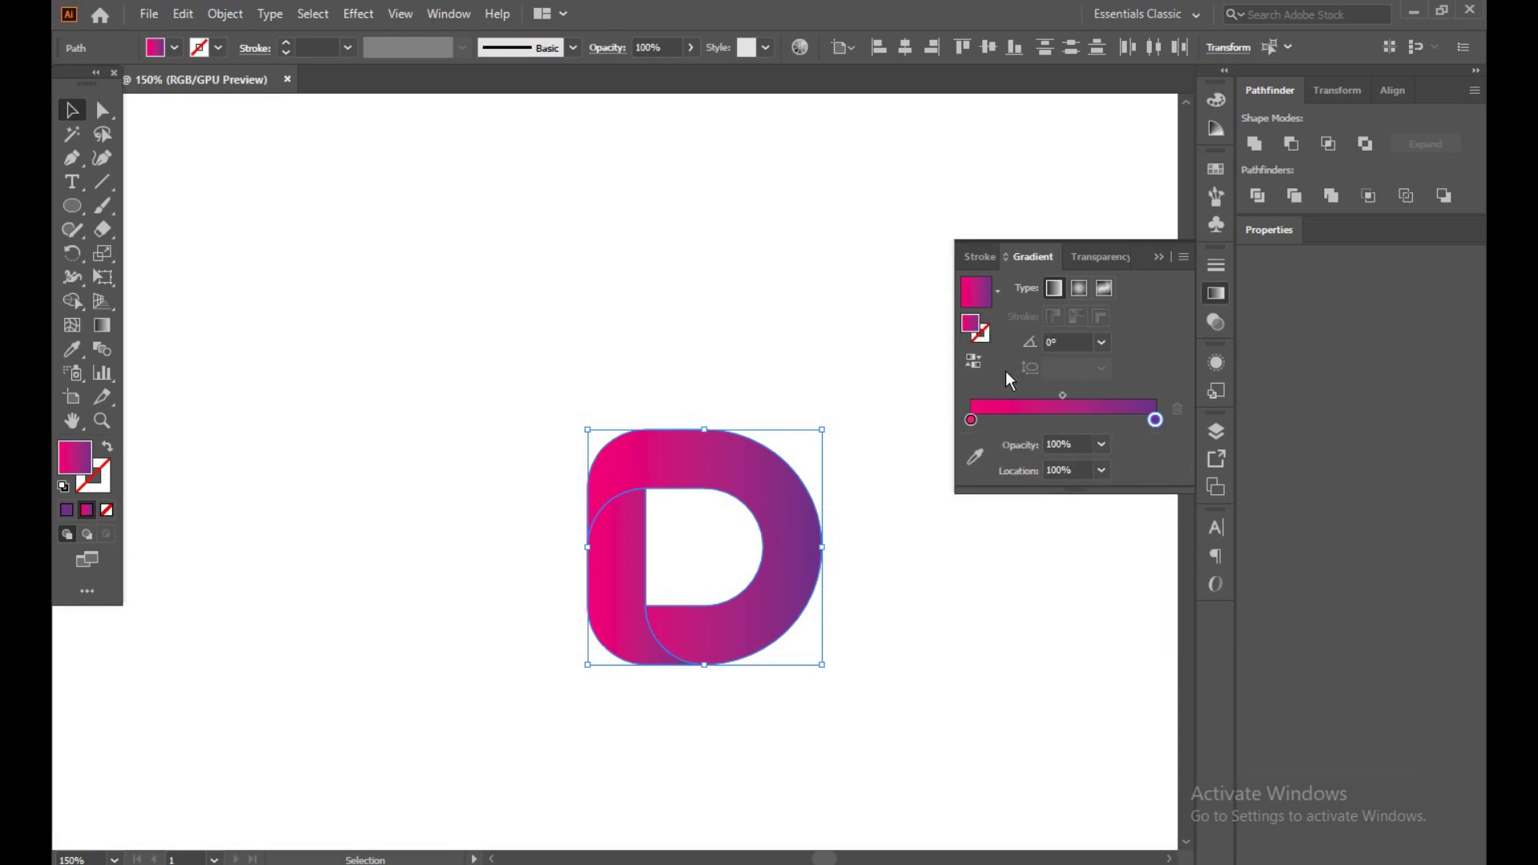
left_click(506, 376)
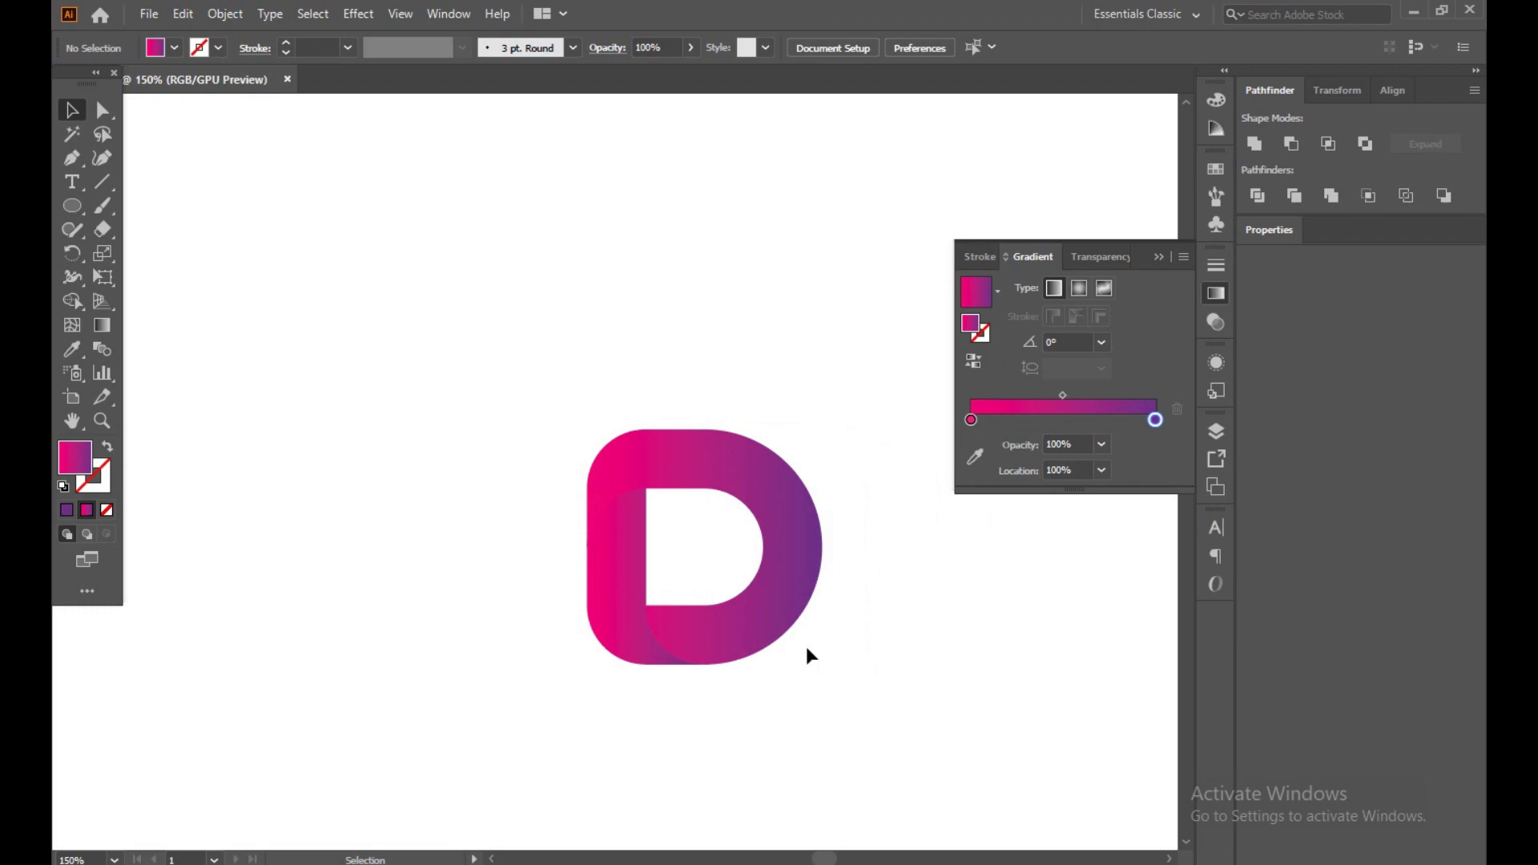
Step: Angle the curved stroke's gradient from upper right to lower left at about -121° and place a purple stop at about 82.5%
left_click(700, 633)
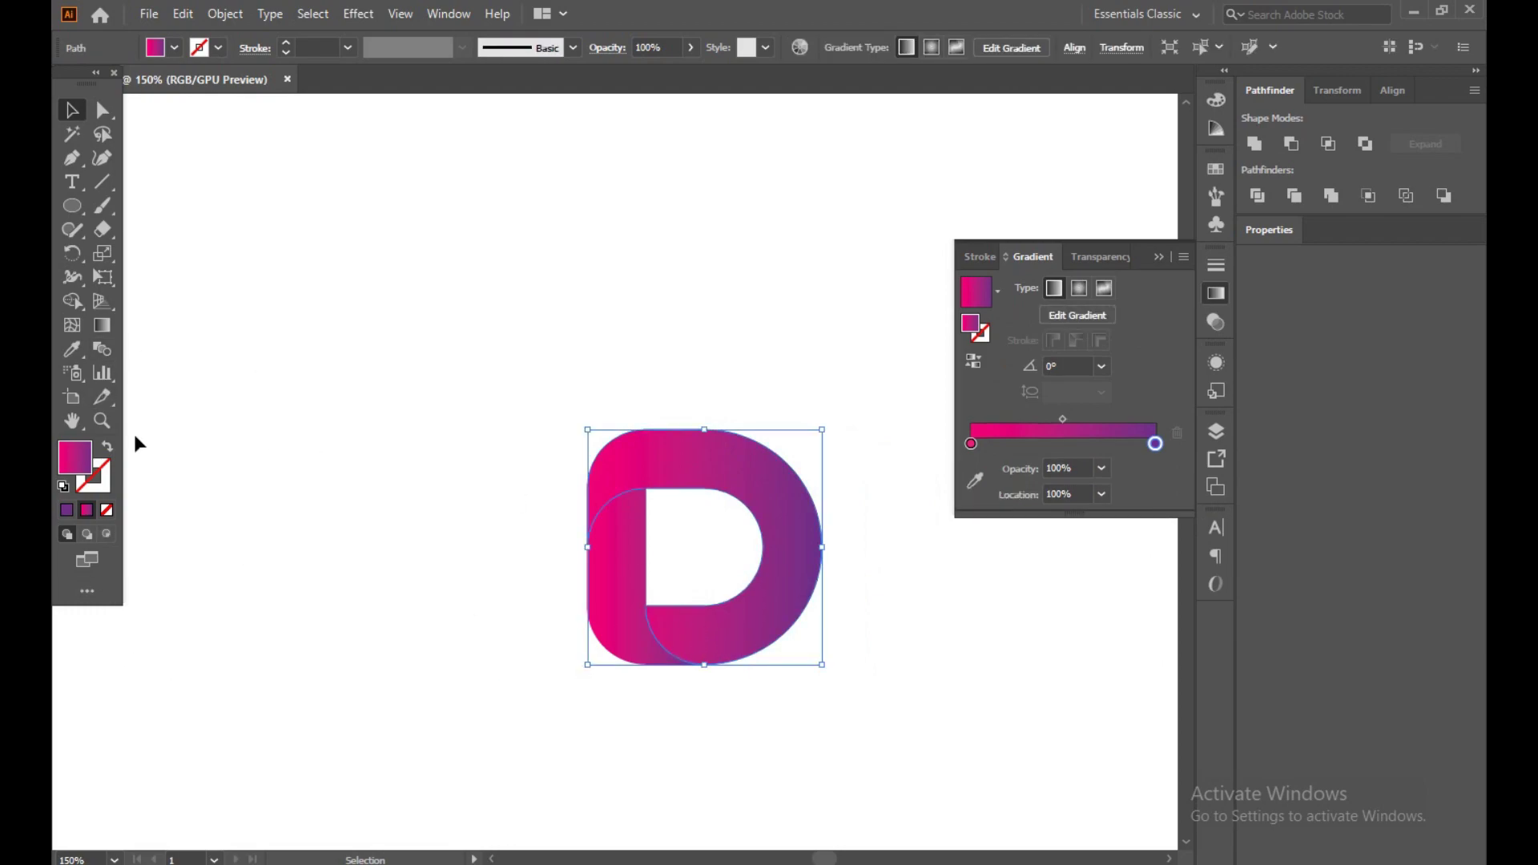
left_click(107, 325)
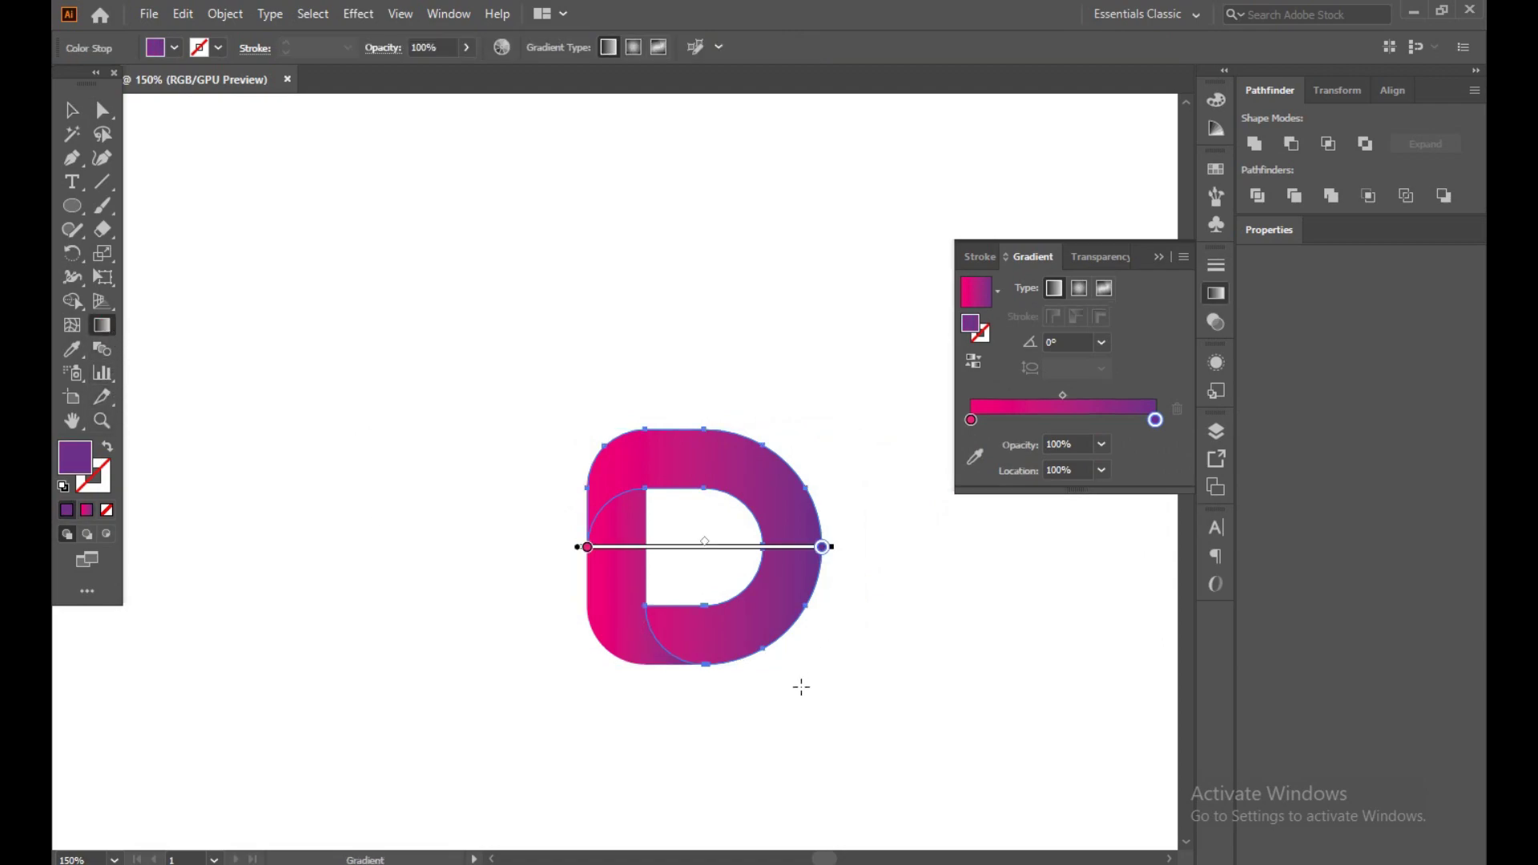
left_click_drag(872, 404, 681, 715)
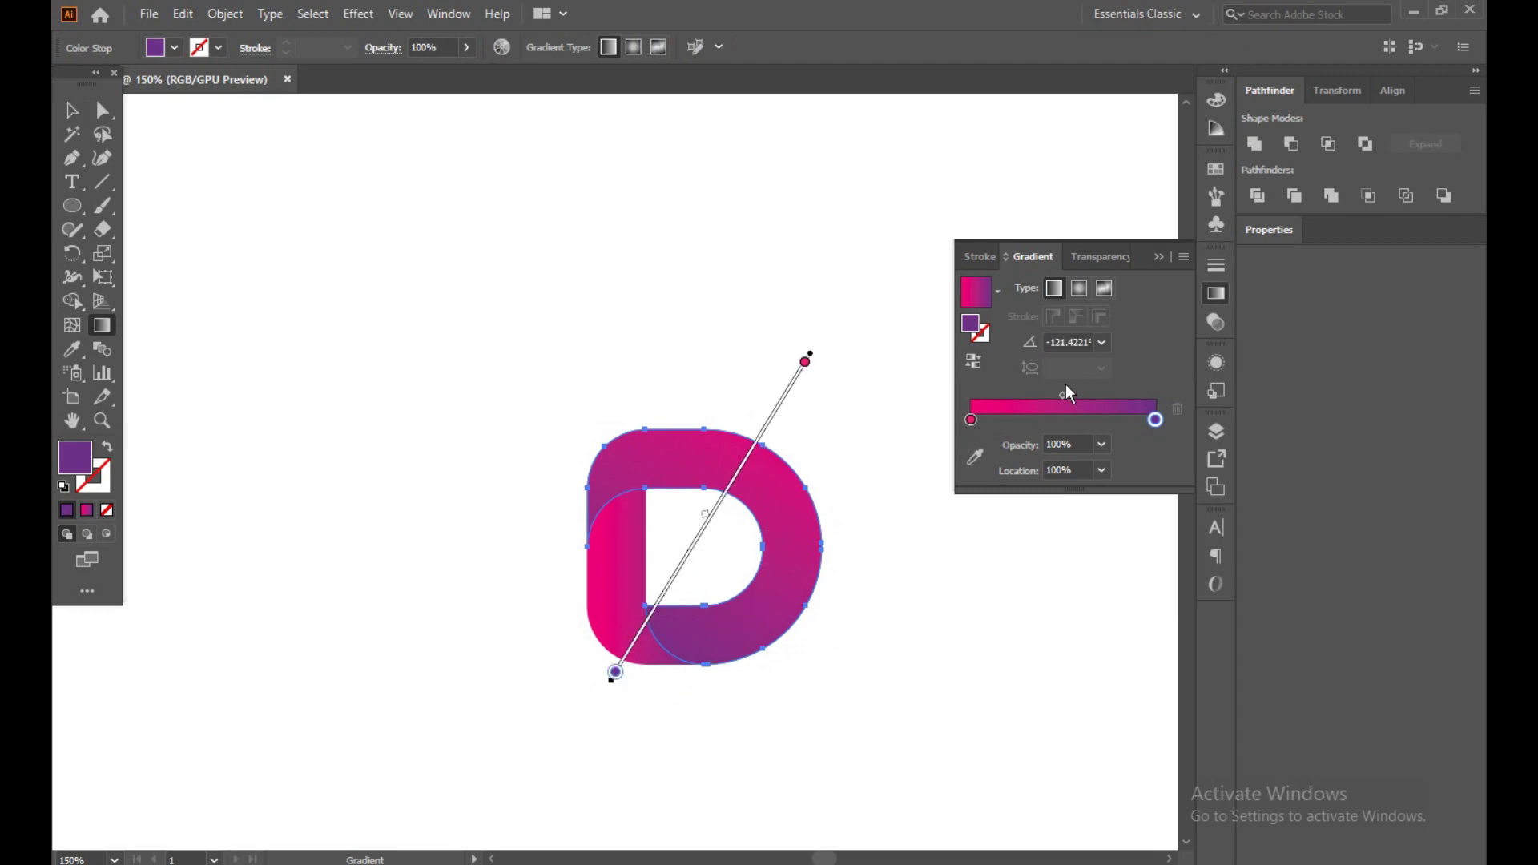
left_click_drag(1065, 396, 1122, 430)
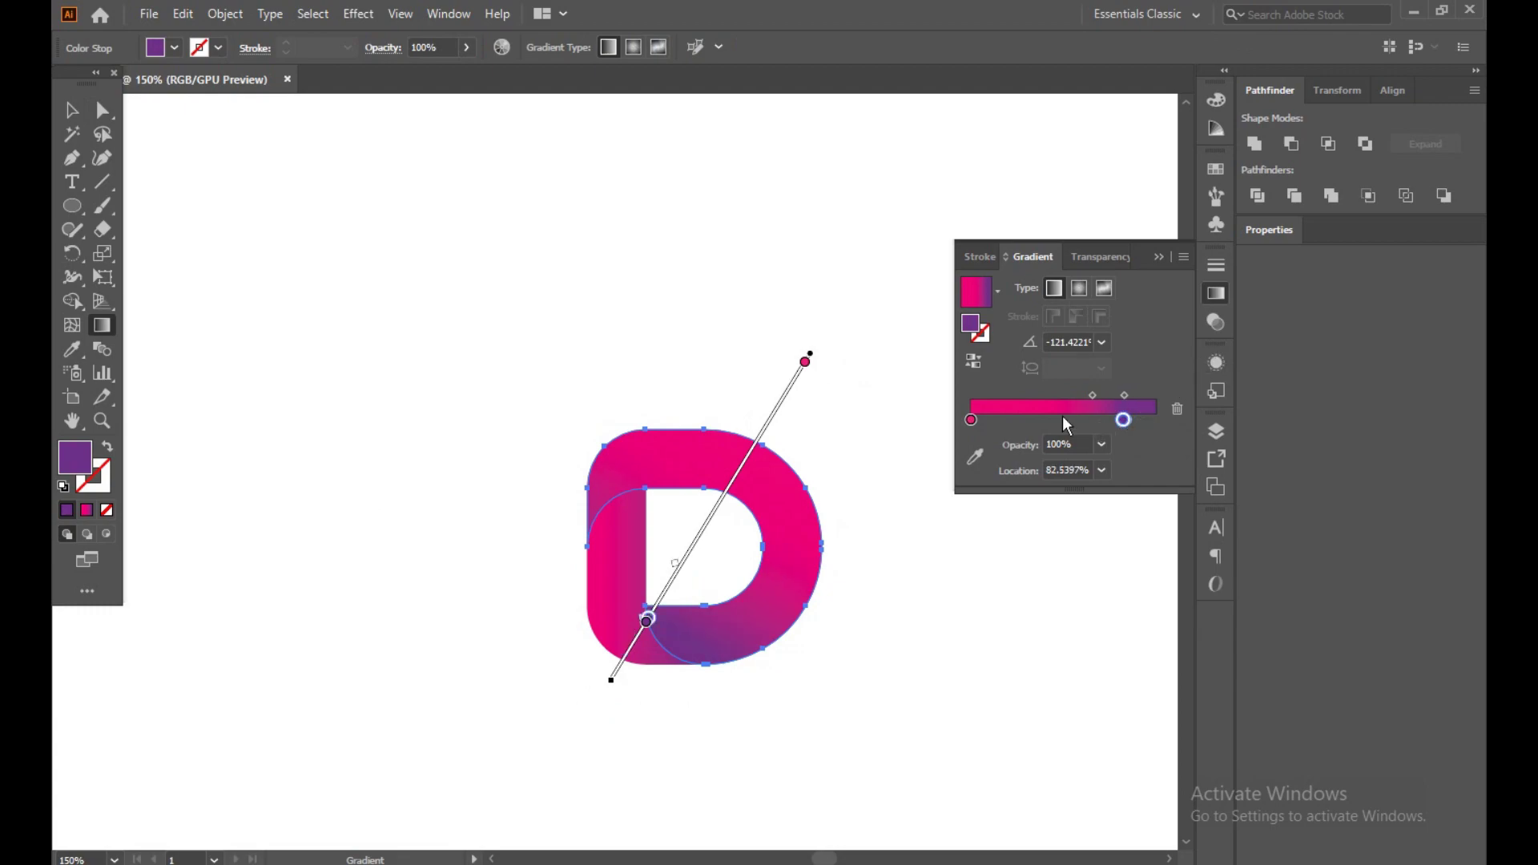
left_click(71, 110)
left_click(617, 725)
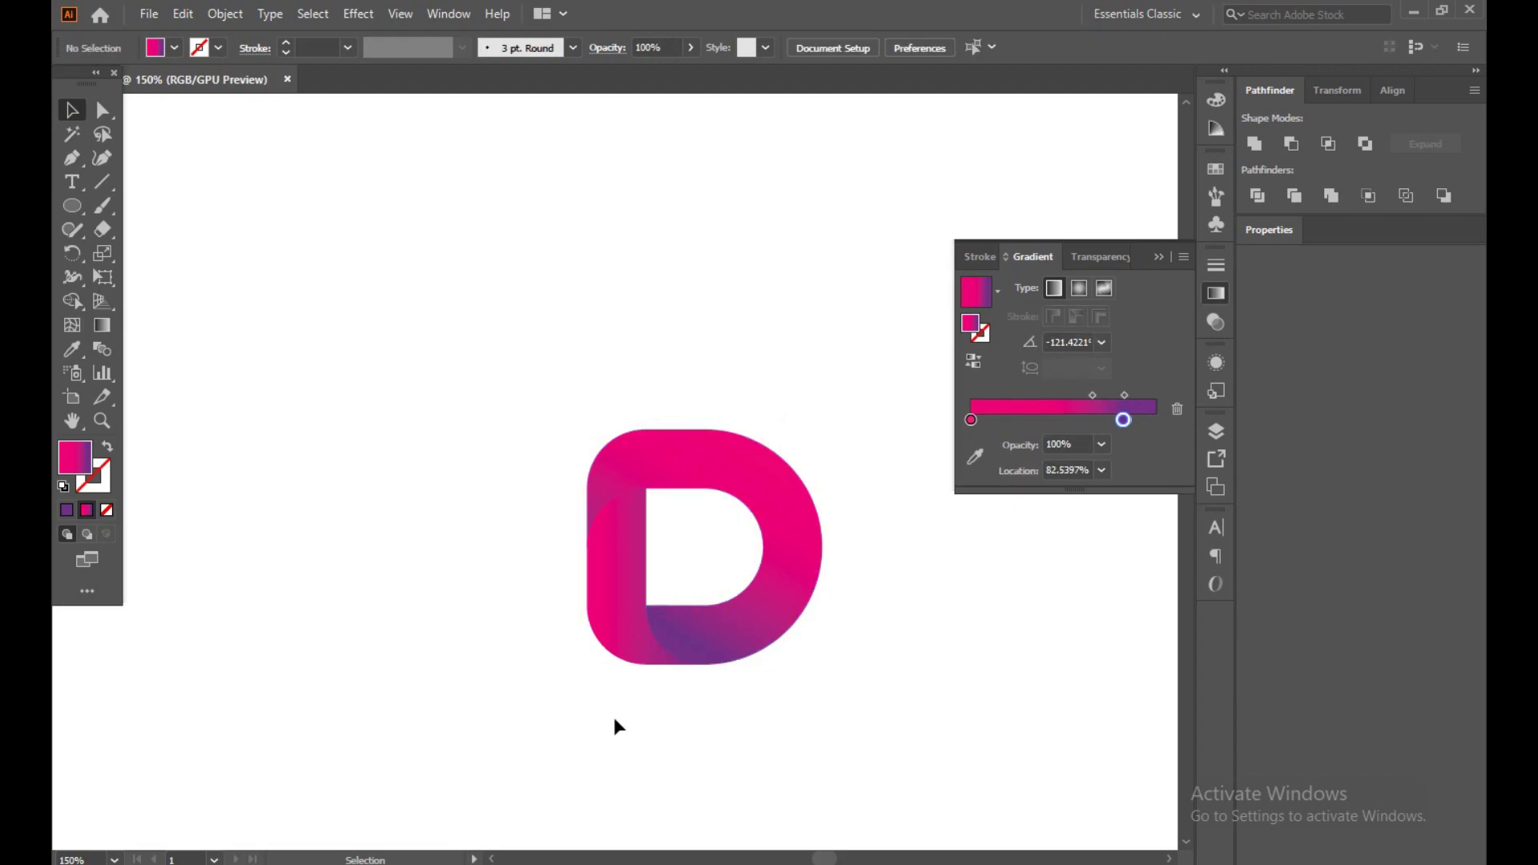
Step: Redirect the vertical bar's gradient upward at about 96° with the Gradient tool, from pink below to purple above, and deselect it
left_click(630, 621)
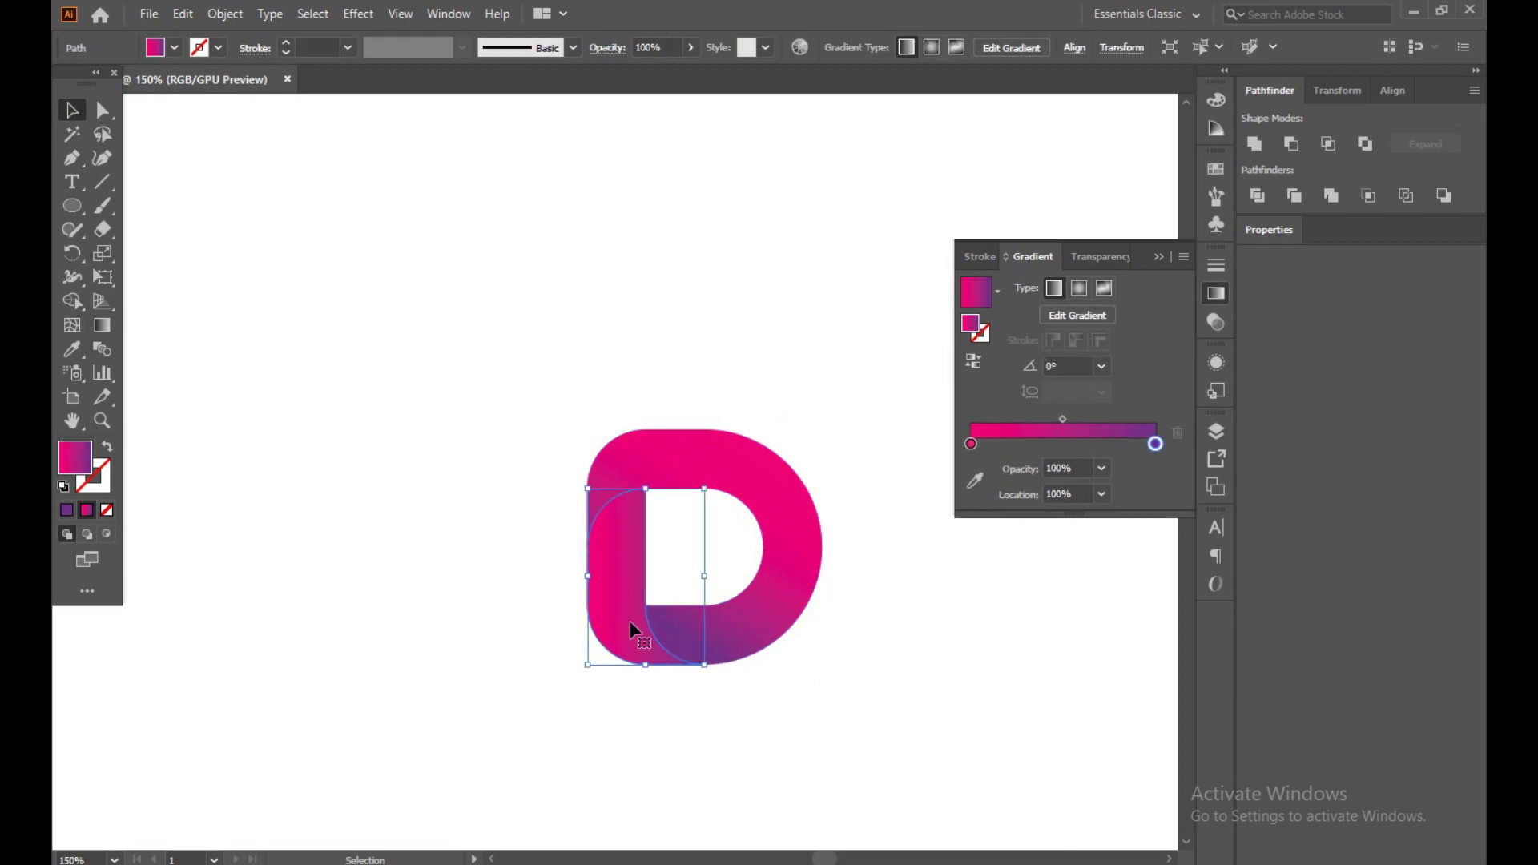
left_click(110, 324)
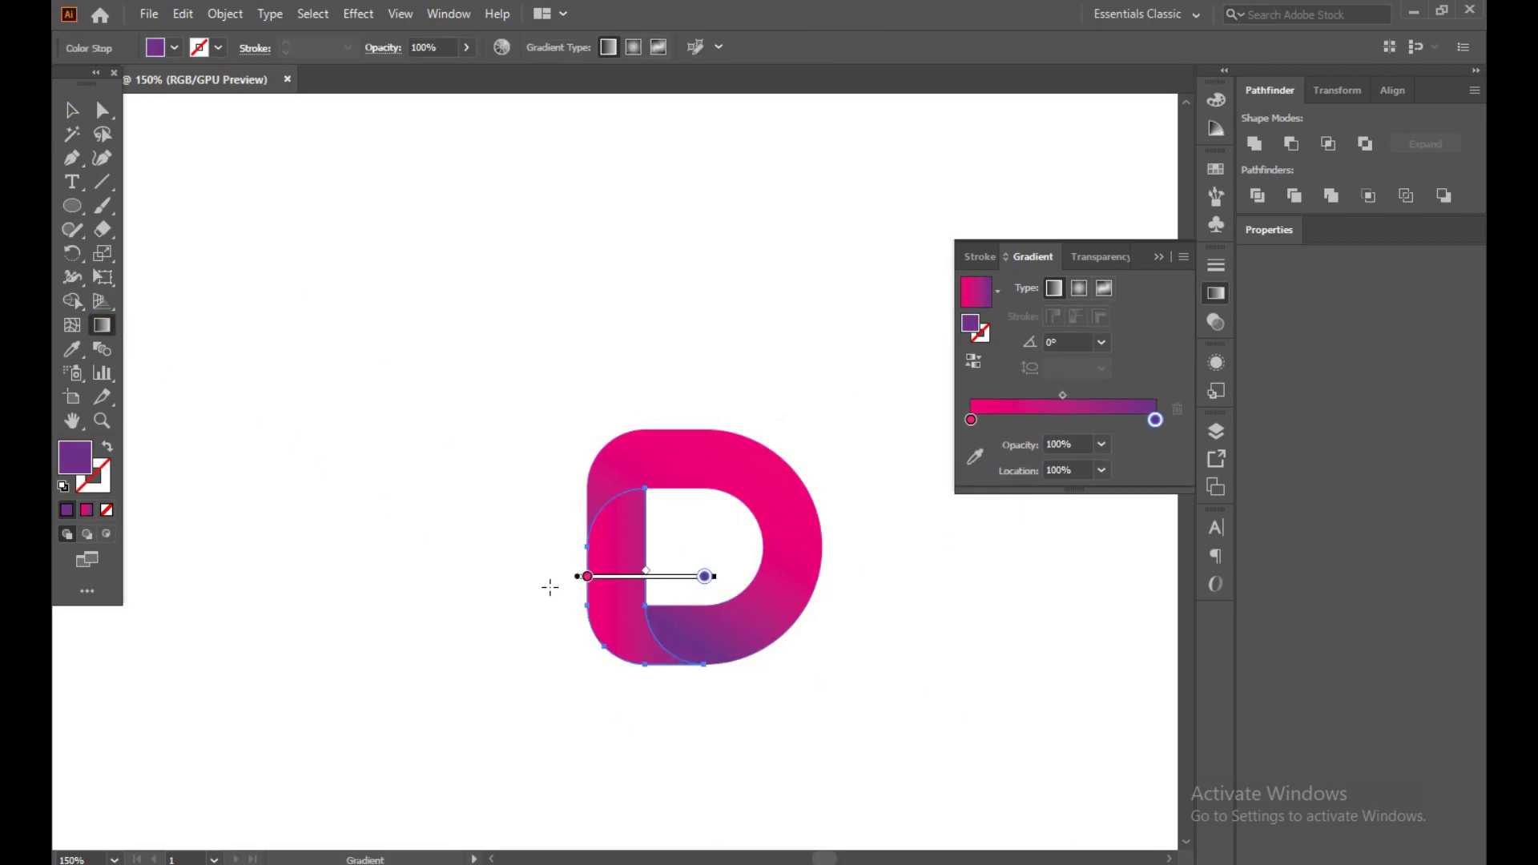
mouse_move(602, 721)
left_mouse_down()
mouse_move(470, 460)
mouse_move(478, 484)
mouse_move(477, 384)
mouse_move(484, 433)
mouse_move(532, 440)
mouse_move(562, 380)
mouse_move(572, 441)
left_mouse_up()
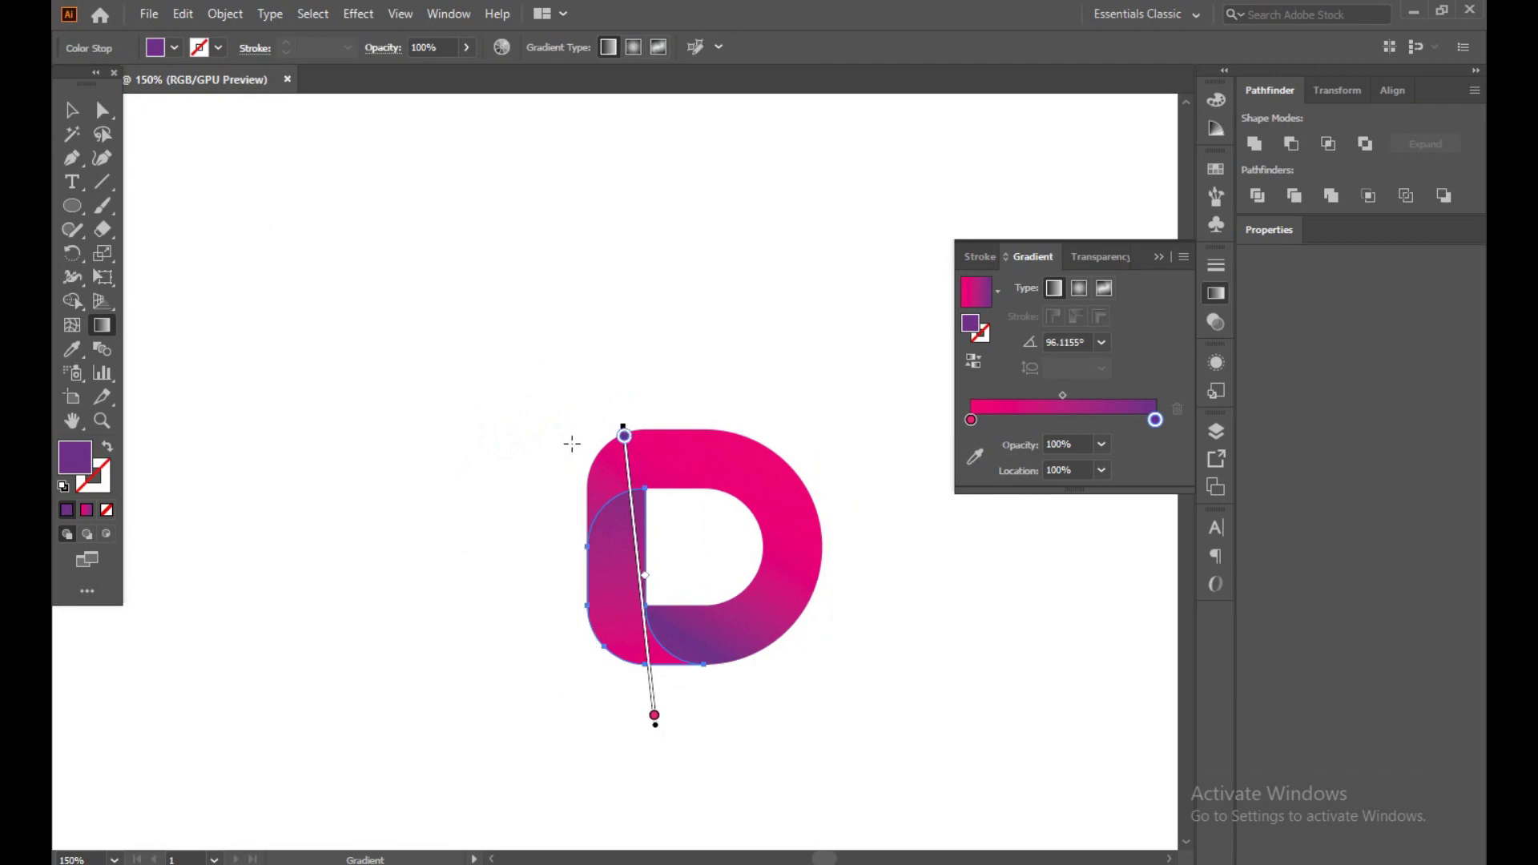
key("v")
left_click(503, 479)
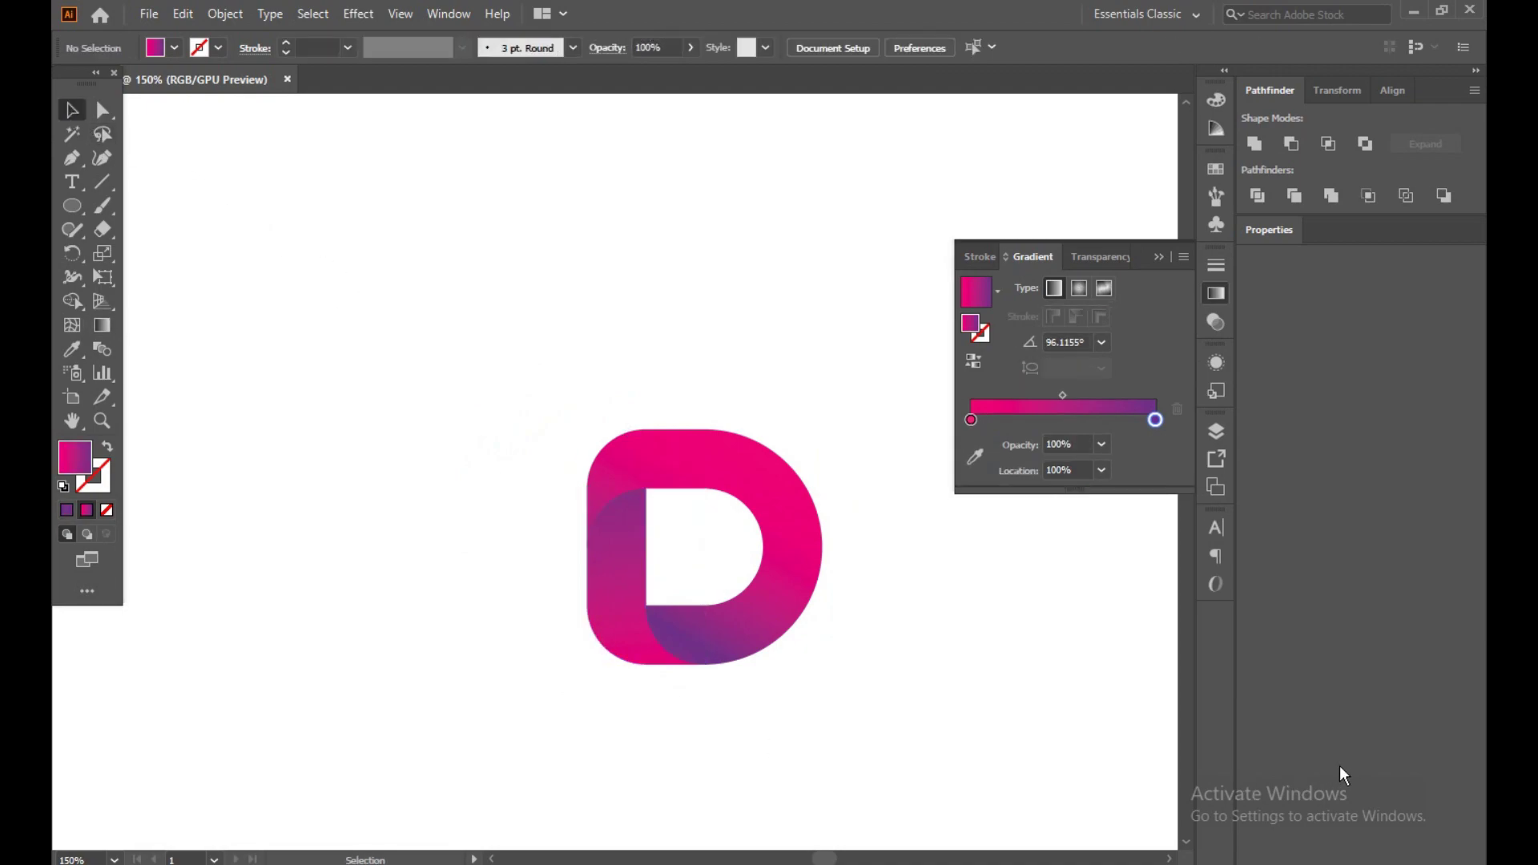
Step: Move the purple stop of the vertical bar's gradient to about 75%, shift the midpoint toward purple, and deselect the bar
left_click(603, 534)
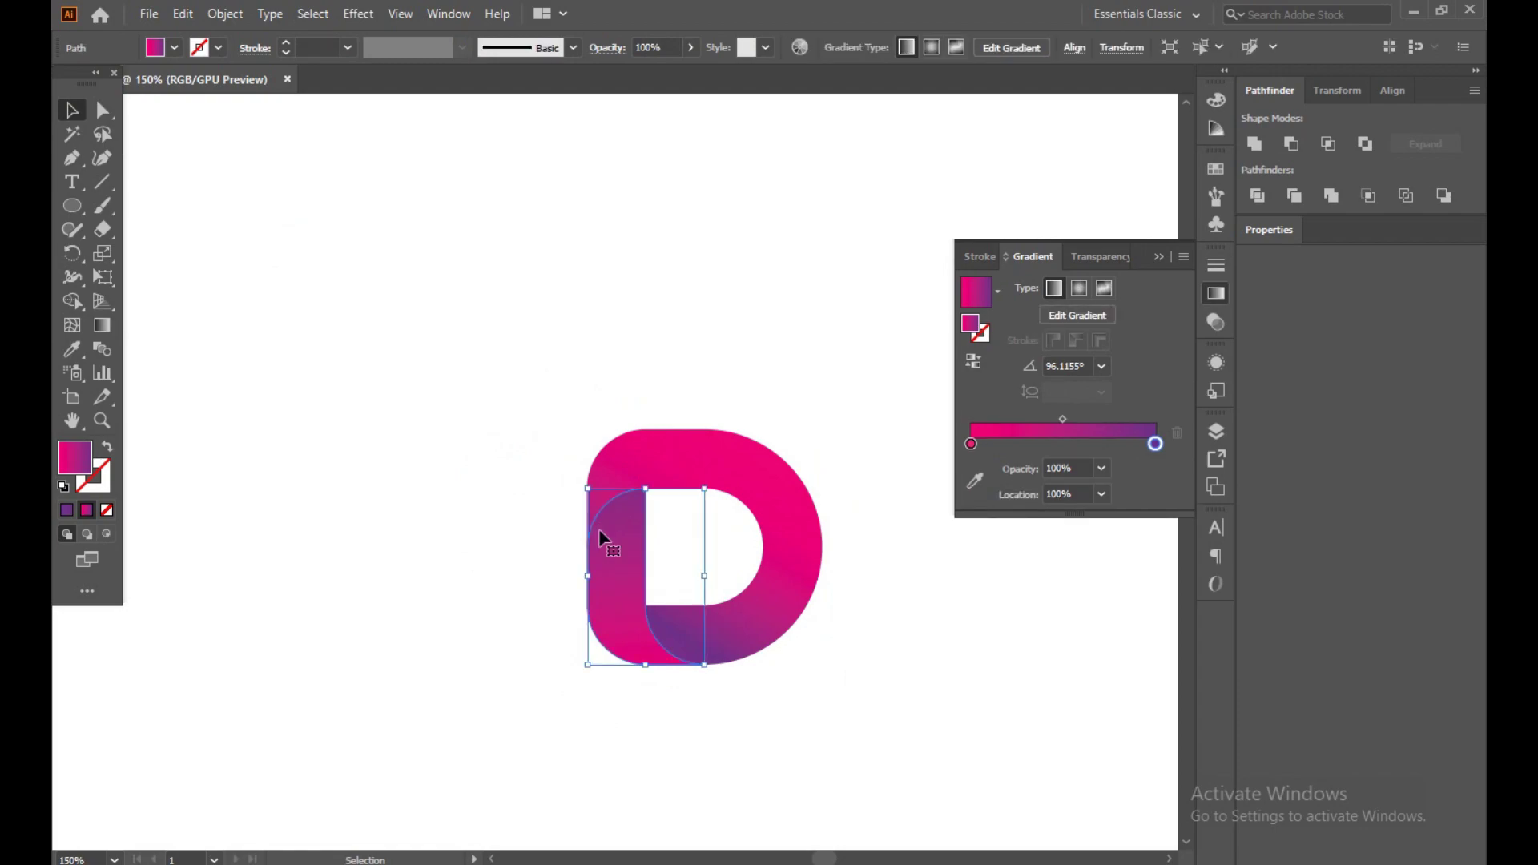
left_click_drag(1156, 444, 1121, 445)
left_click_drag(1046, 418, 1111, 445)
left_click(358, 242)
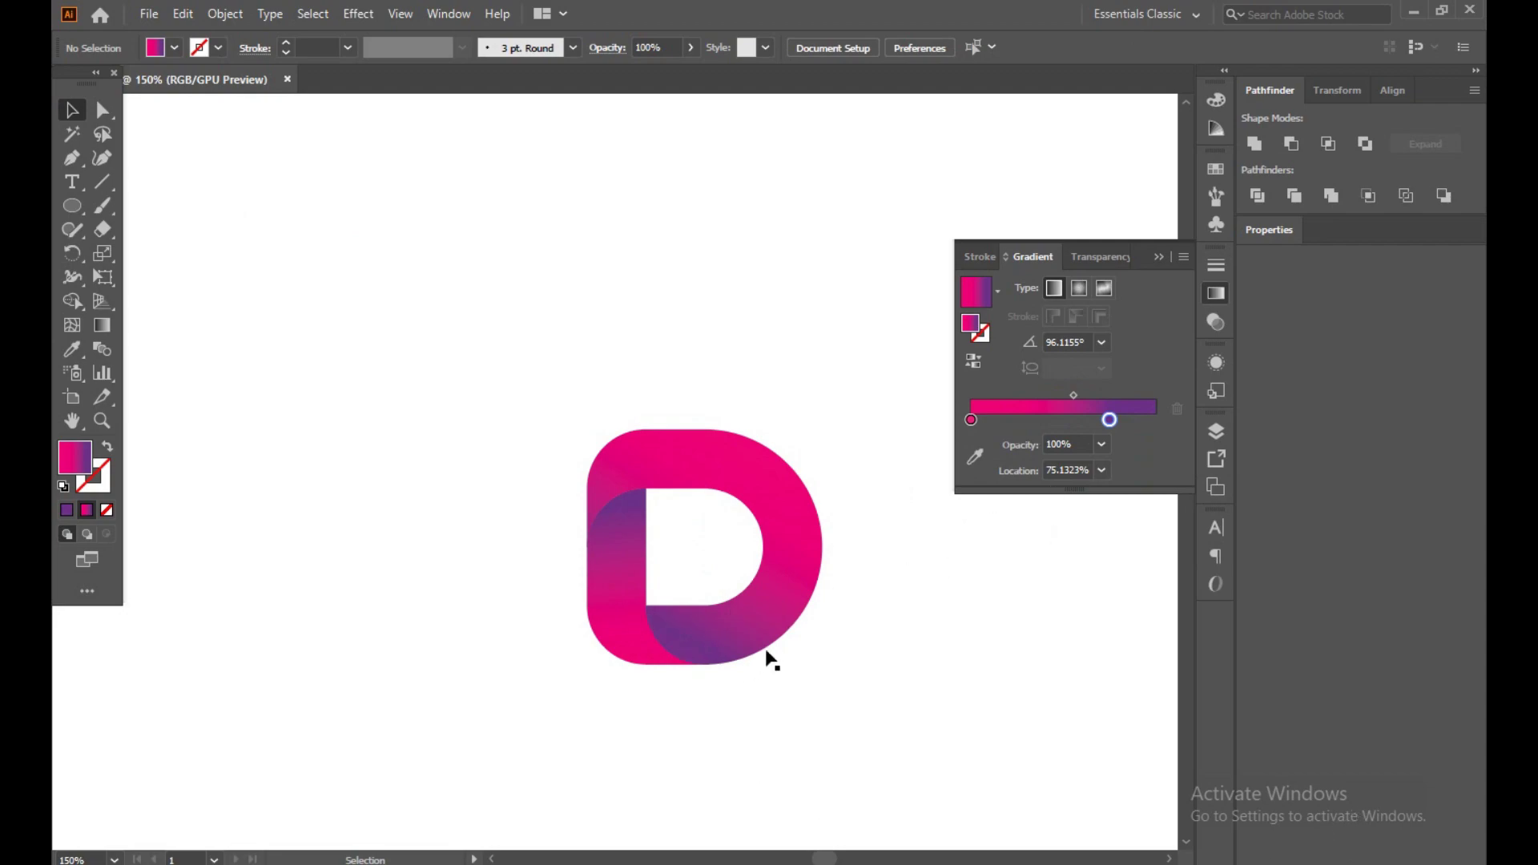
Step: Move the purple stop of the curved stroke's gradient closer to the gradient's end
left_click(779, 625)
left_click_drag(1124, 446, 1135, 450)
mouse_move(1130, 444)
left_mouse_down()
mouse_move(1180, 445)
mouse_move(1127, 453)
mouse_move(1146, 456)
left_mouse_up()
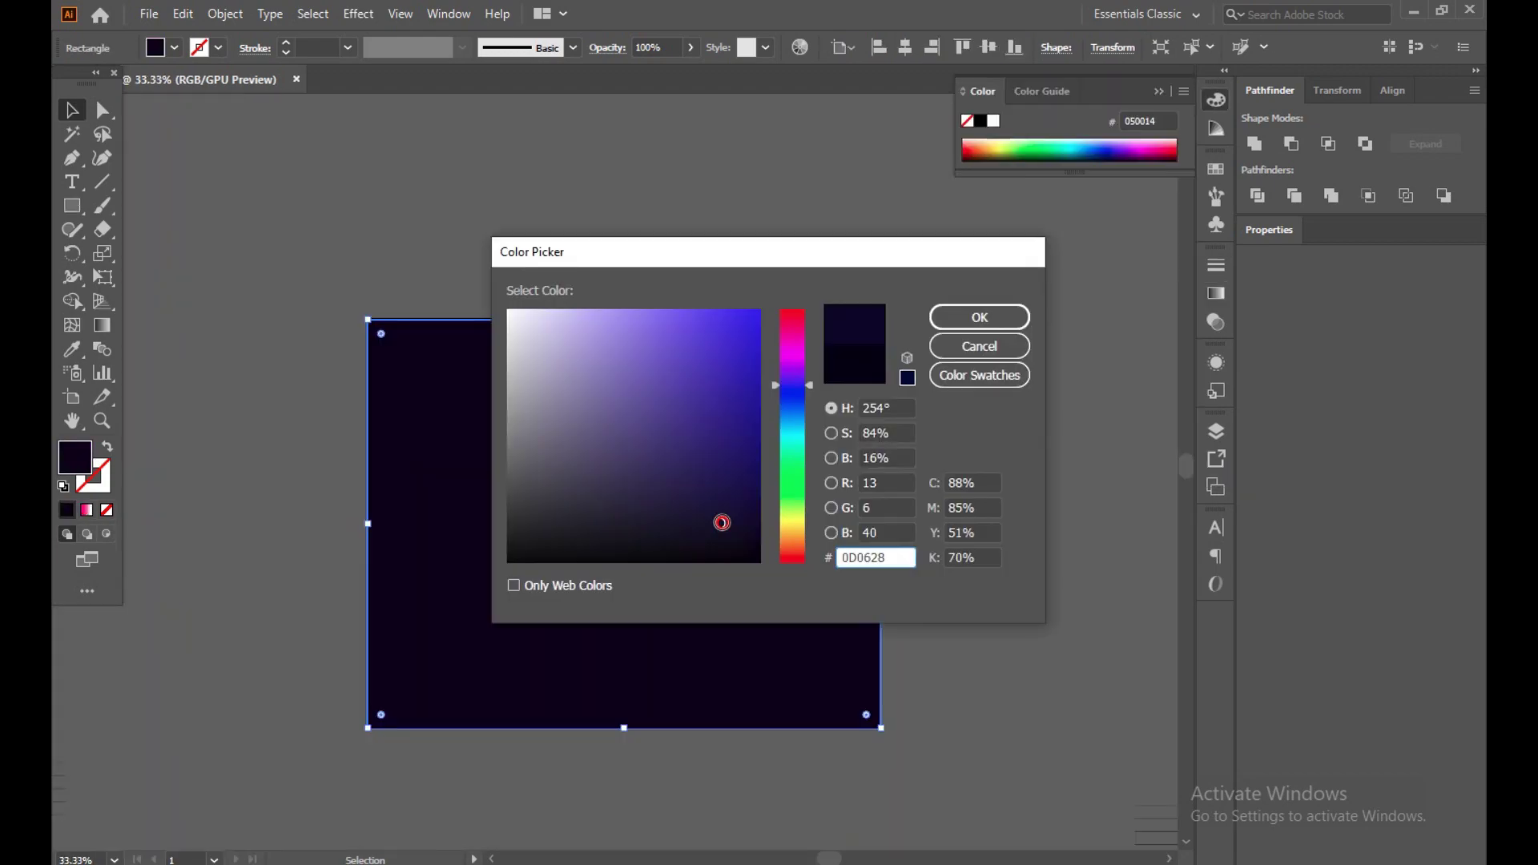
Step: Fill the background rectangle behind the D with dark navy 0D0726 and deselect it
left_click(718, 525)
left_click(986, 317)
left_click(1056, 402)
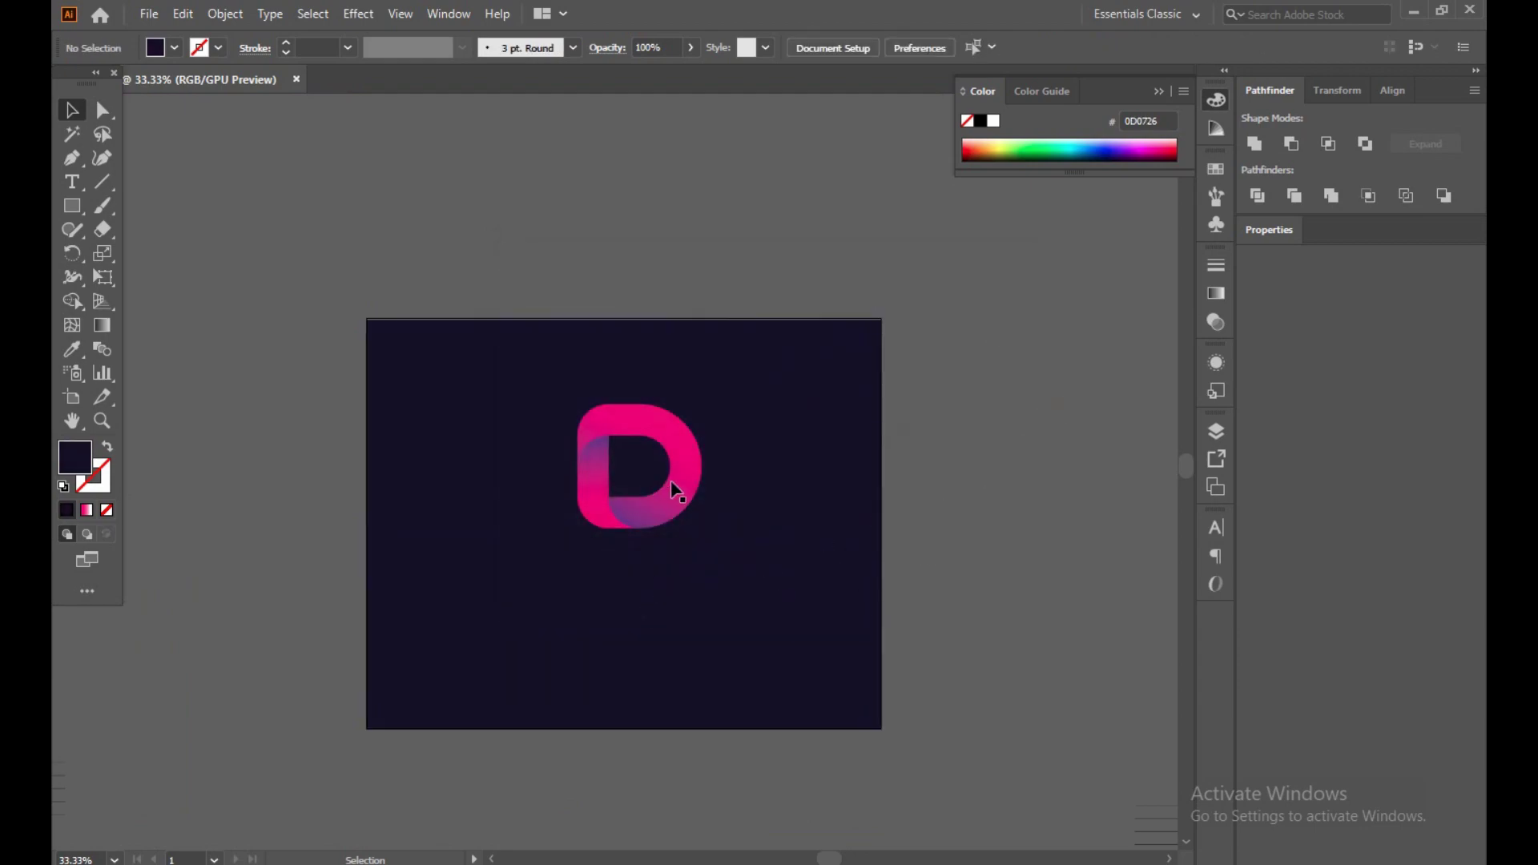
Step: Lock the dark navy background rectangle so it cannot be selected
left_click(782, 533)
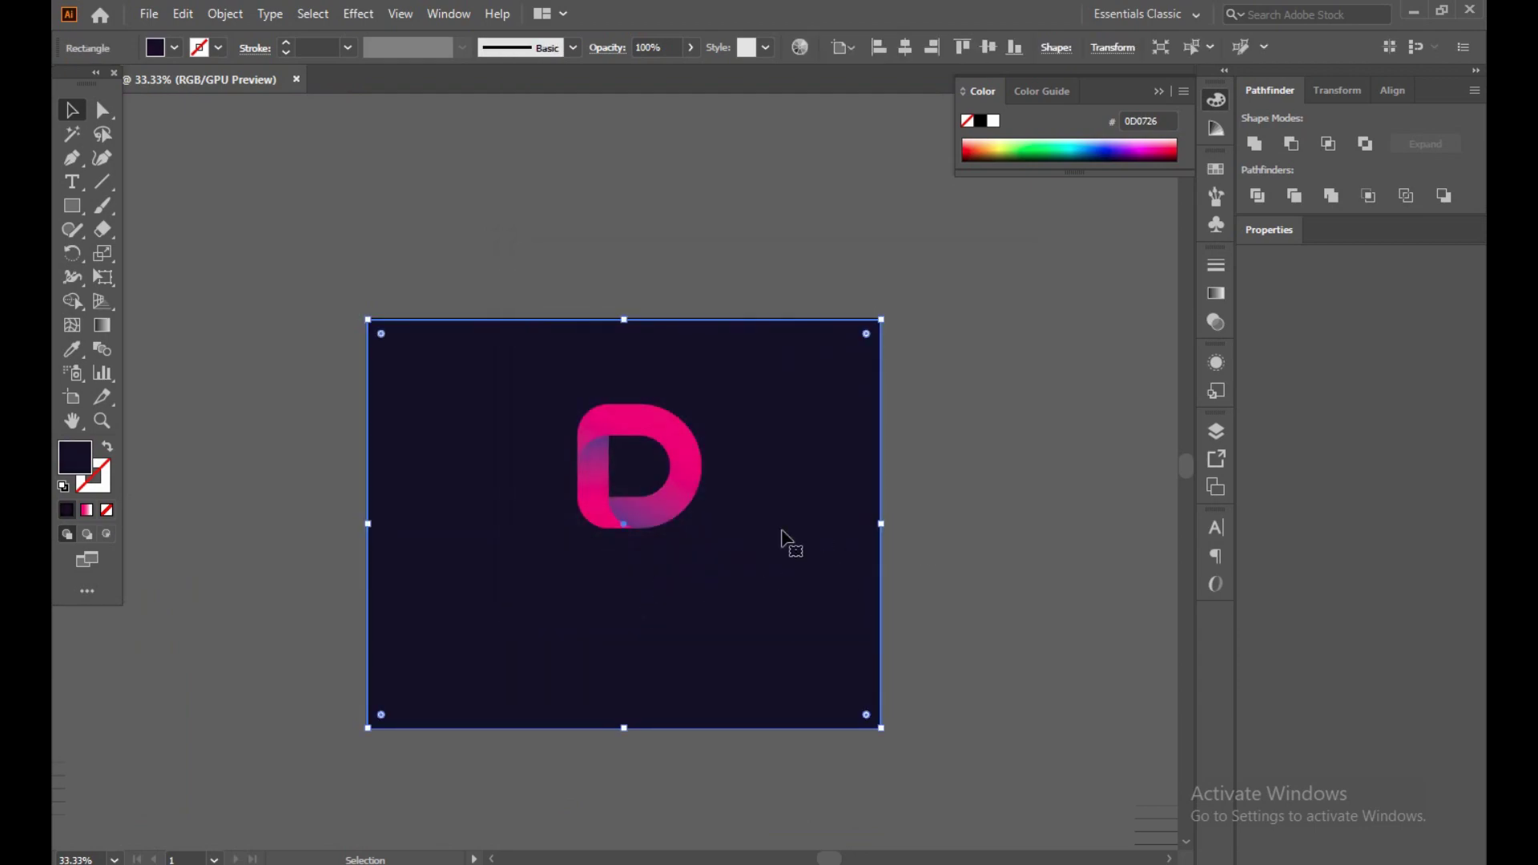
left_click(225, 14)
mouse_move(311, 152)
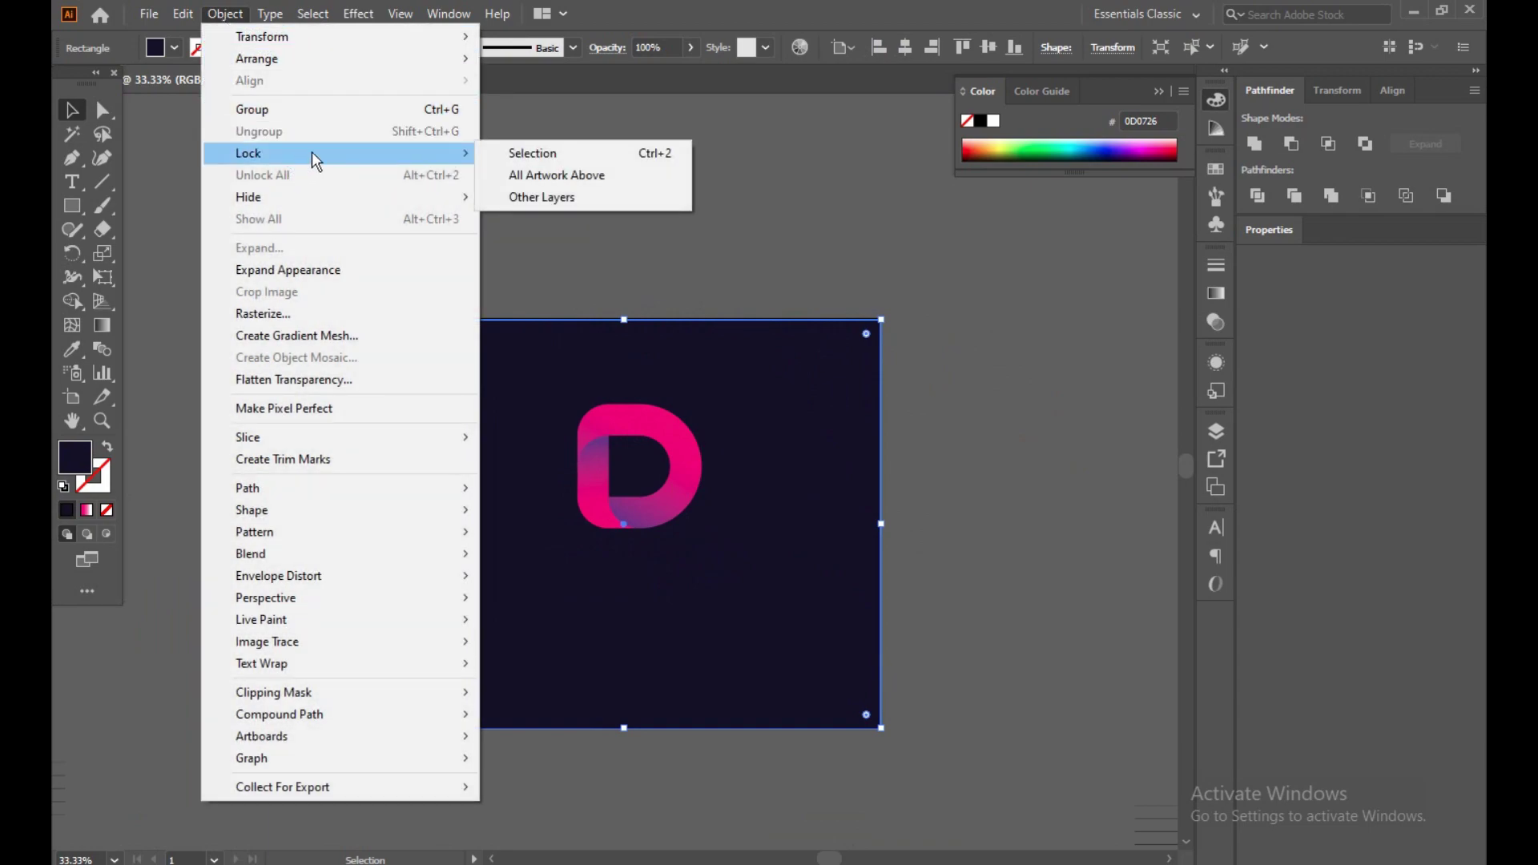
left_click(530, 153)
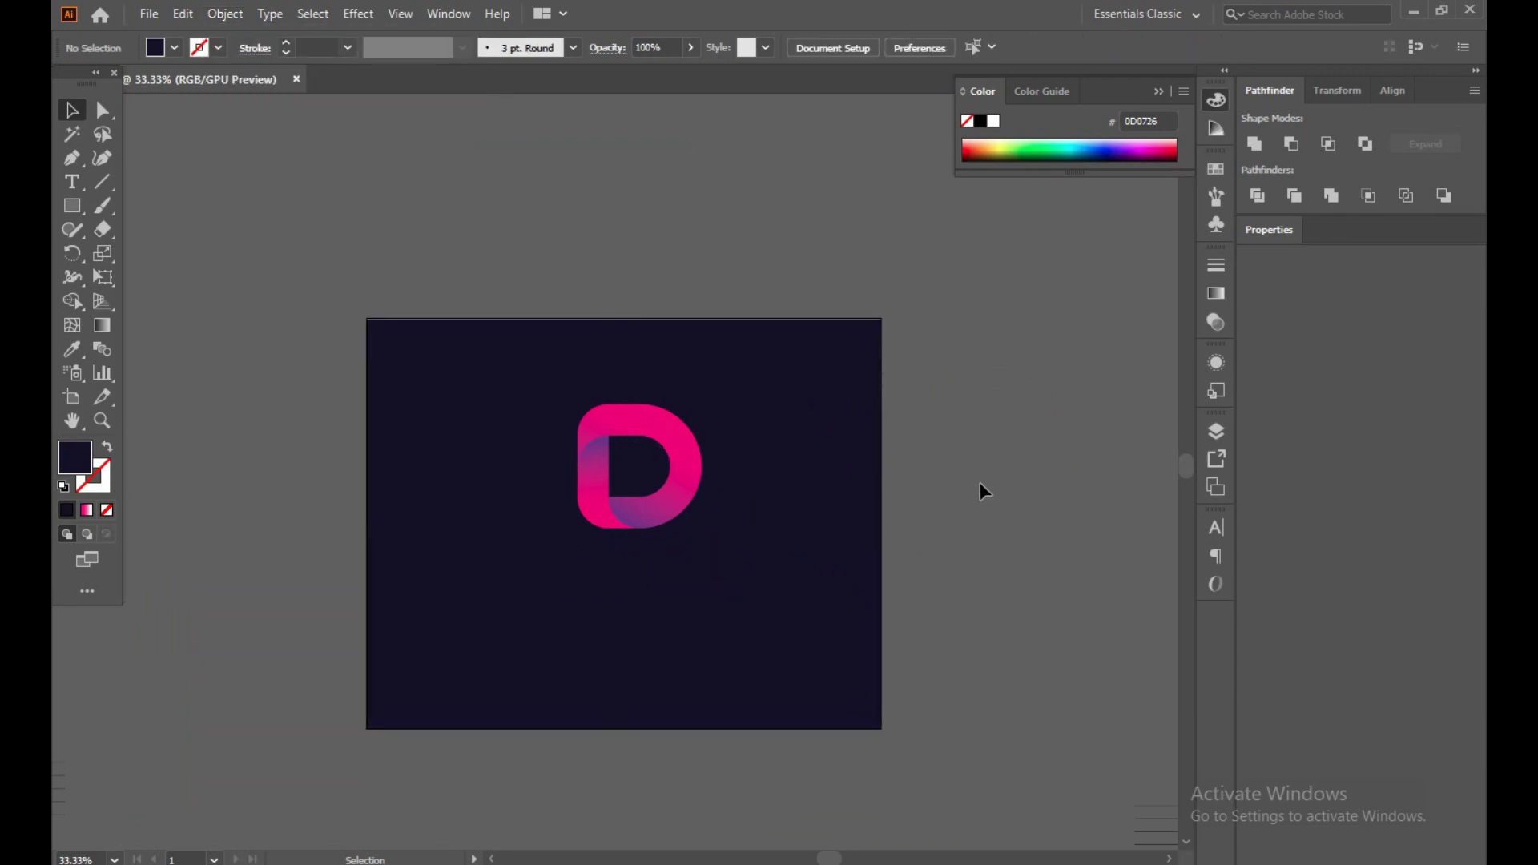
Step: Shift the D logo slightly left toward the artboard's centre, deselect it, and switch to the Ellipse tool
mouse_move(617, 524)
left_mouse_down()
mouse_move(593, 540)
mouse_move(636, 526)
mouse_move(618, 515)
mouse_move(642, 531)
mouse_move(624, 517)
left_mouse_up()
left_click(1008, 539)
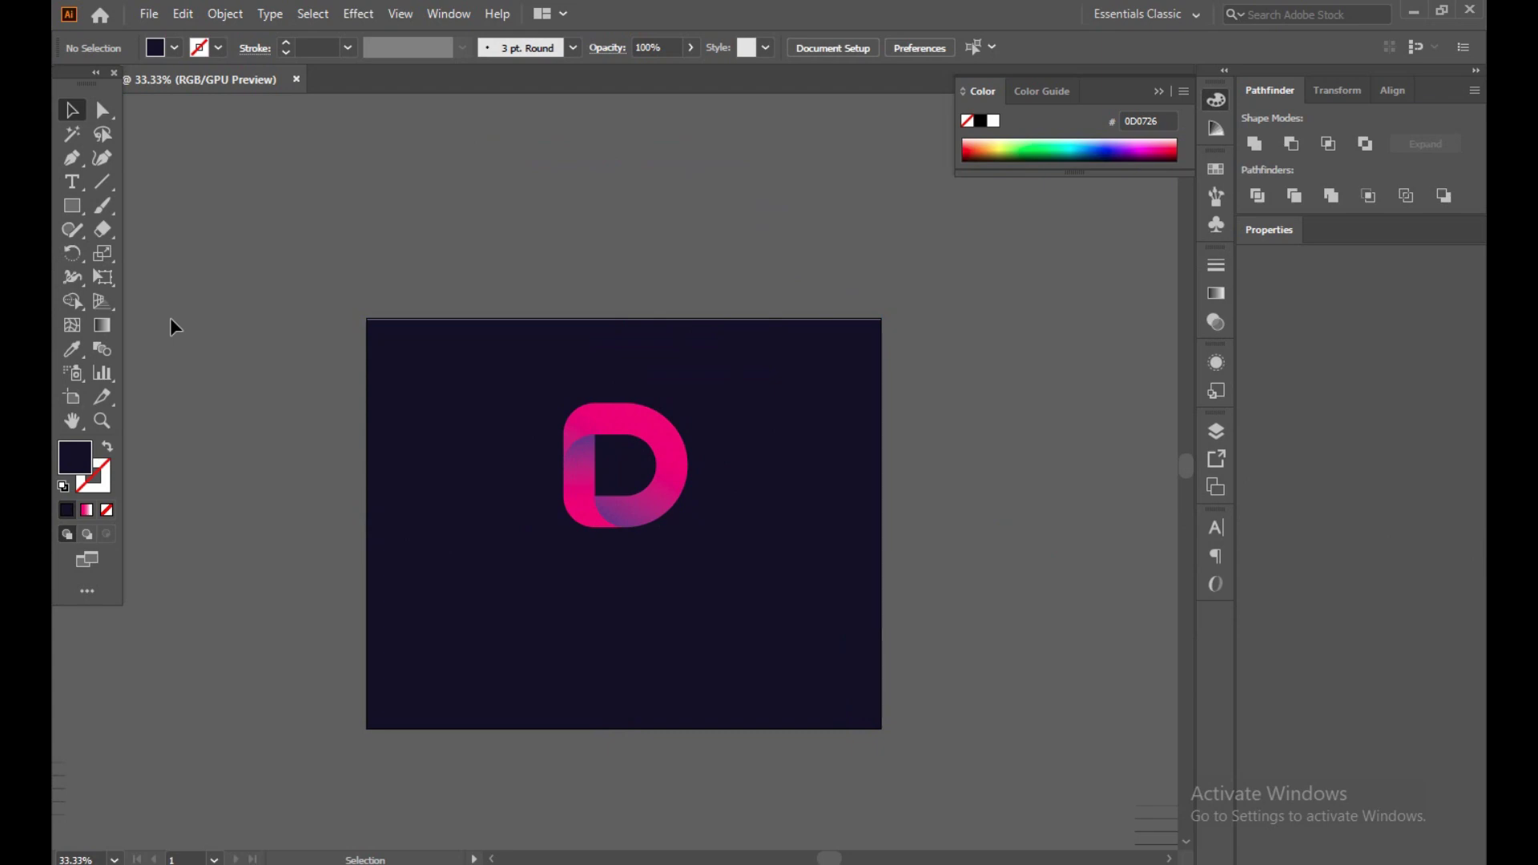
left_click_drag(70, 204, 152, 253)
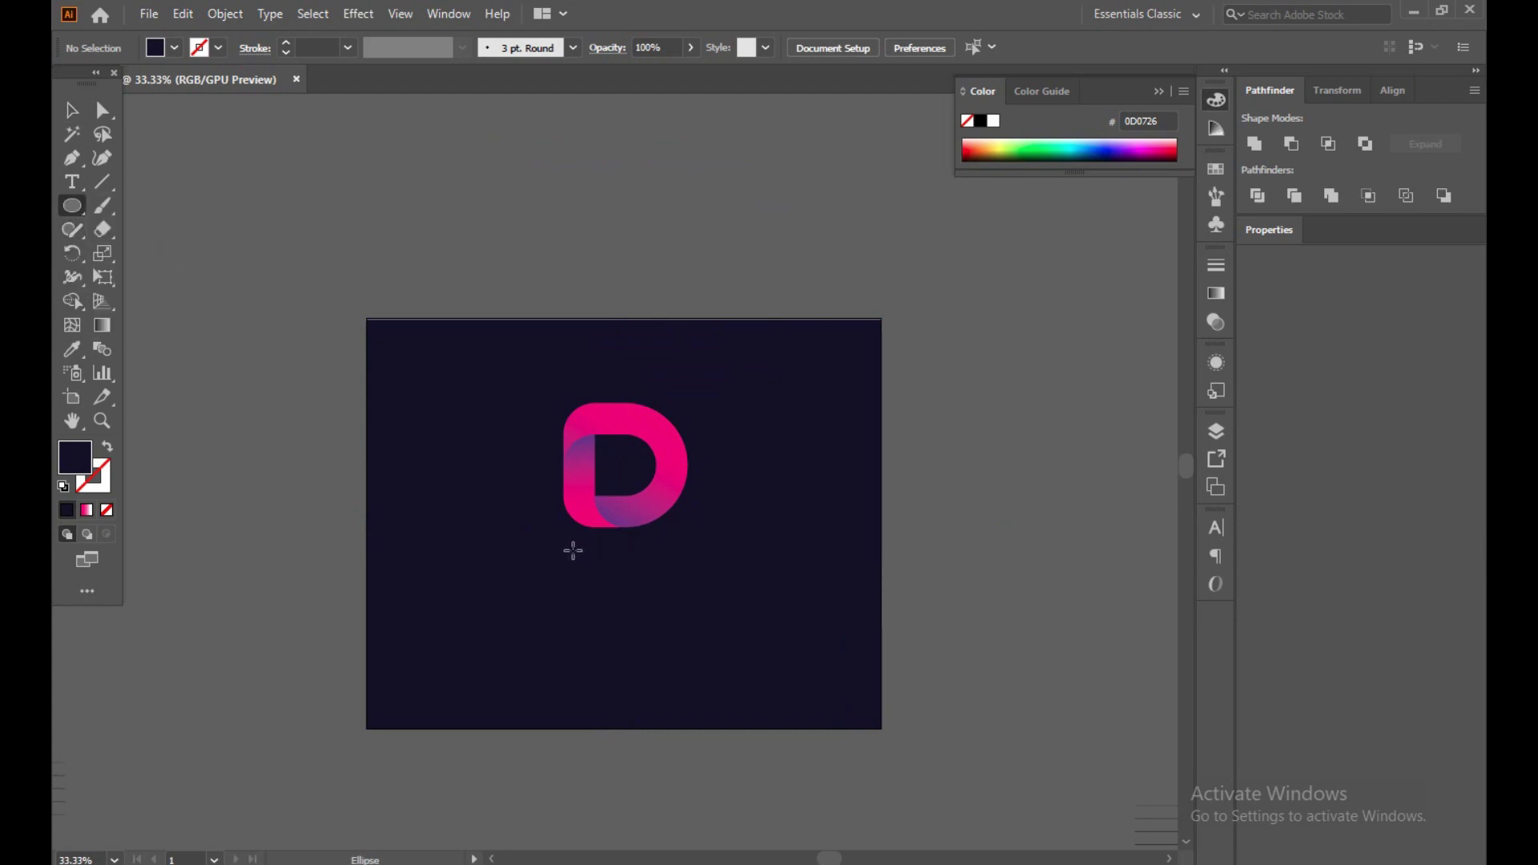
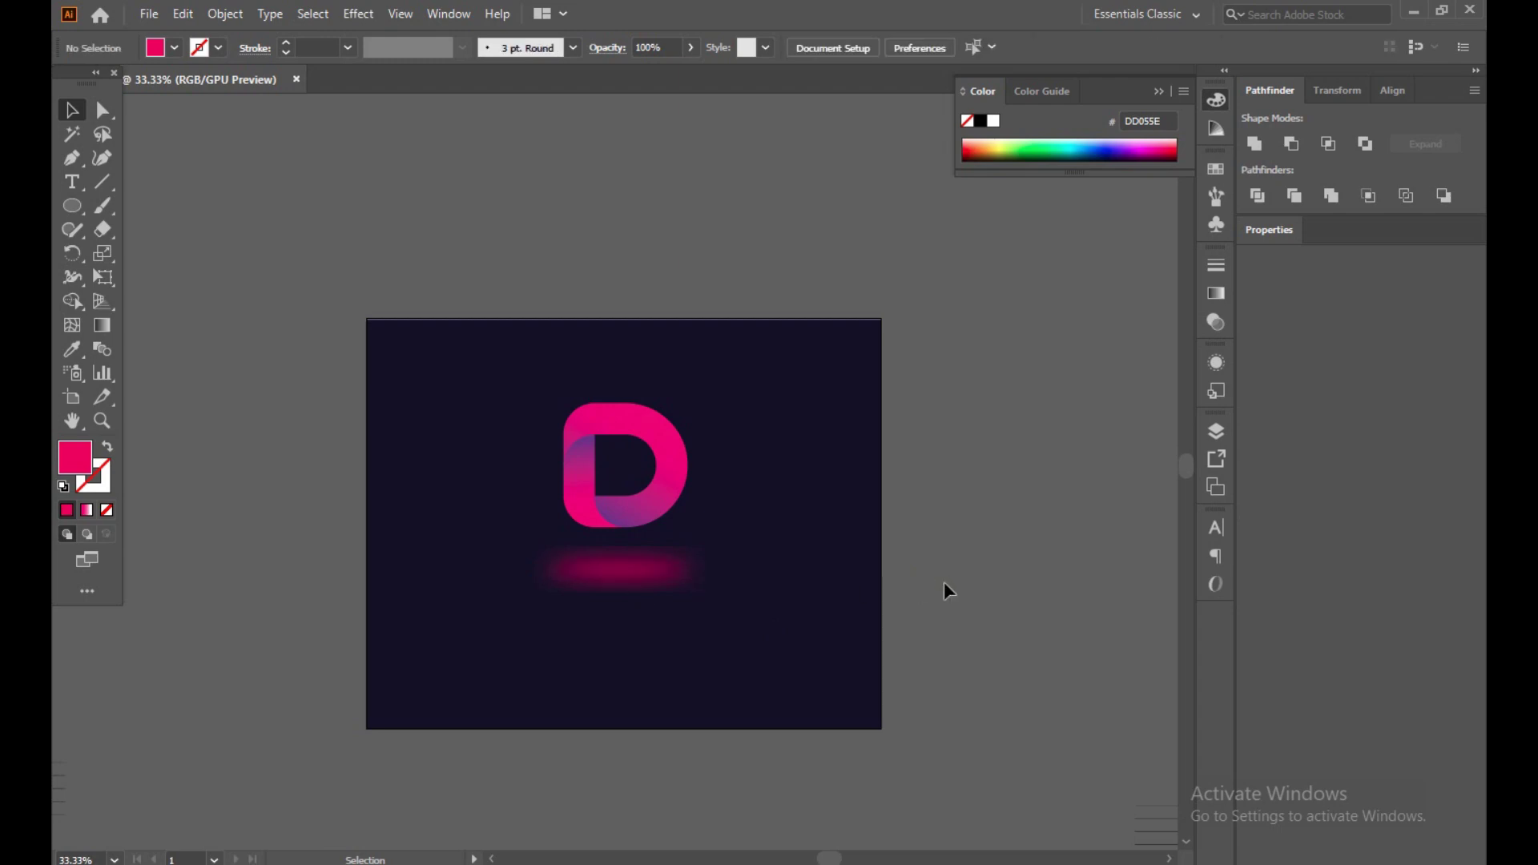
Step: Move the blurred pink ellipse slightly lower beneath the D, and reposition the D centered above it
left_click_drag(632, 587, 636, 593)
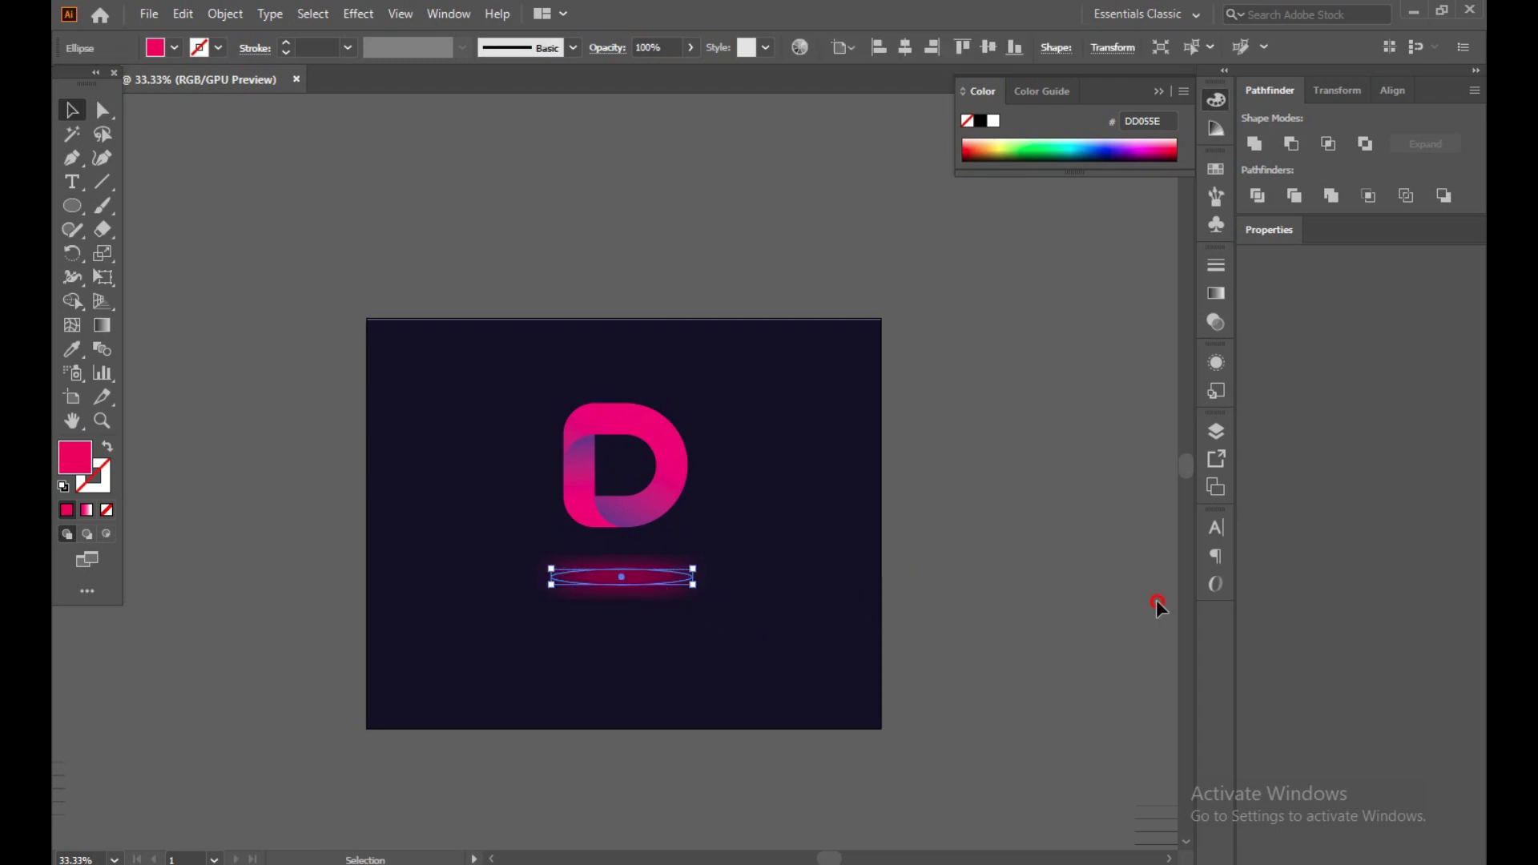
left_click(1157, 608)
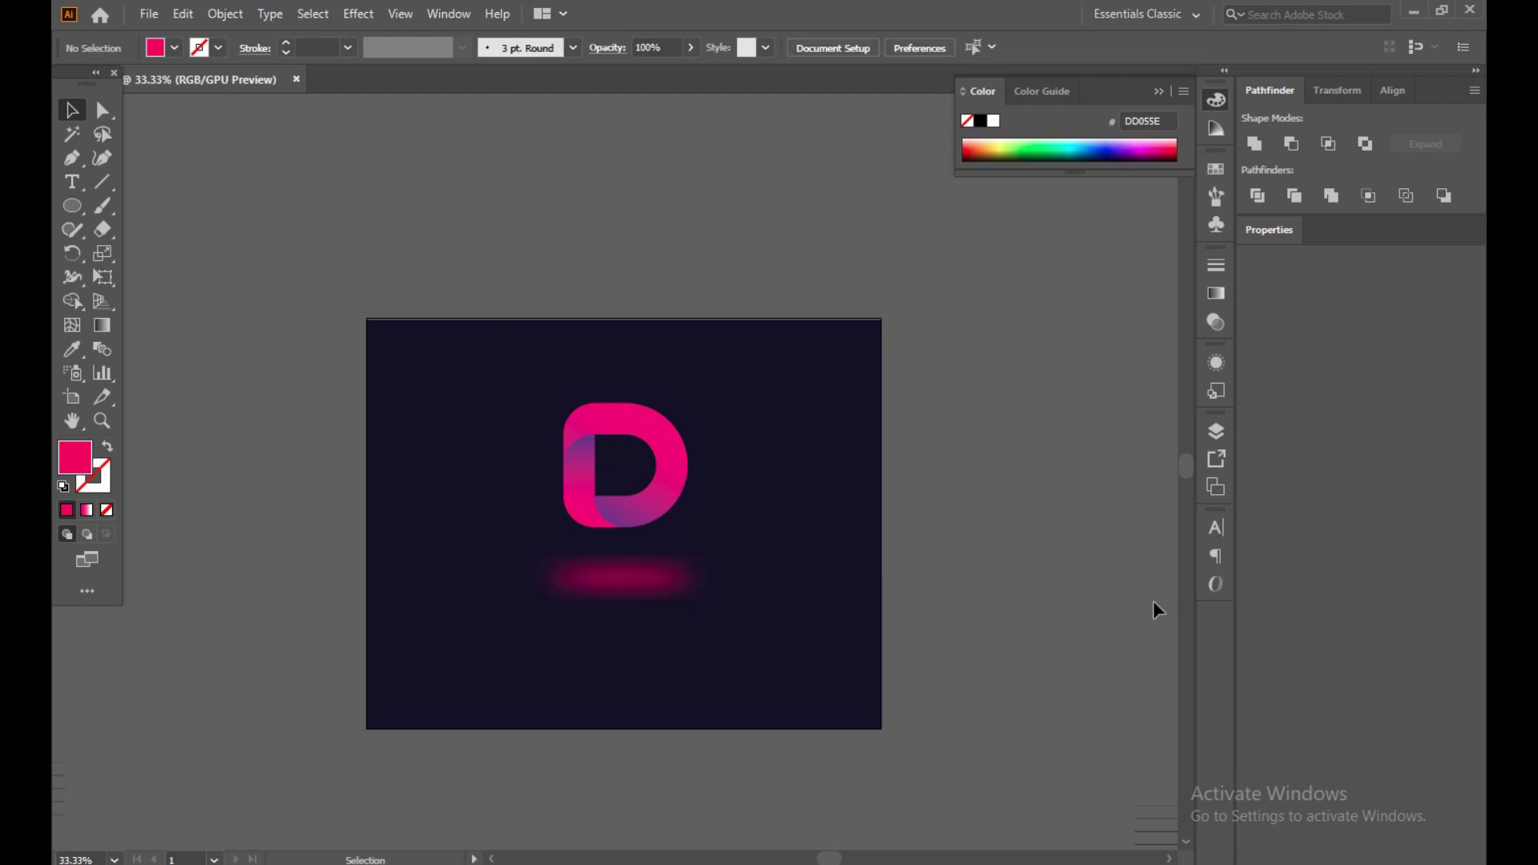
left_click(661, 516)
left_click_drag(664, 517, 671, 530)
left_click(1106, 532)
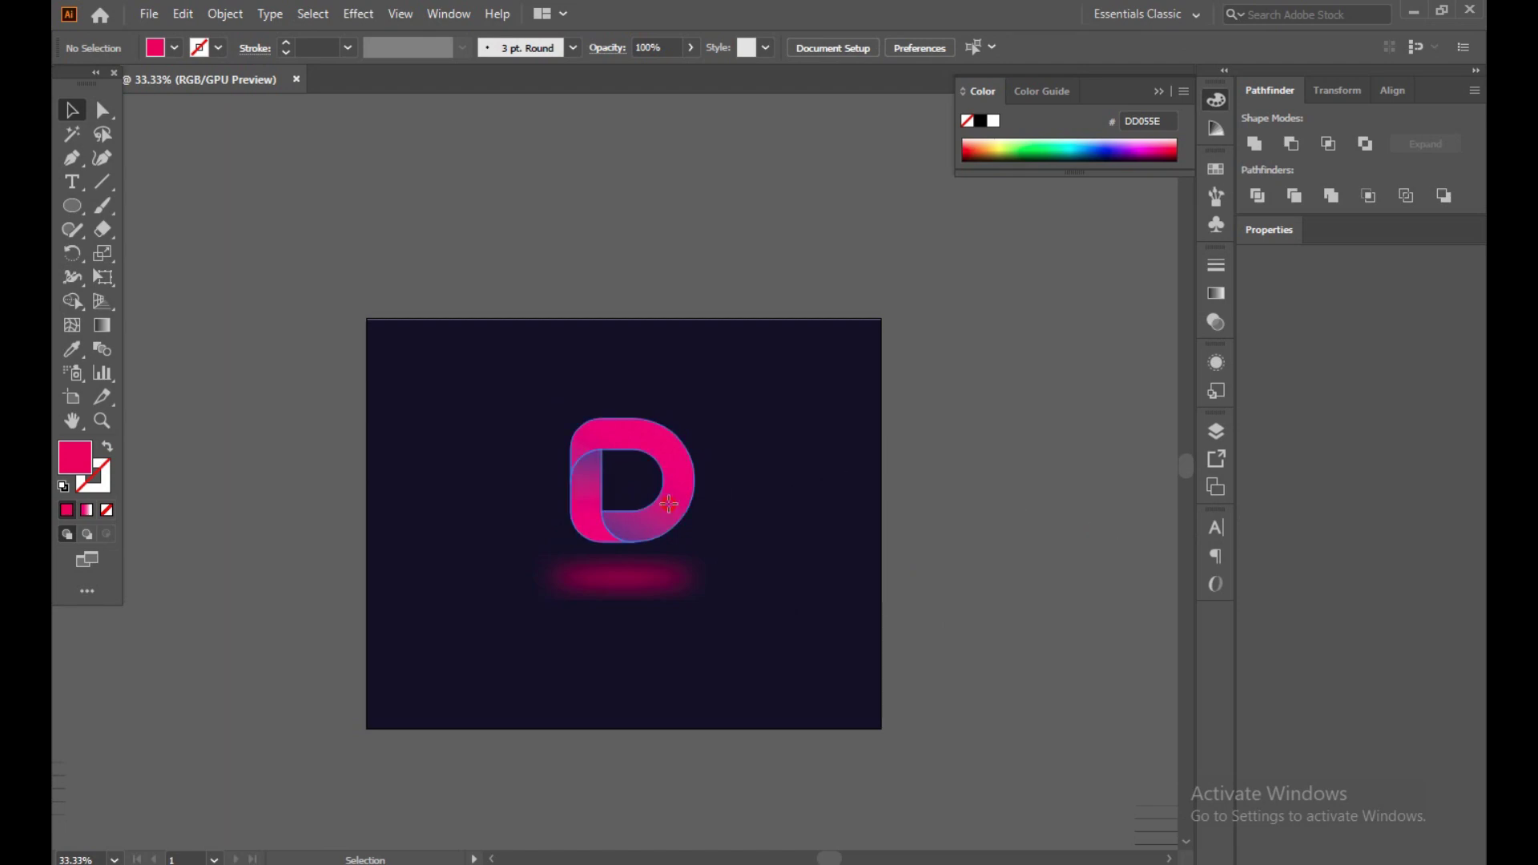
left_click_drag(668, 502, 666, 489)
left_click(1217, 529)
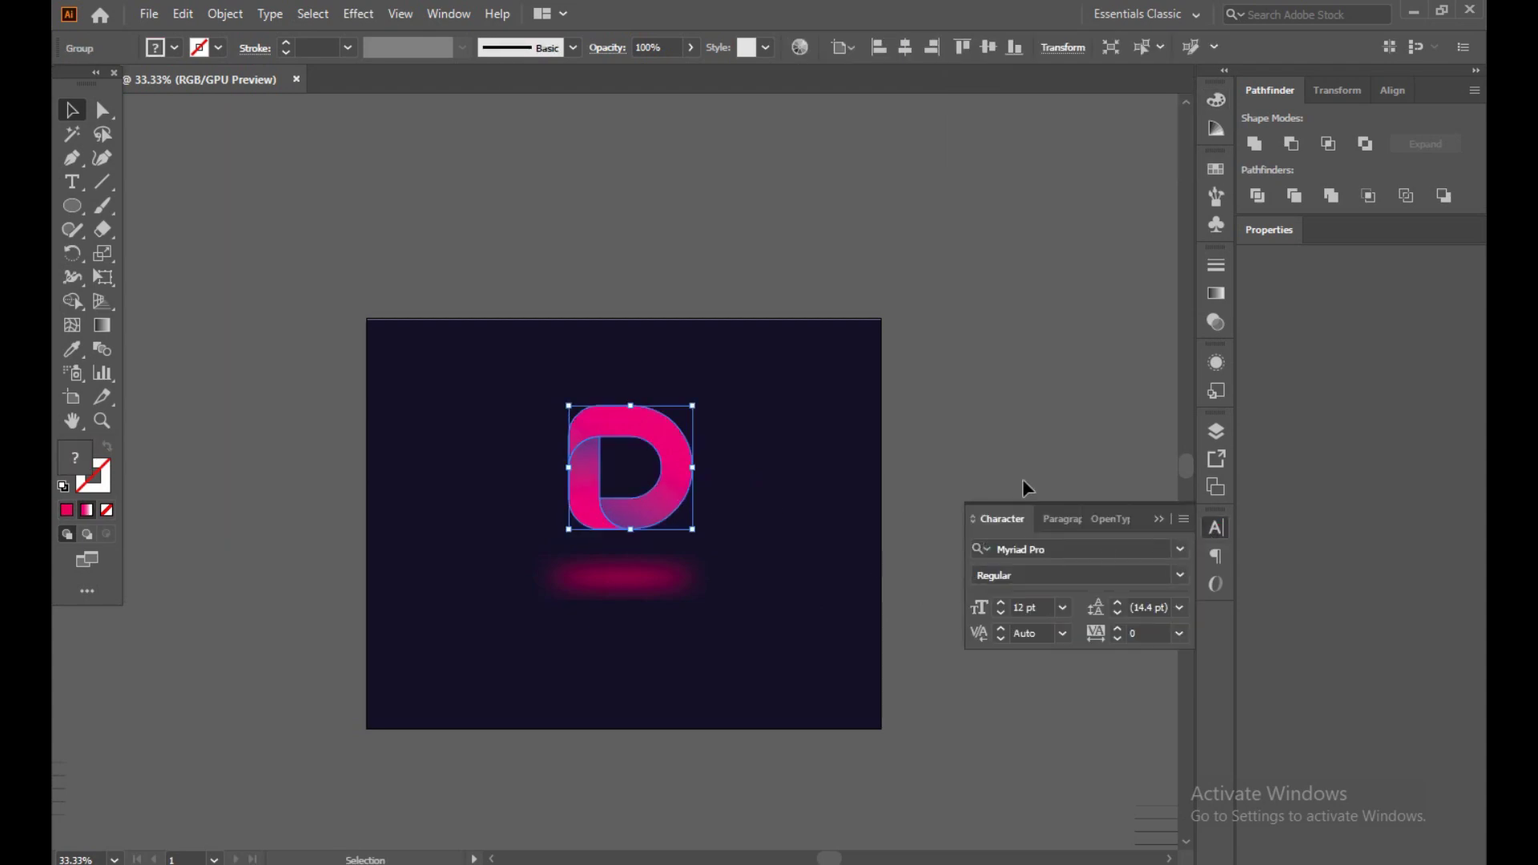
left_click(960, 387)
left_click(987, 467)
left_click(1153, 533)
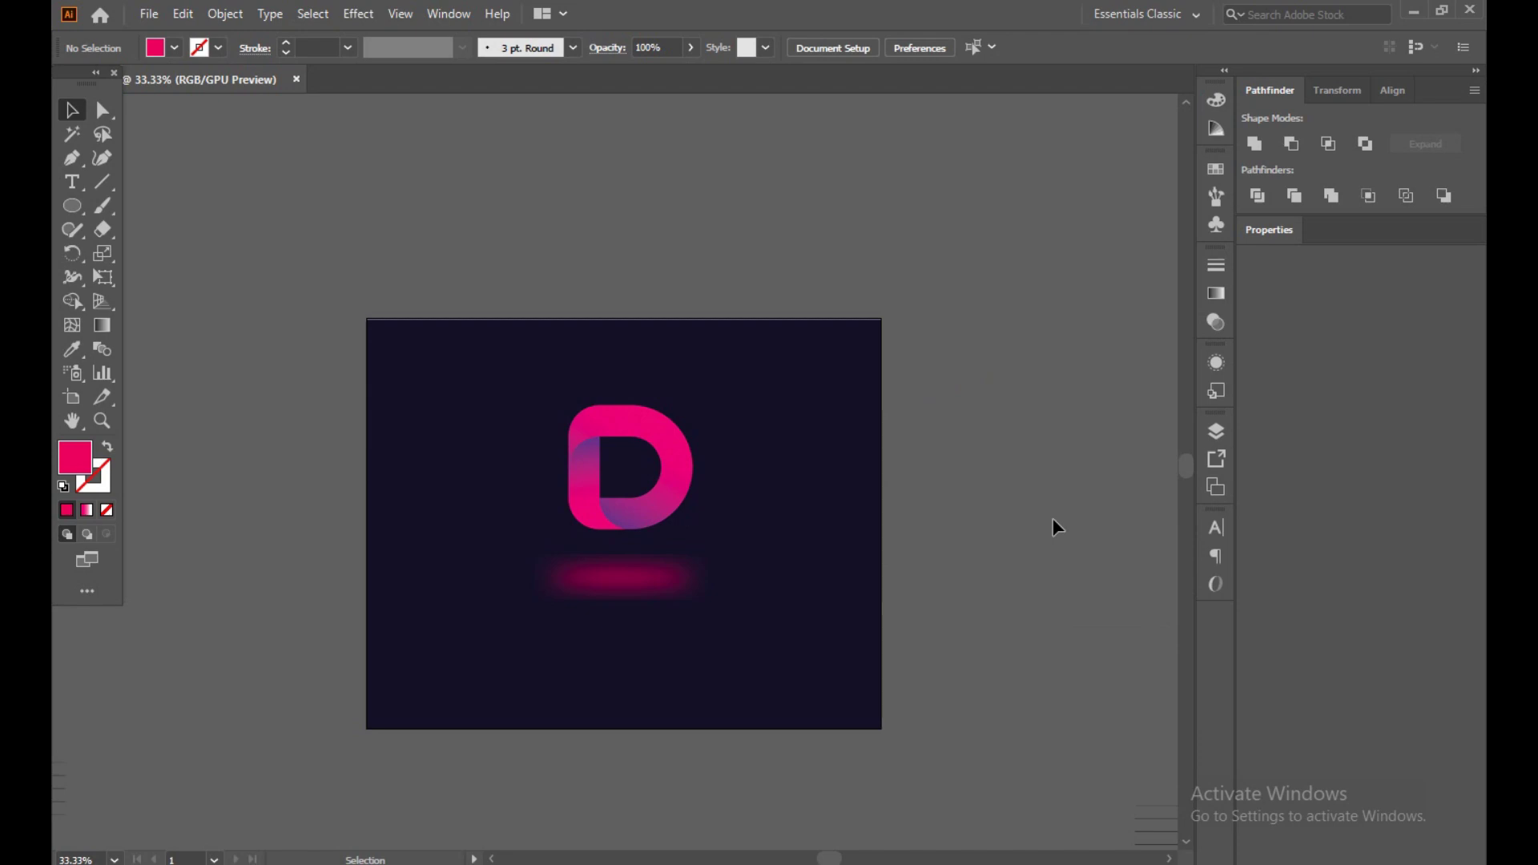
Step: Ungroup the D logo into its separate vertical bar and curved stroke
left_click(642, 589)
left_click(664, 468)
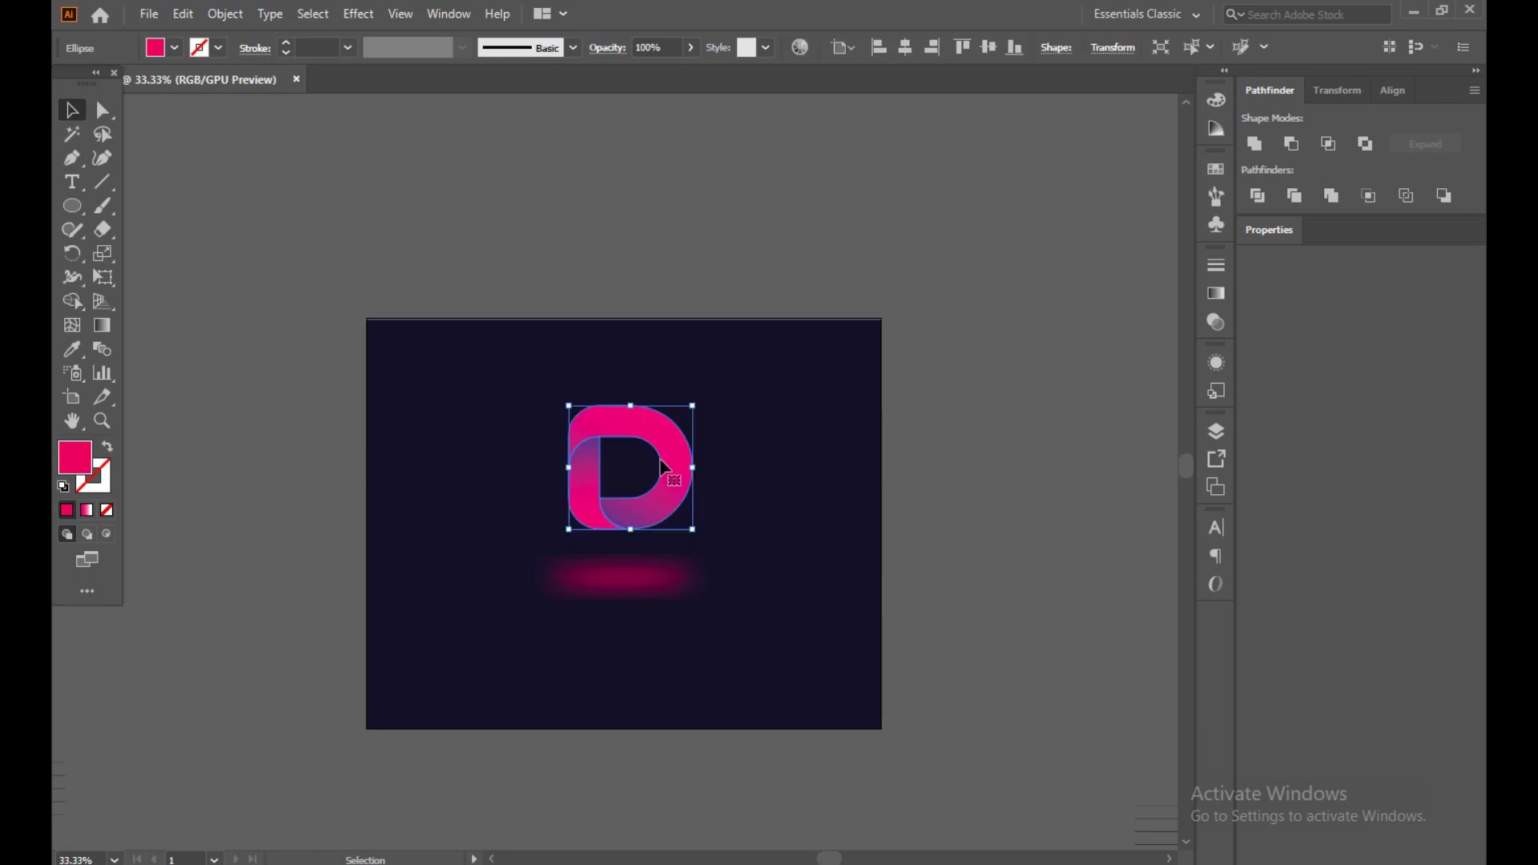
right_click(665, 468)
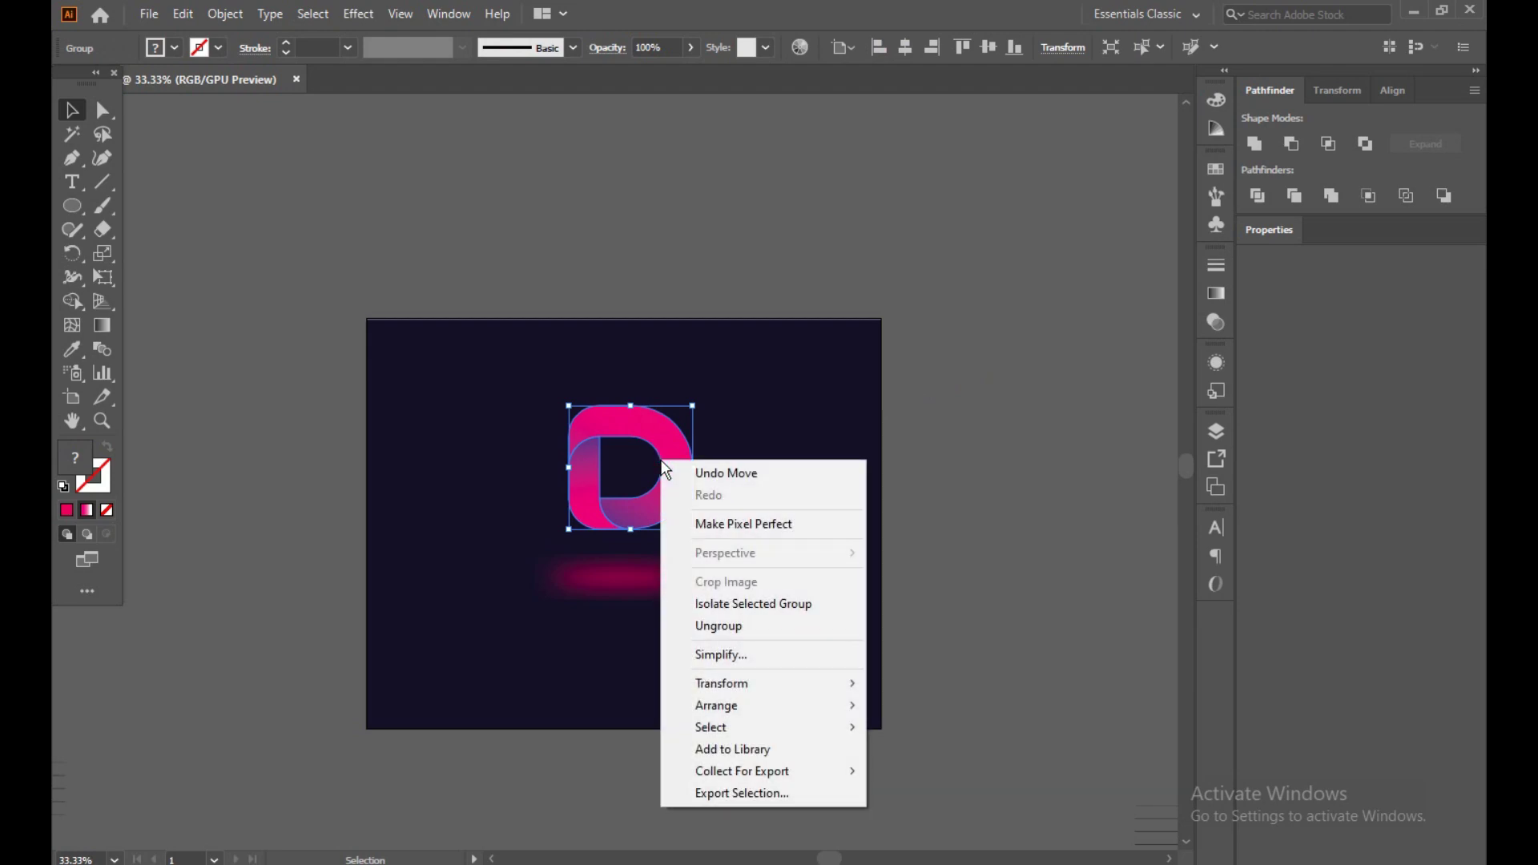
left_click(702, 626)
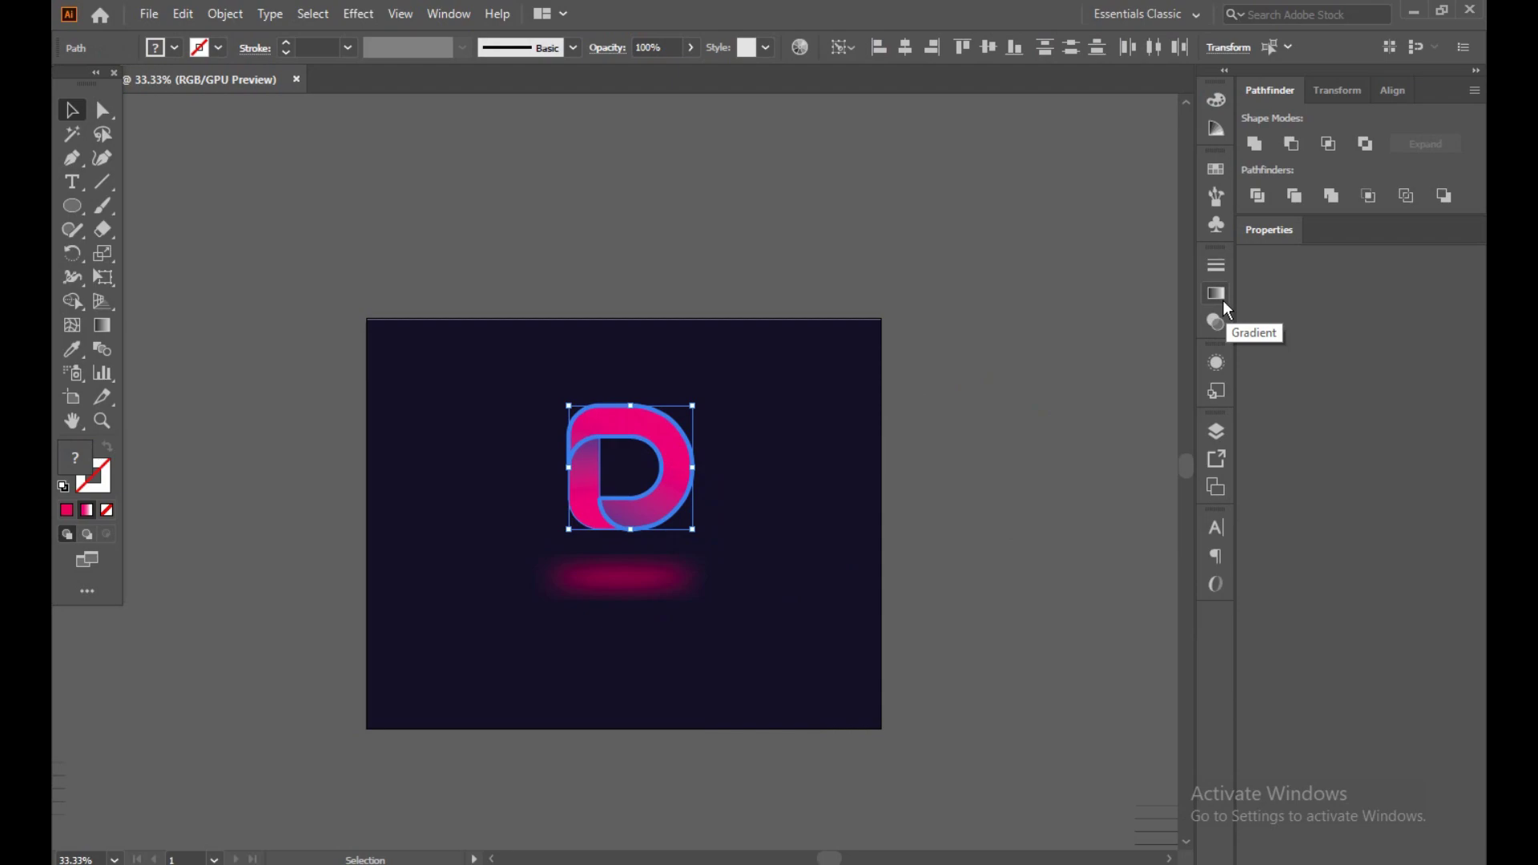
Step: Change the curved stroke's gradient to run from pink to black and adjust the midpoint between the two colors
left_click(990, 454)
left_click(689, 463)
key("ctrl+F9")
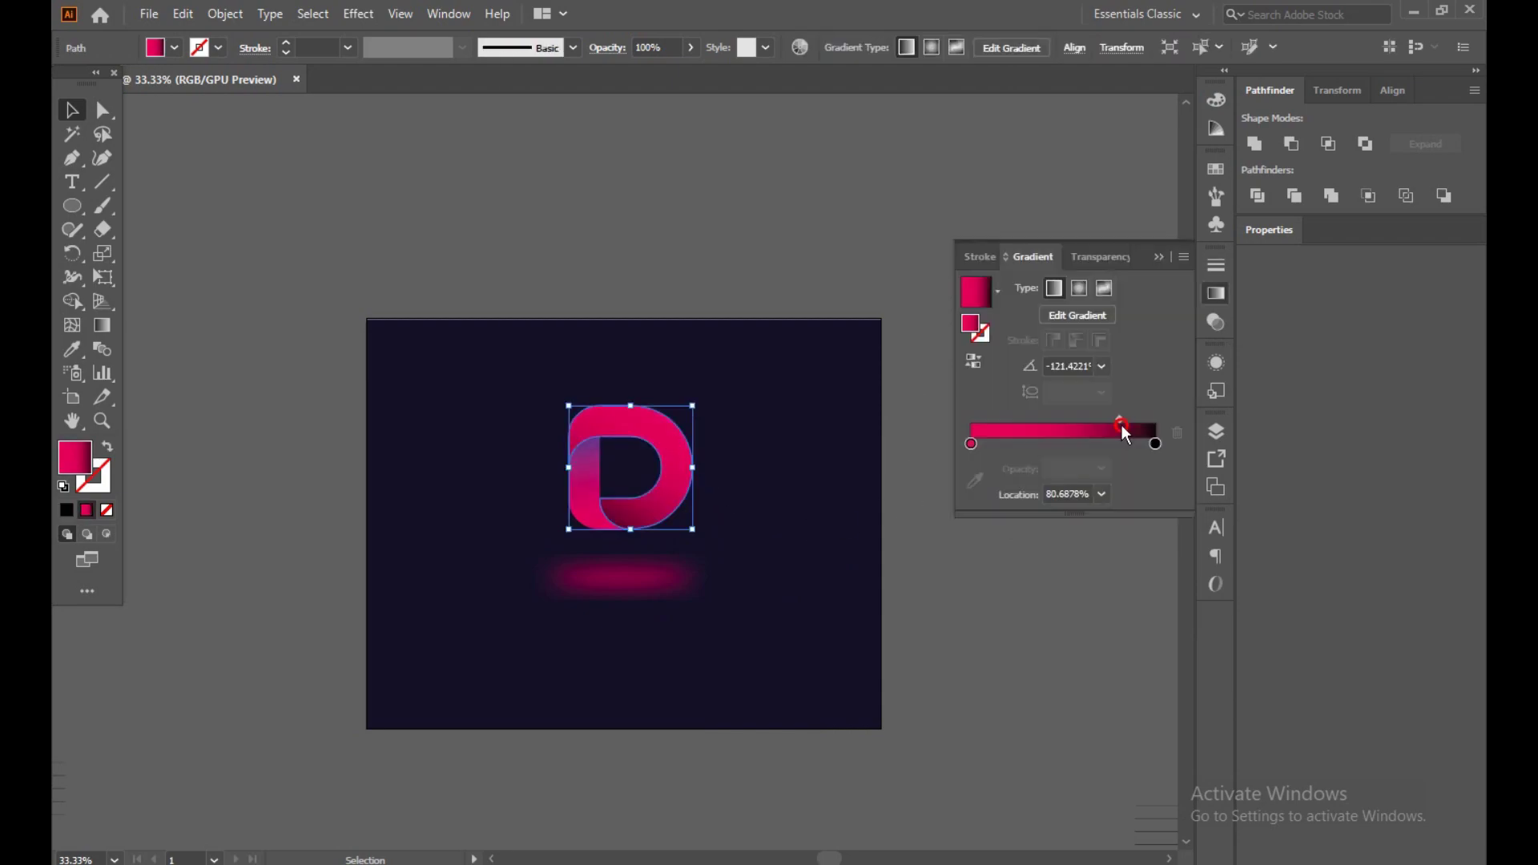
left_click(1120, 426)
Step: Move the end stop of the vertical bar's gradient to about 98.9%, recolor it from purple to black, and deselect the bar
left_click(581, 490)
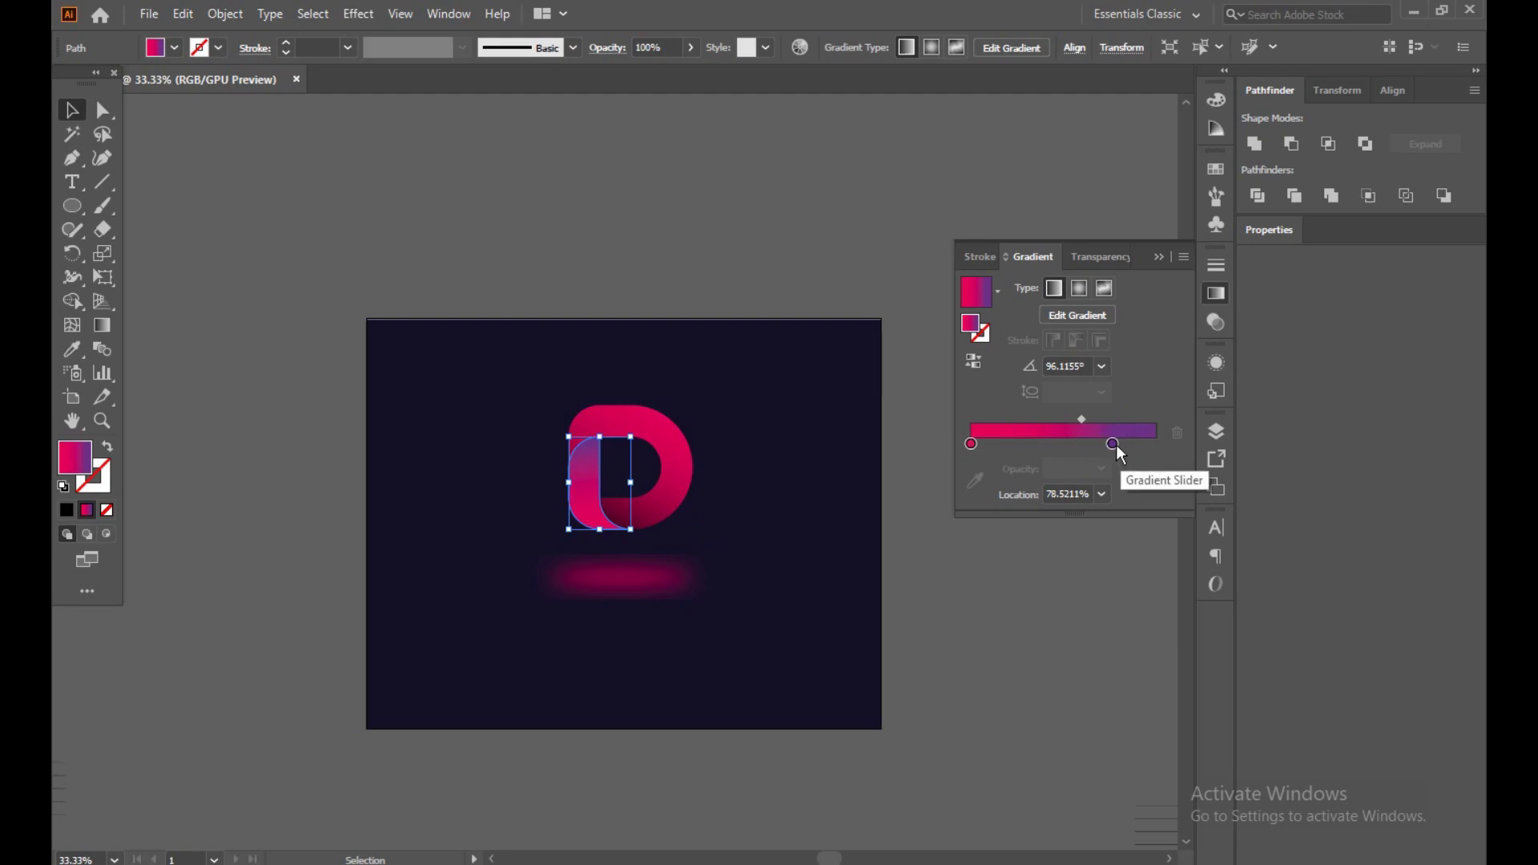
left_click_drag(1114, 444, 1155, 445)
double_click(1153, 443)
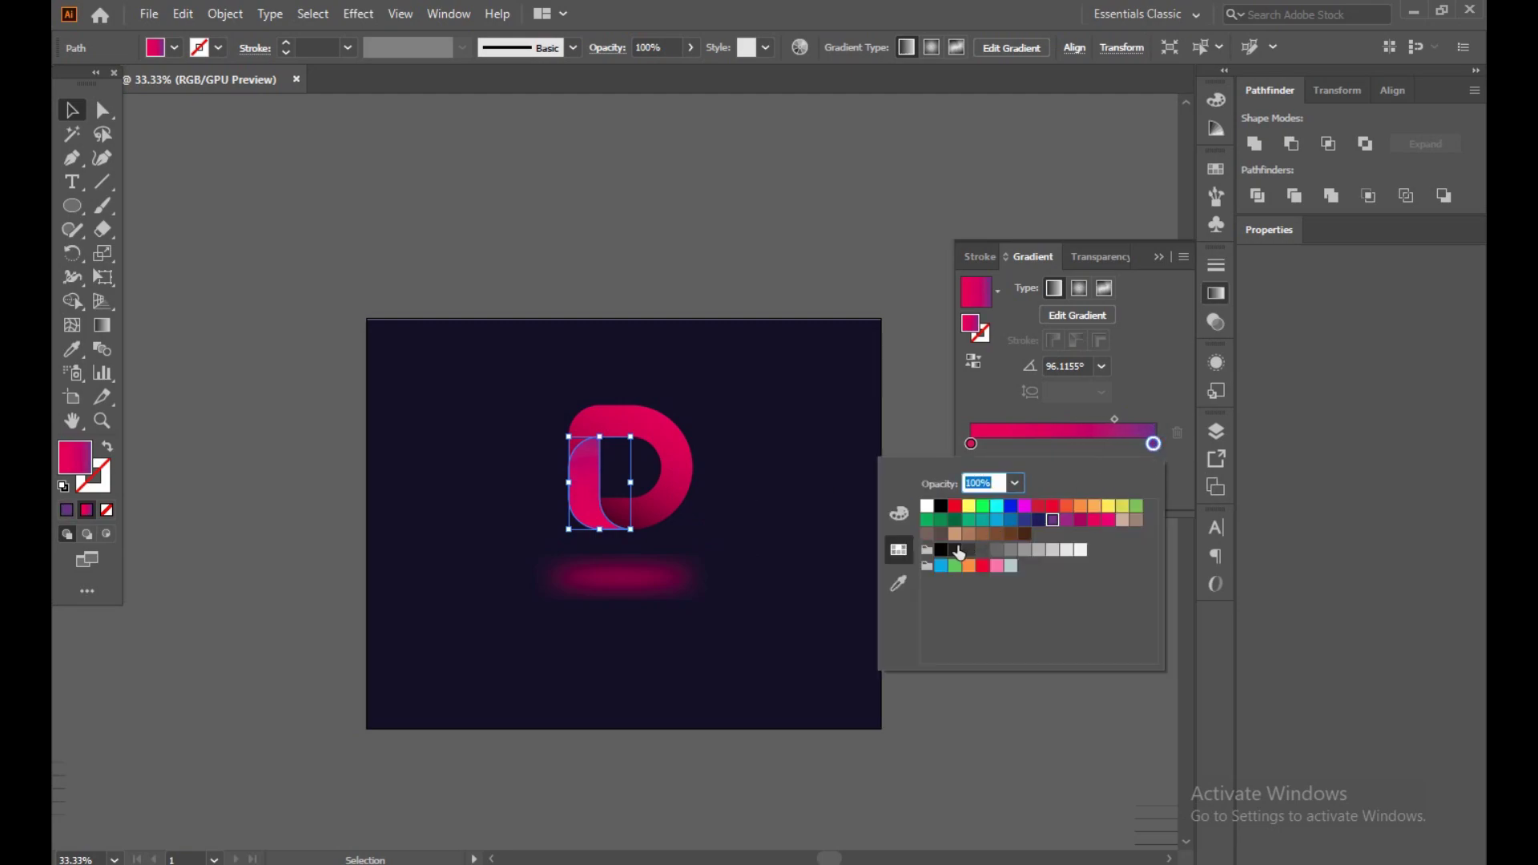
left_click(941, 549)
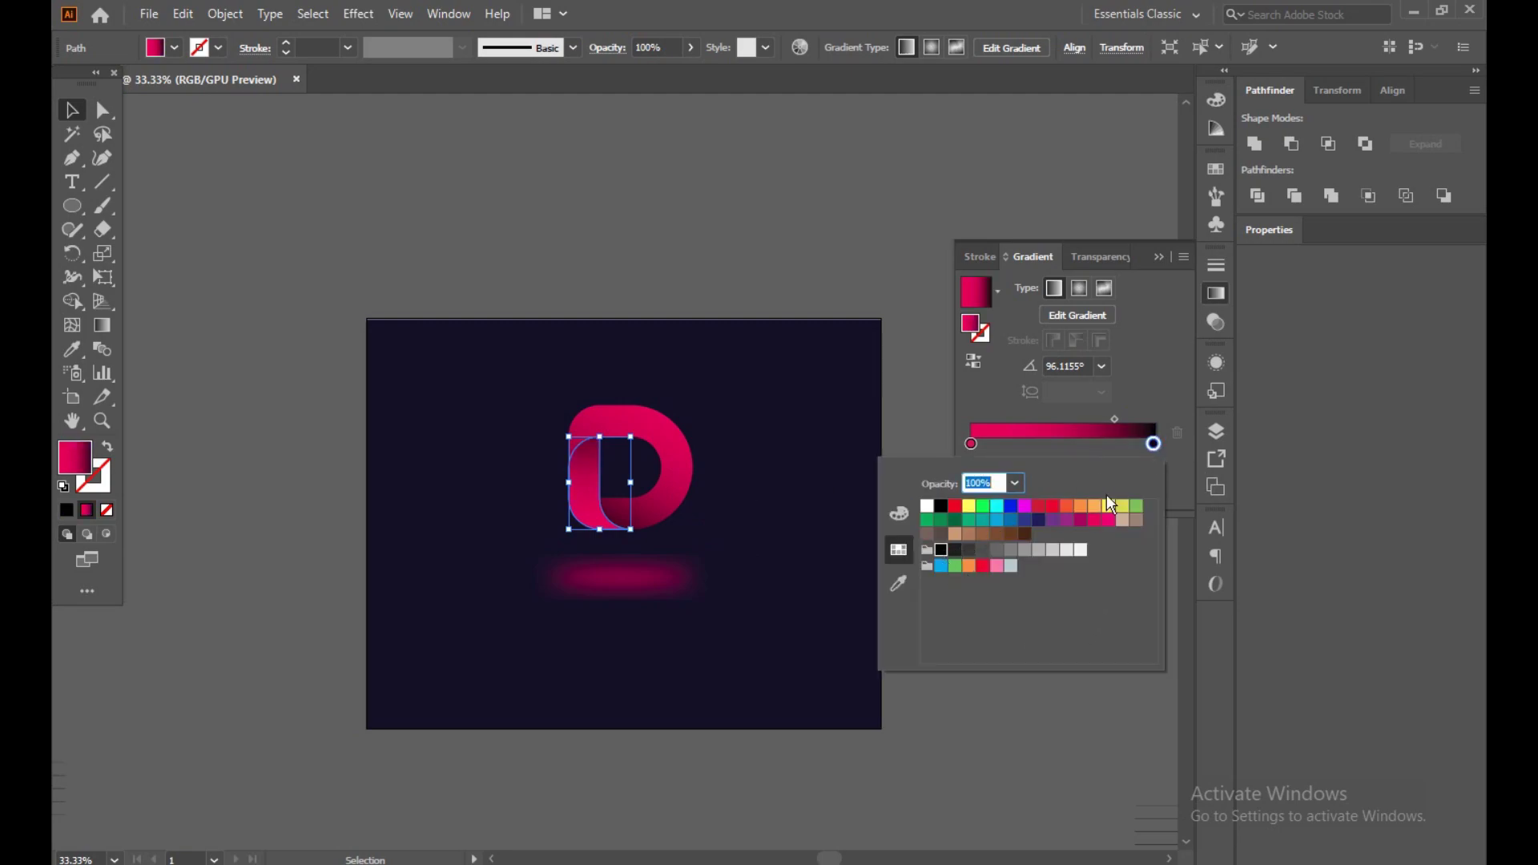
left_click(844, 398)
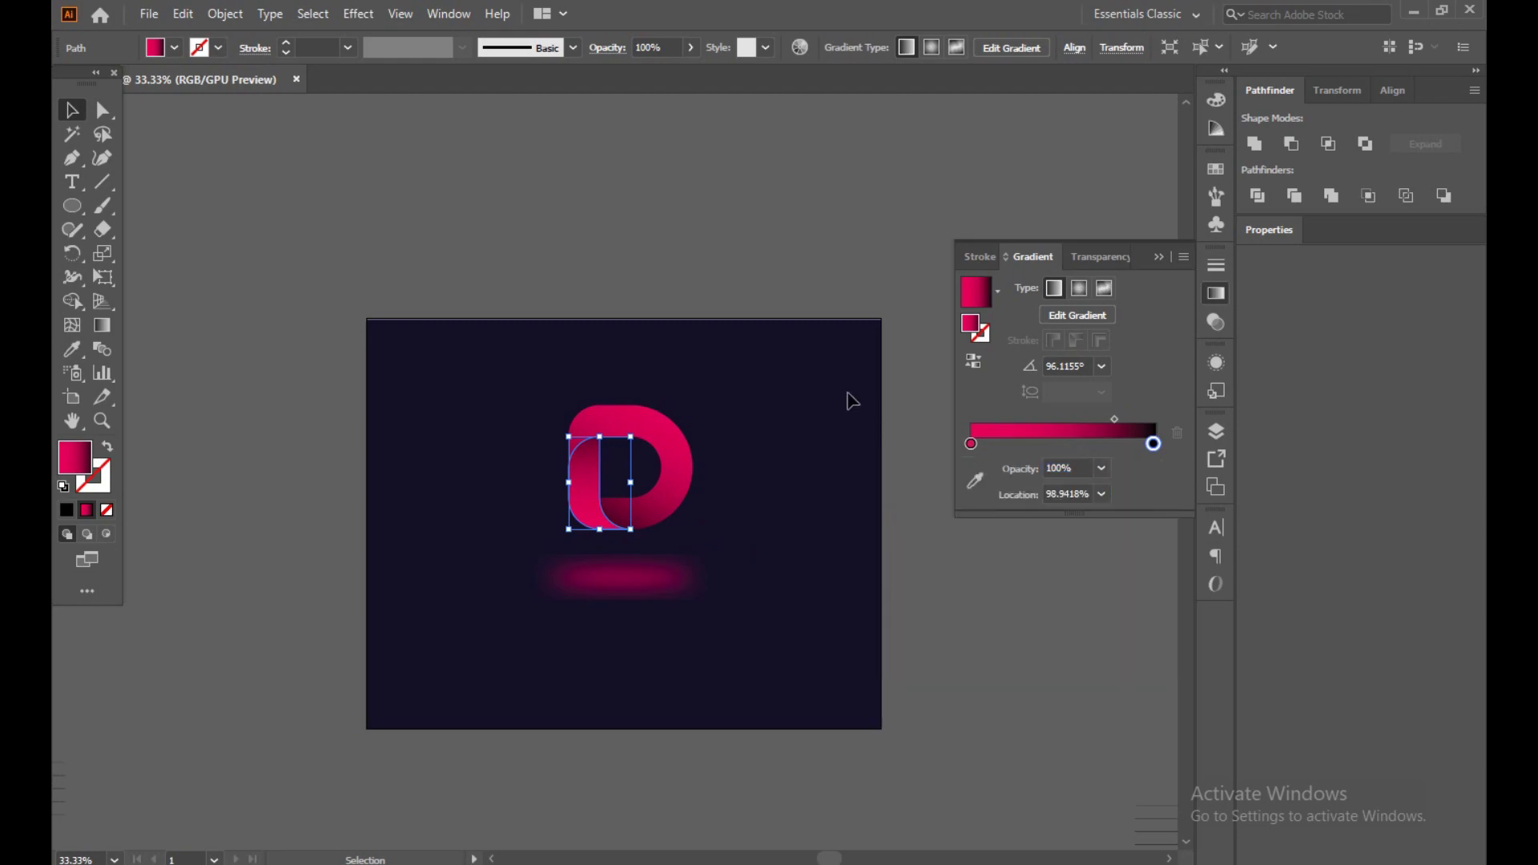
left_click(862, 700)
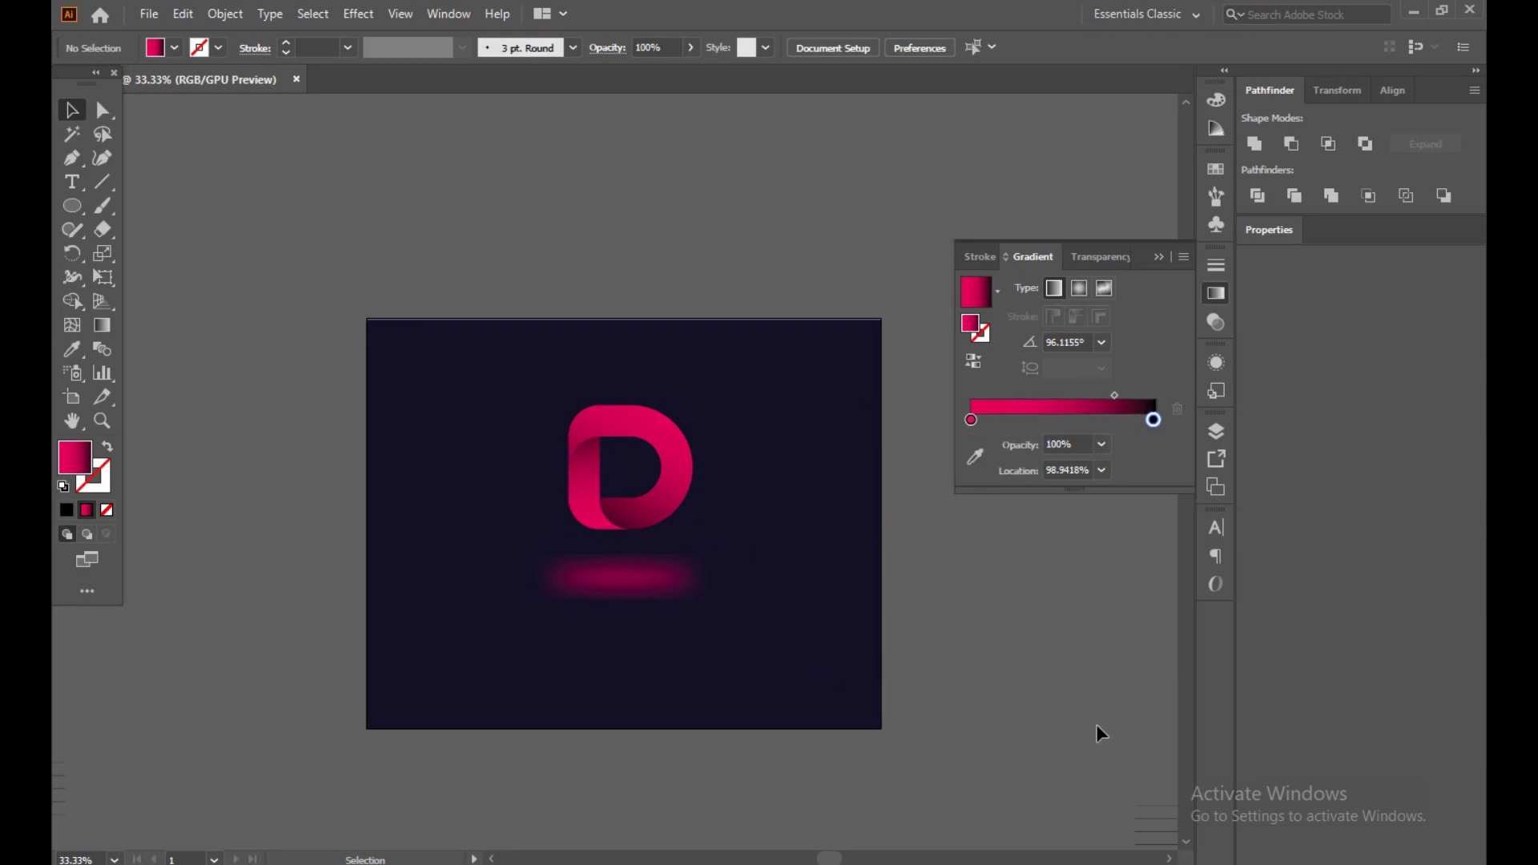
Step: Set the midpoint of the vertical bar's pink-to-black gradient to about 74.2% and deselect the bar
left_click(601, 497)
left_click(1111, 420)
left_click_drag(1112, 420, 1109, 423)
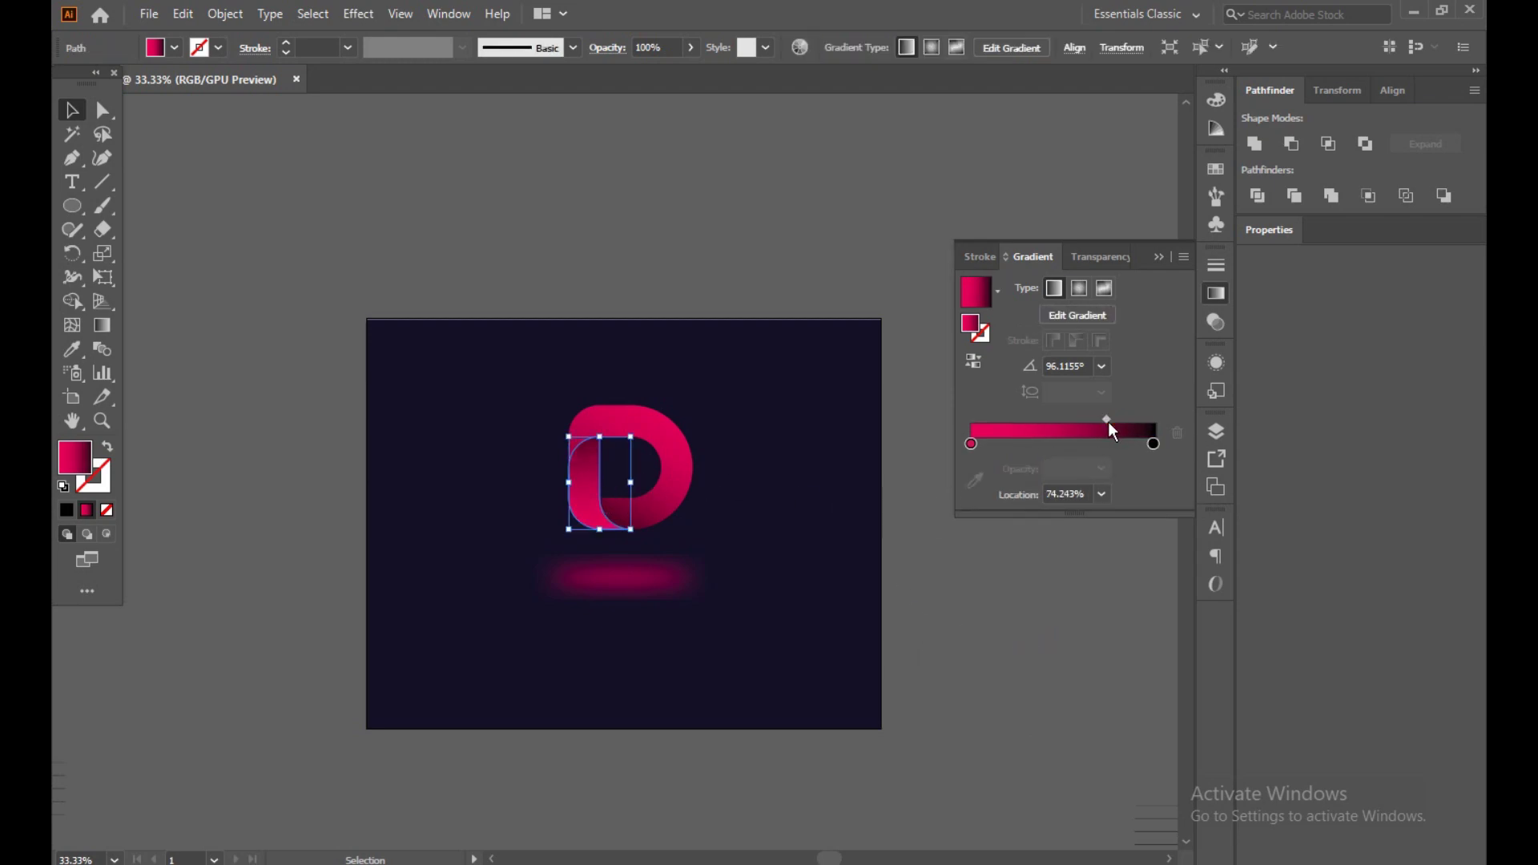
left_click(1102, 636)
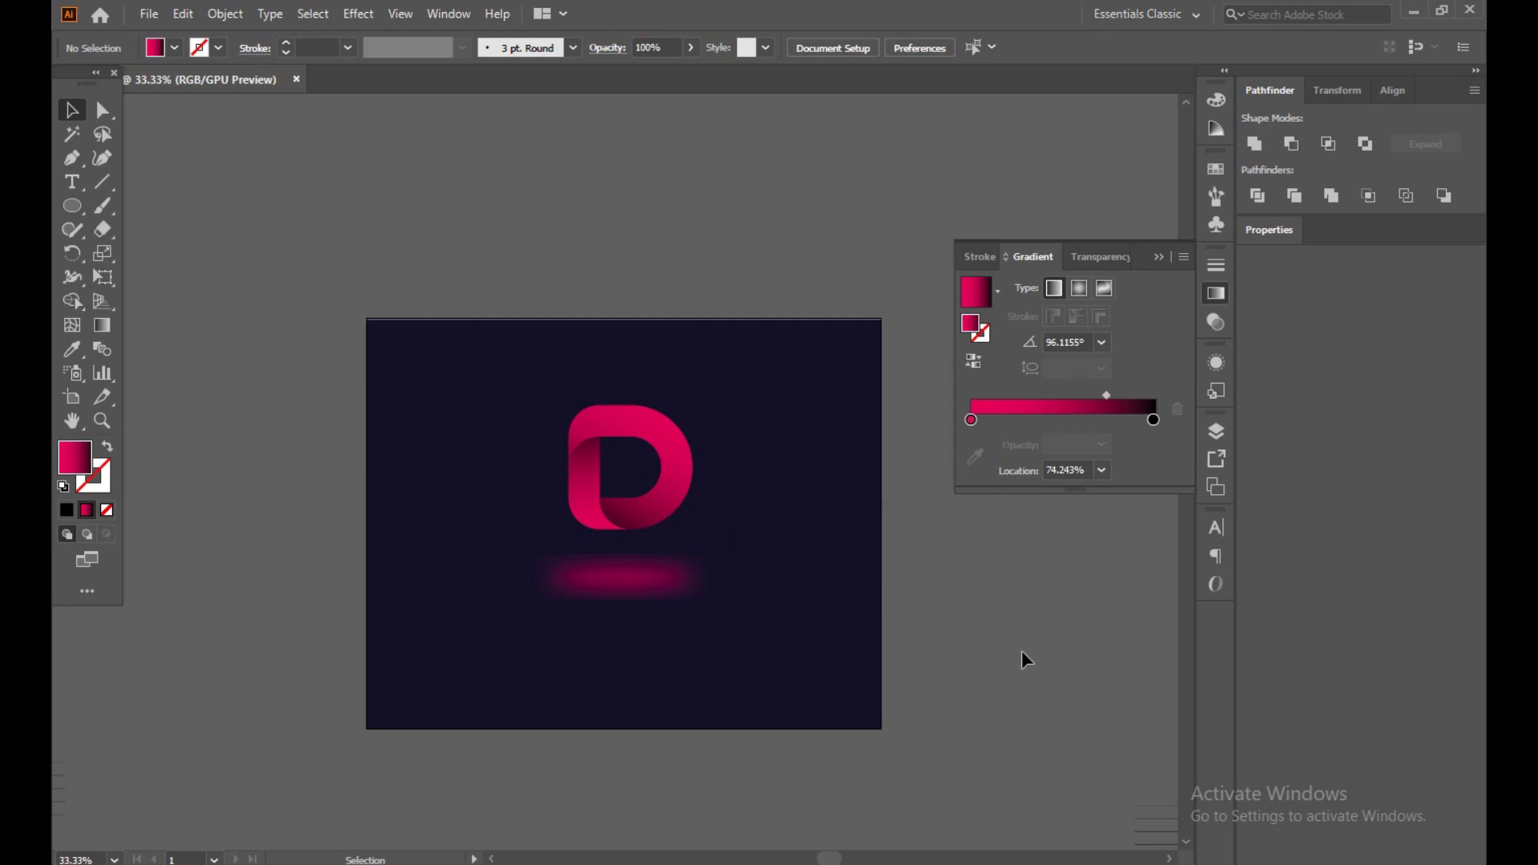
Step: Shift the curved stroke's gradient midpoint closer to black, and set its start color to R=212 G=20 B=90 after trying red
left_click(673, 495)
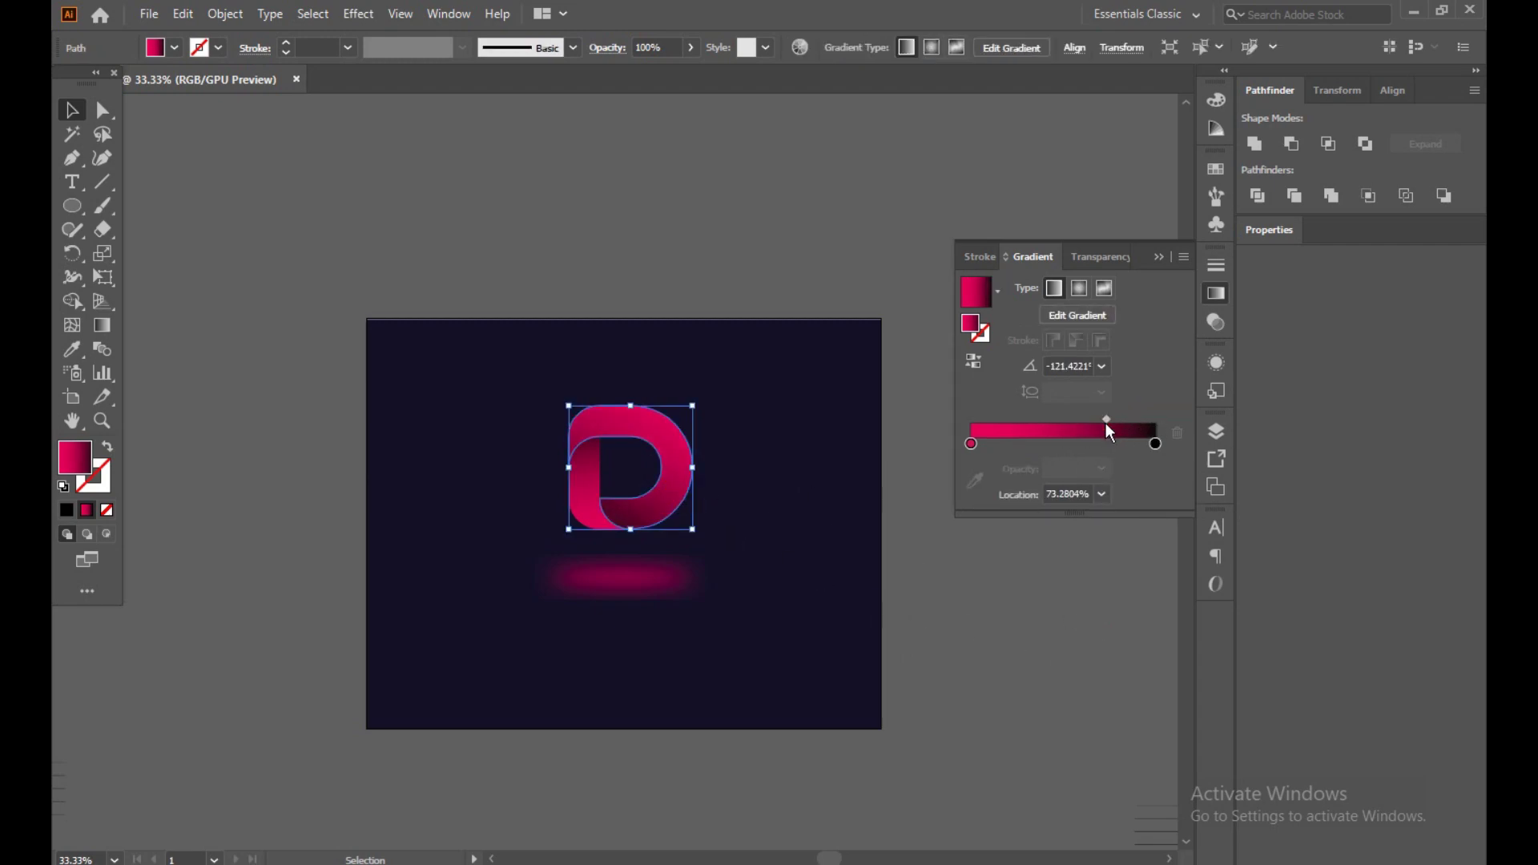
mouse_move(1105, 423)
left_mouse_down()
mouse_move(1136, 422)
mouse_move(1118, 434)
left_mouse_up()
left_click(972, 444)
double_click(973, 444)
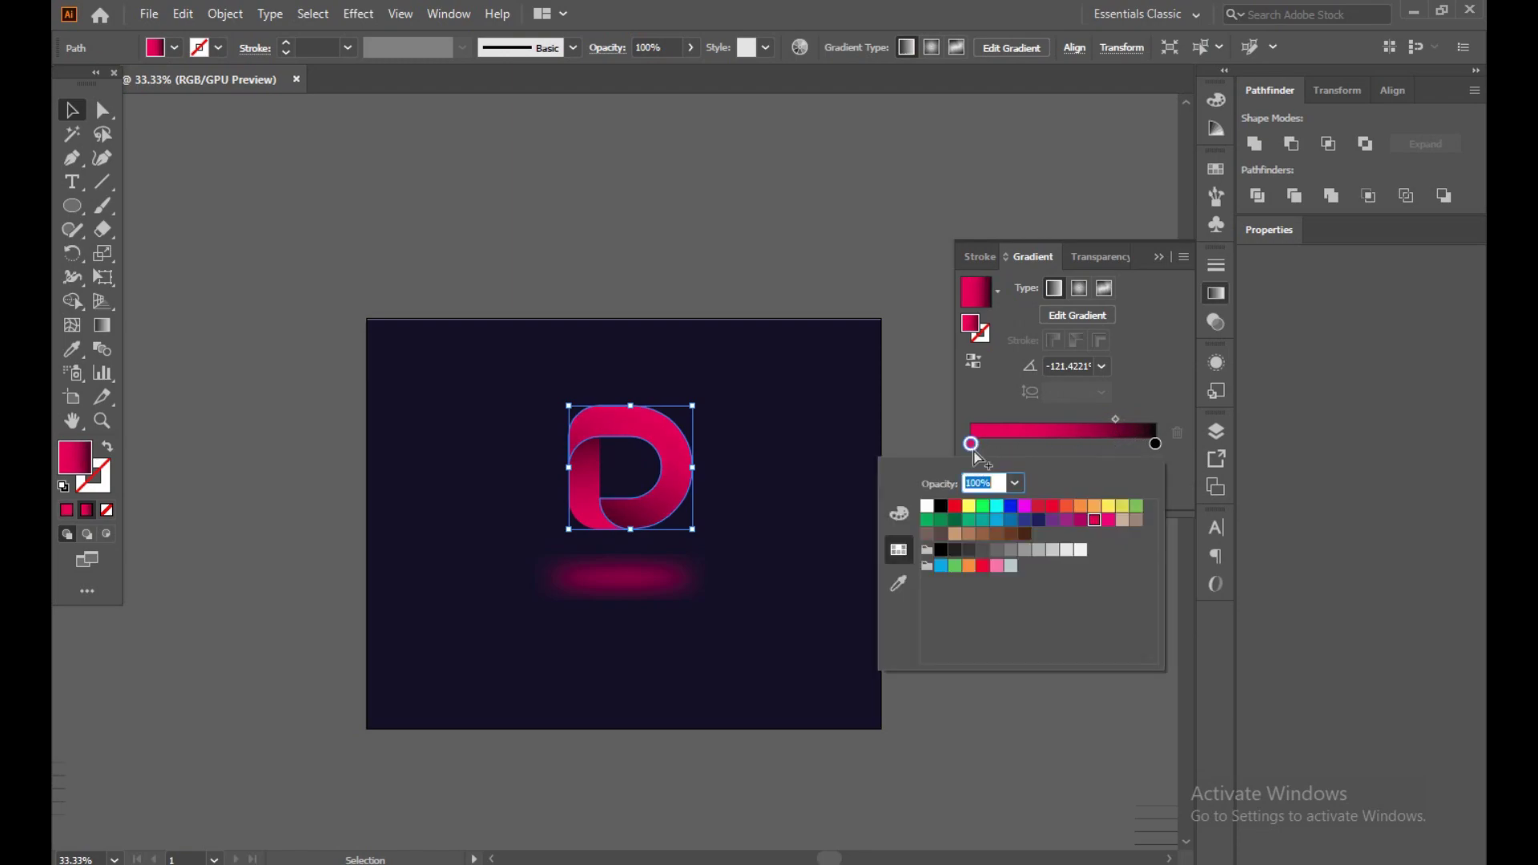
left_click(1094, 520)
left_click(1053, 506)
left_click(1094, 519)
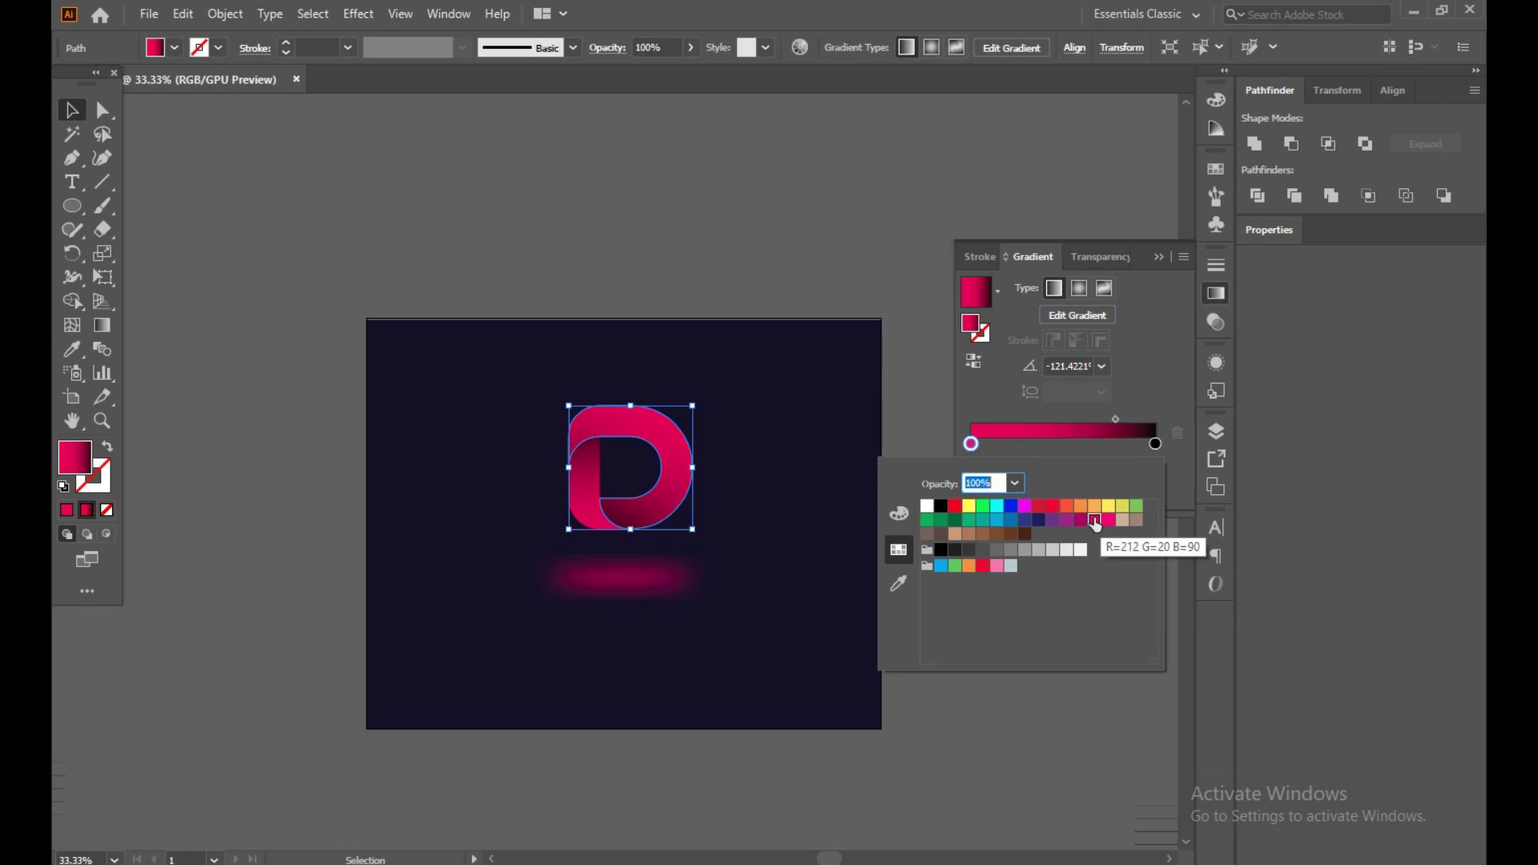
left_click(981, 658)
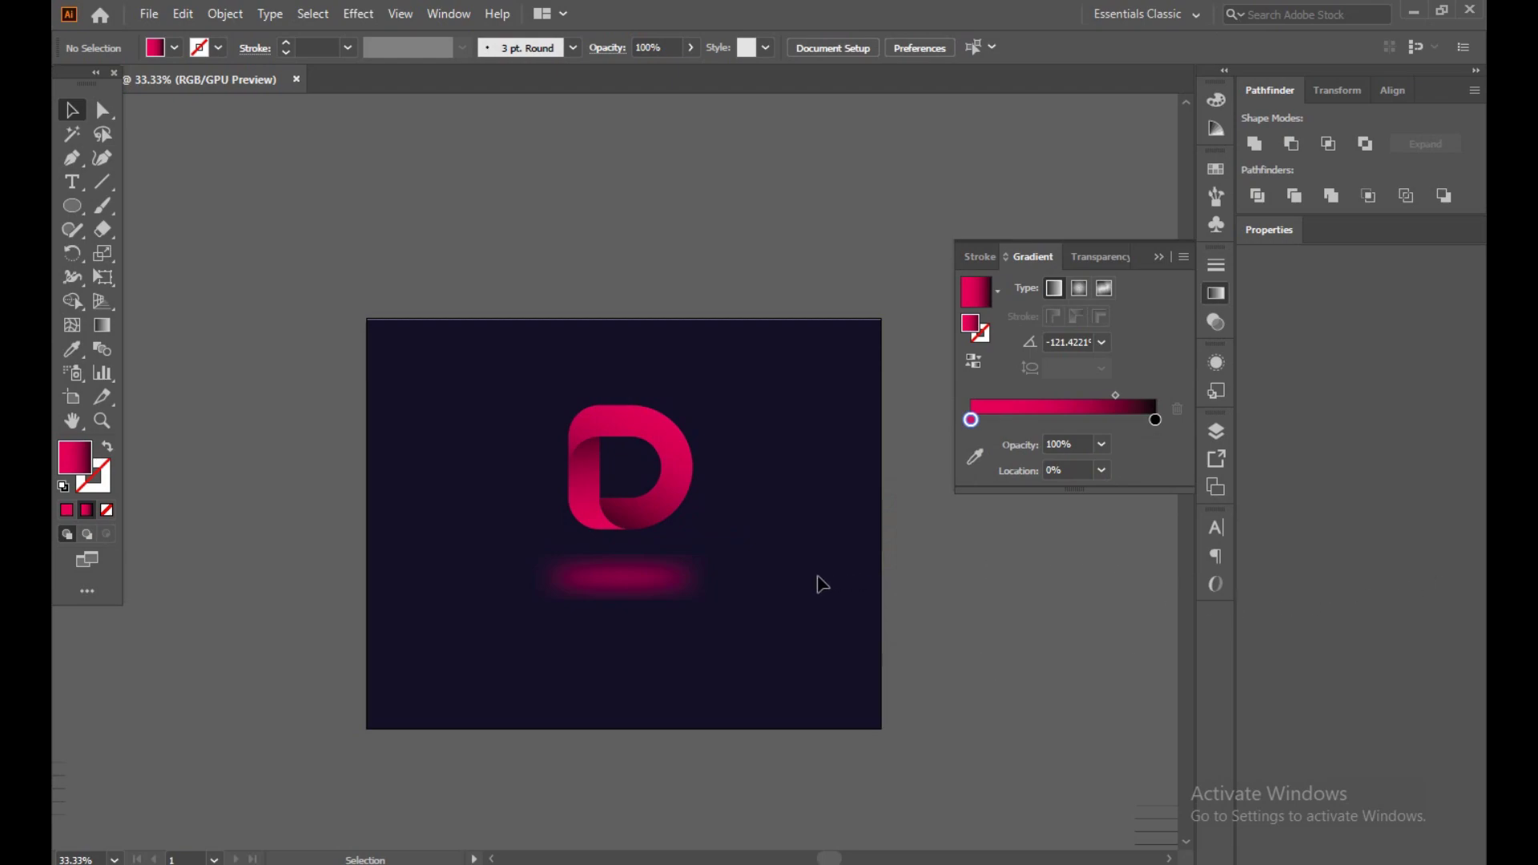
Step: Unlock all locked artwork, including the background rectangle, and clear the selection
left_click(225, 14)
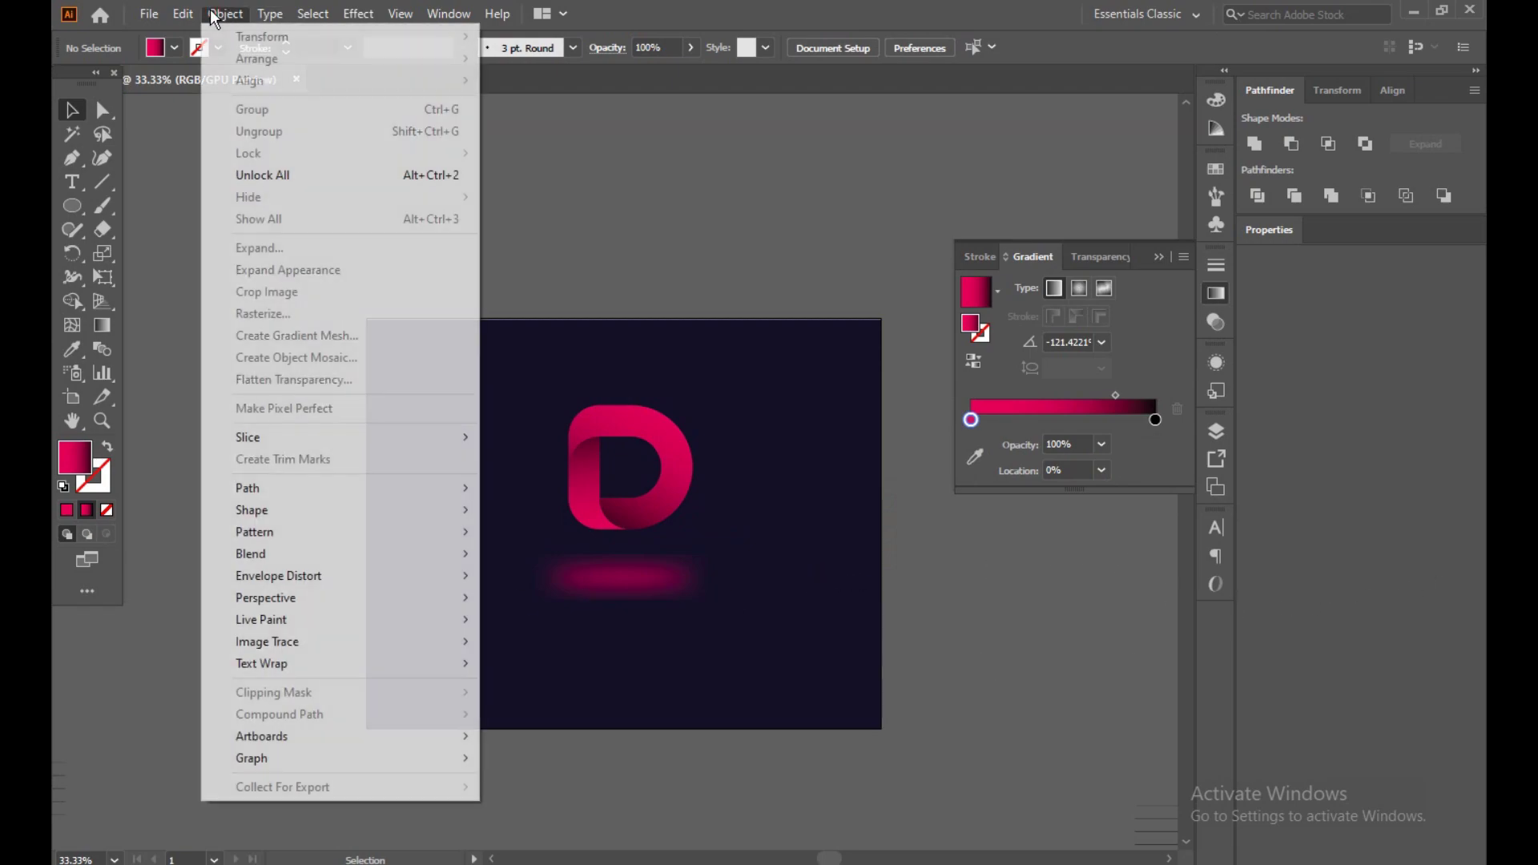
left_click(259, 175)
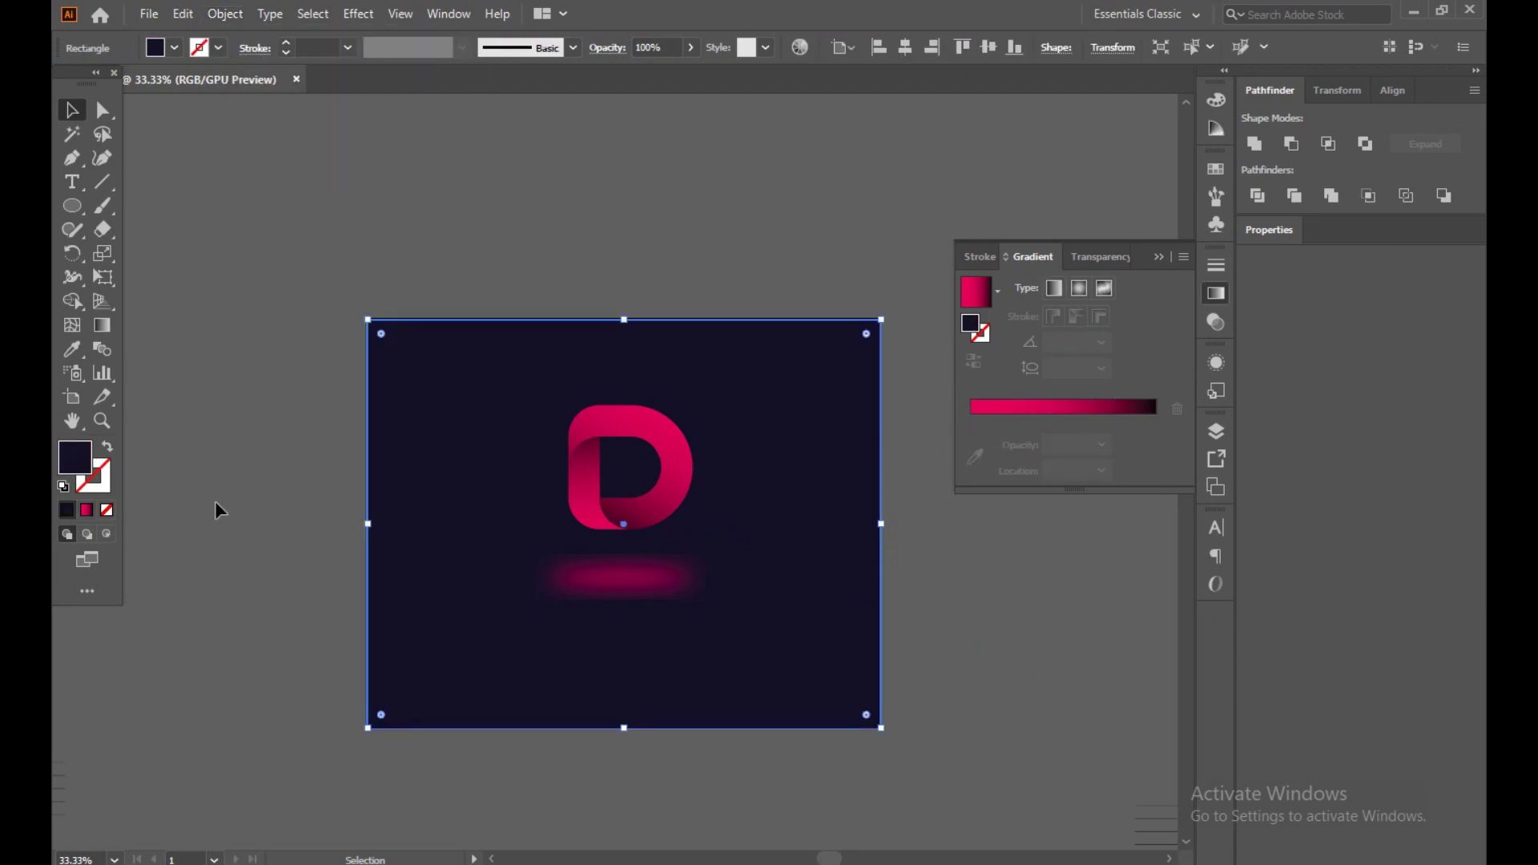
left_click(1040, 561)
Step: Group the D's curved stroke and vertical bar together, and select the background rectangle
left_click(693, 507)
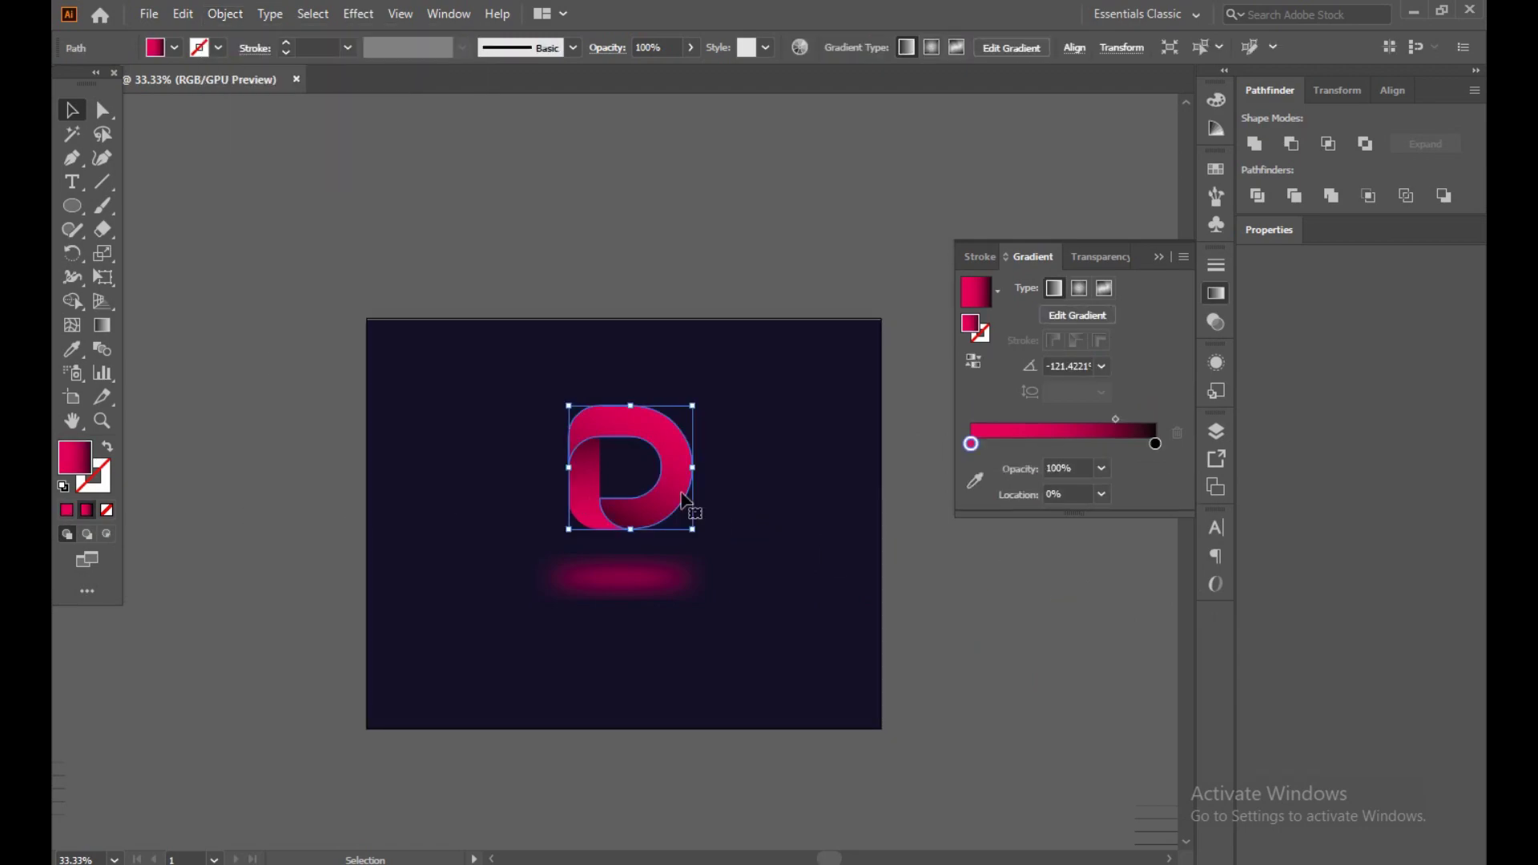
left_click(589, 497, "shift")
right_click(584, 493)
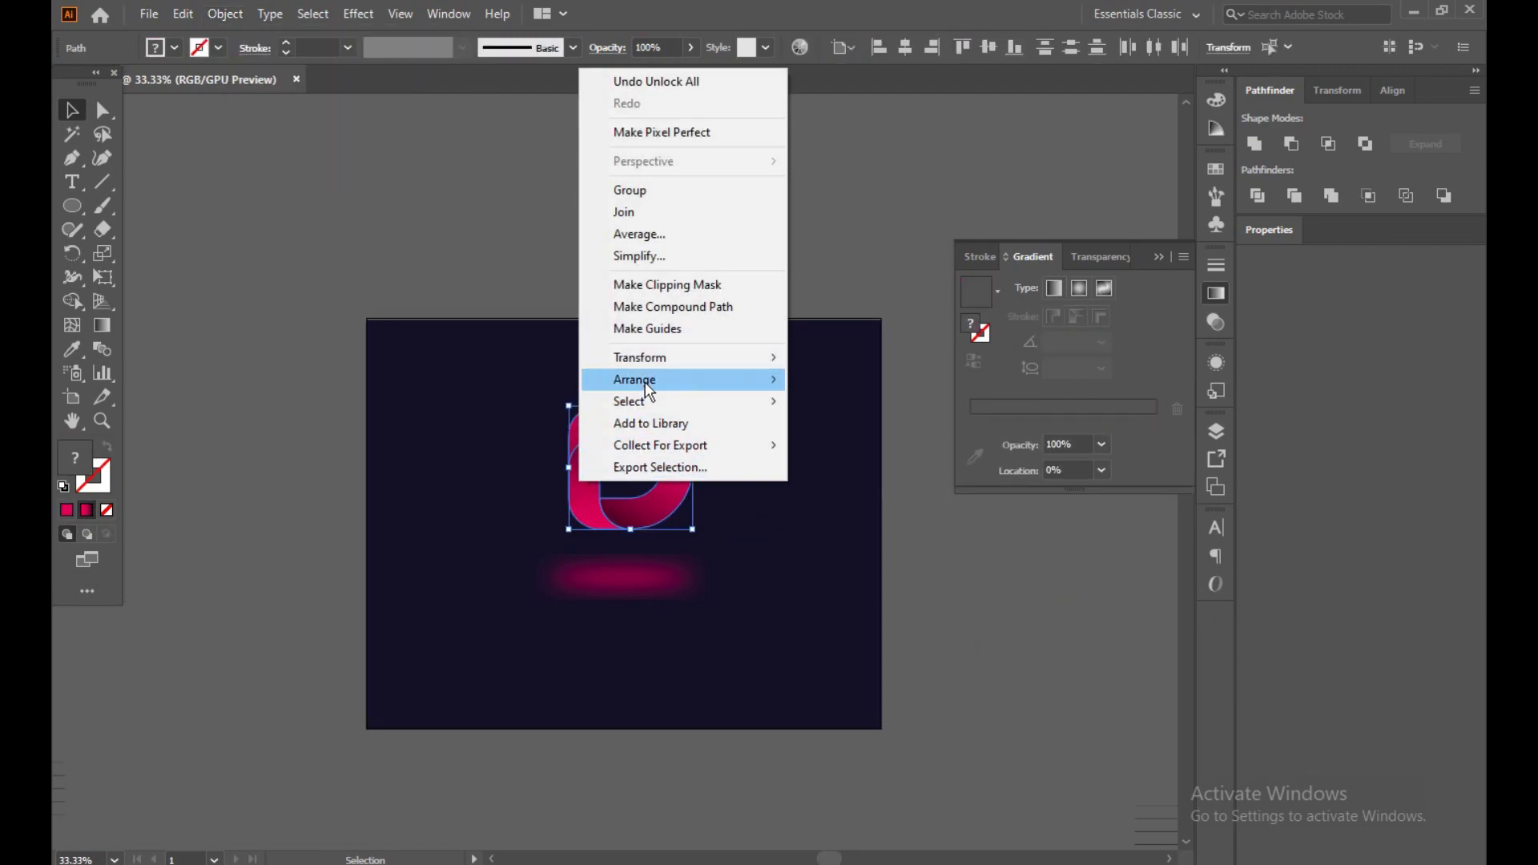
left_click(641, 190)
left_click(505, 629)
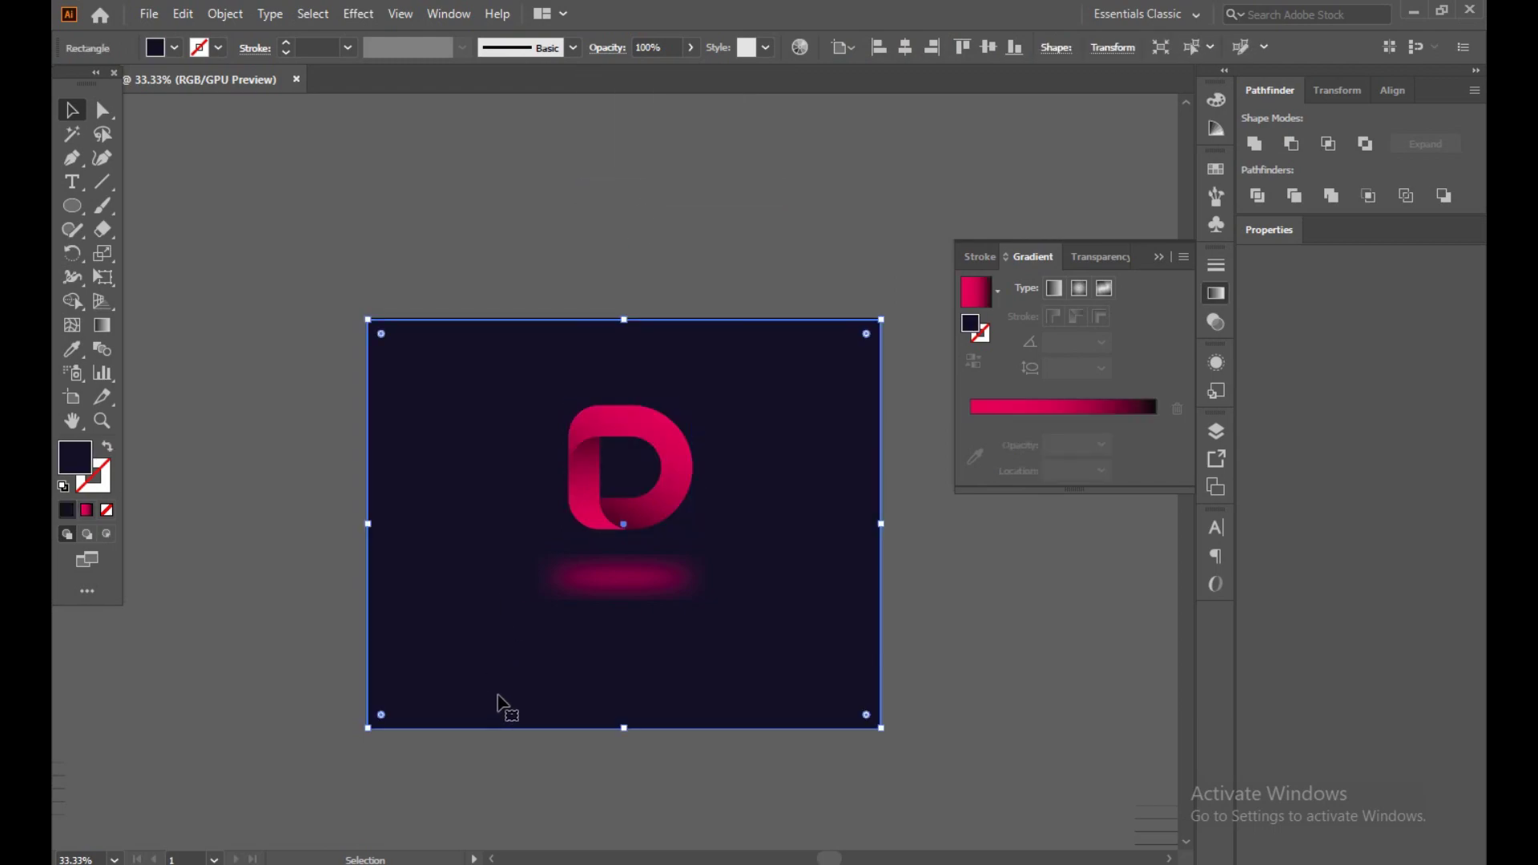
Step: Darken the background rectangle's navy fill to a near-black shade and clear the selection
double_click(75, 457)
left_click_drag(710, 527, 693, 556)
left_click(995, 320)
left_click(1076, 649)
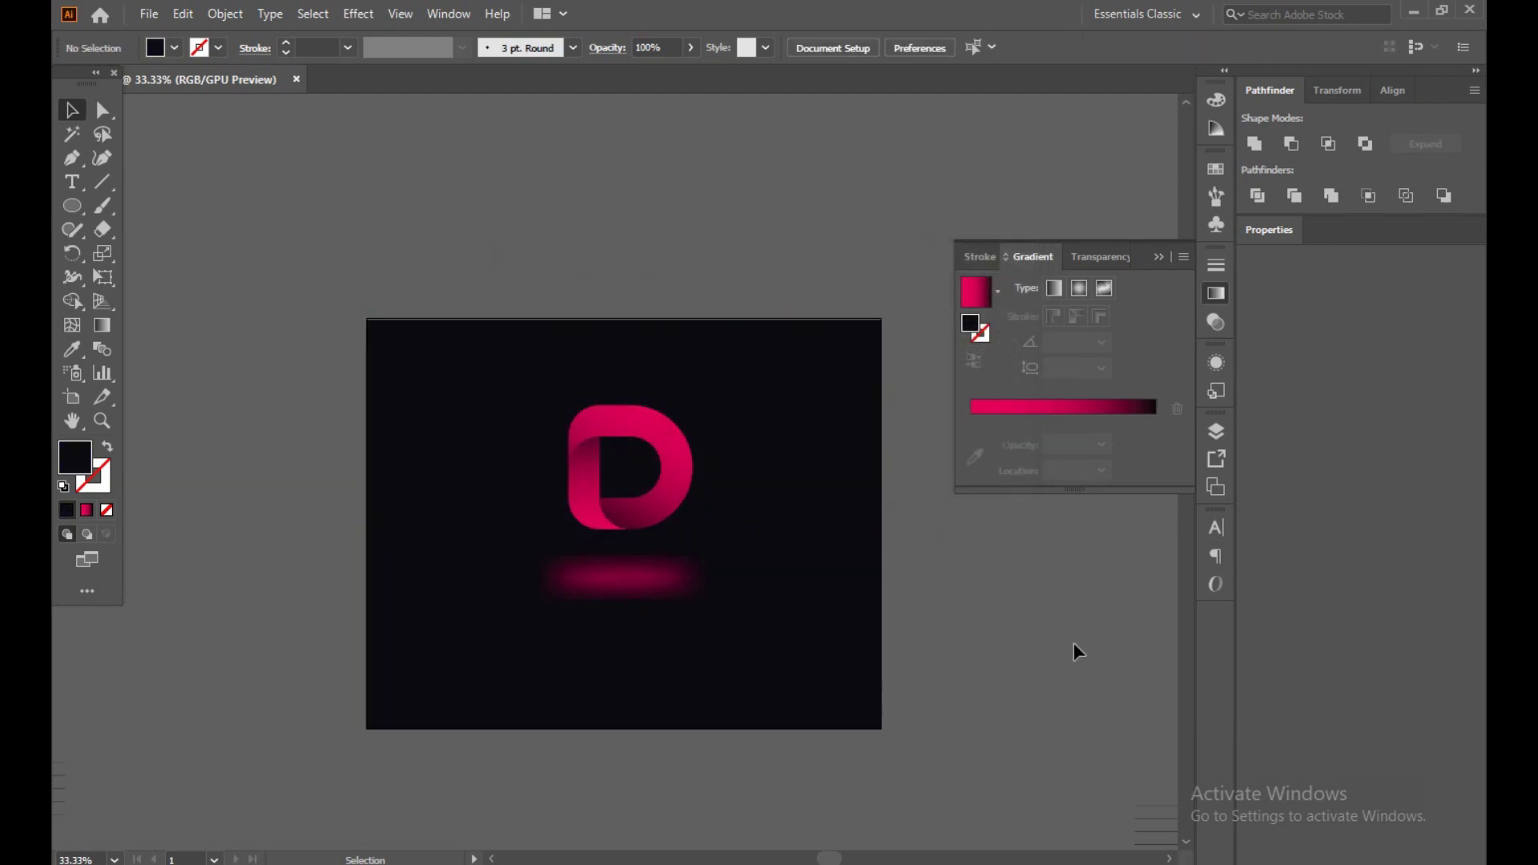
left_click(1159, 257)
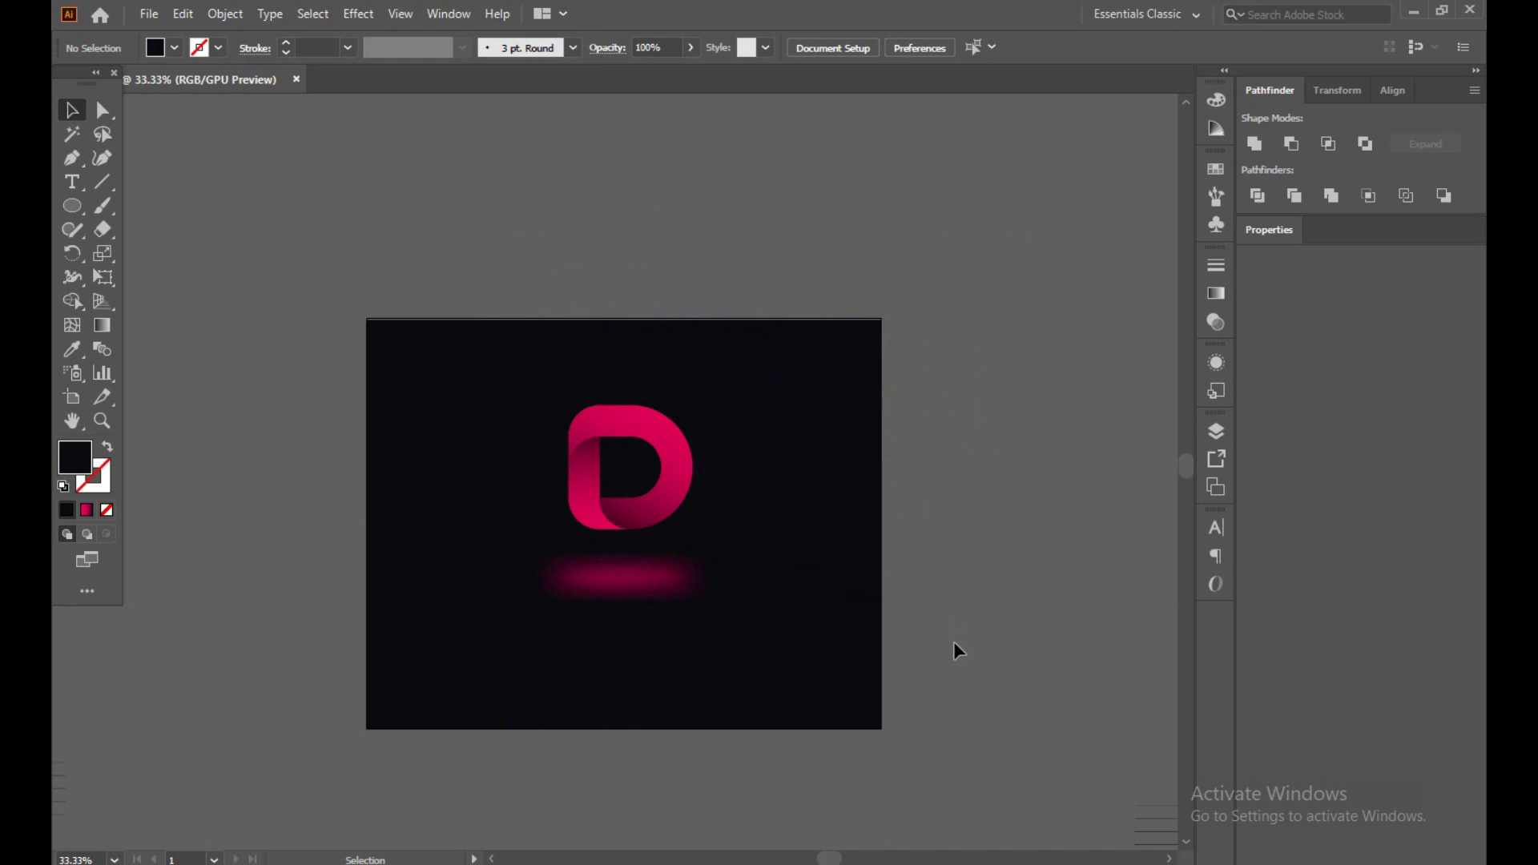
Step: Ungroup the letter D so its curved stroke and vertical bar can be edited separately, and clear the selection
left_click(599, 527)
right_click(601, 529)
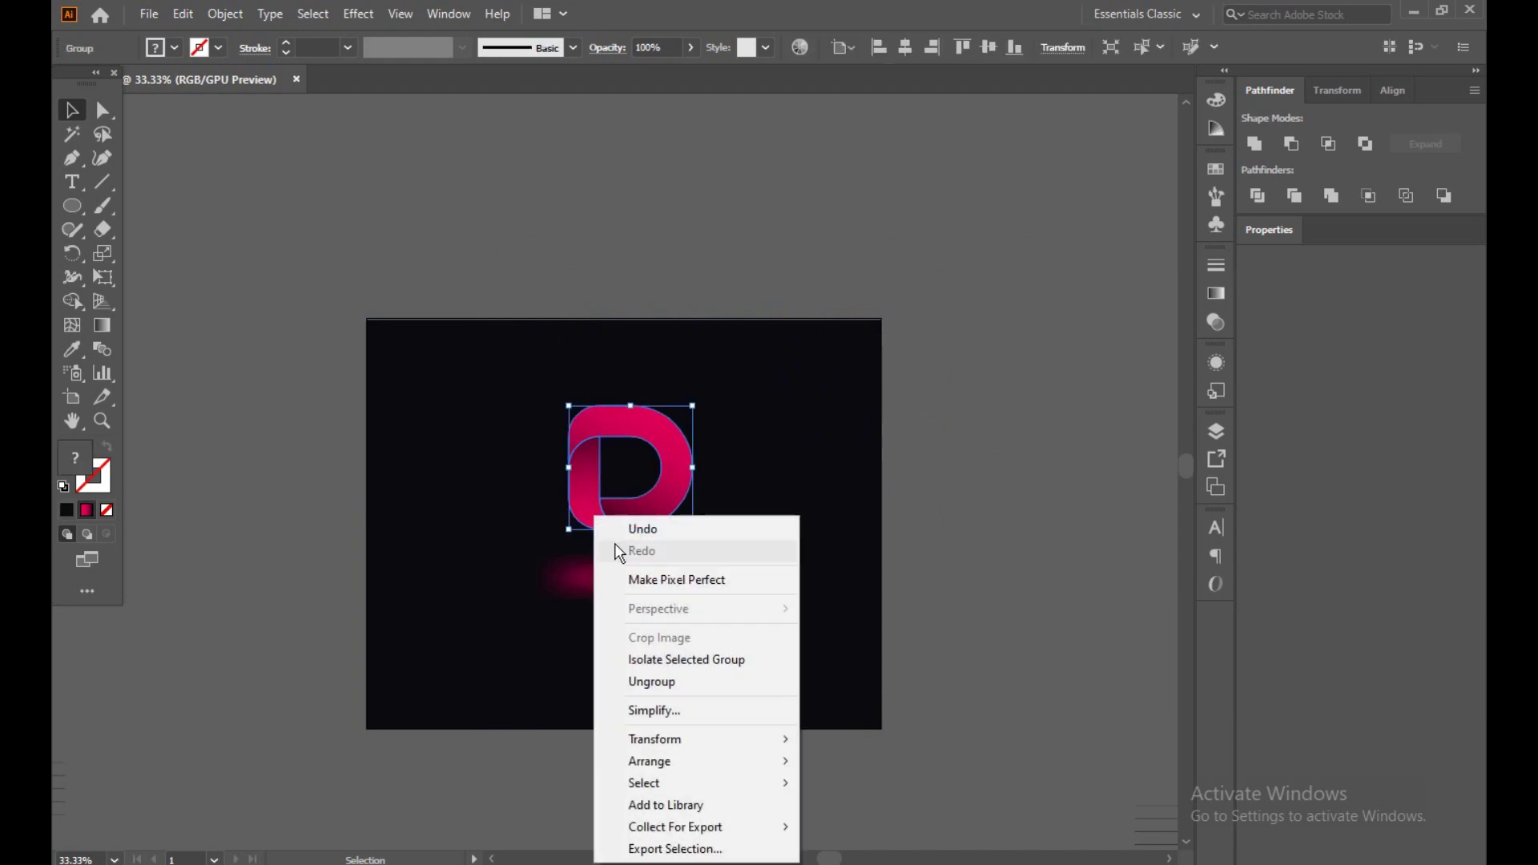
left_click(681, 702)
left_click(869, 508)
Step: Redraw the vertical bar's gradient diagonally with the Gradient tool at about 121°, undo the extra adjustment, and deselect the bar
left_click(583, 508)
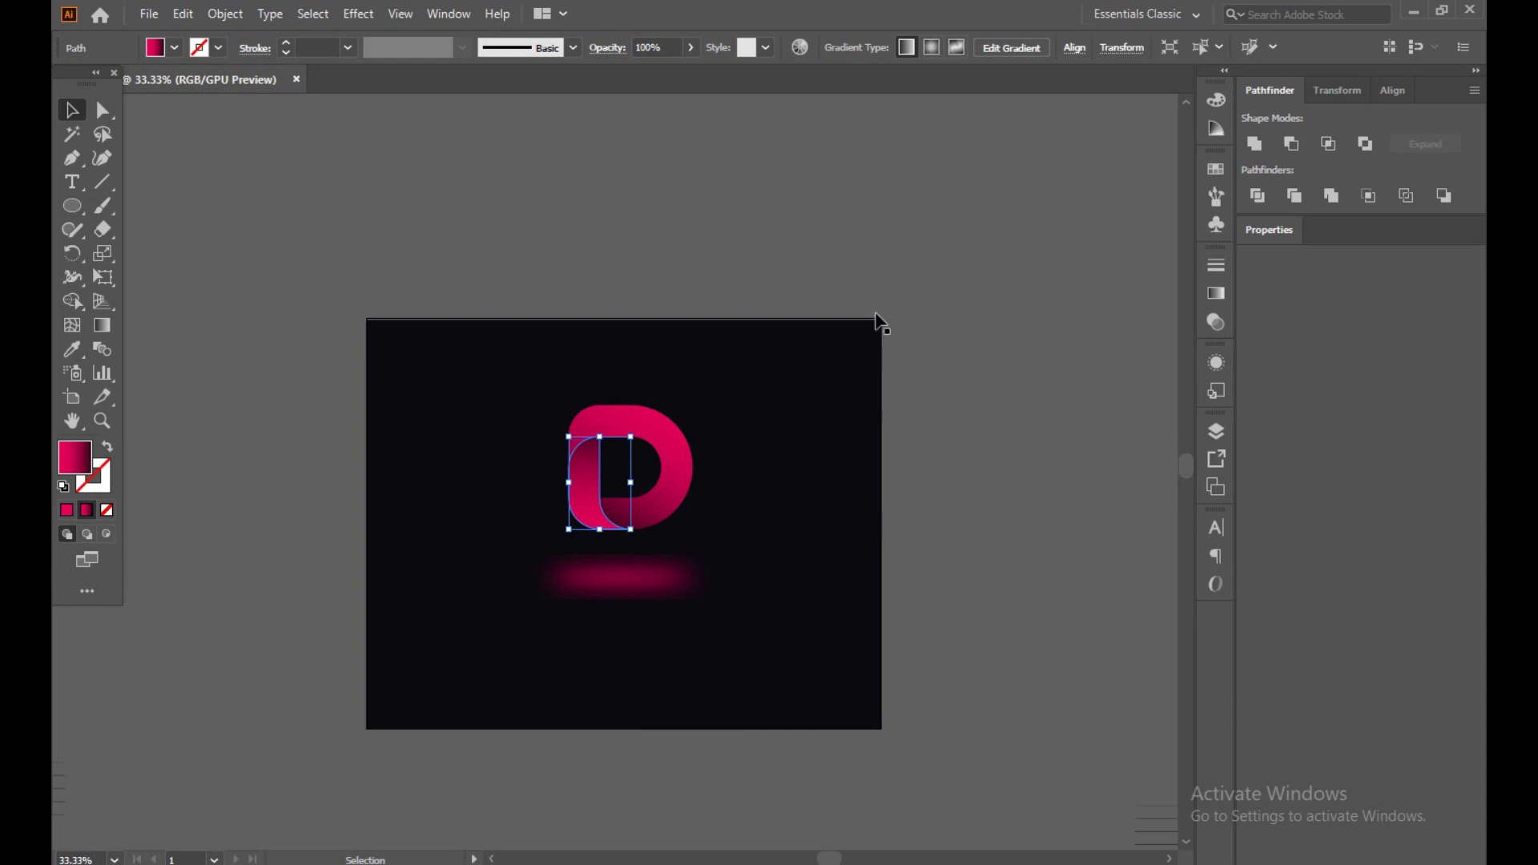
left_click(103, 325)
left_click_drag(520, 484, 539, 580)
left_click_drag(587, 467, 516, 412)
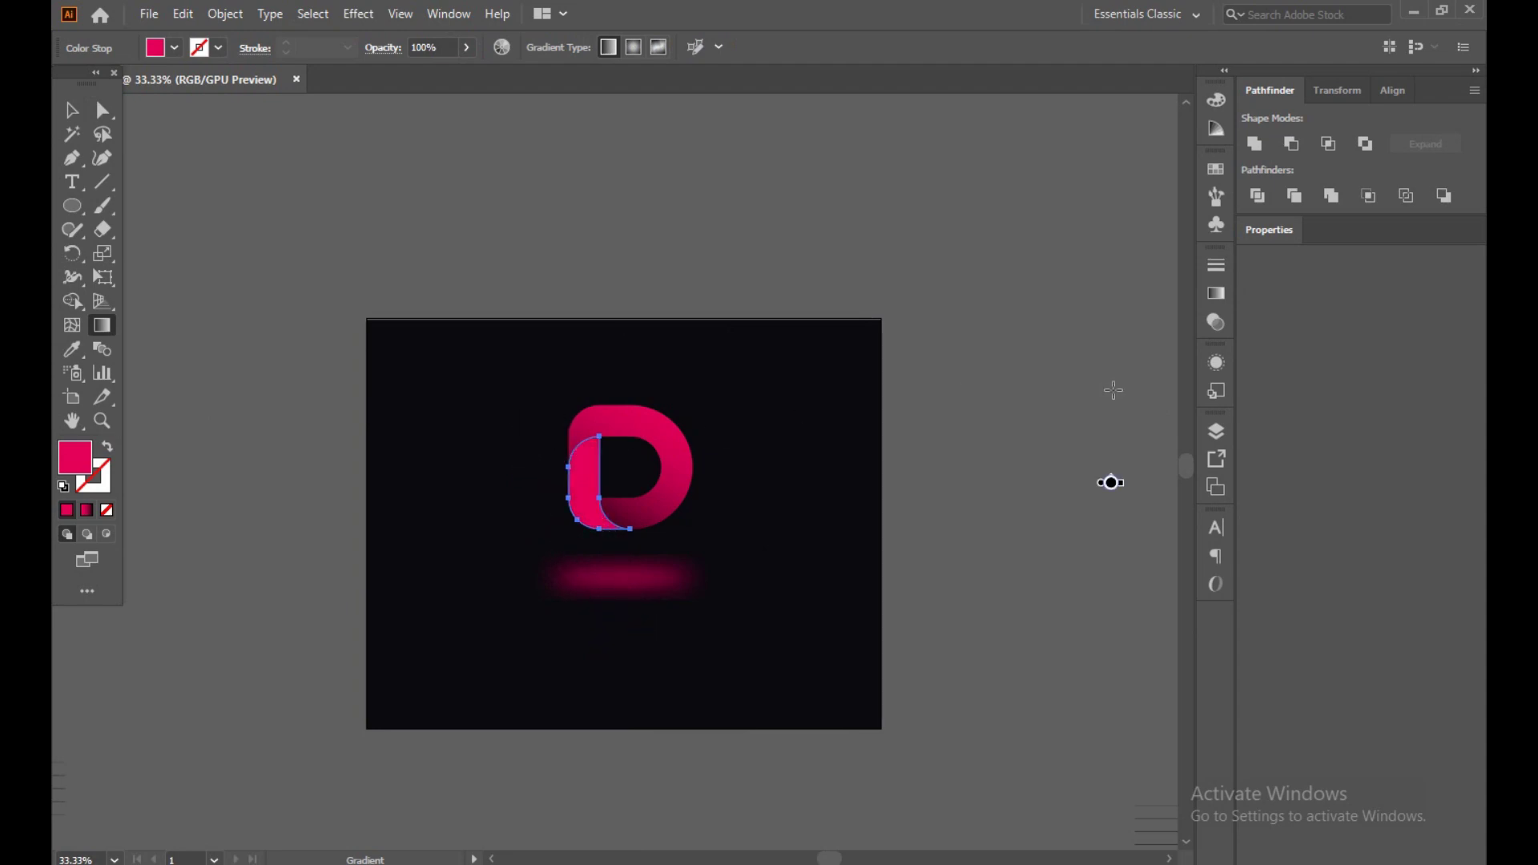
left_click_drag(569, 626, 464, 443)
key("ctrl+z")
key("v")
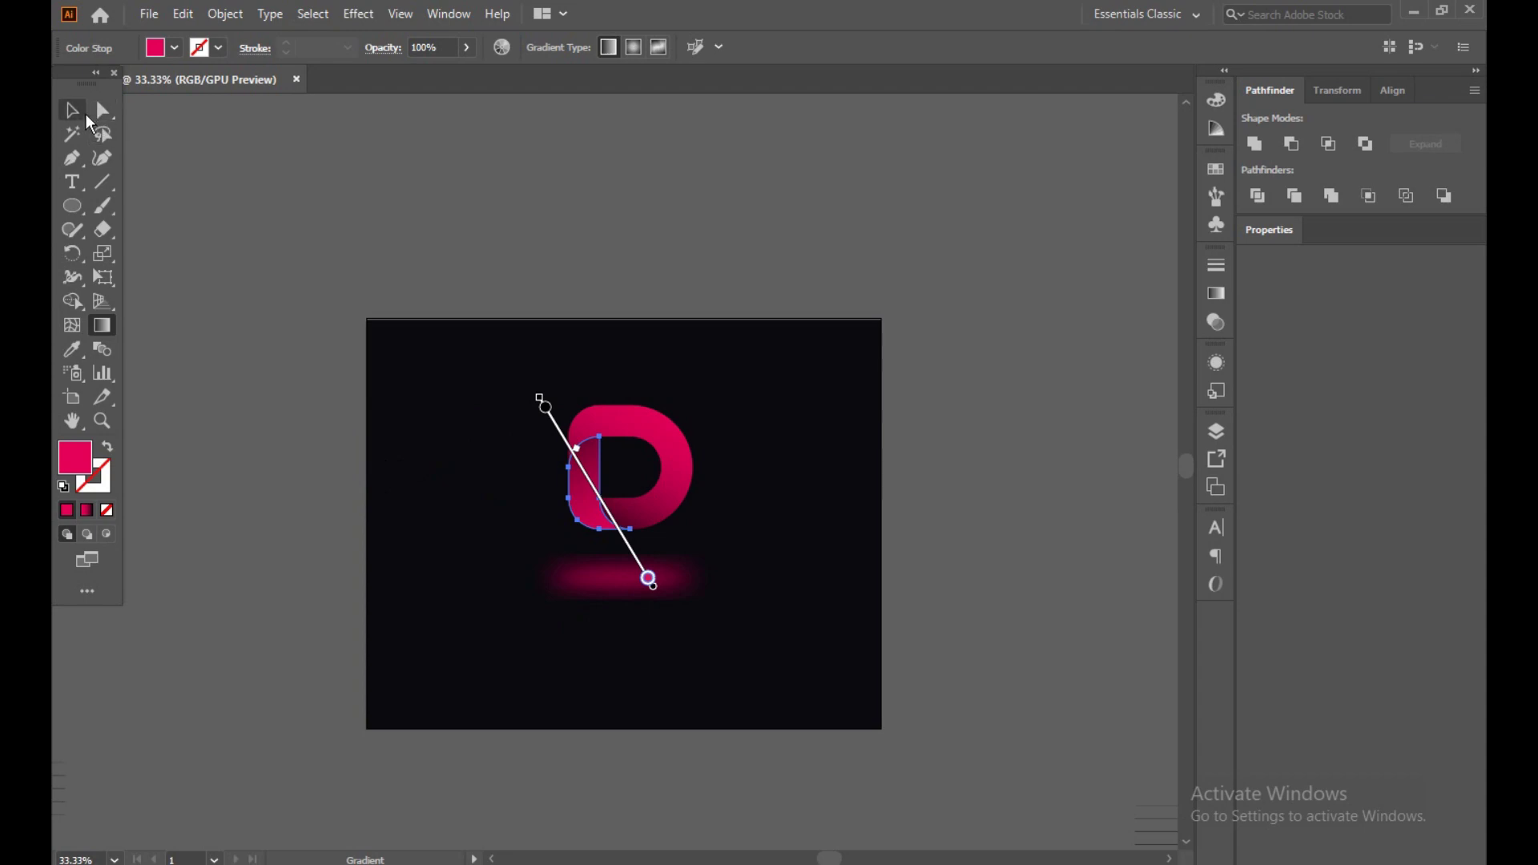
left_click(197, 128)
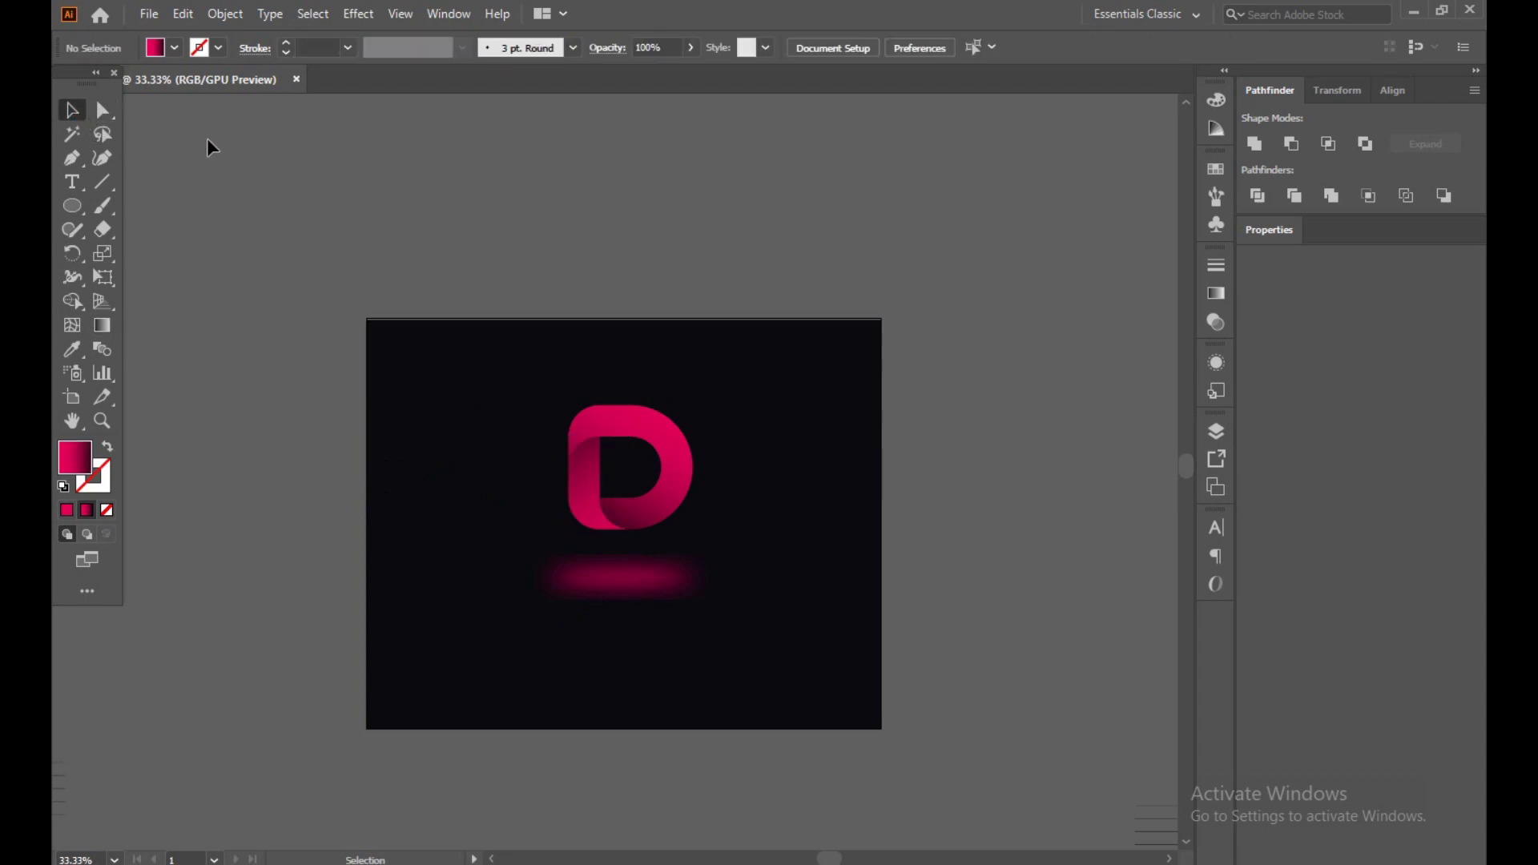
Step: Undo the accidental move of the background rectangle and lock the rectangle in place
left_click(637, 517)
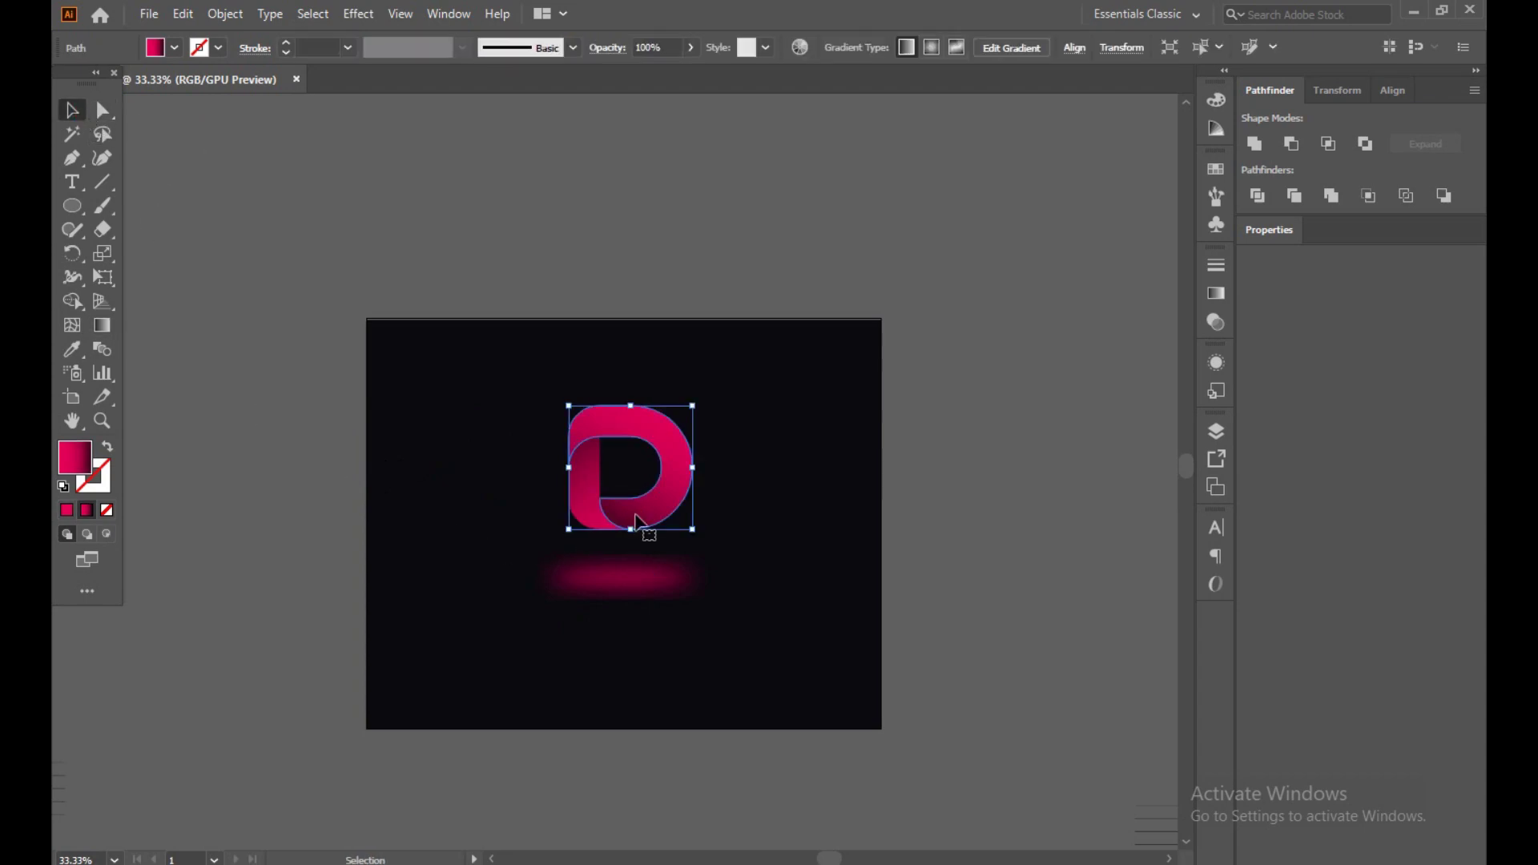
left_click_drag(709, 542, 745, 497)
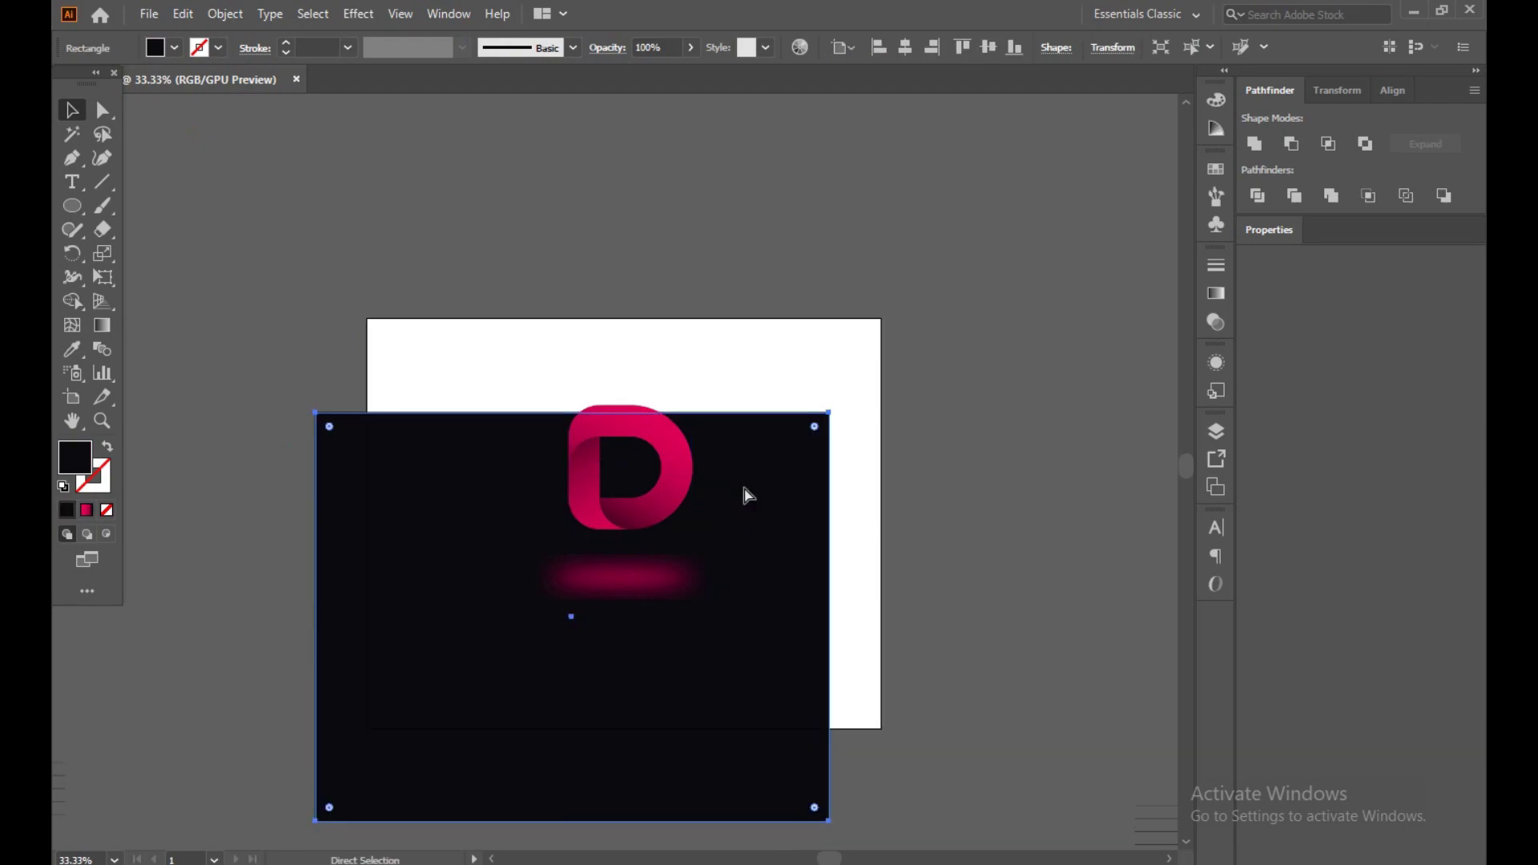
key("ctrl+z")
left_click(226, 14)
mouse_move(275, 153)
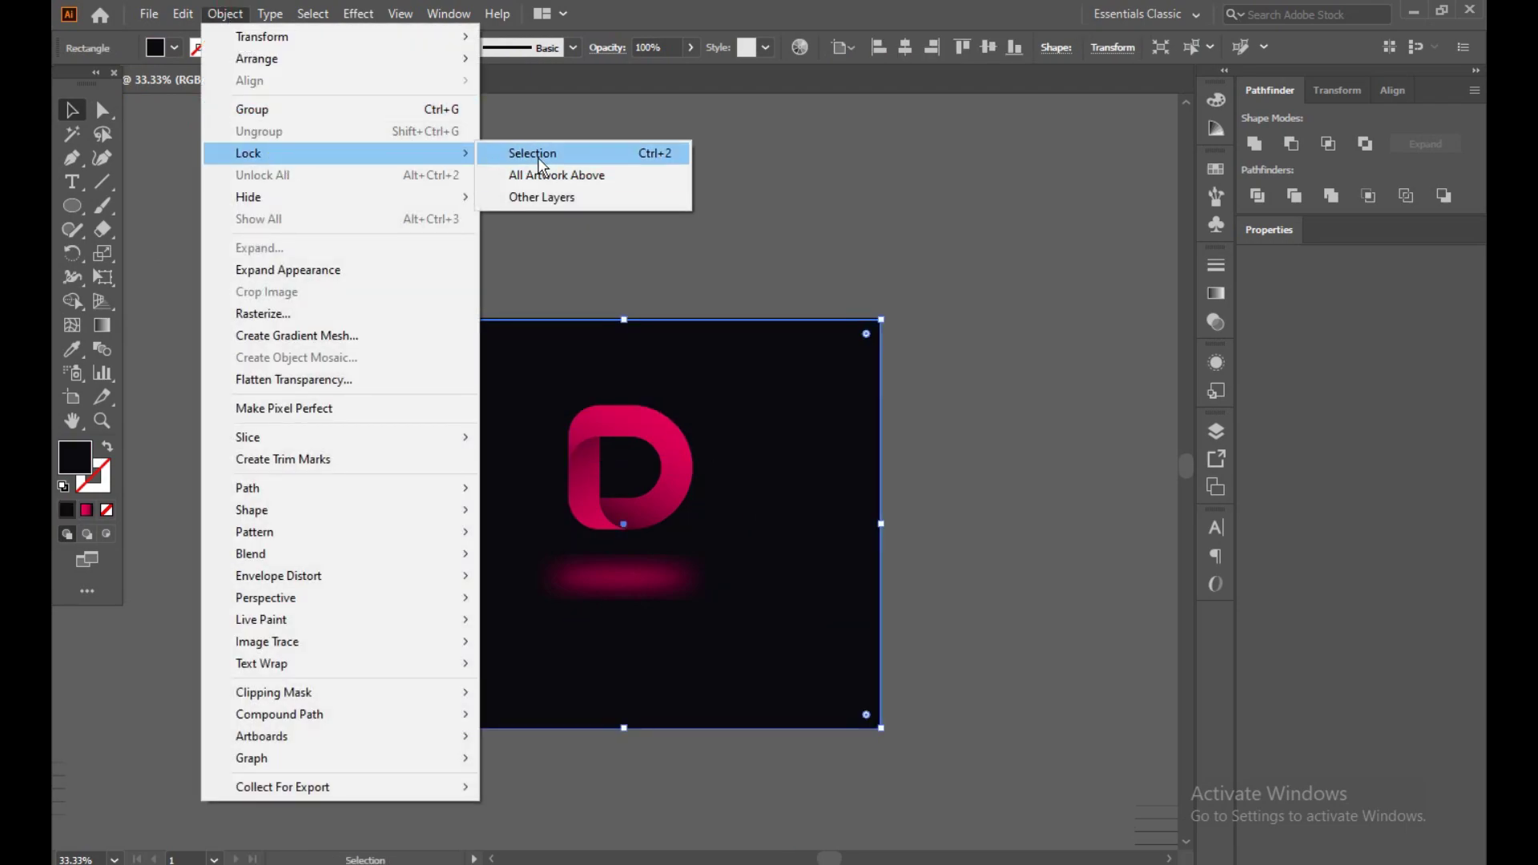
left_click(532, 152)
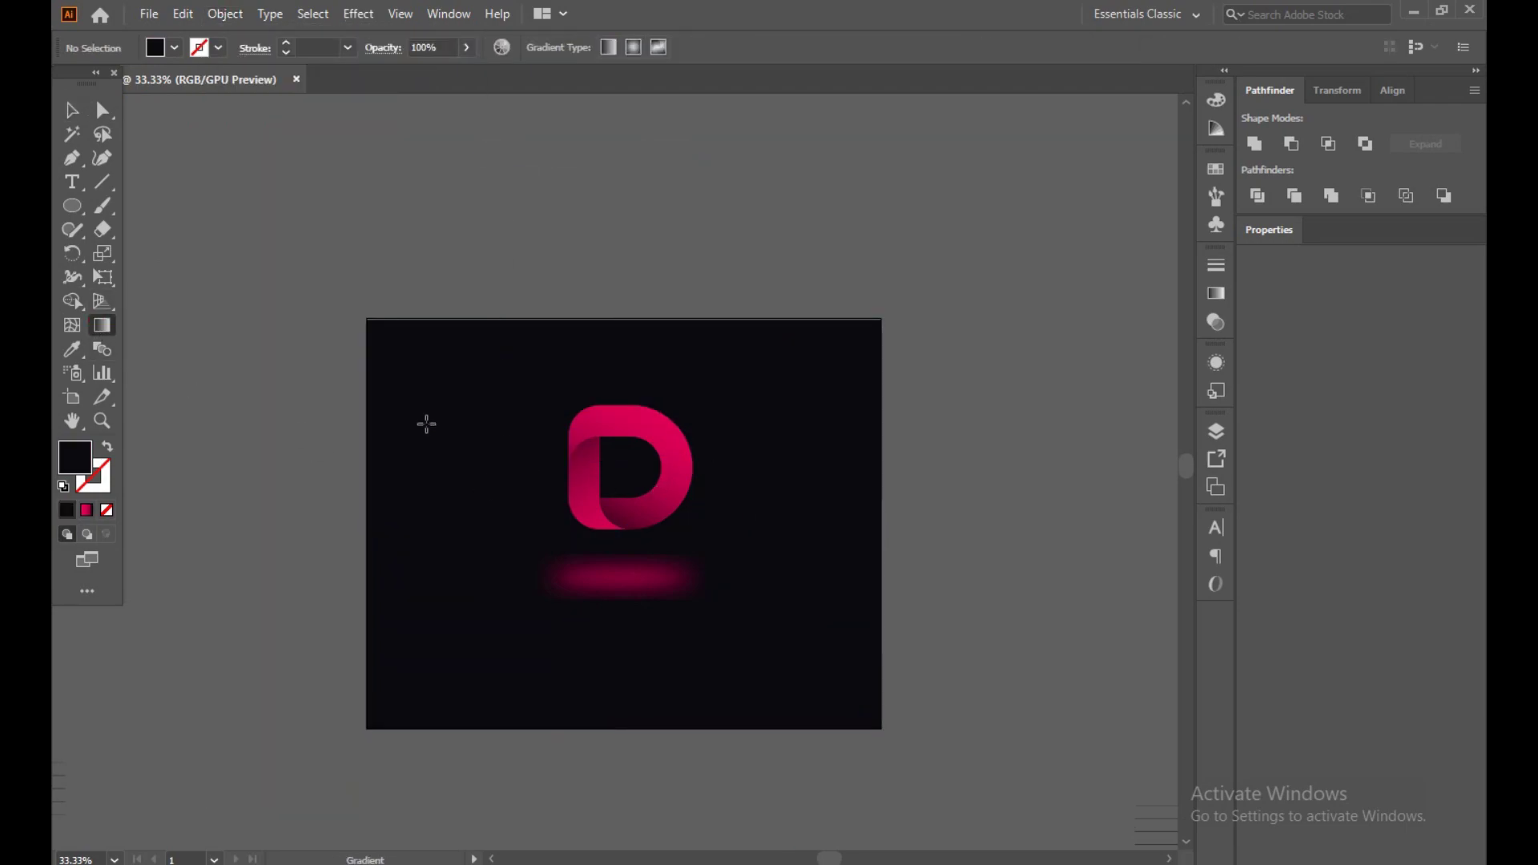
Step: Redraw the curved stroke's gradient diagonally from beyond its upper right to its lower left with the Gradient tool, and deselect it
left_click(639, 508)
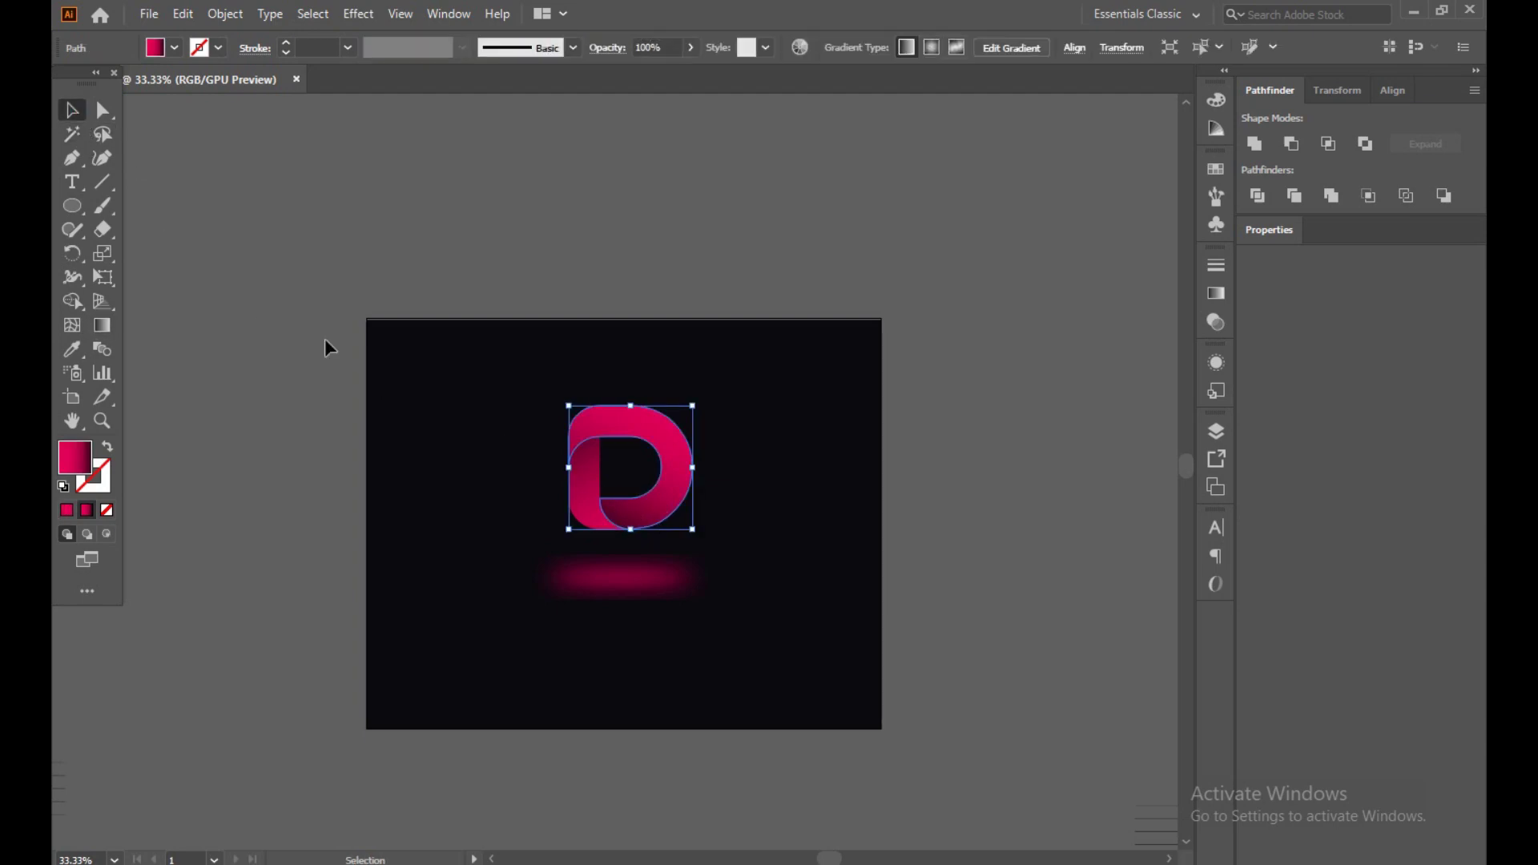
left_click(102, 326)
mouse_move(837, 375)
left_mouse_down()
mouse_move(709, 554)
mouse_move(689, 489)
mouse_move(560, 561)
left_mouse_up()
key("v")
left_click(1023, 335)
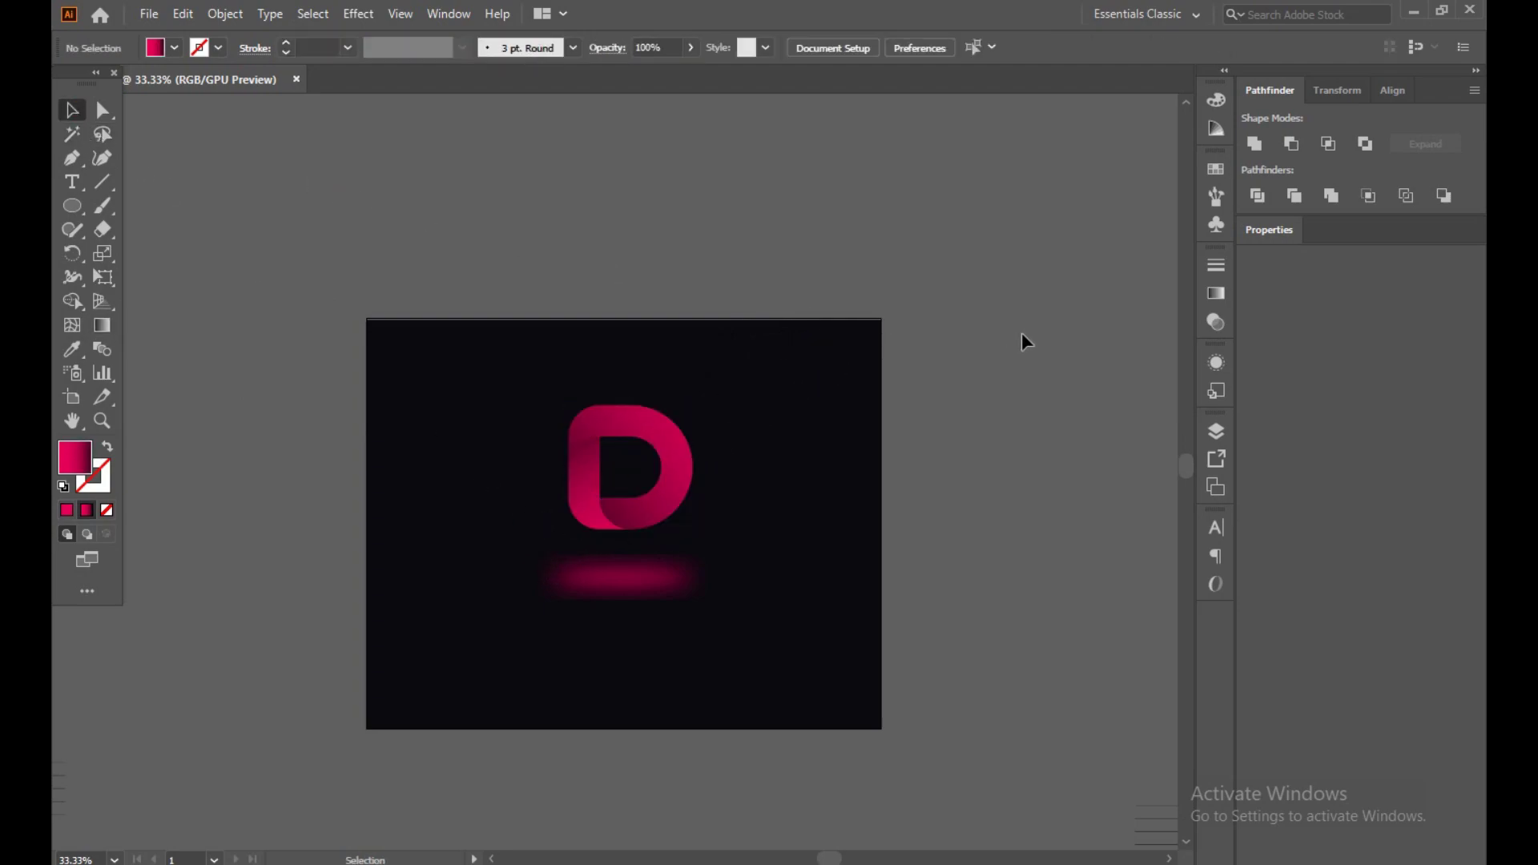
Step: Try a gradient midpoint of about 62.5% on the vertical bar and deselect it
scroll(665, 533, "up", 4)
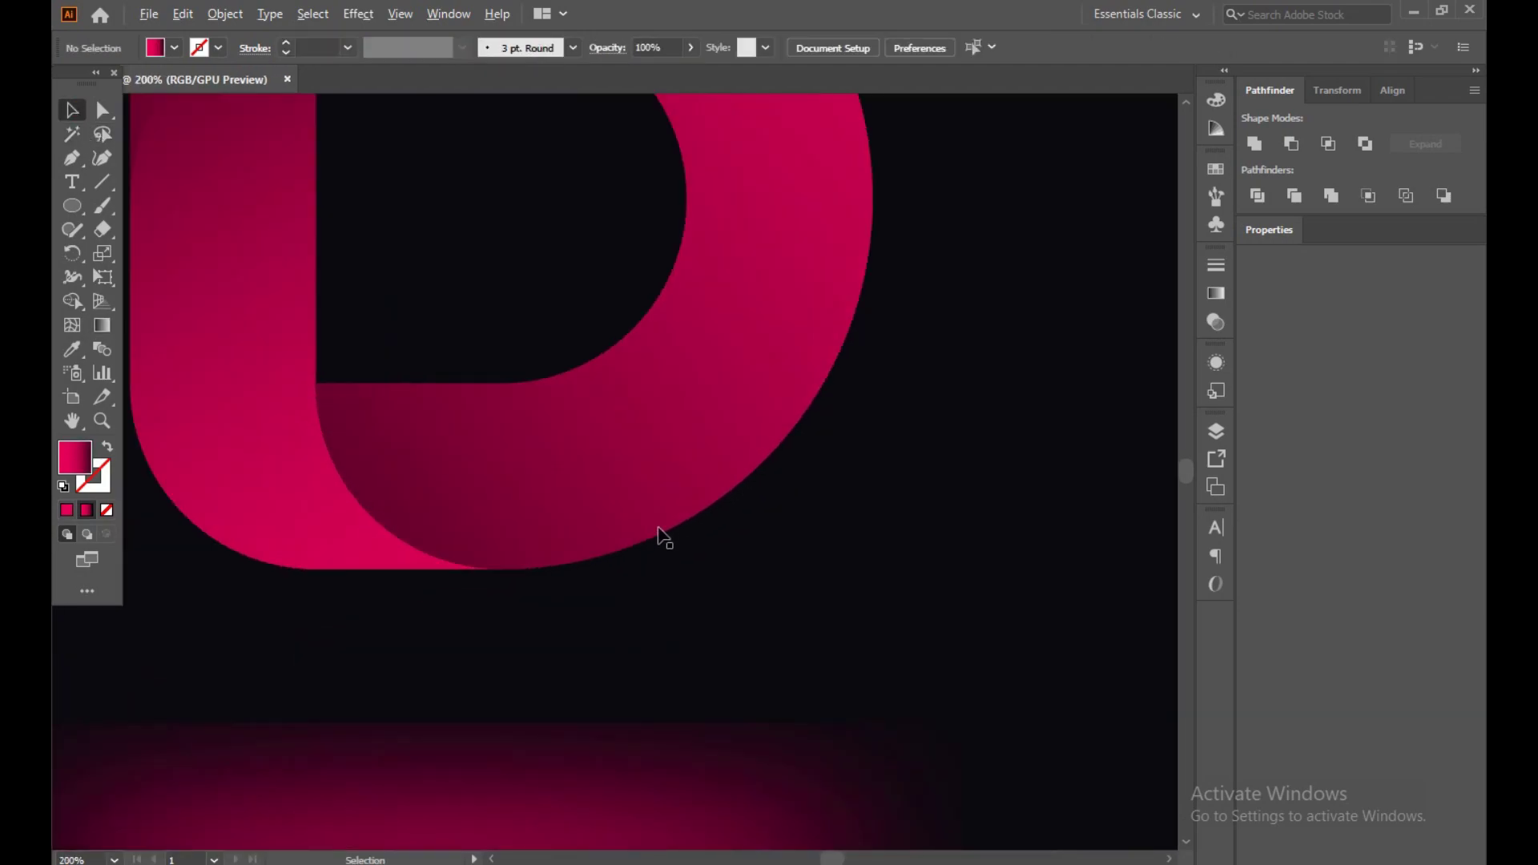
scroll(663, 537, "down", 2)
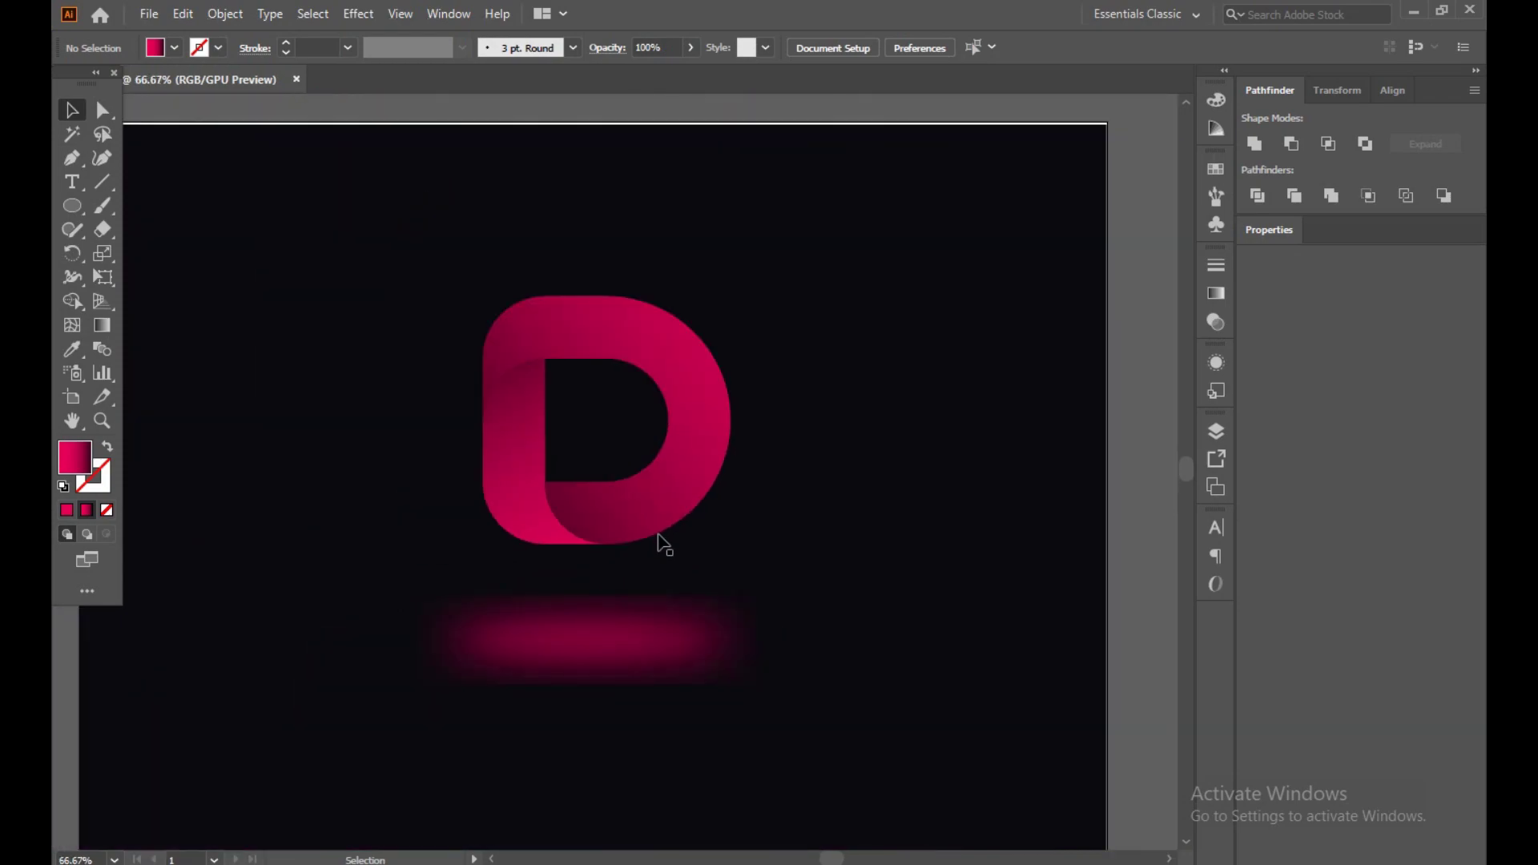
left_click(534, 533)
left_click(1215, 296)
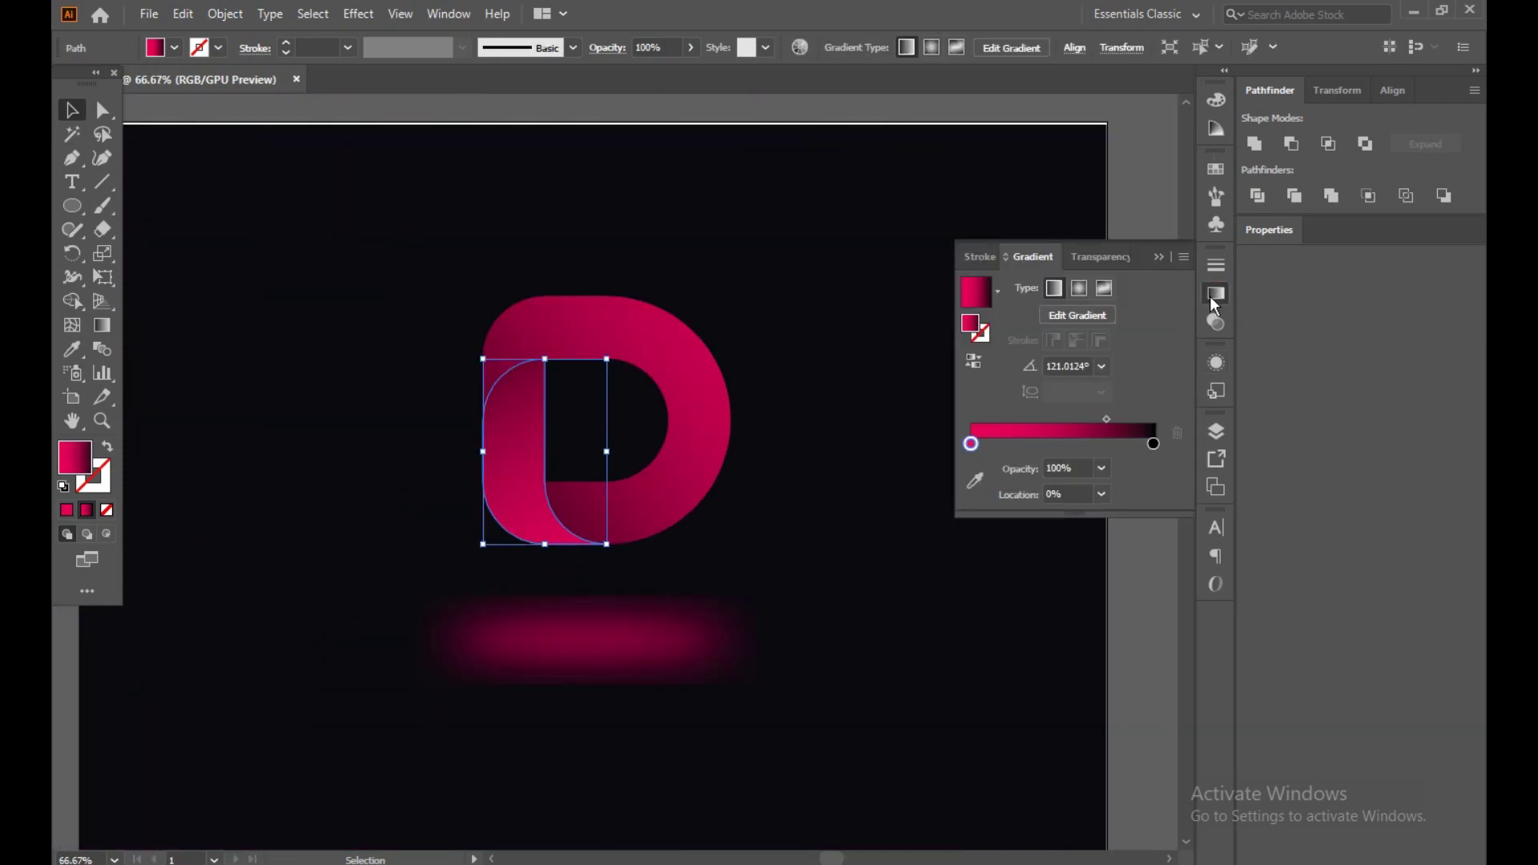
left_click_drag(973, 445, 911, 454)
left_click_drag(1108, 420, 1088, 425)
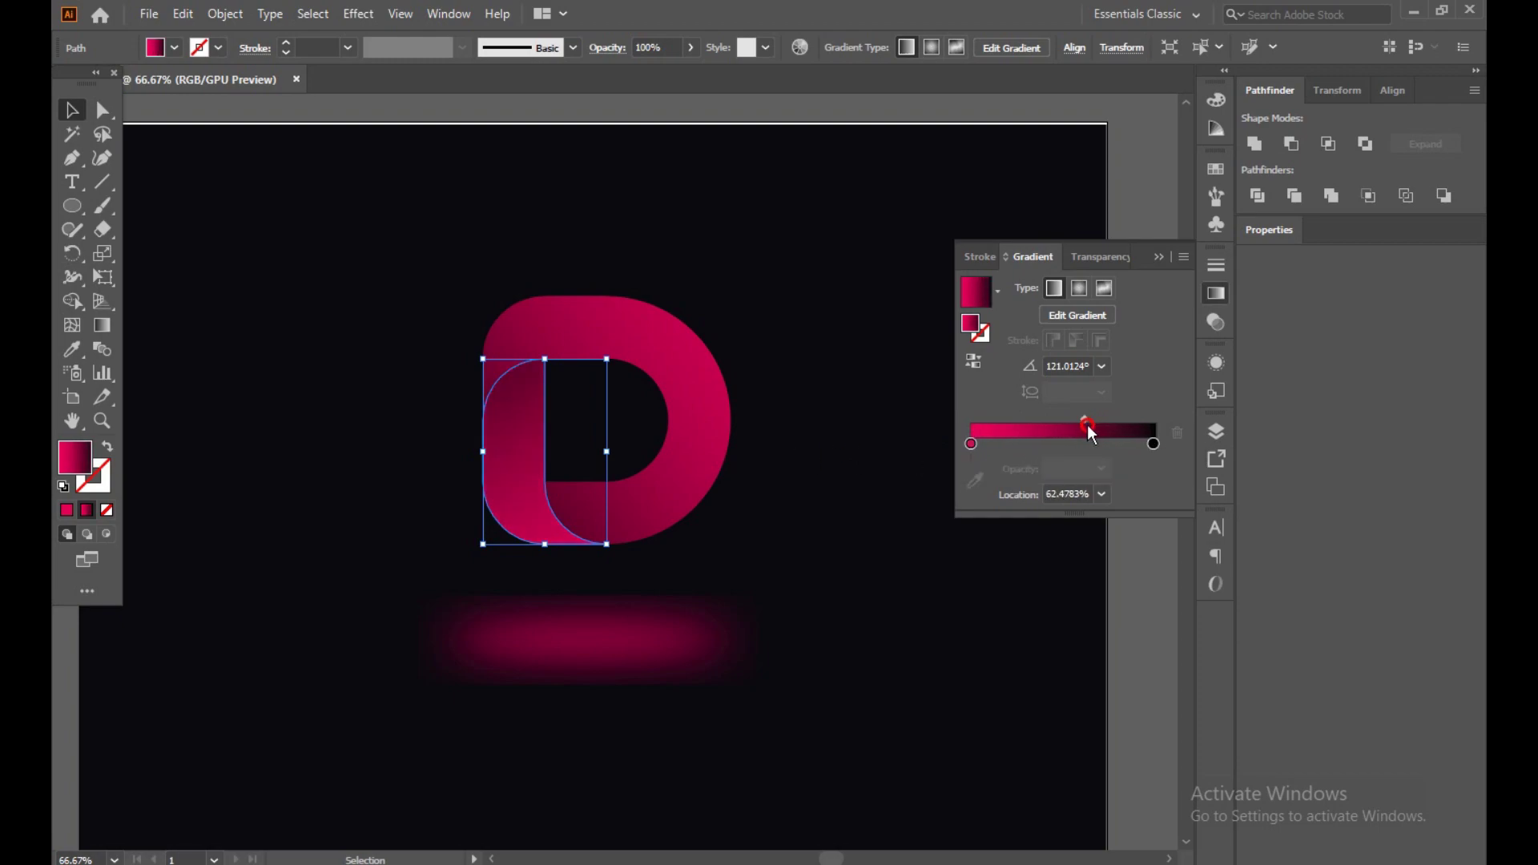
left_click(348, 210)
scroll(955, 600, "down", 2)
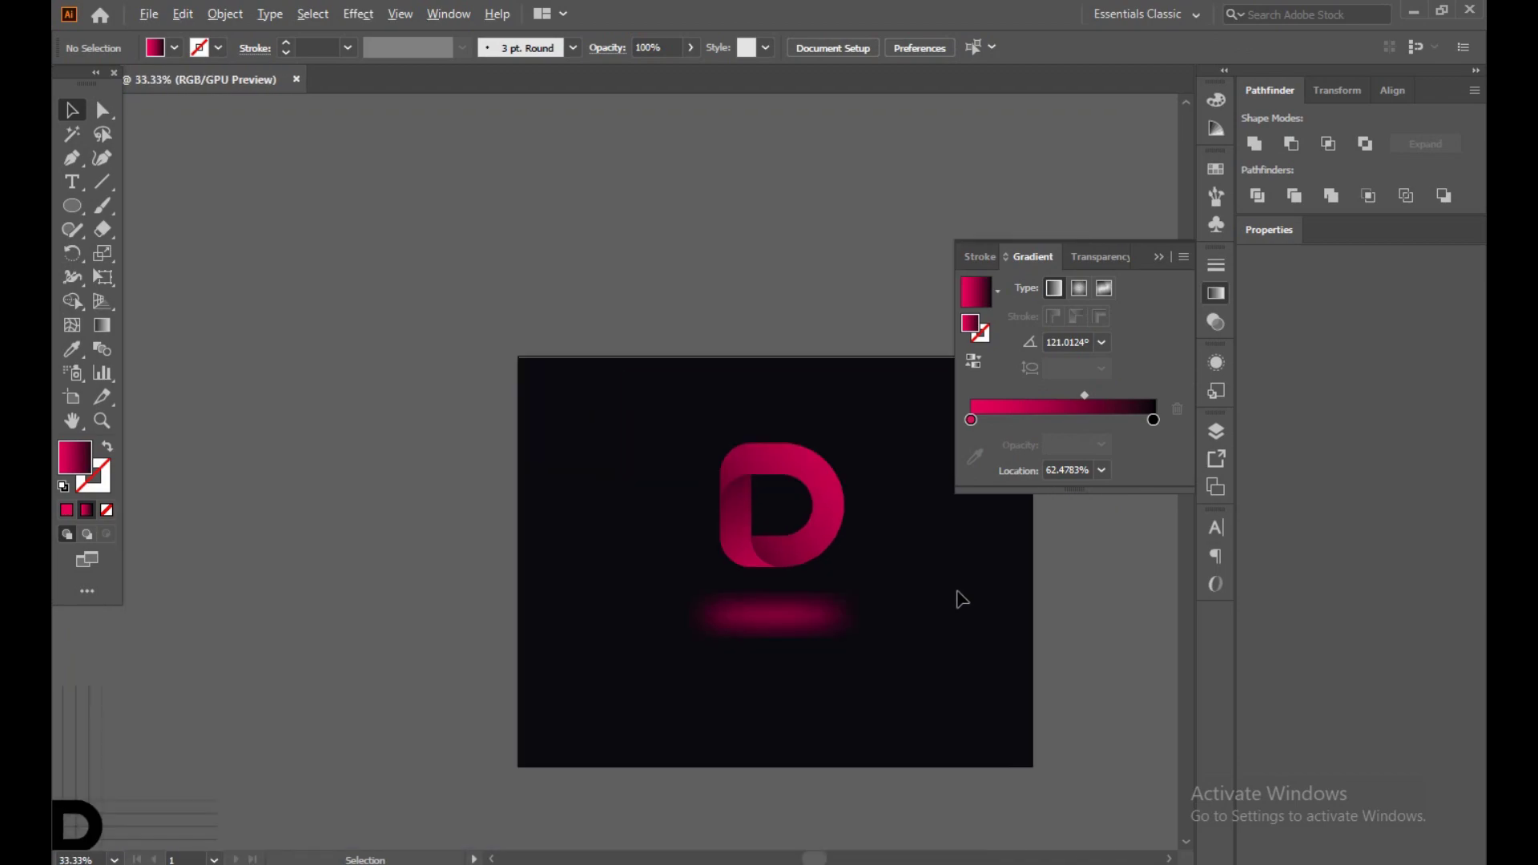
Step: Set the midpoint of the vertical bar's gradient to about 58.6% and deselect the bar
left_click(762, 566)
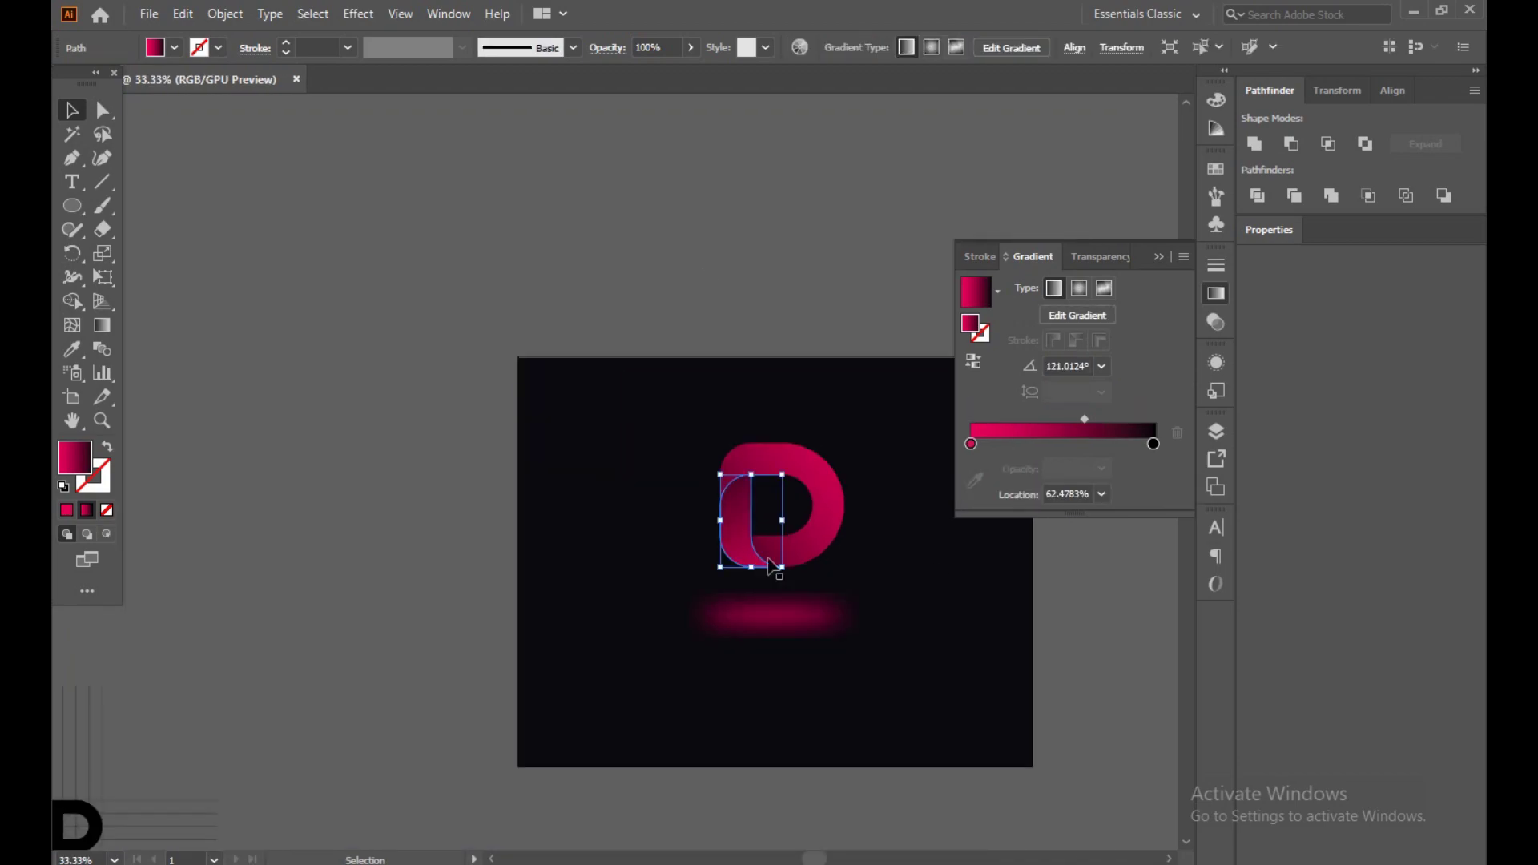
left_click(972, 445)
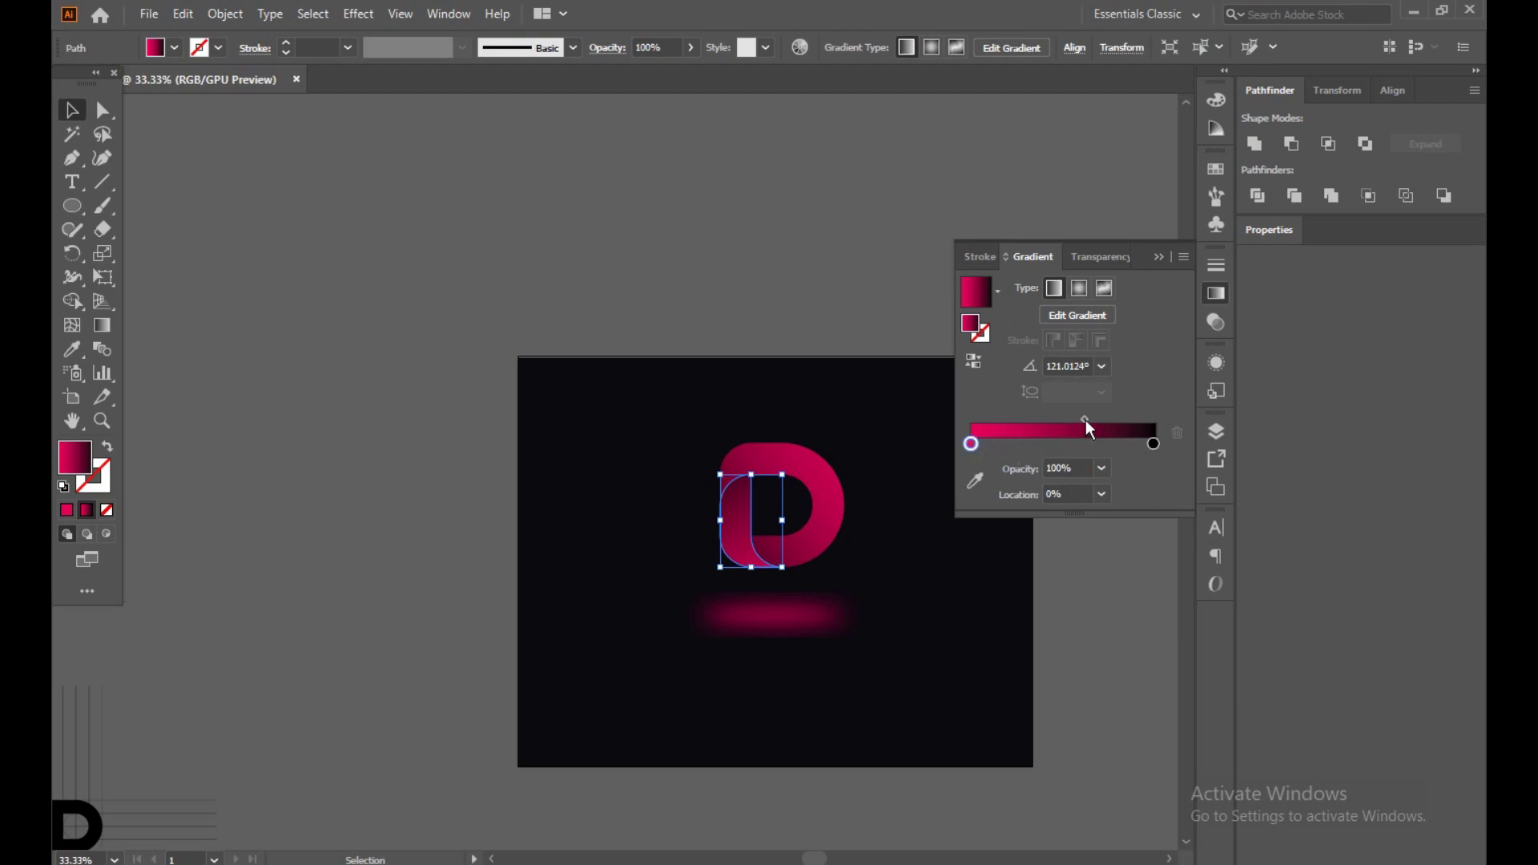
left_click_drag(1086, 421, 1074, 425)
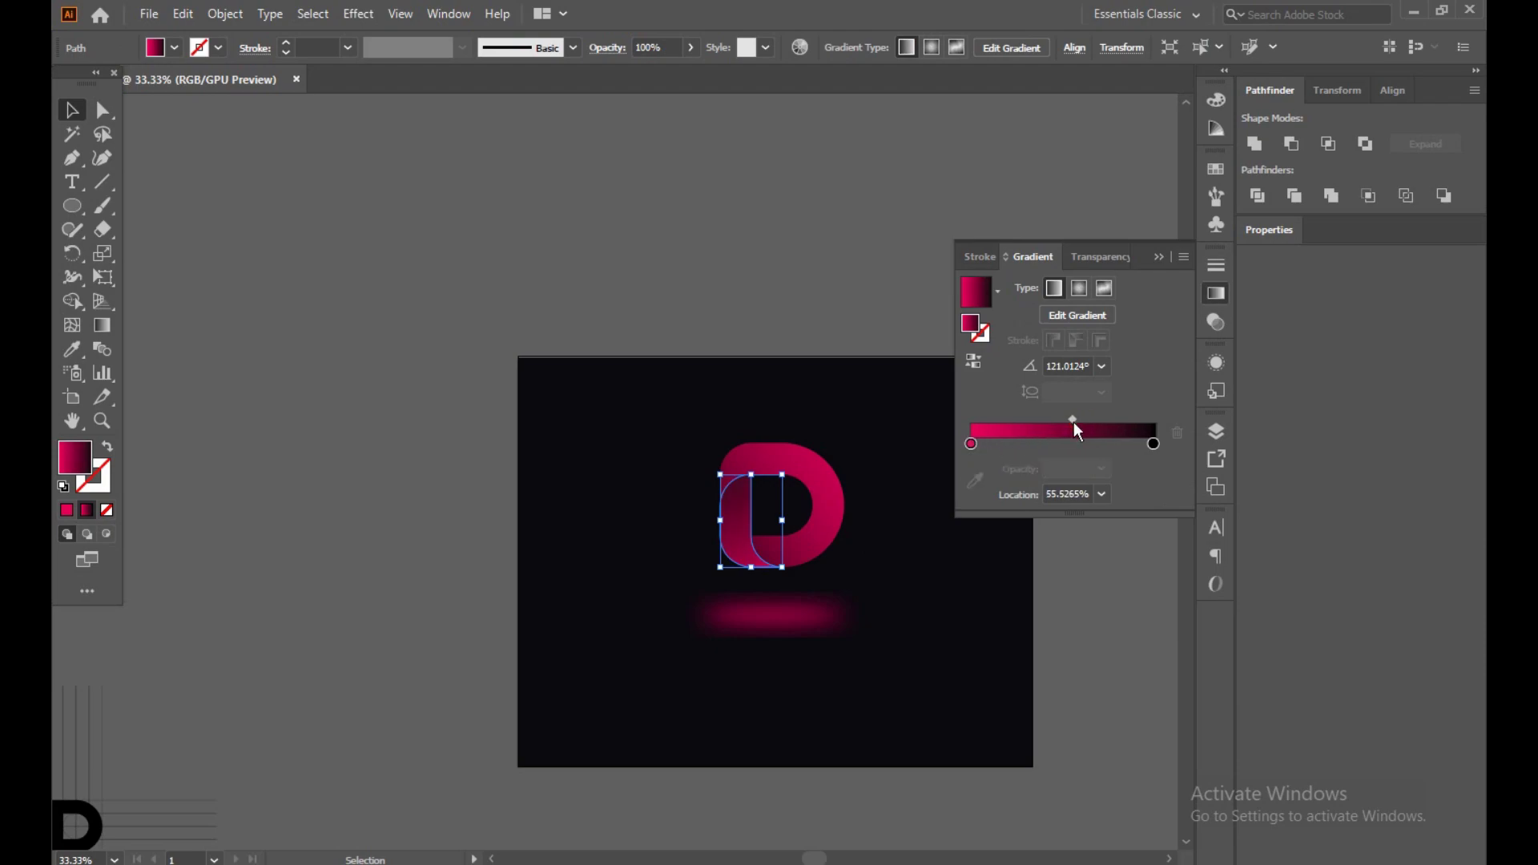
left_click(749, 353)
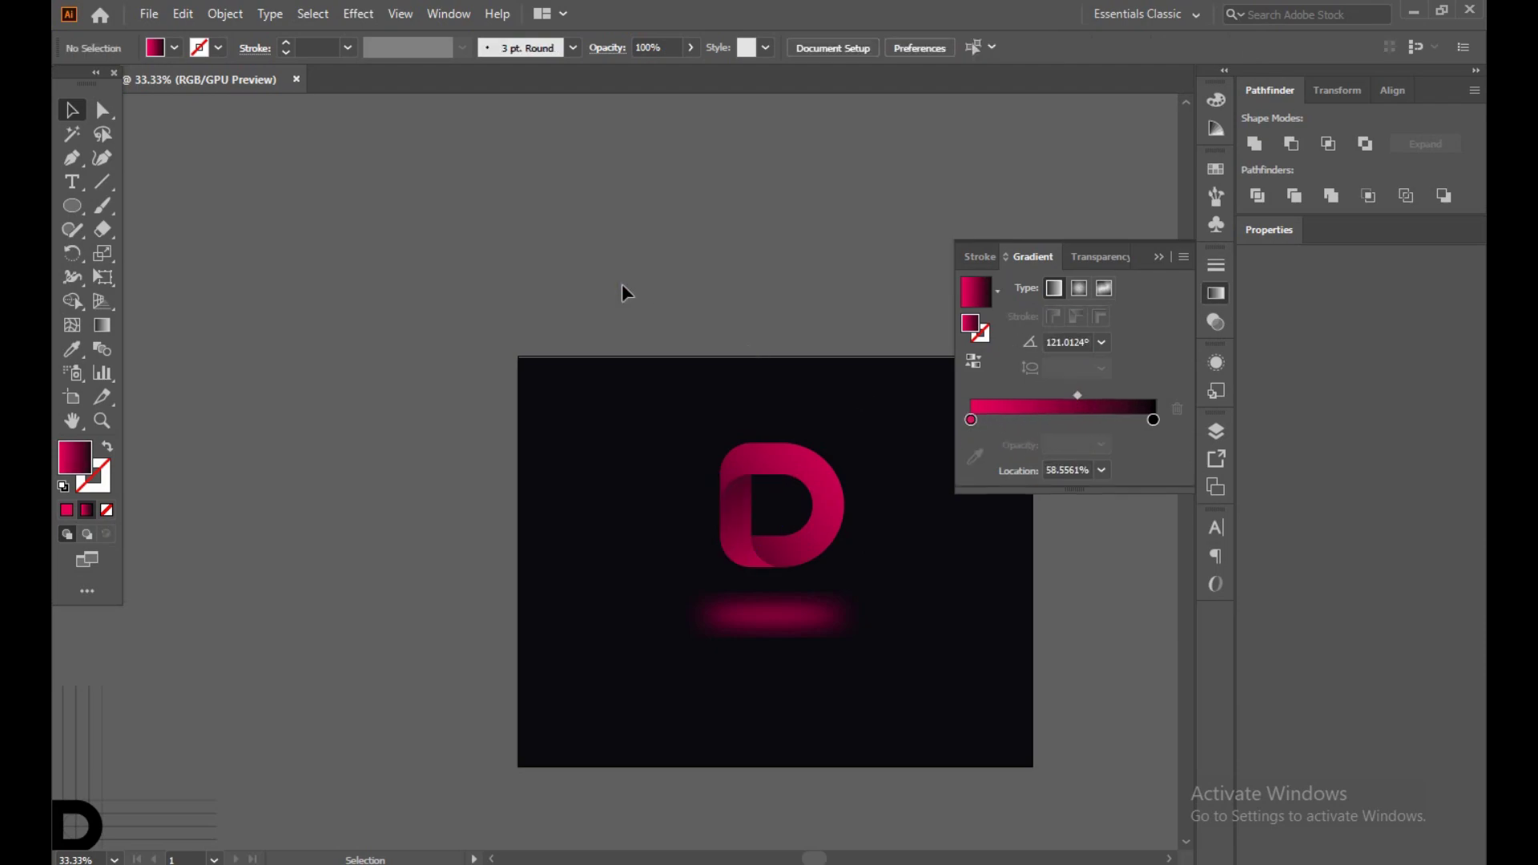
left_click(1155, 255)
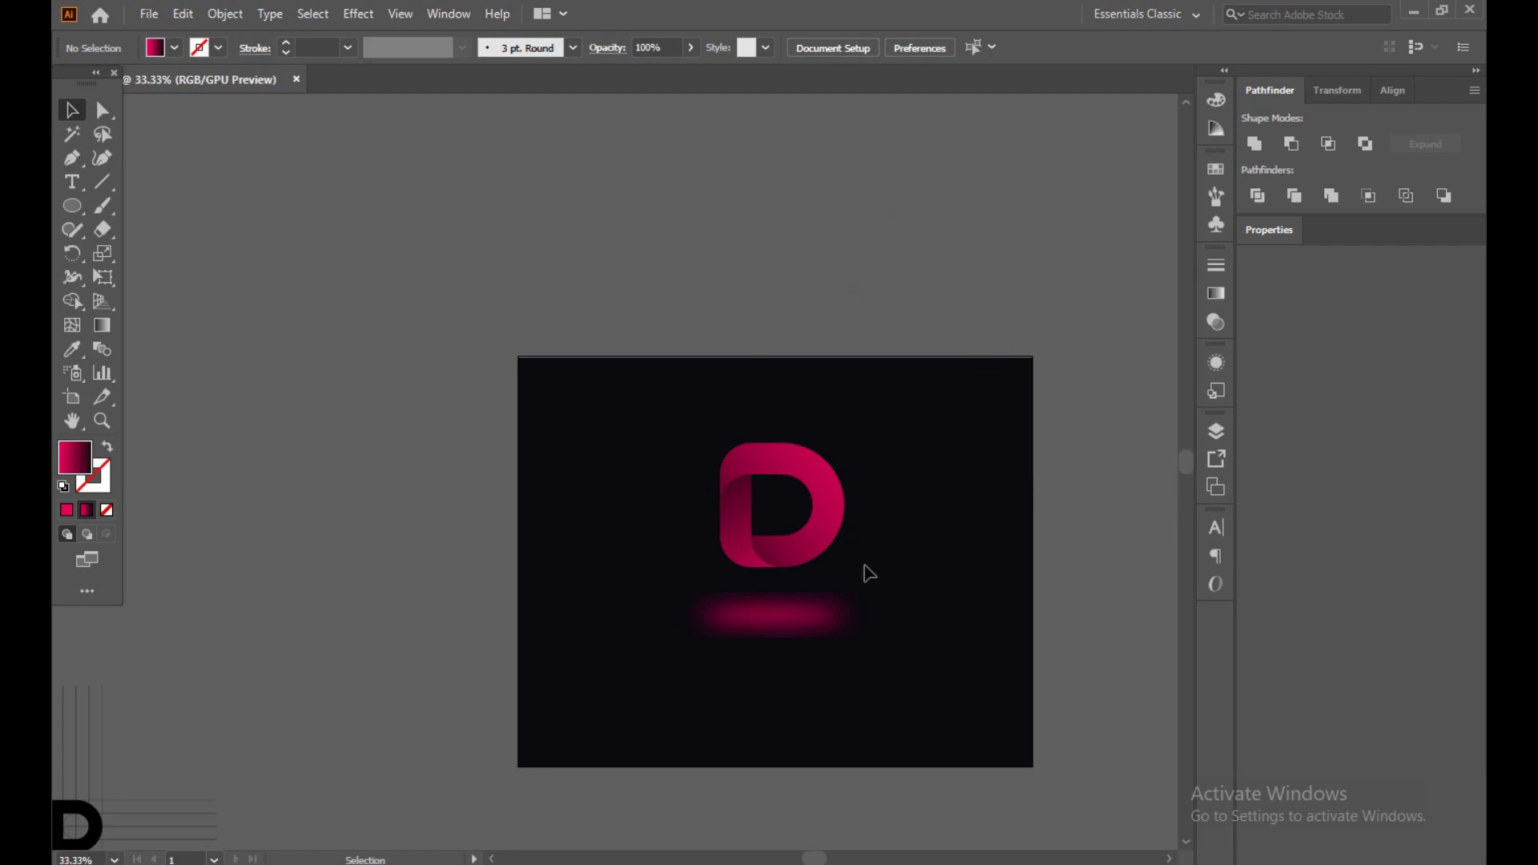
Step: Set the curved stroke's gradient midpoint to about 71.2% after trying about 87%
scroll(835, 551, "down", 3)
scroll(835, 552, "up", 3)
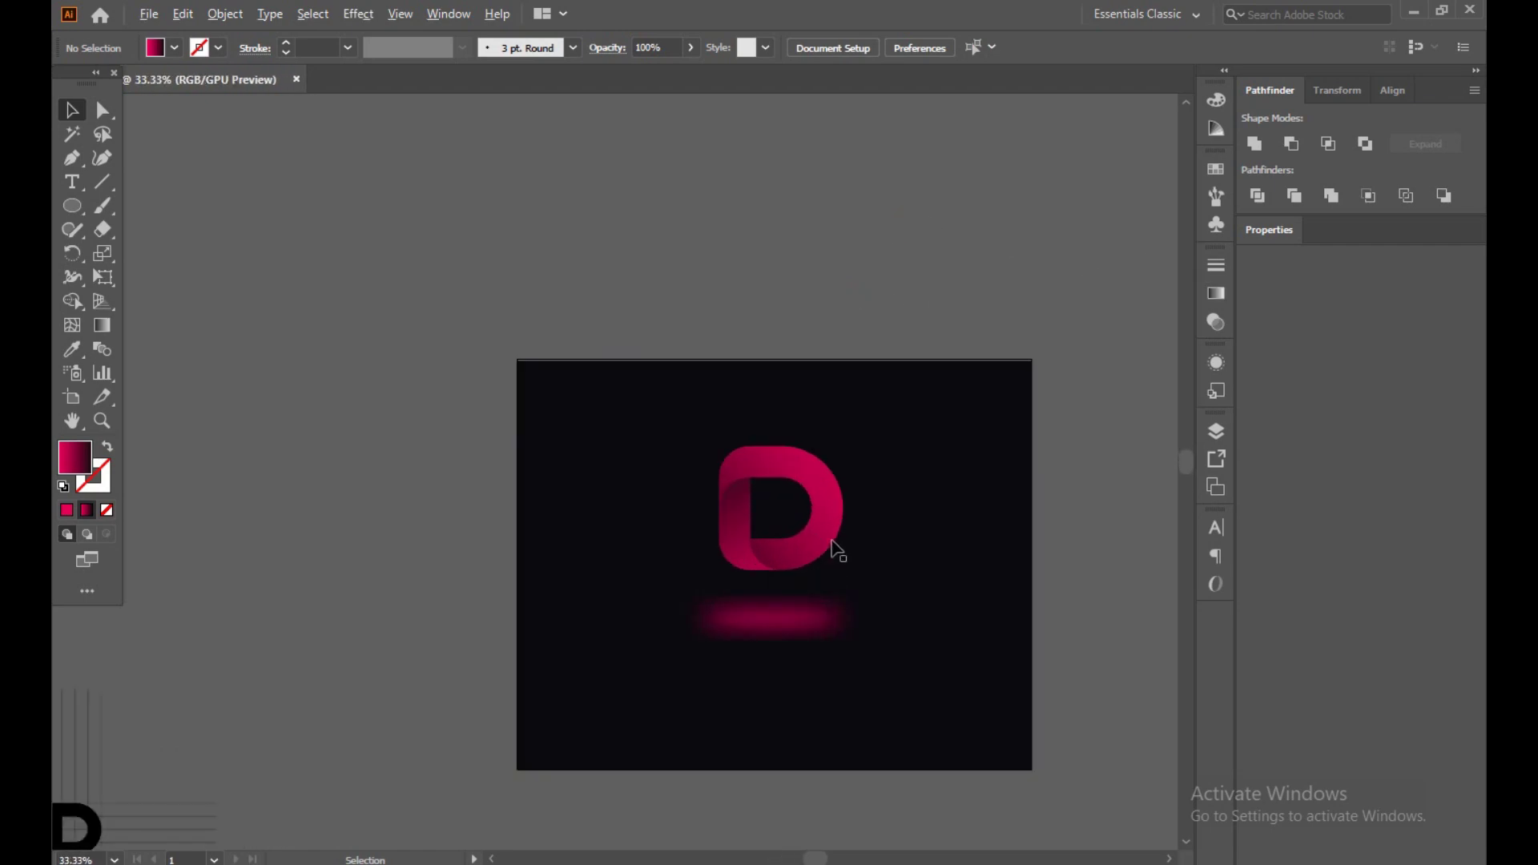
left_click_drag(927, 542, 757, 471)
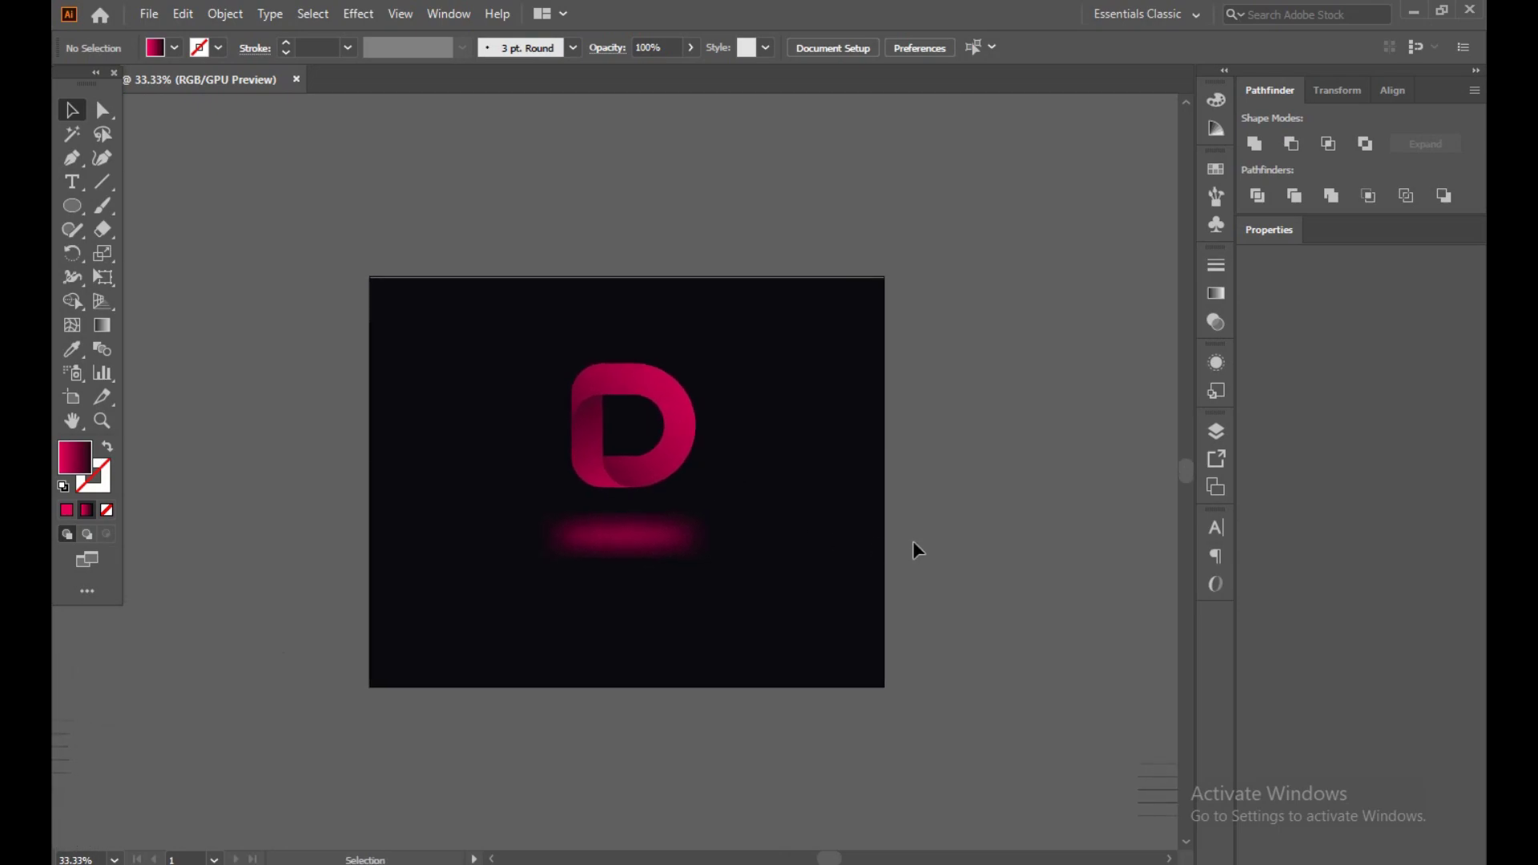
scroll(608, 485, "up", 3)
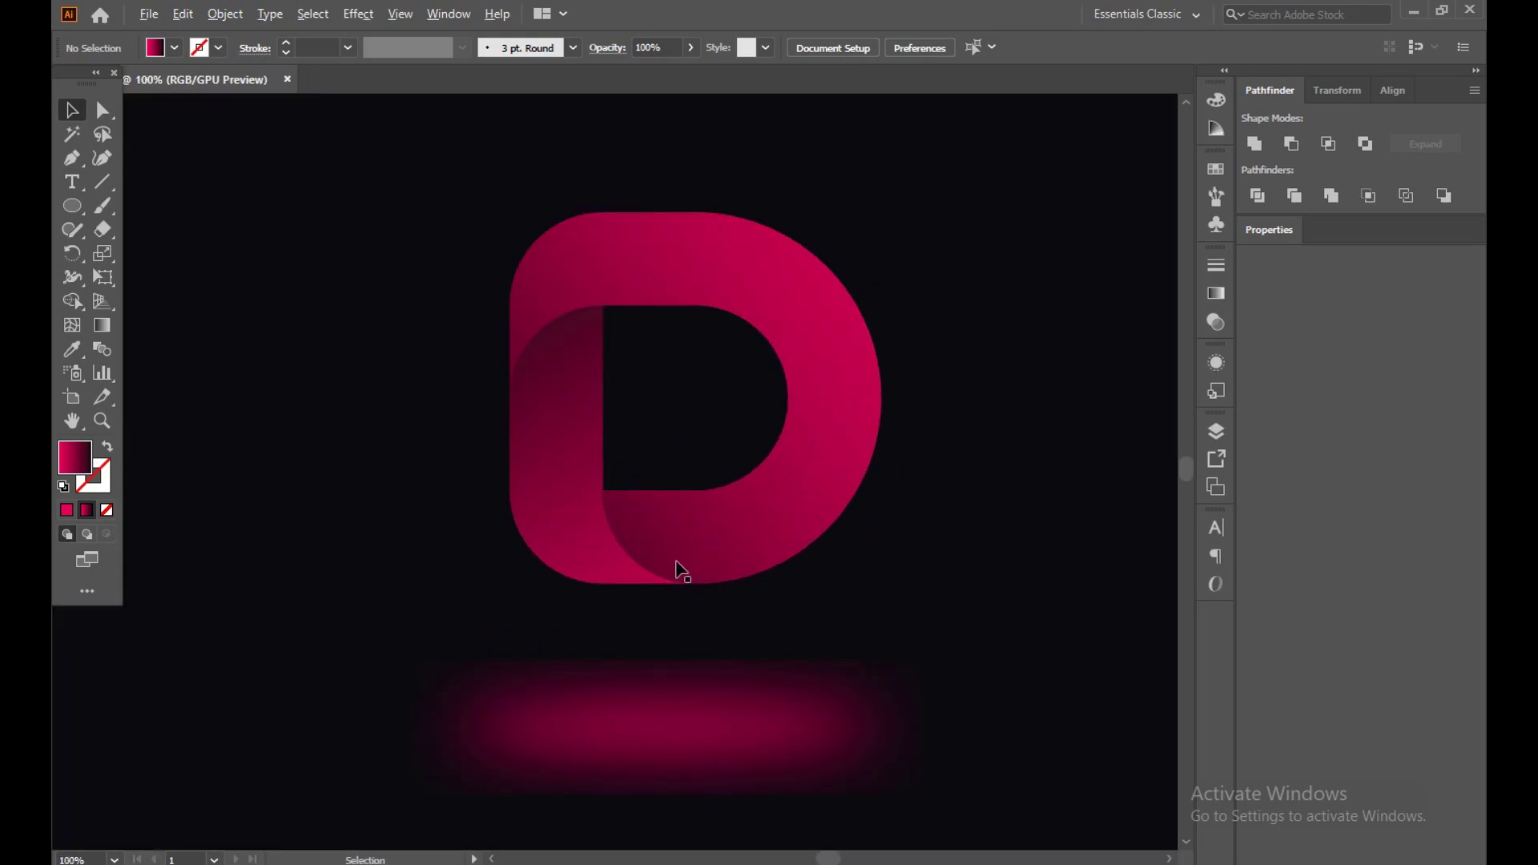
scroll(714, 542, "up", 1)
scroll(721, 552, "down", 1)
scroll(721, 551, "down", 1)
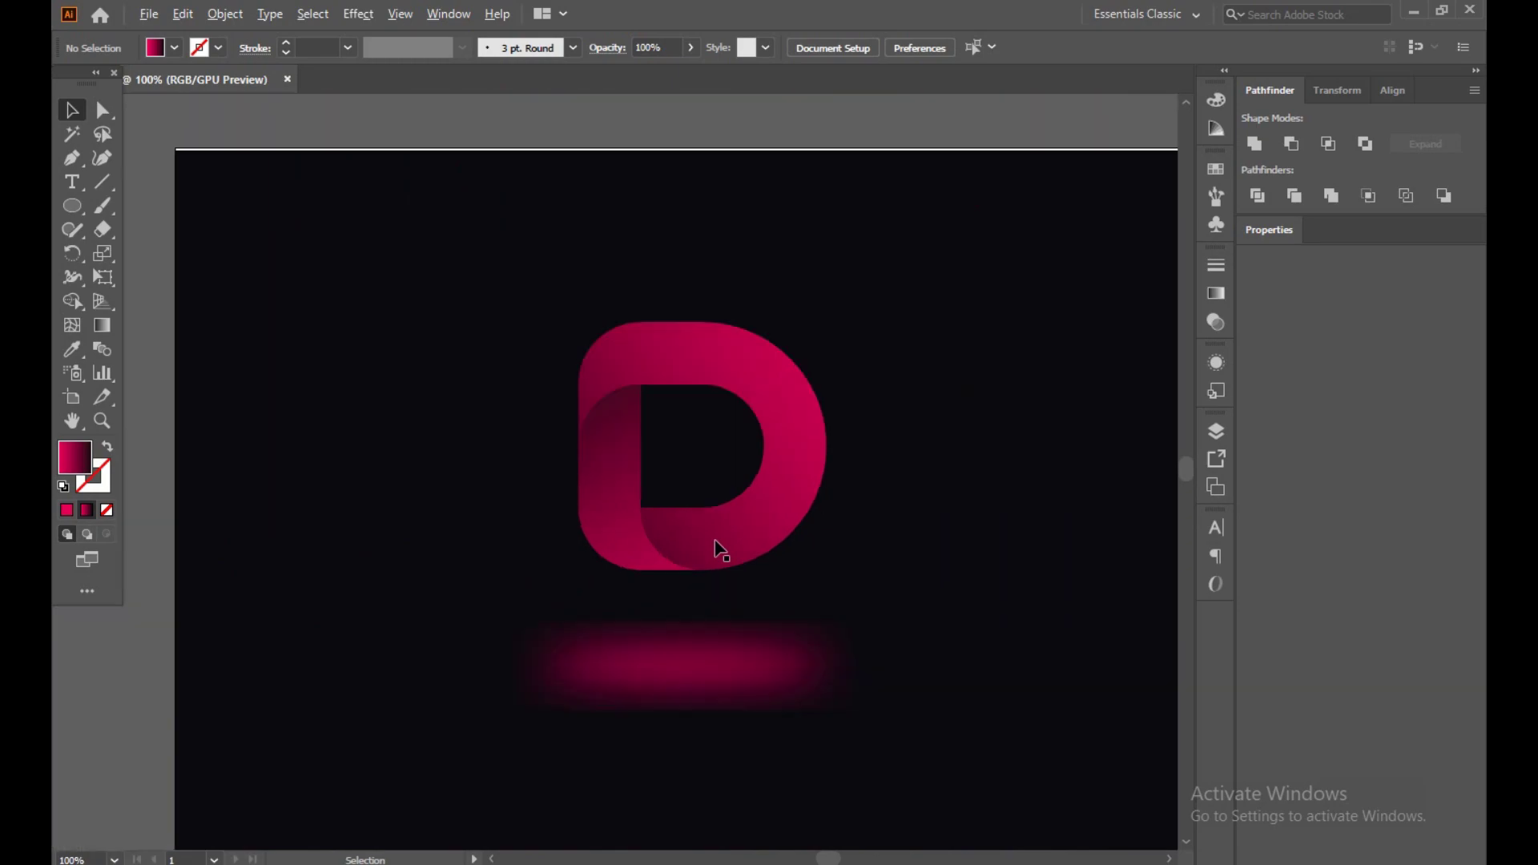
left_click(700, 549)
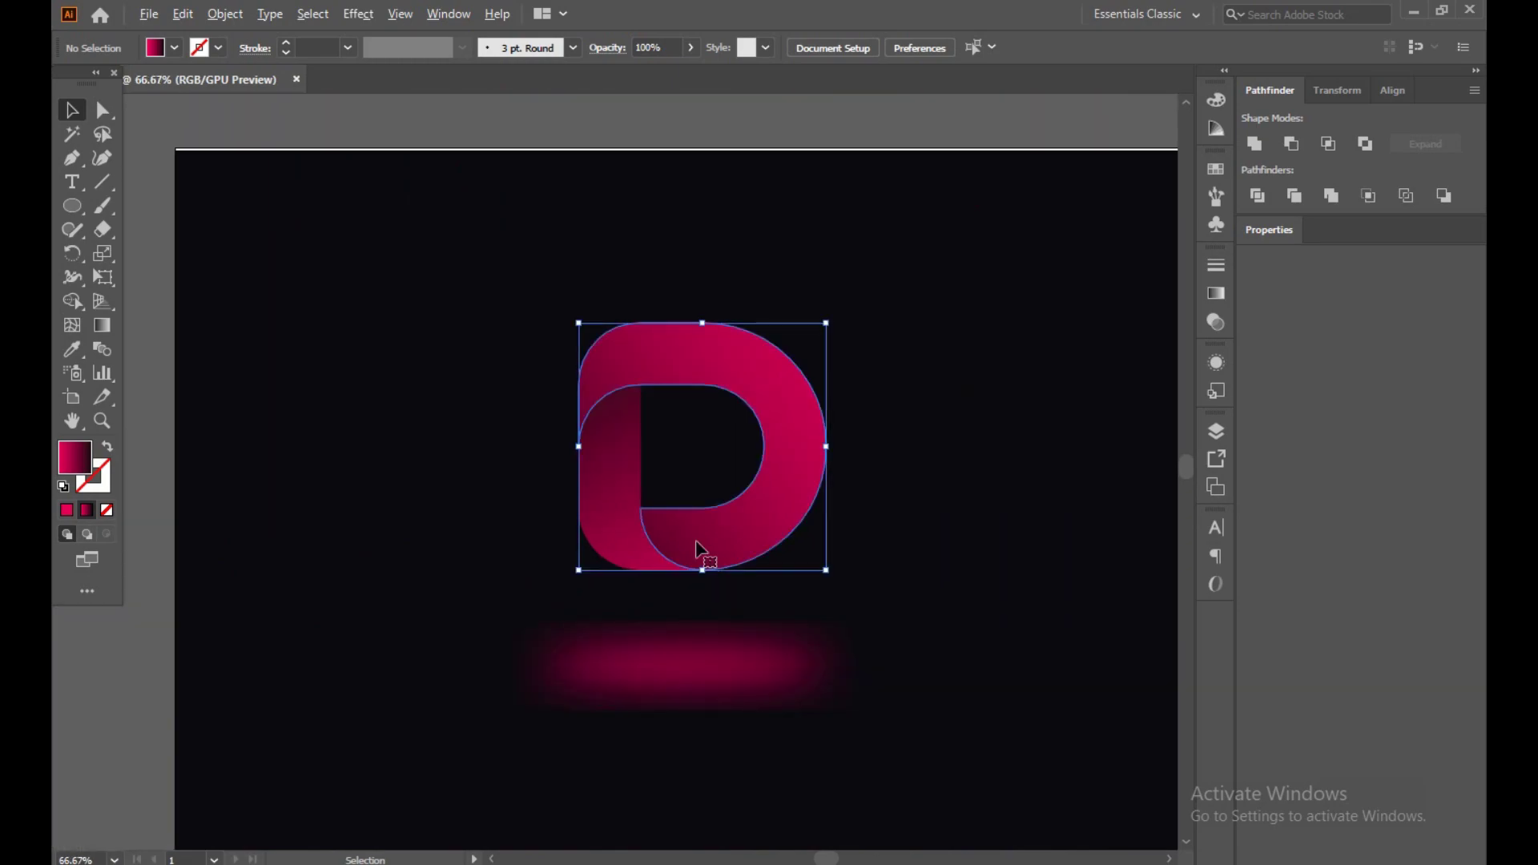
left_click(1216, 294)
left_click_drag(1114, 419, 1141, 408)
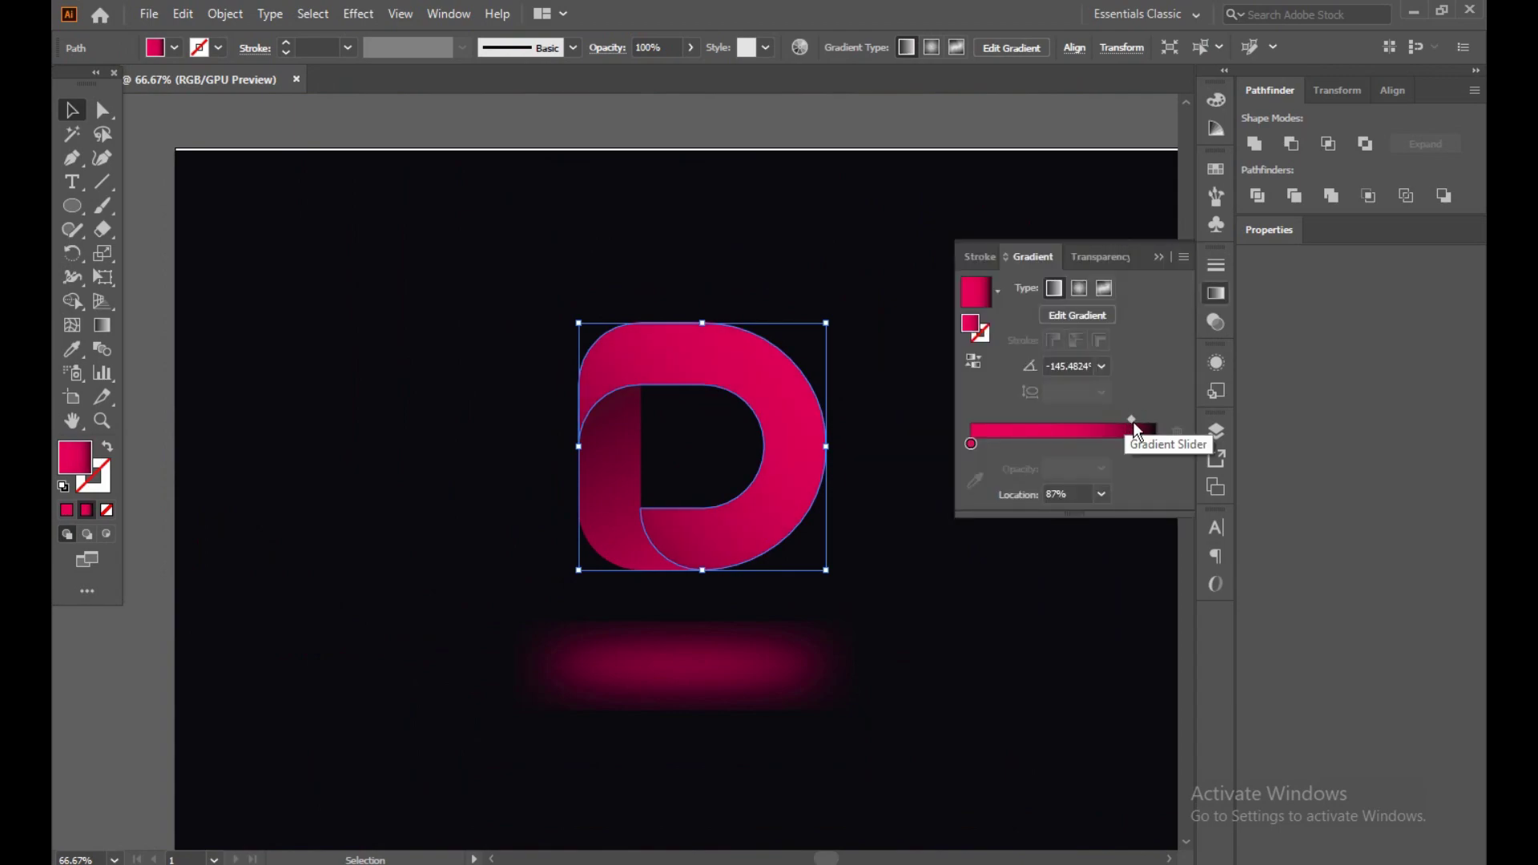
left_click_drag(1127, 418, 1104, 427)
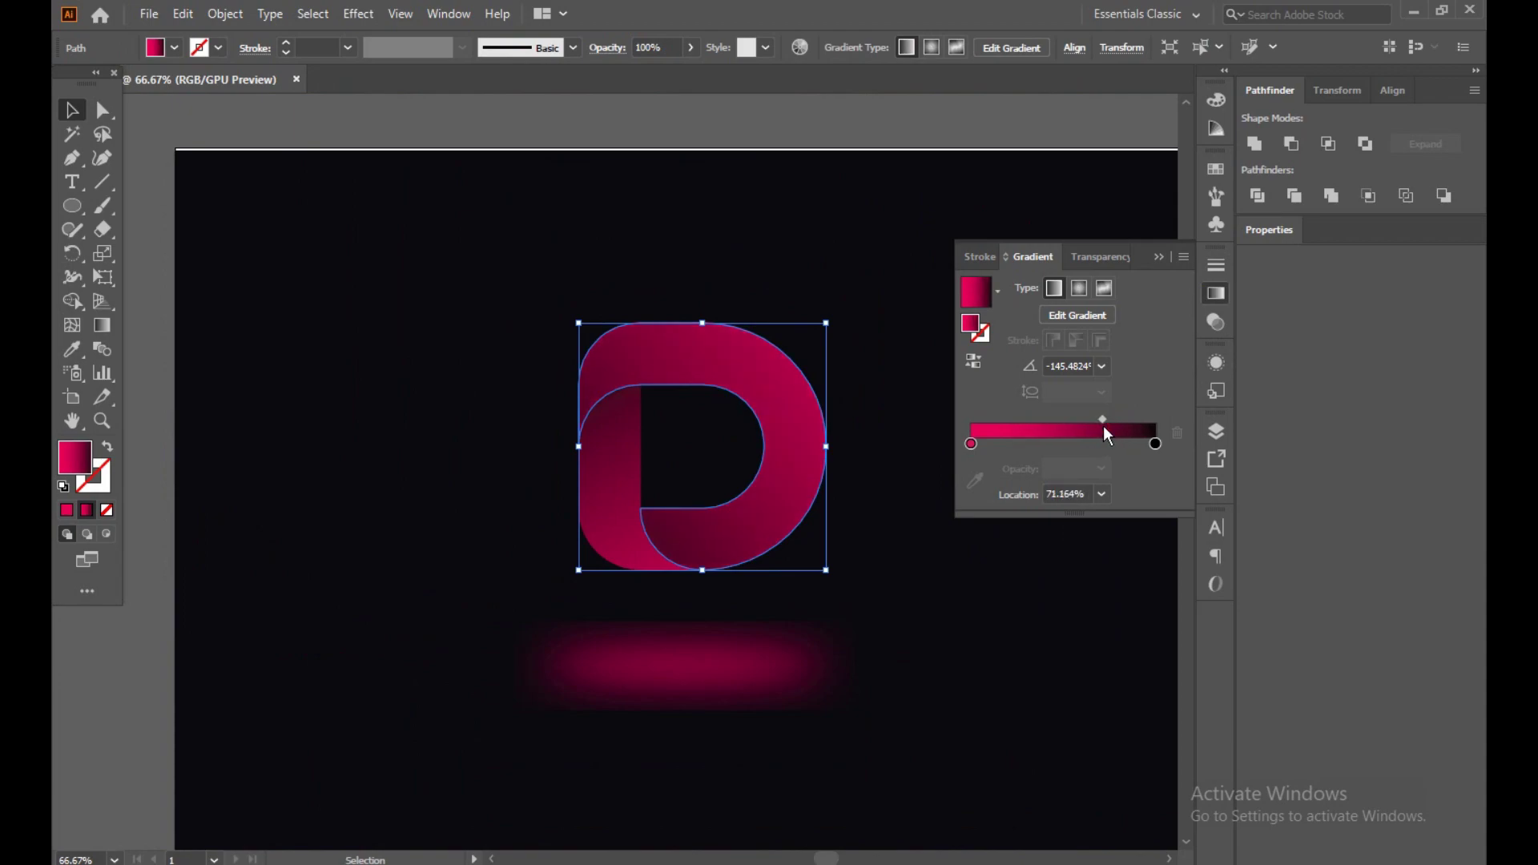